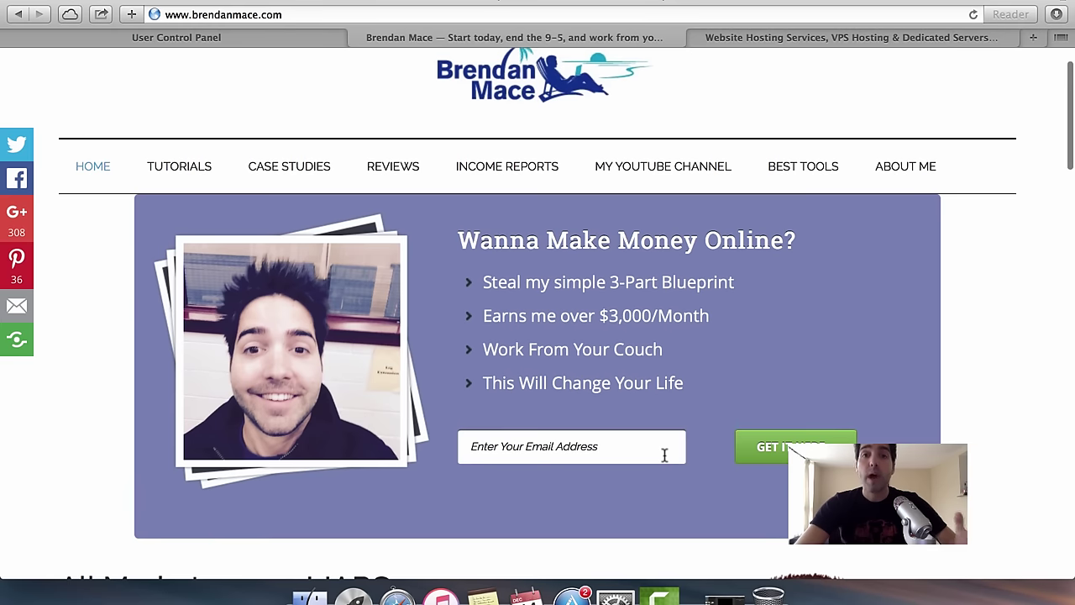
Scroll through the current page, then switch to the HostGator web hosting page.
{"action": "scroll", "coordinate": [664, 459], "scroll_direction": "up", "scroll_amount": 2}
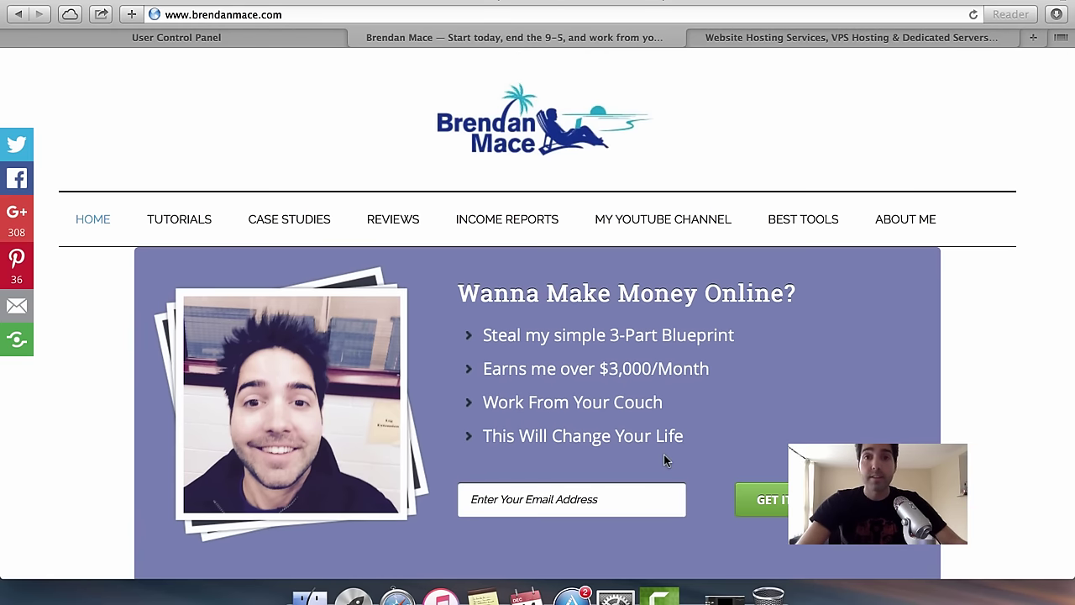
{"action": "scroll", "coordinate": [664, 459], "scroll_direction": "down", "scroll_amount": 4}
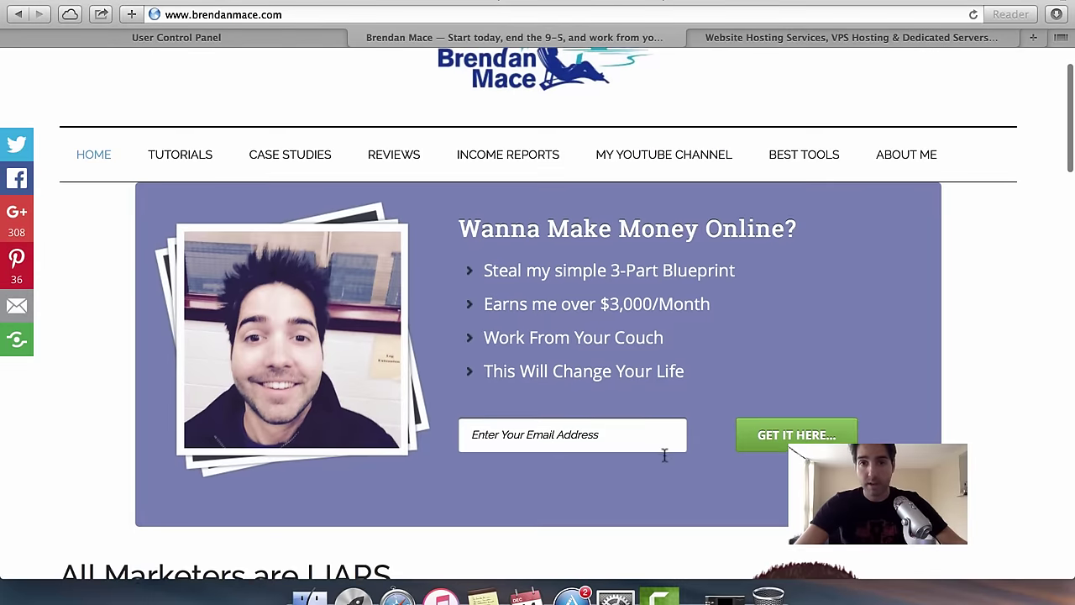
{"action": "scroll", "coordinate": [663, 459], "scroll_direction": "down", "scroll_amount": 4}
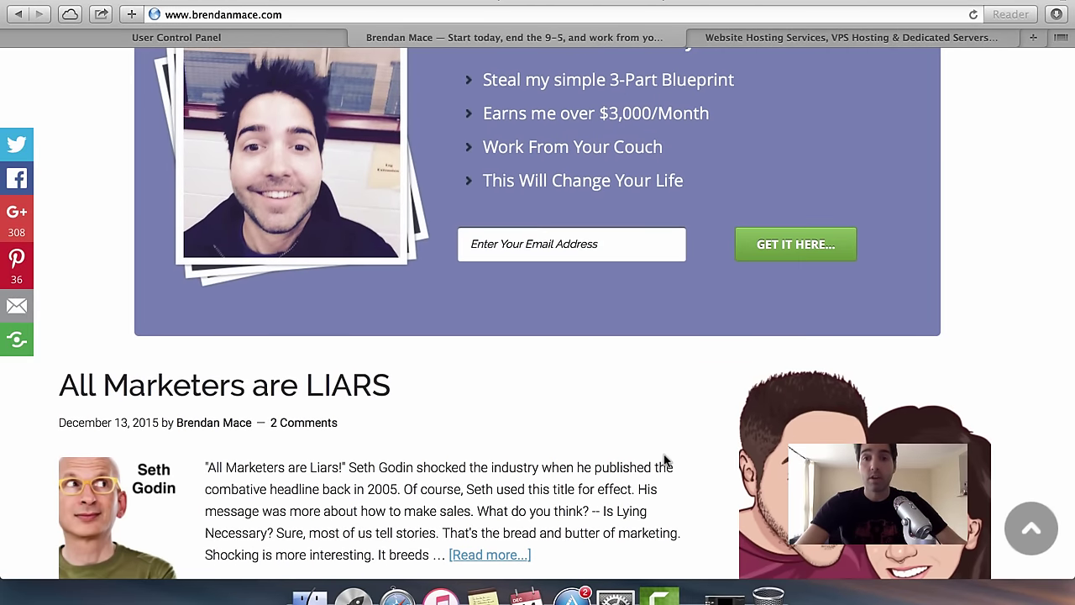
{"action": "scroll", "coordinate": [663, 459], "scroll_direction": "down", "scroll_amount": 6}
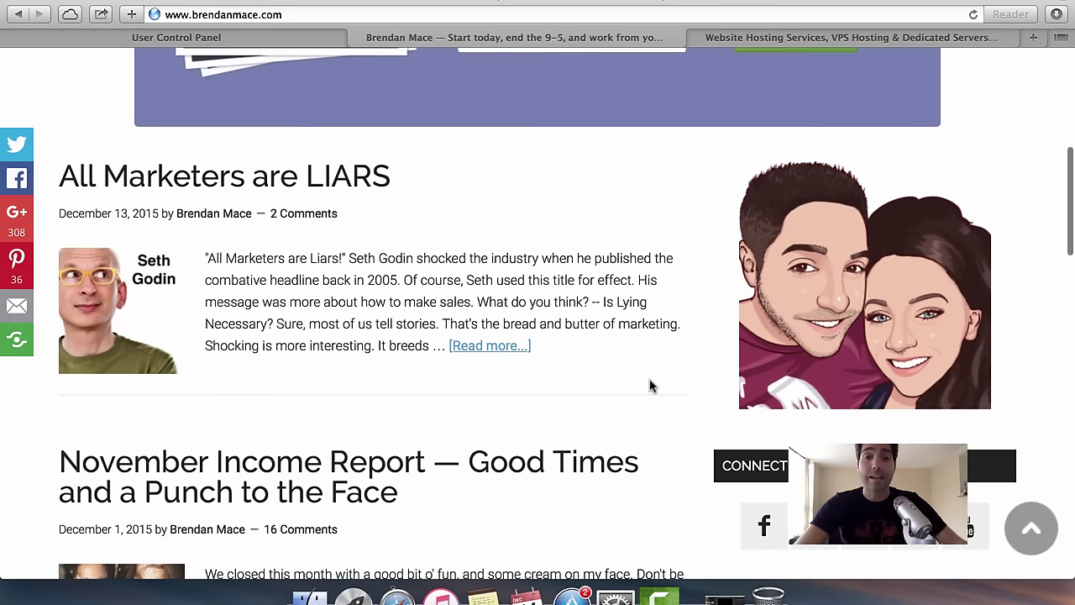
{"action": "scroll", "coordinate": [651, 385], "scroll_direction": "down", "scroll_amount": 10}
{"action": "scroll", "coordinate": [651, 385], "scroll_direction": "down", "scroll_amount": 7}
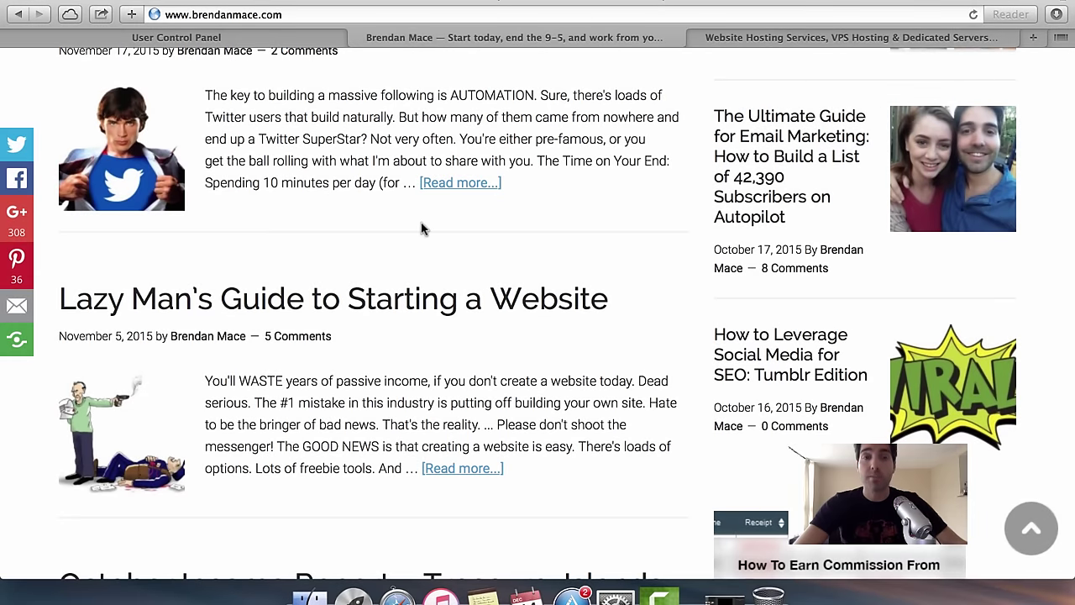
{"action": "scroll", "coordinate": [422, 227], "scroll_direction": "down", "scroll_amount": 2}
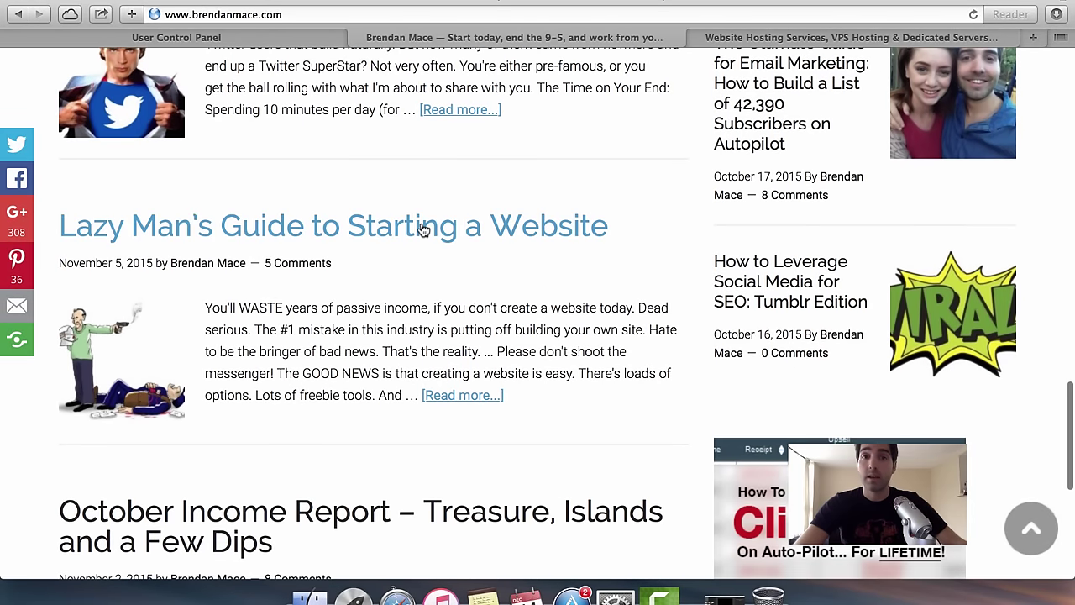
{"action": "scroll", "coordinate": [446, 363], "scroll_direction": "down", "scroll_amount": 2}
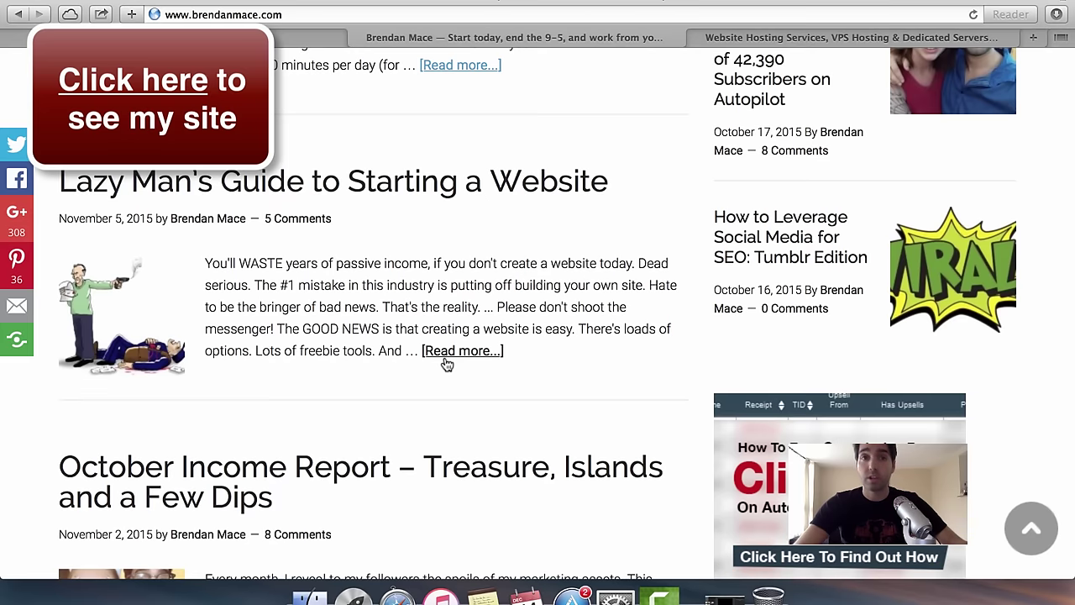
{"action": "scroll", "coordinate": [445, 364], "scroll_direction": "down", "scroll_amount": 8}
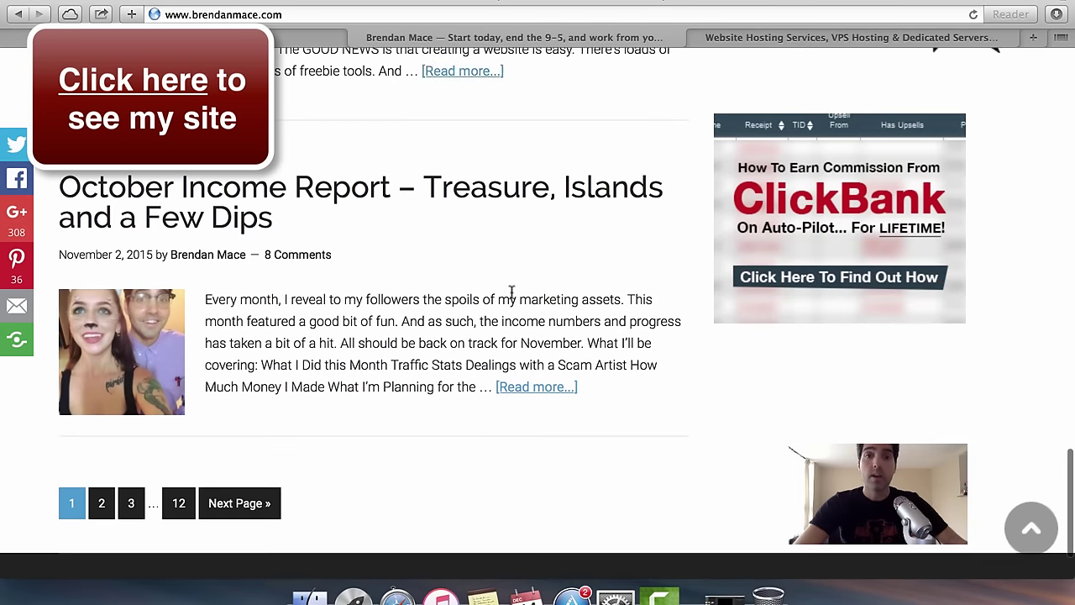
{"action": "scroll", "coordinate": [511, 291], "scroll_direction": "up", "scroll_amount": 5}
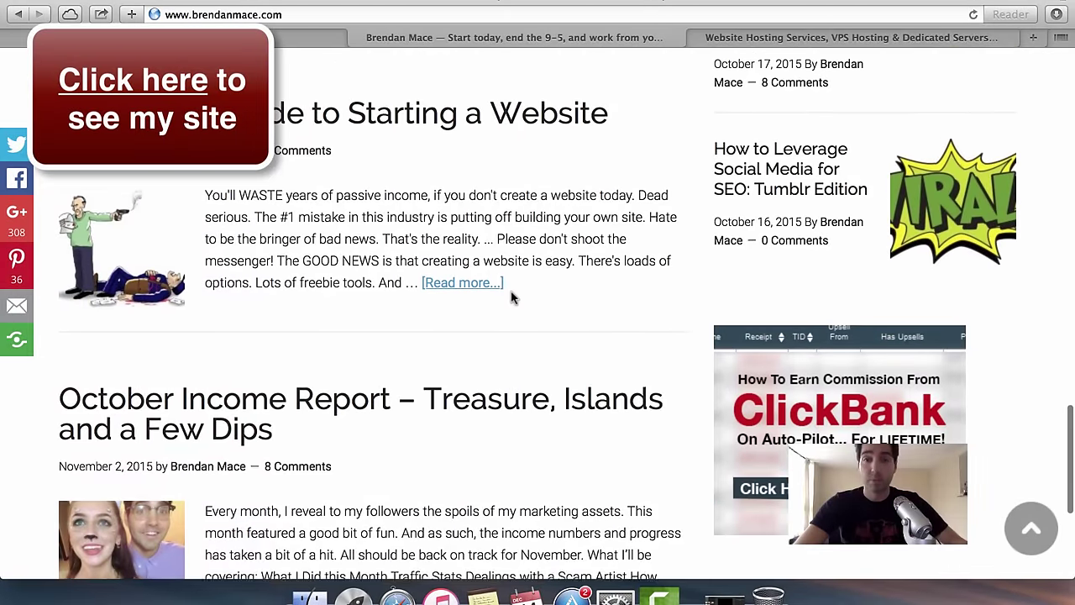
{"action": "scroll", "coordinate": [510, 294], "scroll_direction": "up", "scroll_amount": 2}
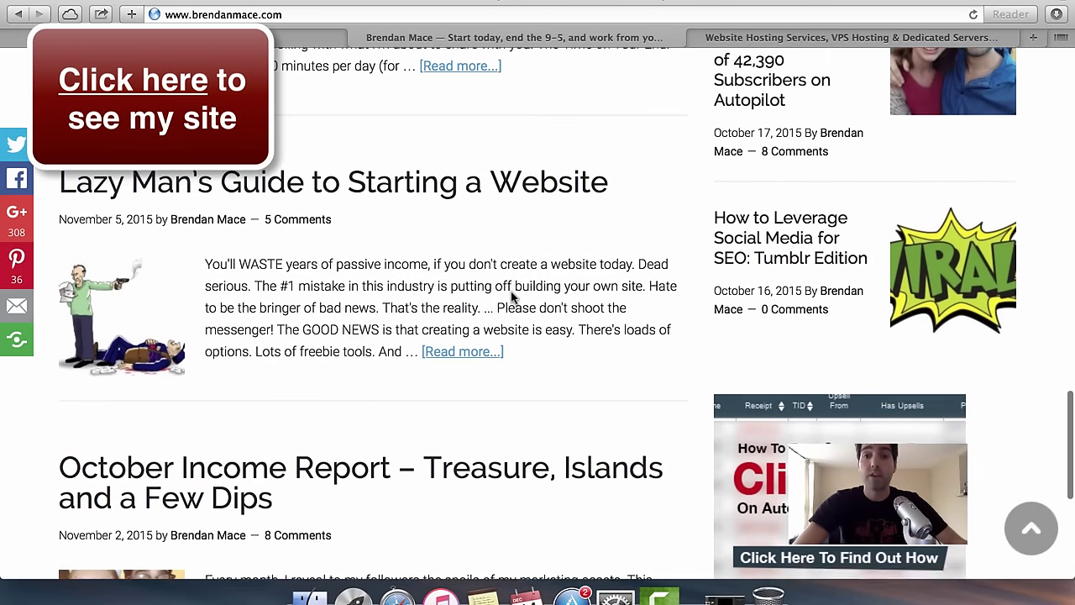
{"action": "scroll", "coordinate": [511, 292], "scroll_direction": "down", "scroll_amount": 1}
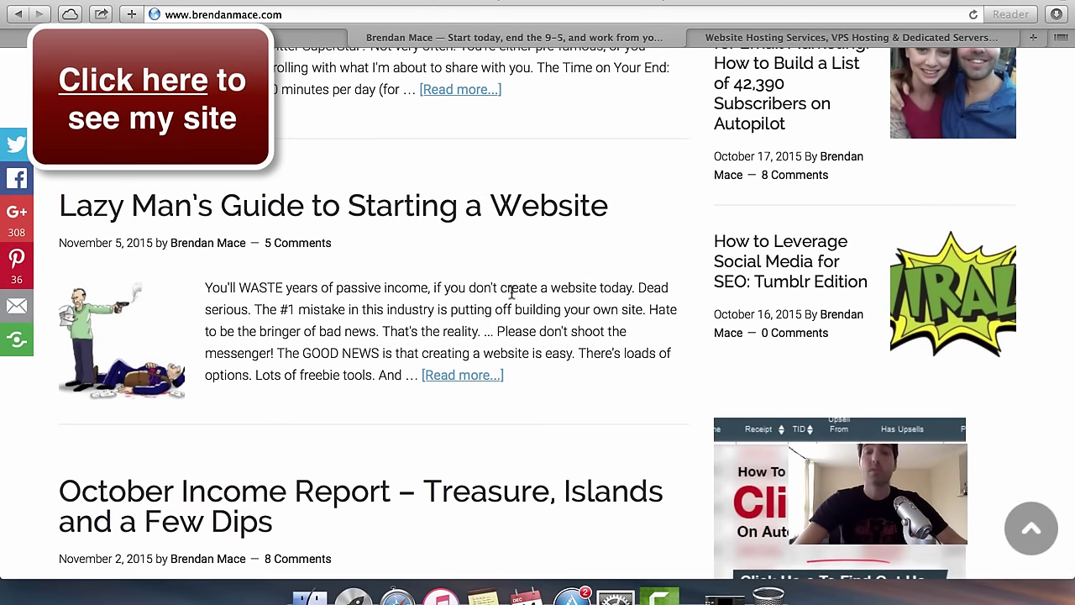
{"action": "scroll", "coordinate": [511, 290], "scroll_direction": "up", "scroll_amount": 12}
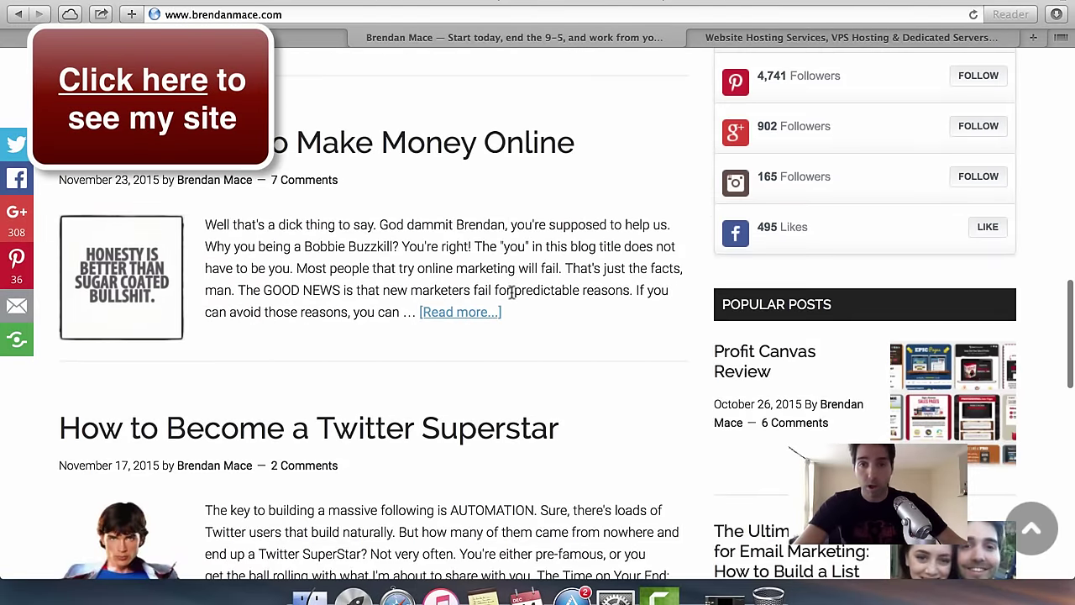
{"action": "scroll", "coordinate": [534, 271], "scroll_direction": "up", "scroll_amount": 4}
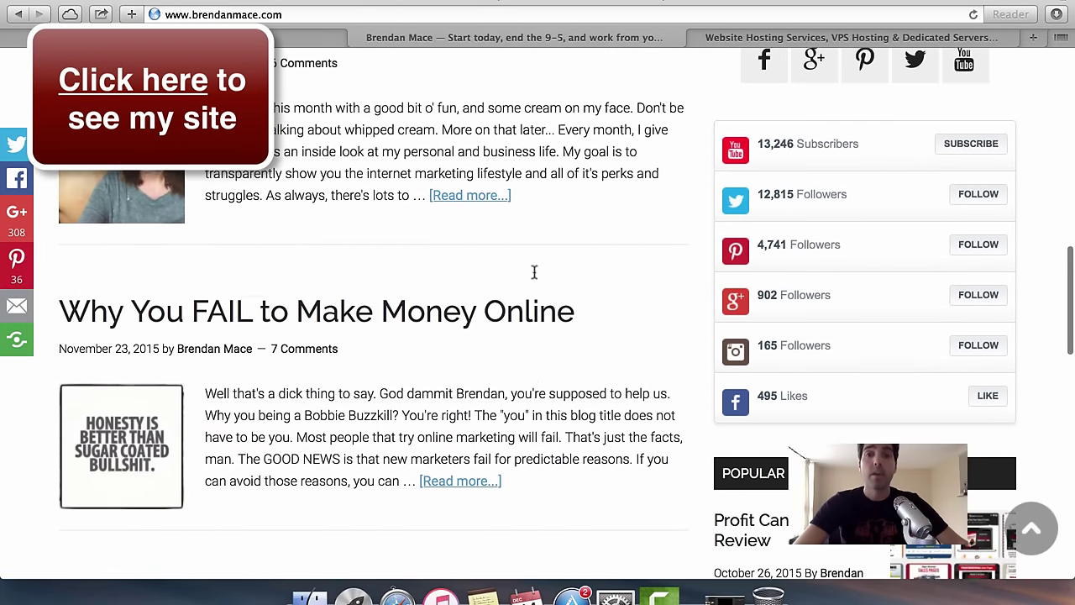
{"action": "scroll", "coordinate": [535, 272], "scroll_direction": "up", "scroll_amount": 10}
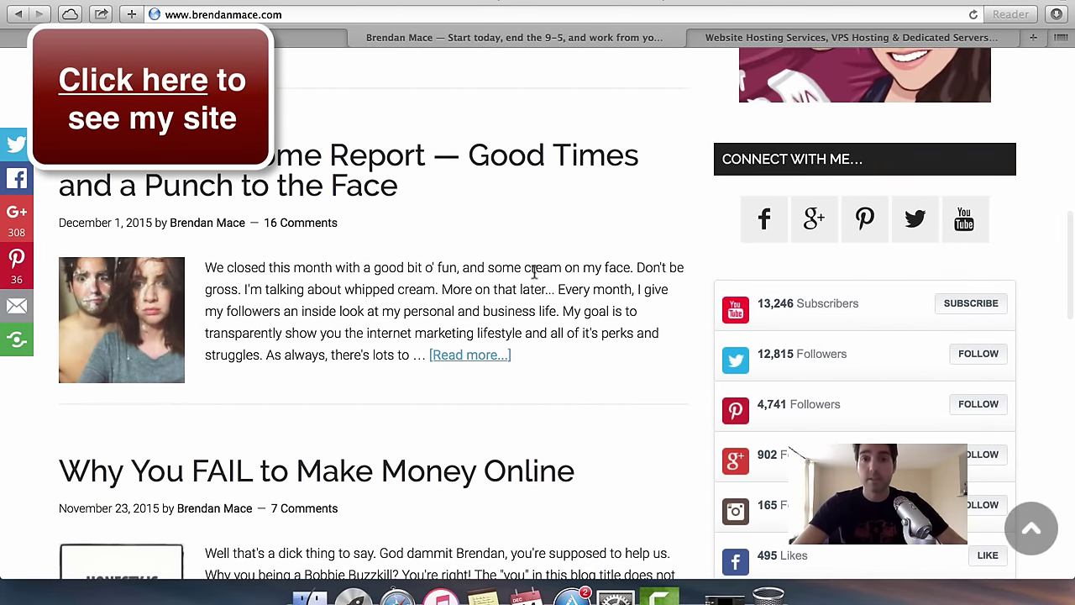
{"action": "scroll", "coordinate": [534, 271], "scroll_direction": "up", "scroll_amount": 10}
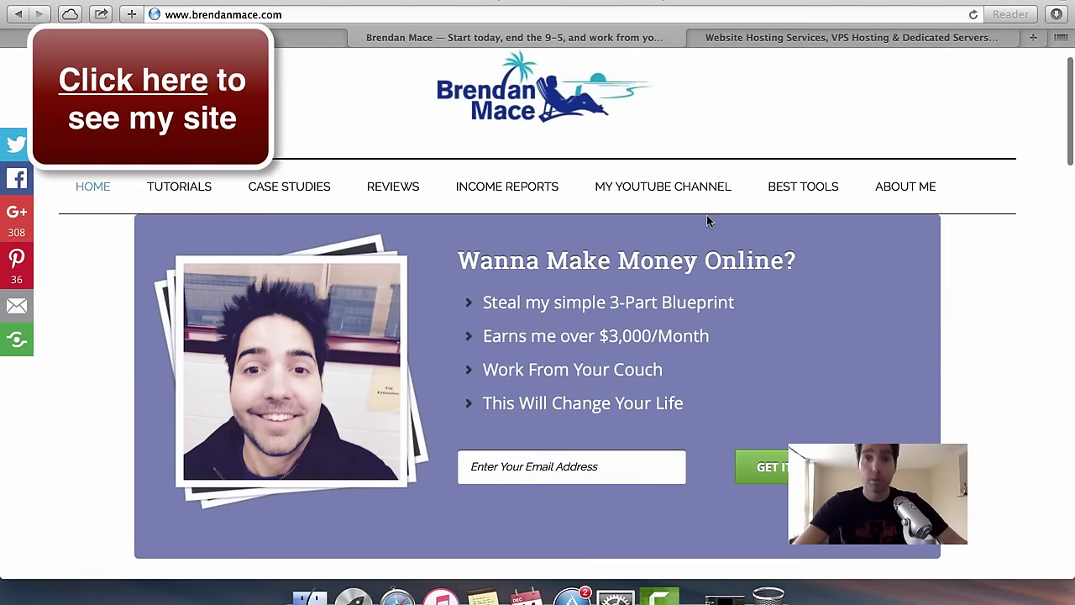
{"action": "left_click", "coordinate": [767, 44]}
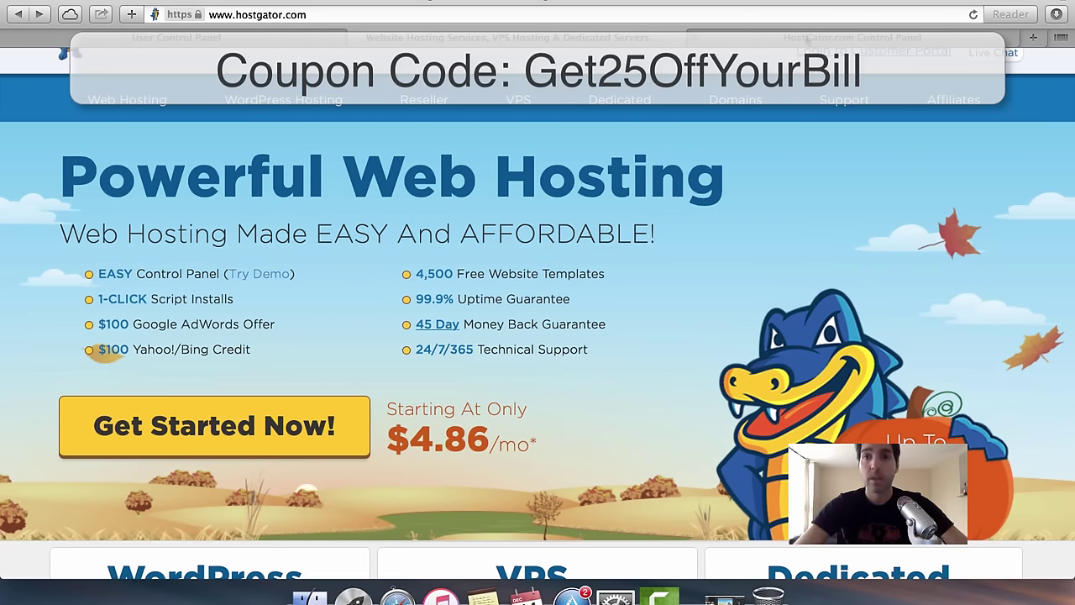
Switch to the HostGator Control Panel and scroll through the cPanel.
{"action": "left_click", "coordinate": [808, 38]}
{"action": "scroll", "coordinate": [849, 252], "scroll_direction": "down", "scroll_amount": 3}
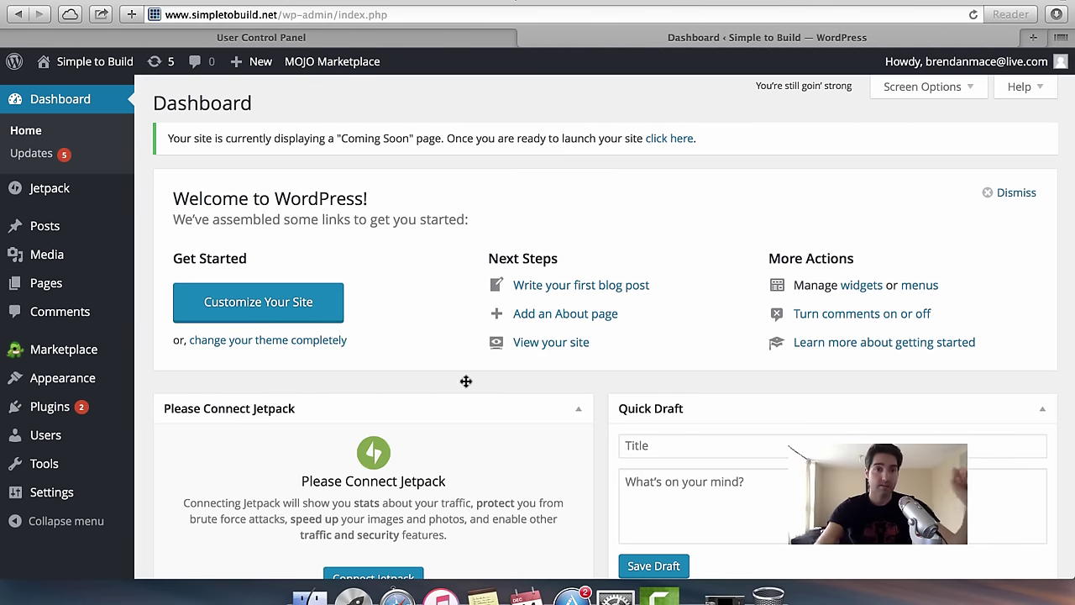
Open Appearance › Themes and look over the three installed themes, with Twenty Fifteen active.
{"action": "mouse_move", "coordinate": [102, 395]}
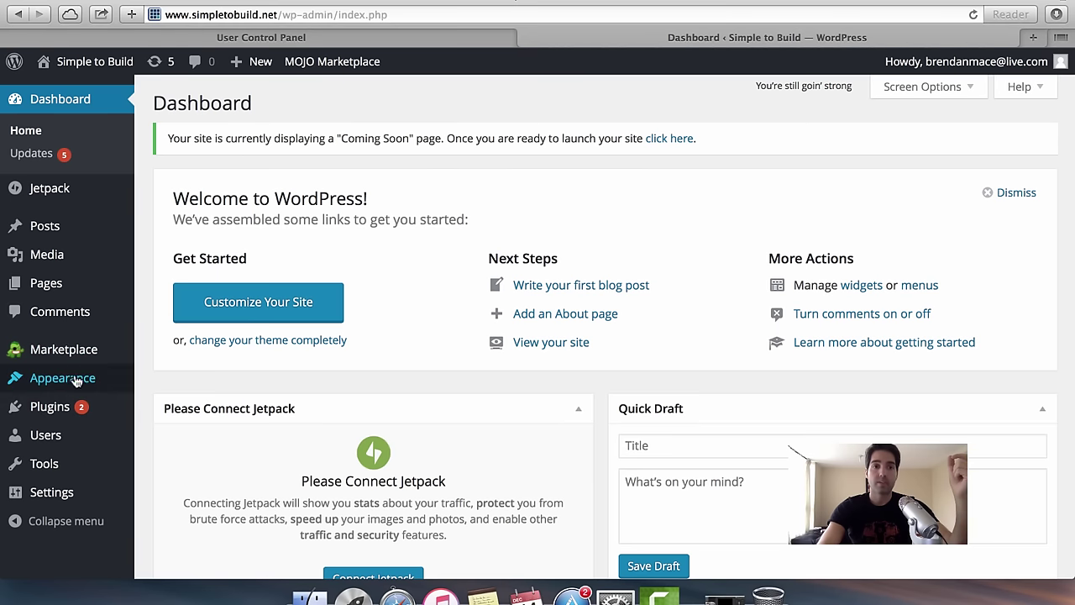
{"action": "mouse_move", "coordinate": [71, 379]}
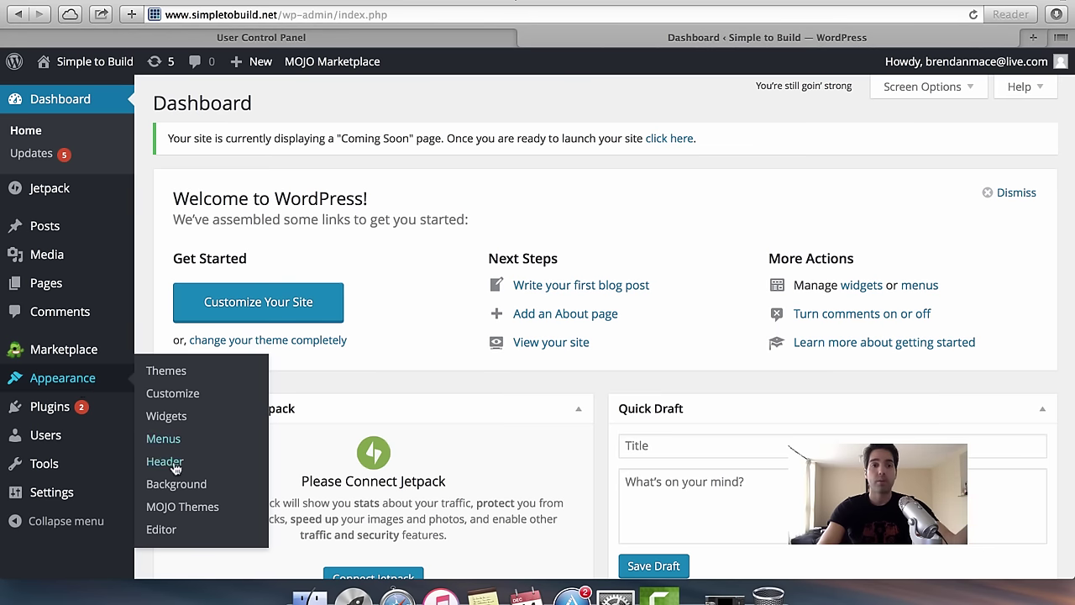
{"action": "left_click", "coordinate": [171, 373]}
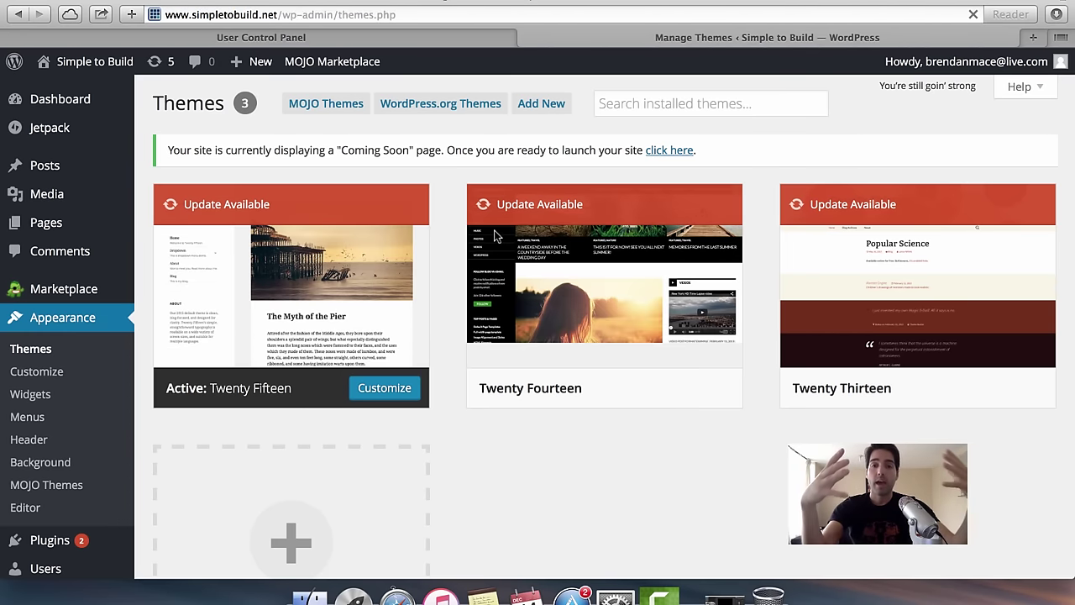
{"action": "mouse_move", "coordinate": [686, 325]}
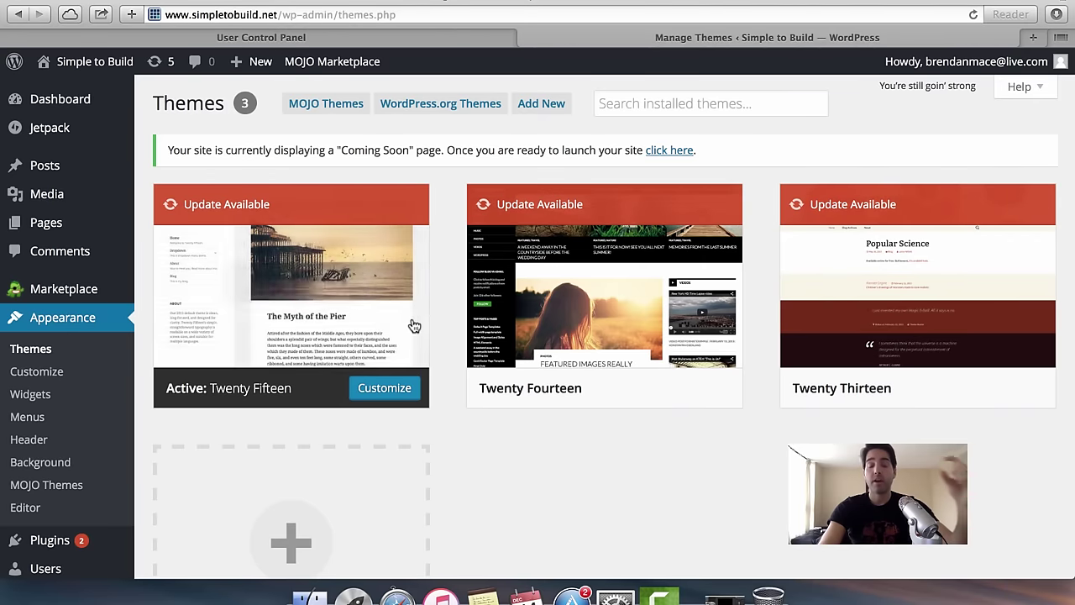
{"action": "mouse_move", "coordinate": [392, 295]}
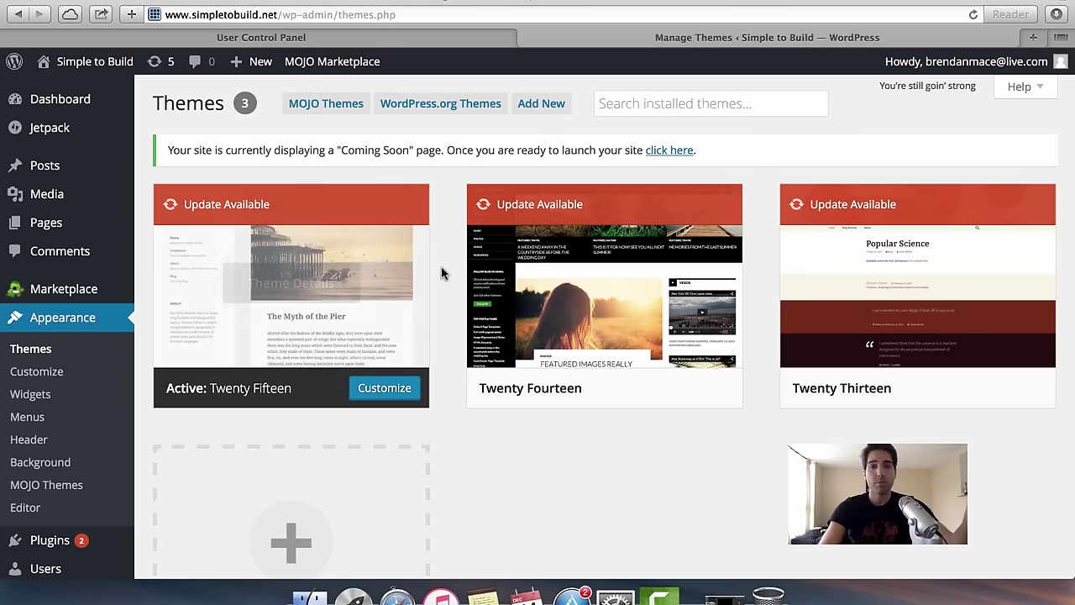
{"action": "mouse_move", "coordinate": [396, 271]}
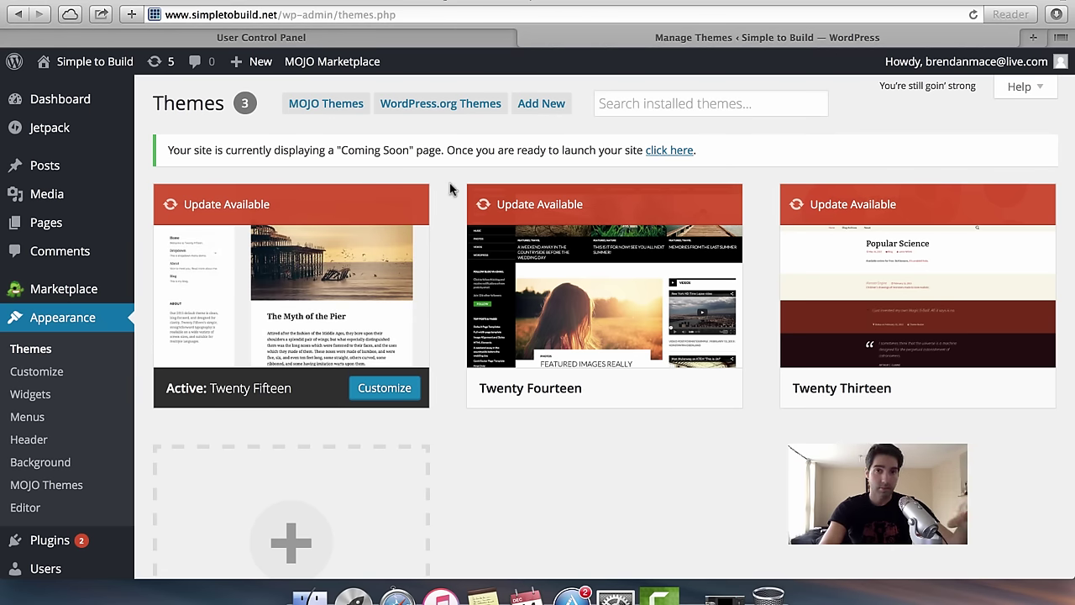
Browse the featured free themes from the WordPress.org directory, then start a new browser tab.
{"action": "left_click", "coordinate": [443, 113]}
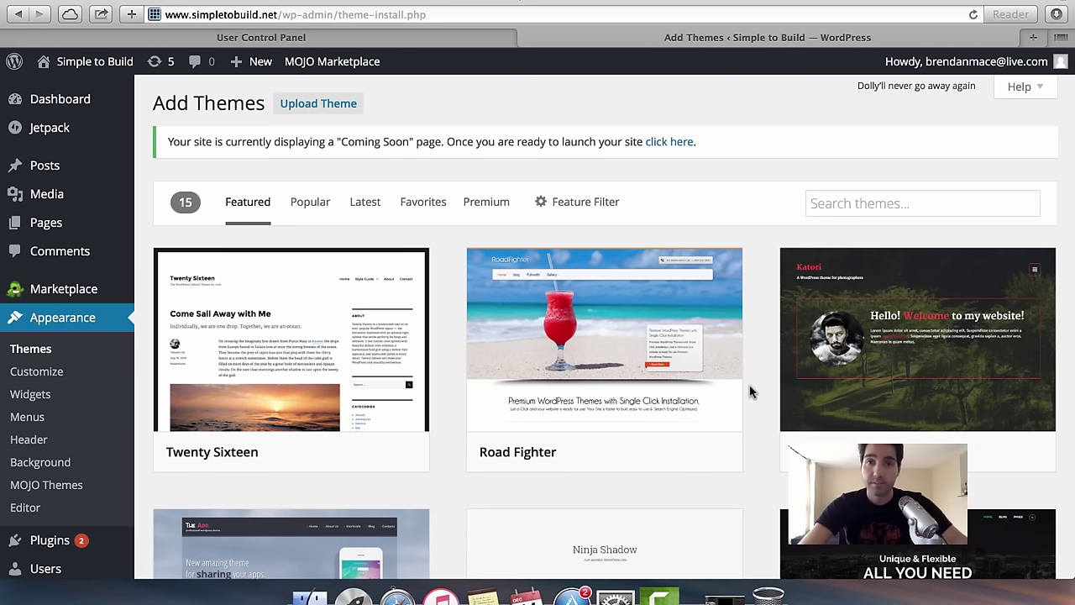
{"action": "scroll", "coordinate": [750, 392], "scroll_direction": "down", "scroll_amount": 3}
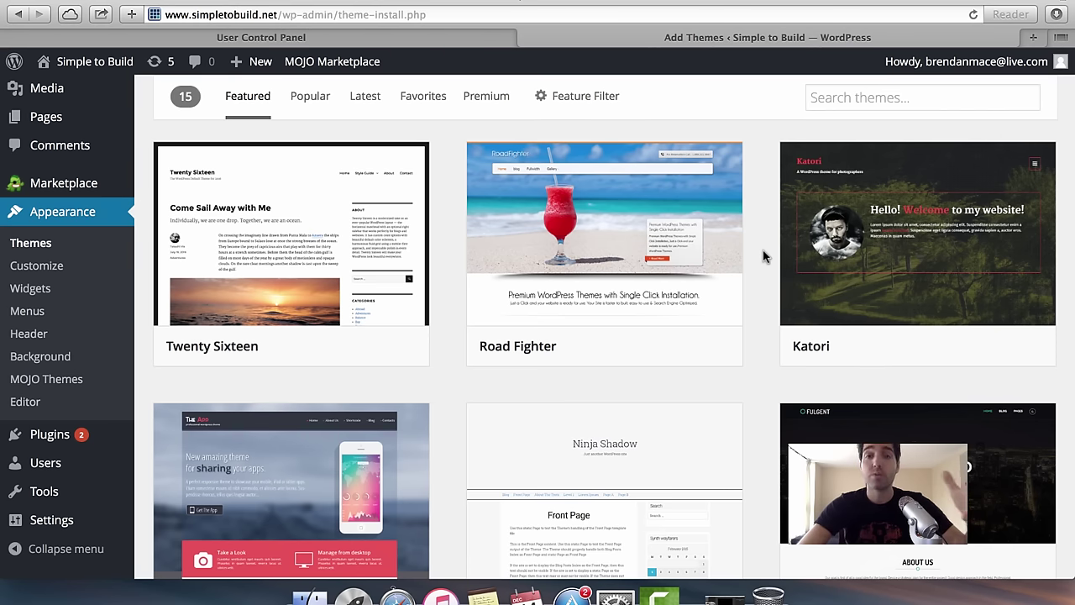
{"action": "scroll", "coordinate": [764, 256], "scroll_direction": "down", "scroll_amount": 20}
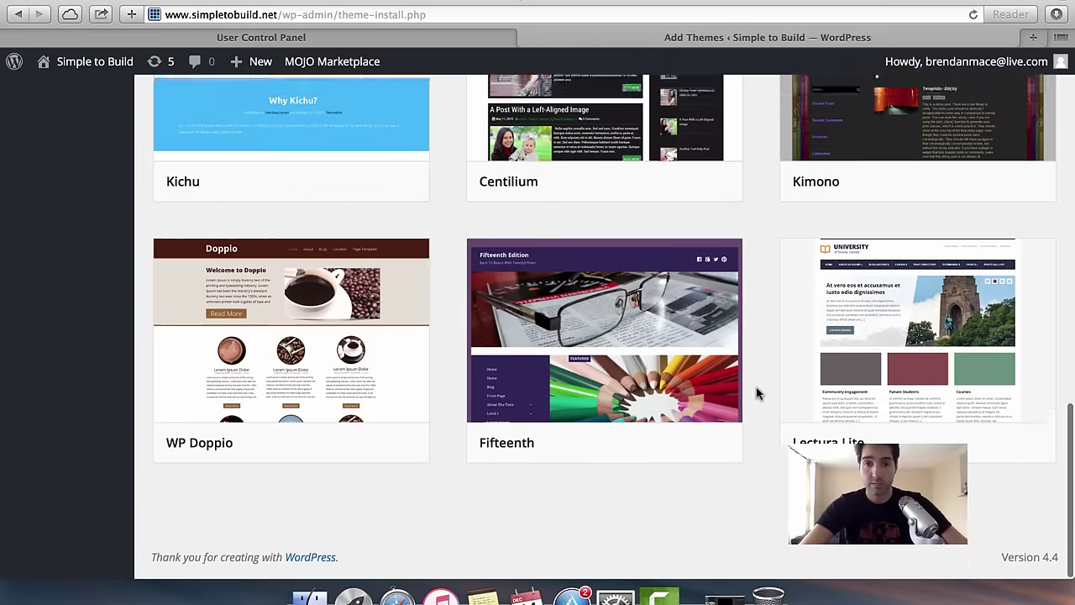
{"action": "scroll", "coordinate": [756, 392], "scroll_direction": "up", "scroll_amount": 20}
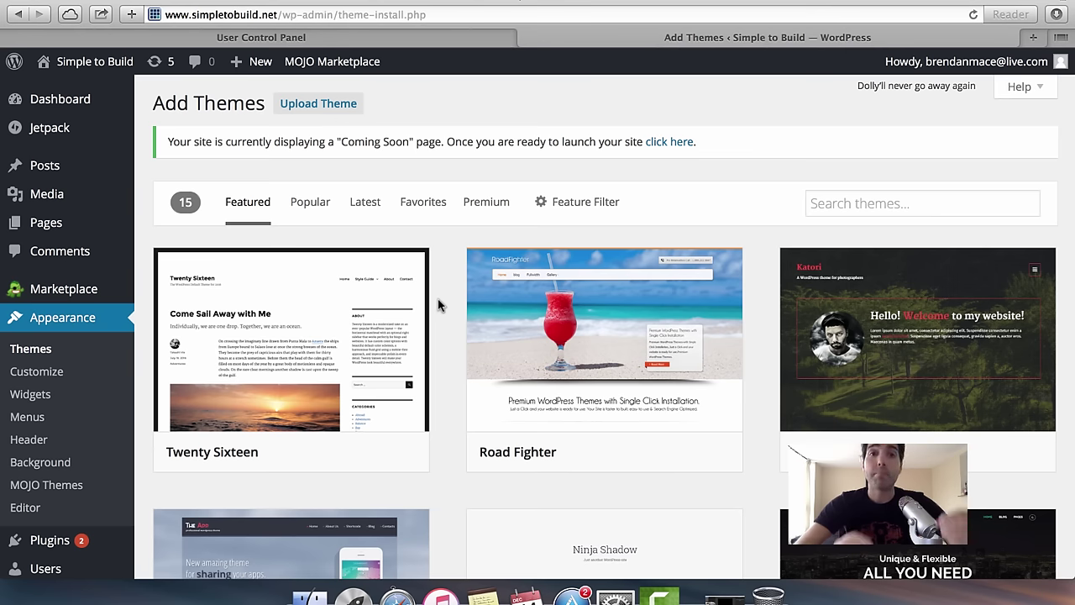
{"action": "left_click", "coordinate": [1033, 37]}
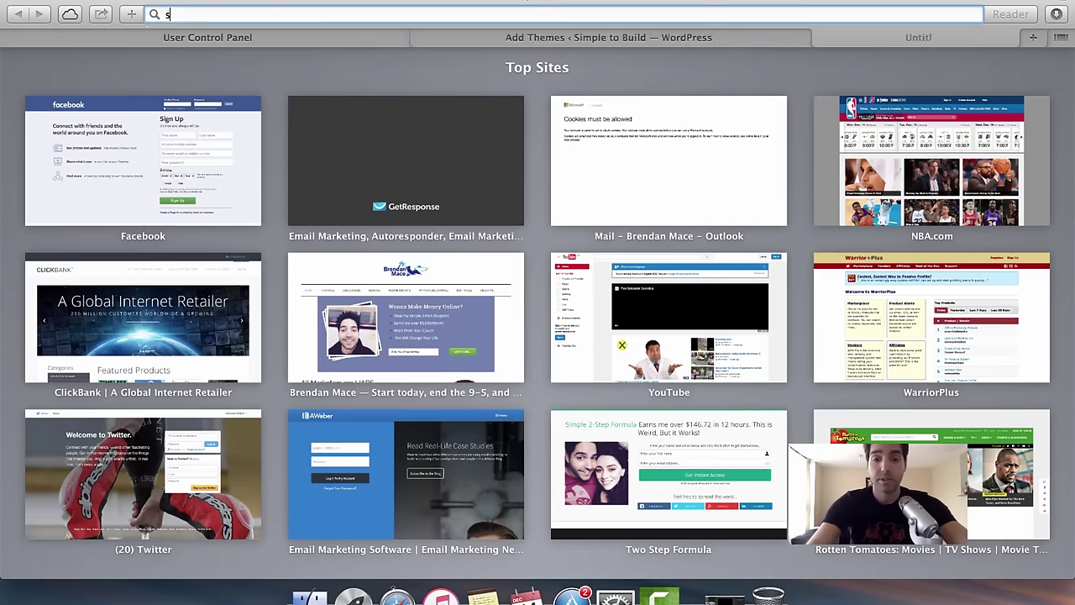
Go to studiopress.com and open the StudioPress theme shop.
{"action": "type", "text": "studiopress.com"}
{"action": "key", "text": "Return"}
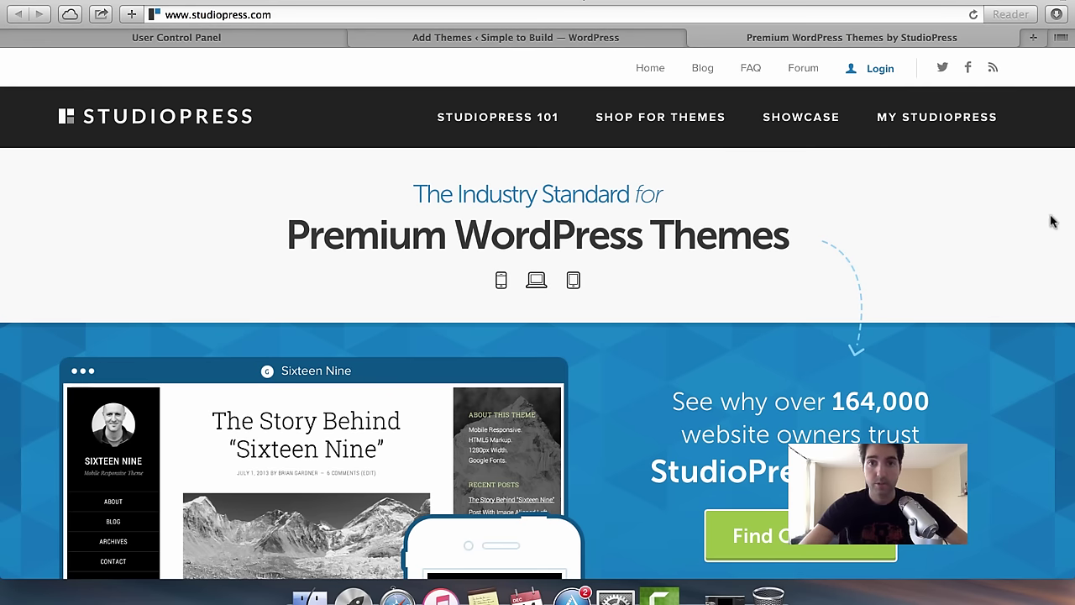
{"action": "left_click", "coordinate": [652, 122]}
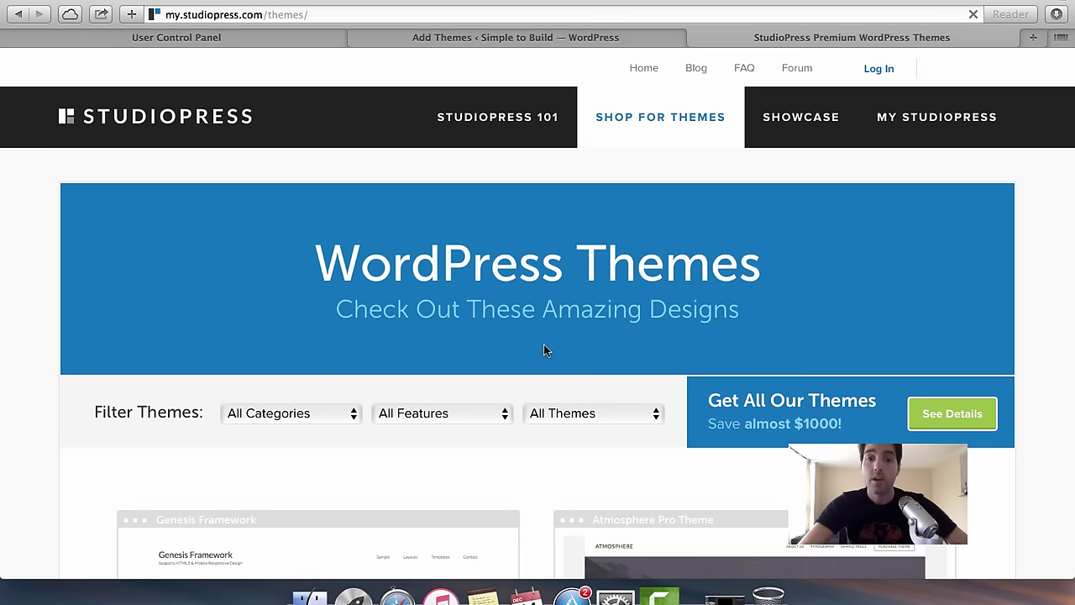
Scroll the StudioPress premium themes catalogue, then start a new tab for the author's blog.
{"action": "scroll", "coordinate": [545, 351], "scroll_direction": "down", "scroll_amount": 7}
{"action": "scroll", "coordinate": [545, 350], "scroll_direction": "up", "scroll_amount": 3}
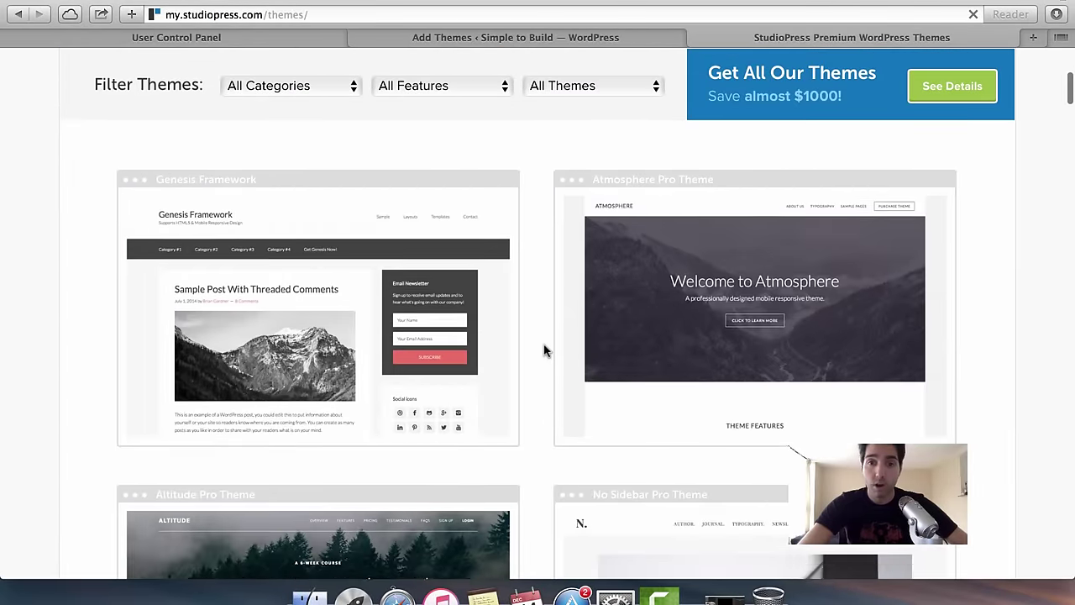
{"action": "scroll", "coordinate": [545, 350], "scroll_direction": "down", "scroll_amount": 5}
{"action": "scroll", "coordinate": [516, 241], "scroll_direction": "down", "scroll_amount": 10}
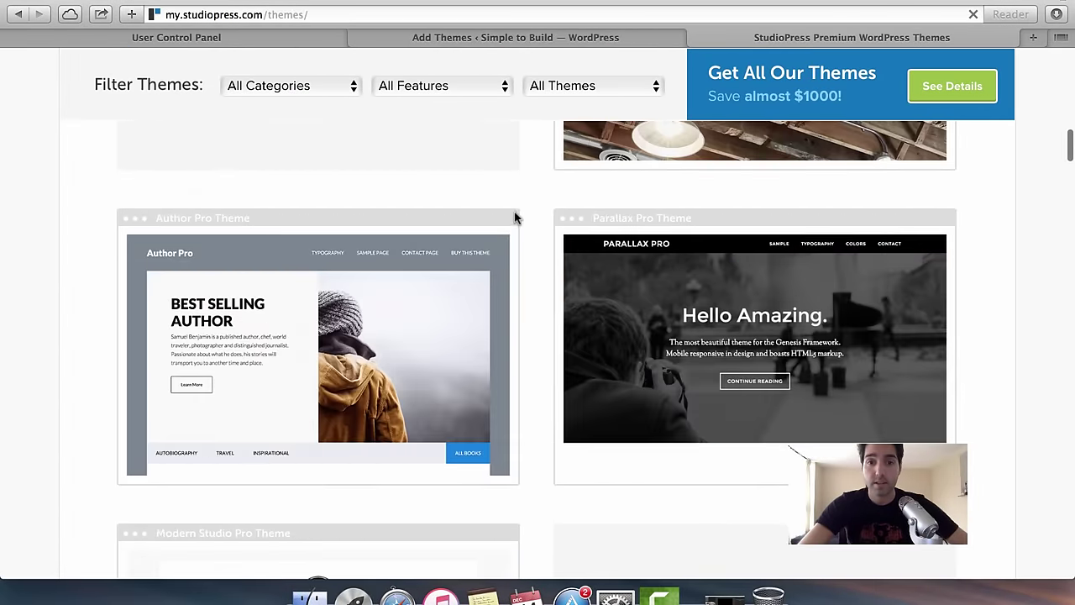
{"action": "scroll", "coordinate": [541, 257], "scroll_direction": "up", "scroll_amount": 3}
{"action": "scroll", "coordinate": [540, 260], "scroll_direction": "down", "scroll_amount": 6}
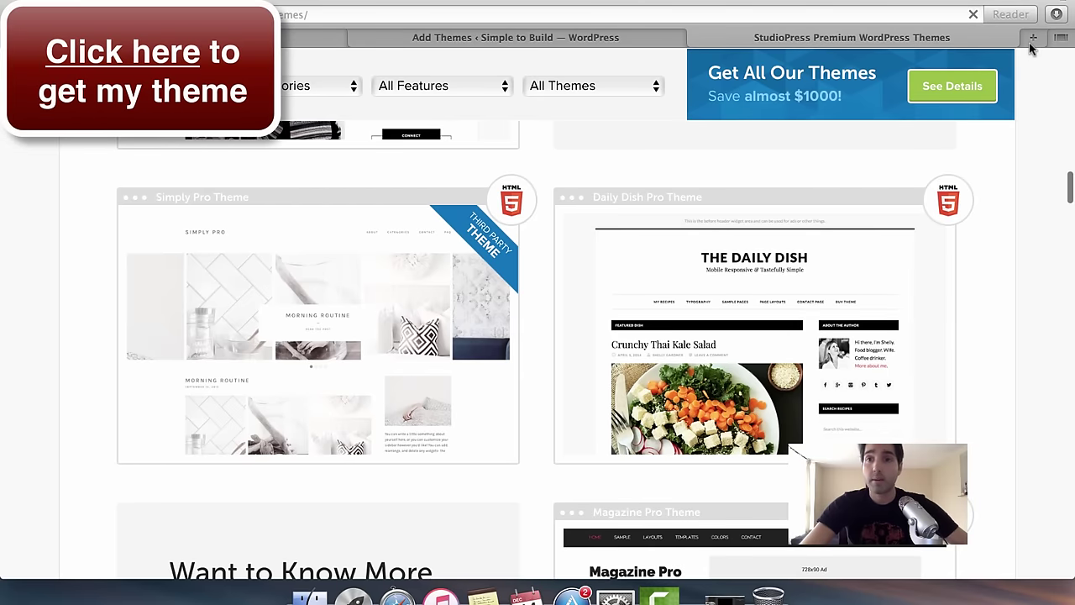
{"action": "left_click", "coordinate": [1034, 37]}
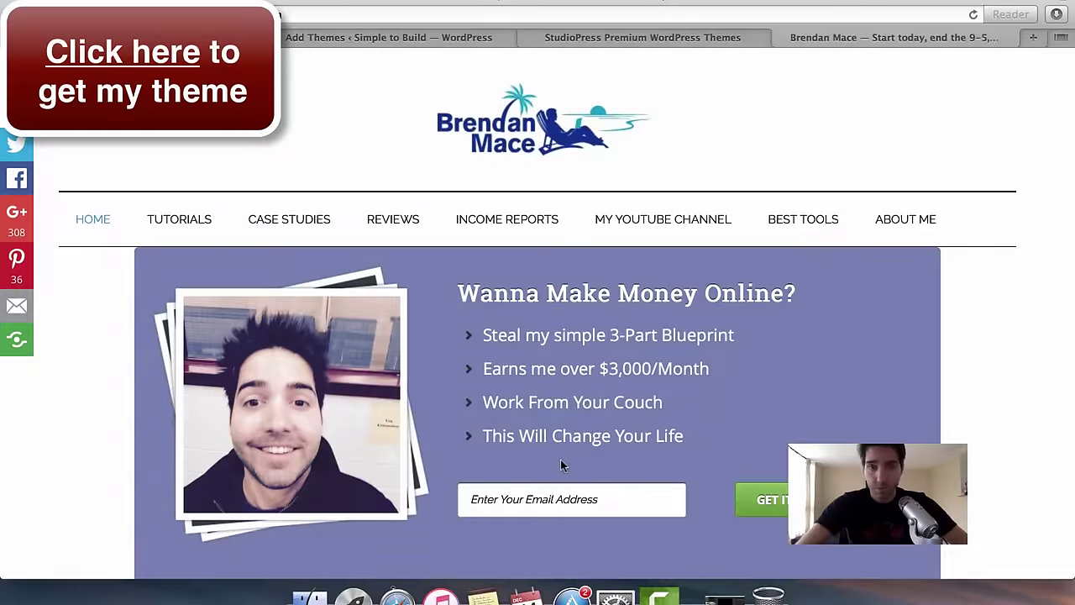
Scroll the author's blog, revisit the StudioPress themes tab, and return to the blog.
{"action": "scroll", "coordinate": [494, 454], "scroll_direction": "down", "scroll_amount": 5}
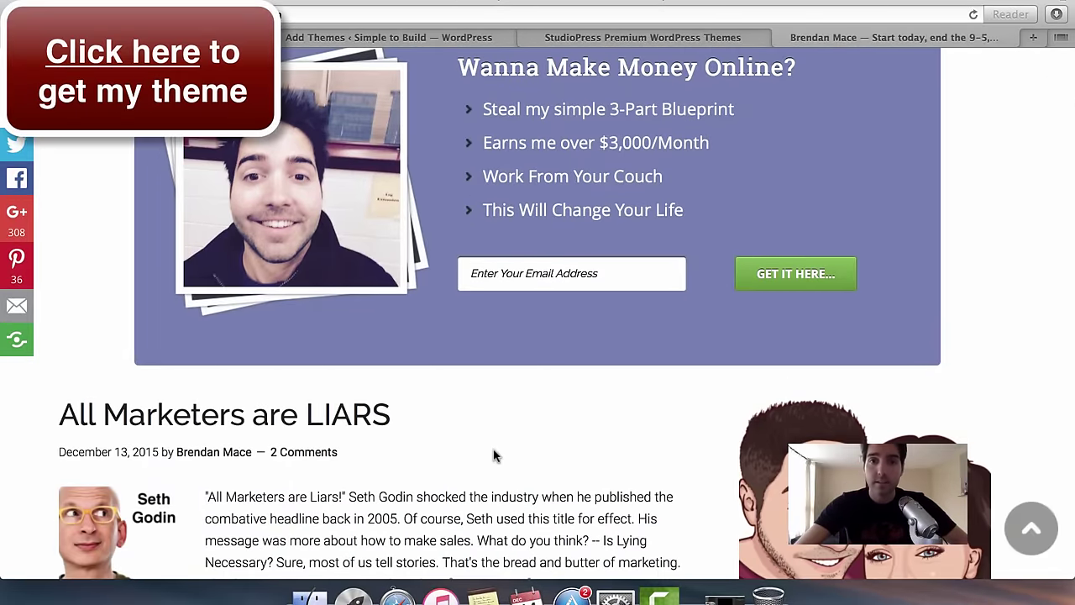
{"action": "scroll", "coordinate": [494, 455], "scroll_direction": "down", "scroll_amount": 10}
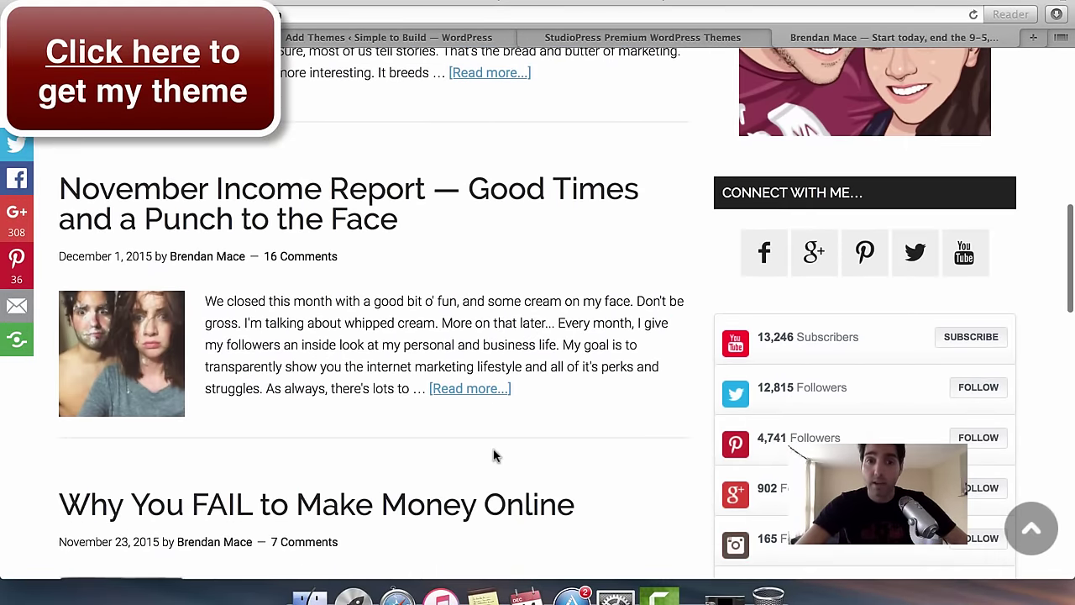
{"action": "scroll", "coordinate": [494, 455], "scroll_direction": "down", "scroll_amount": 5}
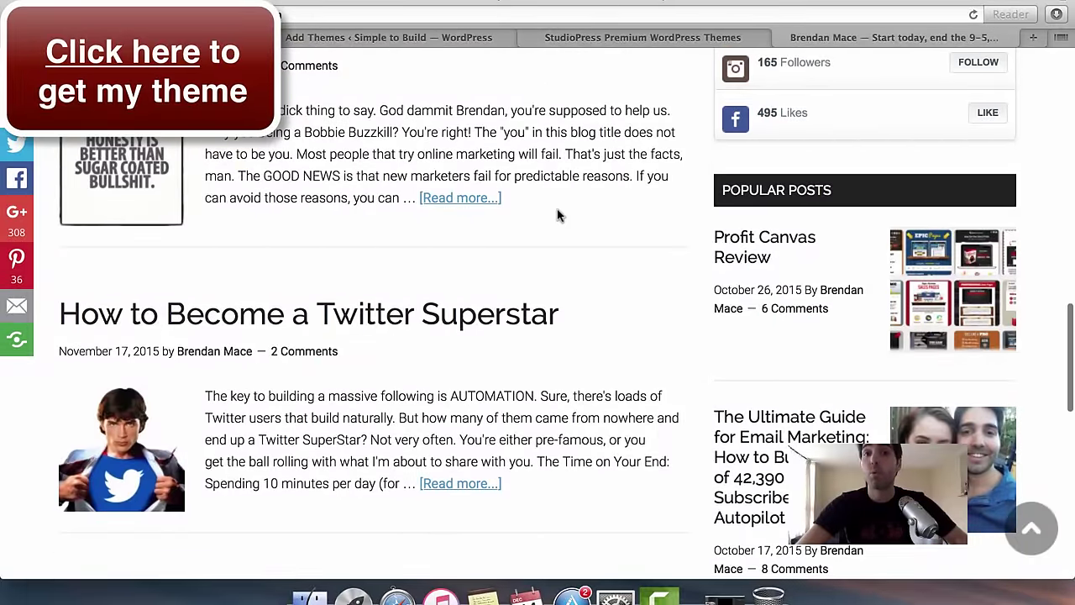
{"action": "scroll", "coordinate": [605, 94], "scroll_direction": "down", "scroll_amount": 7}
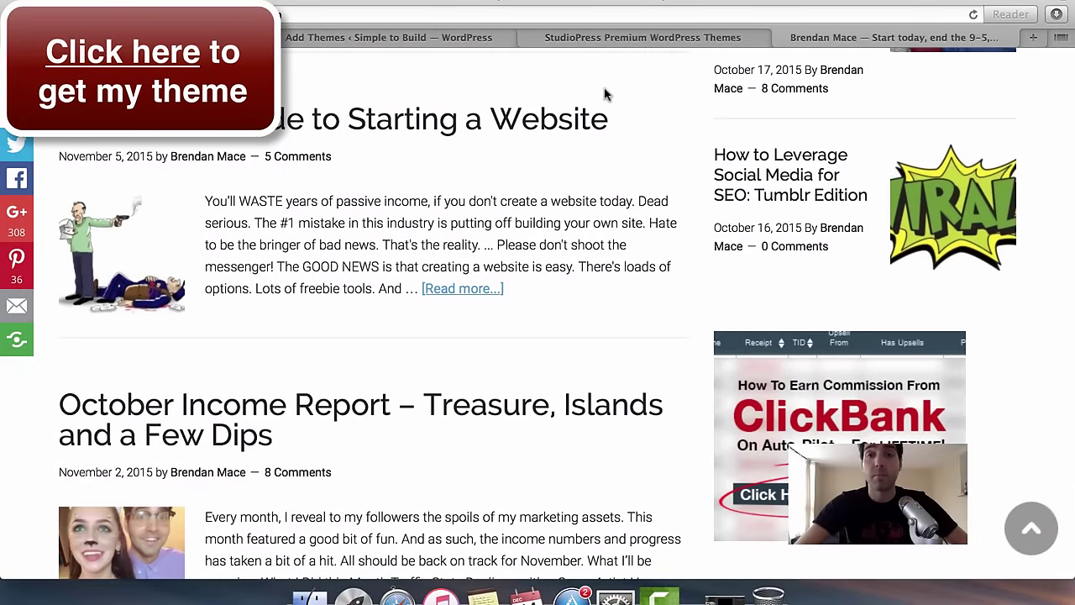
{"action": "left_click", "coordinate": [628, 40]}
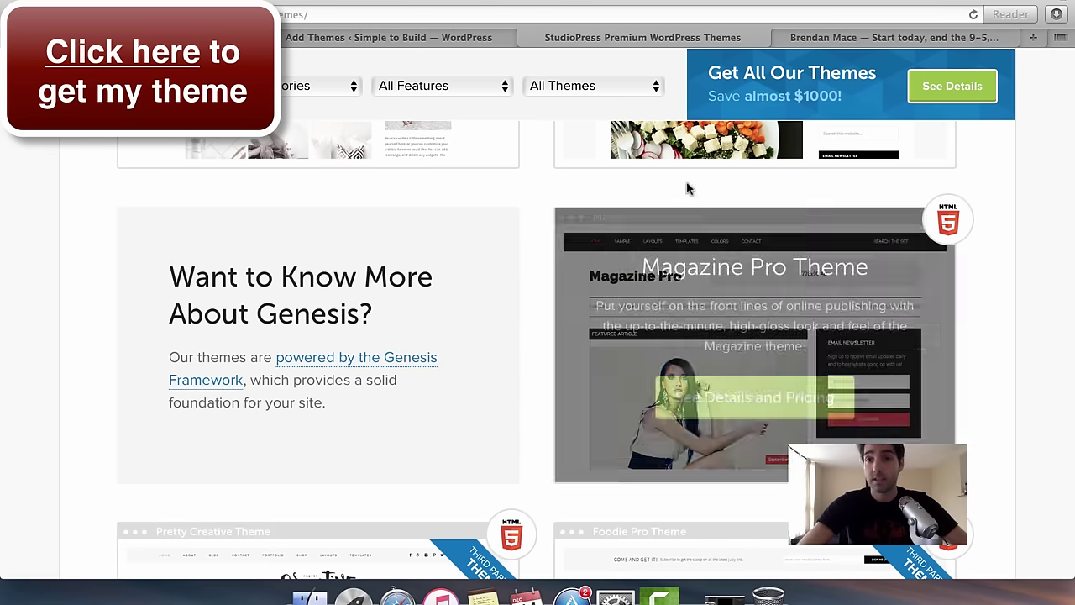
{"action": "left_click", "coordinate": [873, 38]}
{"action": "scroll", "coordinate": [546, 269], "scroll_direction": "down", "scroll_amount": 5}
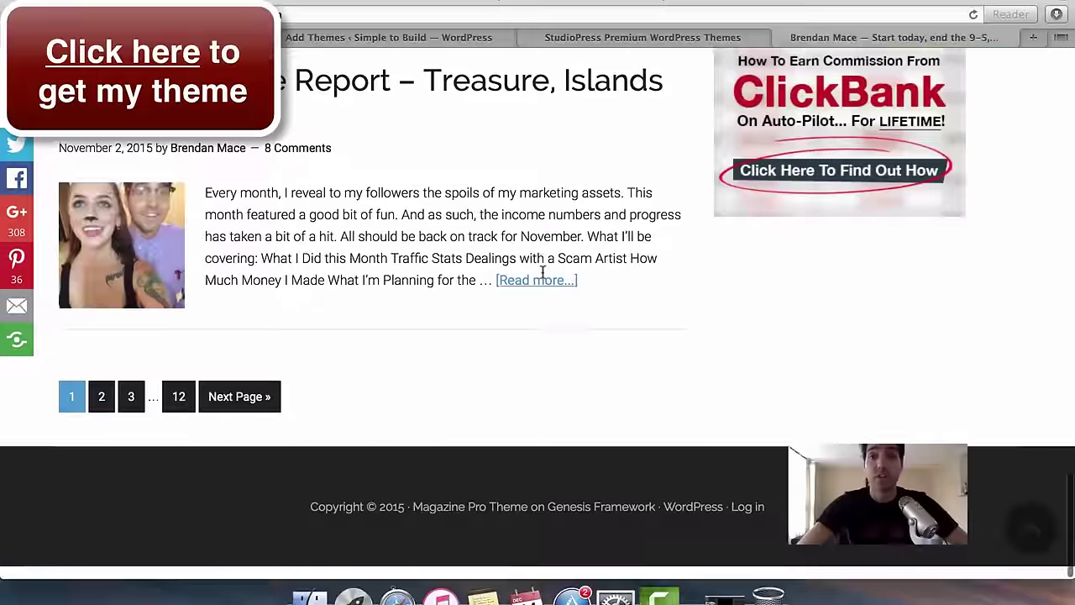
{"action": "scroll", "coordinate": [543, 271], "scroll_direction": "up", "scroll_amount": 15}
{"action": "scroll", "coordinate": [543, 271], "scroll_direction": "up", "scroll_amount": 10}
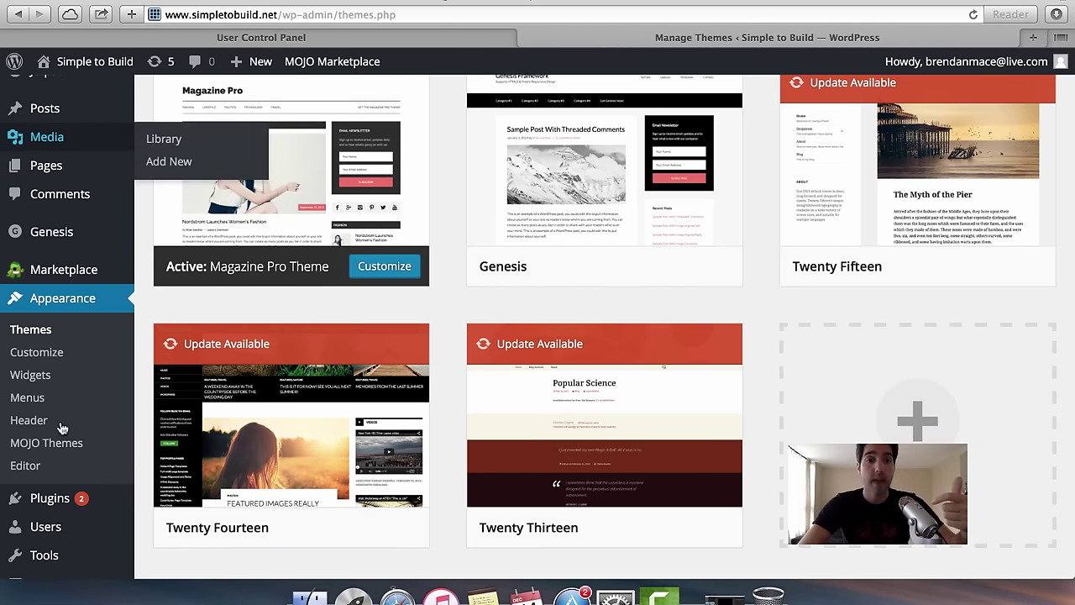
{"action": "scroll", "coordinate": [51, 310], "scroll_direction": "down", "scroll_amount": 2}
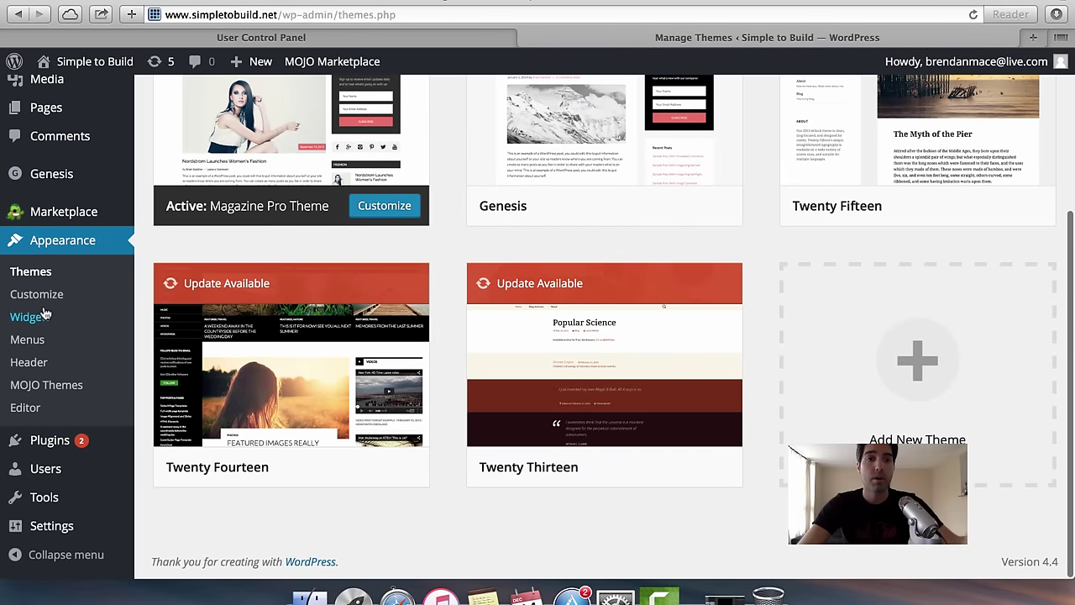
{"action": "mouse_move", "coordinate": [70, 525]}
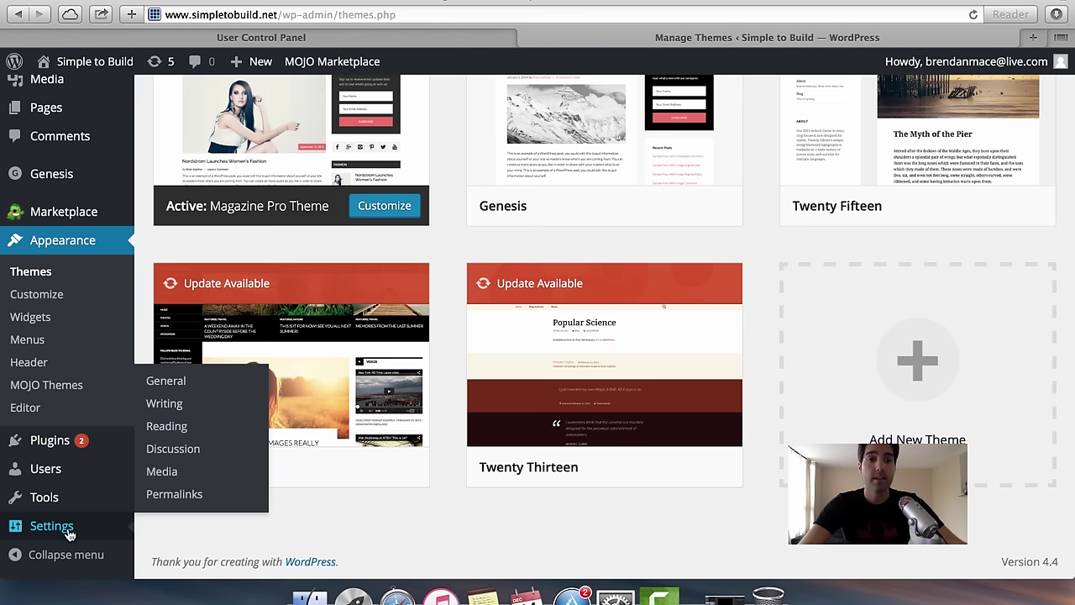
Look over Simple to Build's General Settings, then move on to Permalink Settings.
{"action": "left_click", "coordinate": [166, 382]}
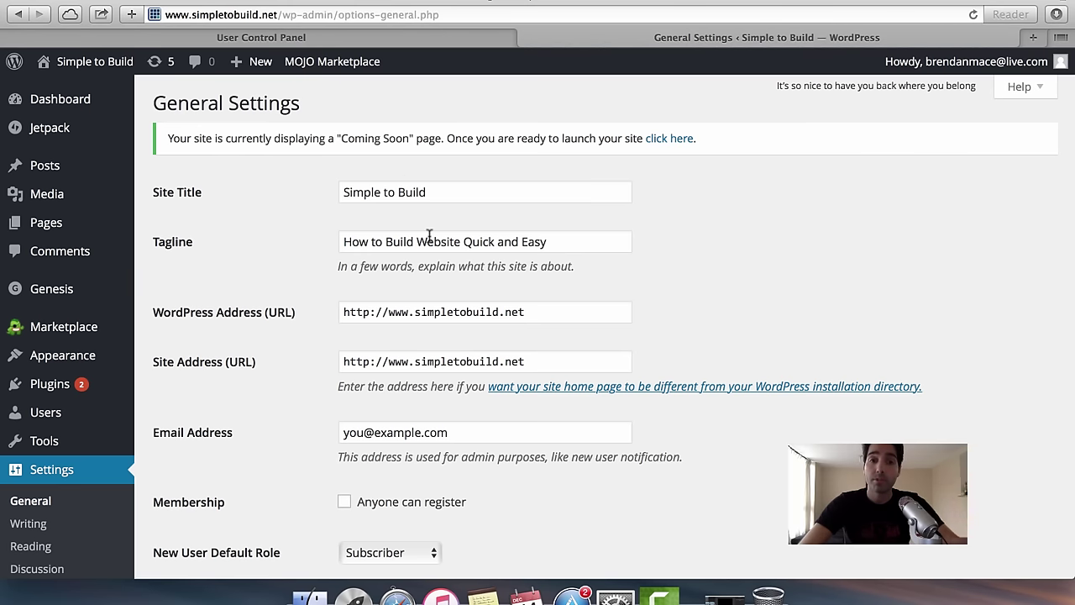
{"action": "scroll", "coordinate": [231, 349], "scroll_direction": "down", "scroll_amount": 5}
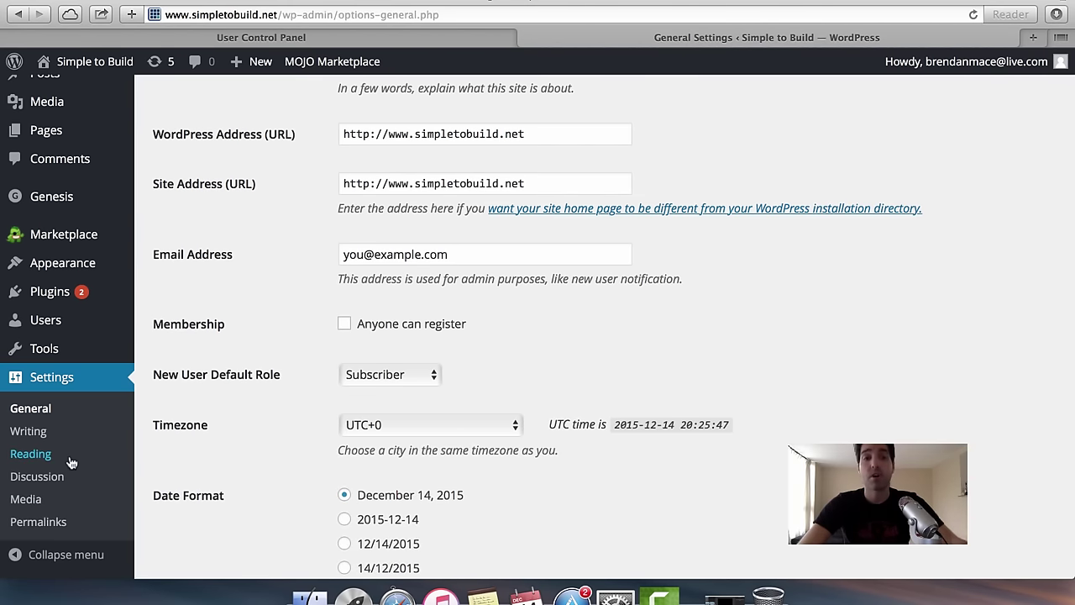
{"action": "left_click", "coordinate": [39, 522]}
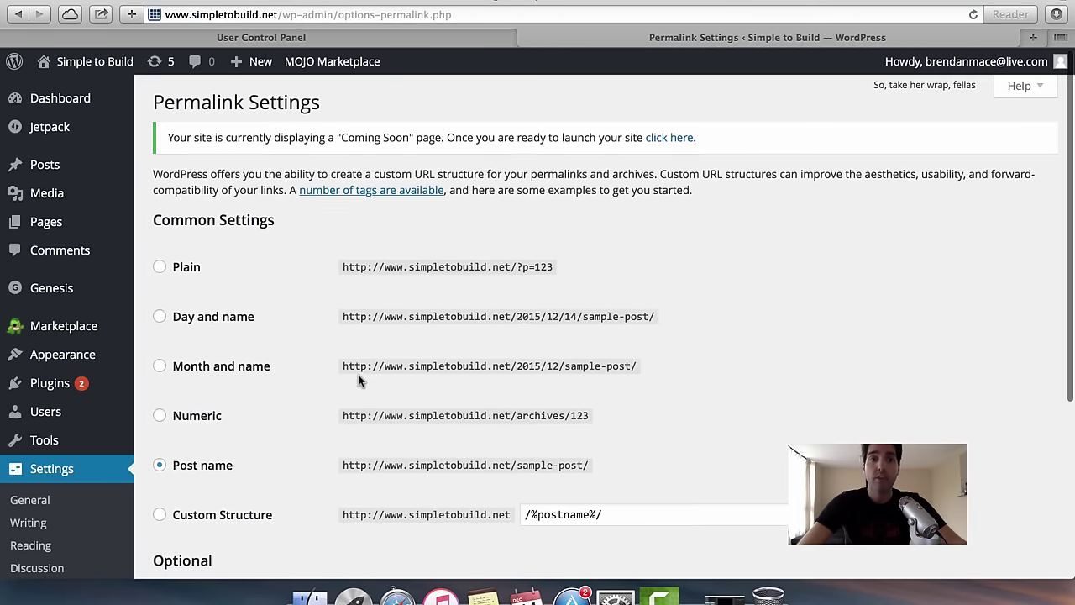
Highlight the Plain permalink example URL to point it out.
{"action": "scroll", "coordinate": [358, 381], "scroll_direction": "down", "scroll_amount": 2}
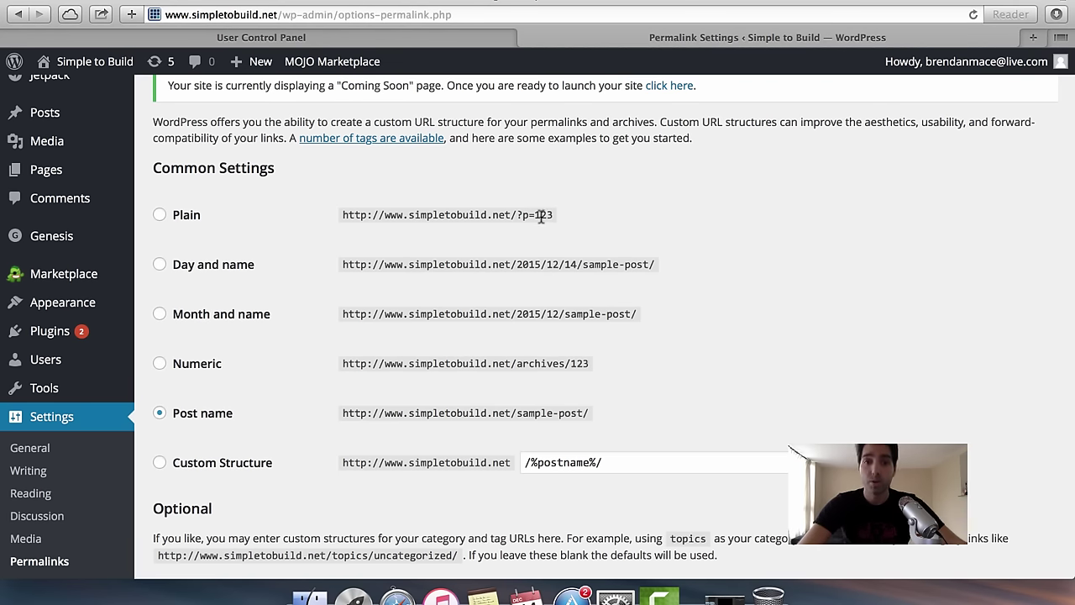
{"action": "left_click_drag", "start_coordinate": [543, 217], "coordinate": [337, 209]}
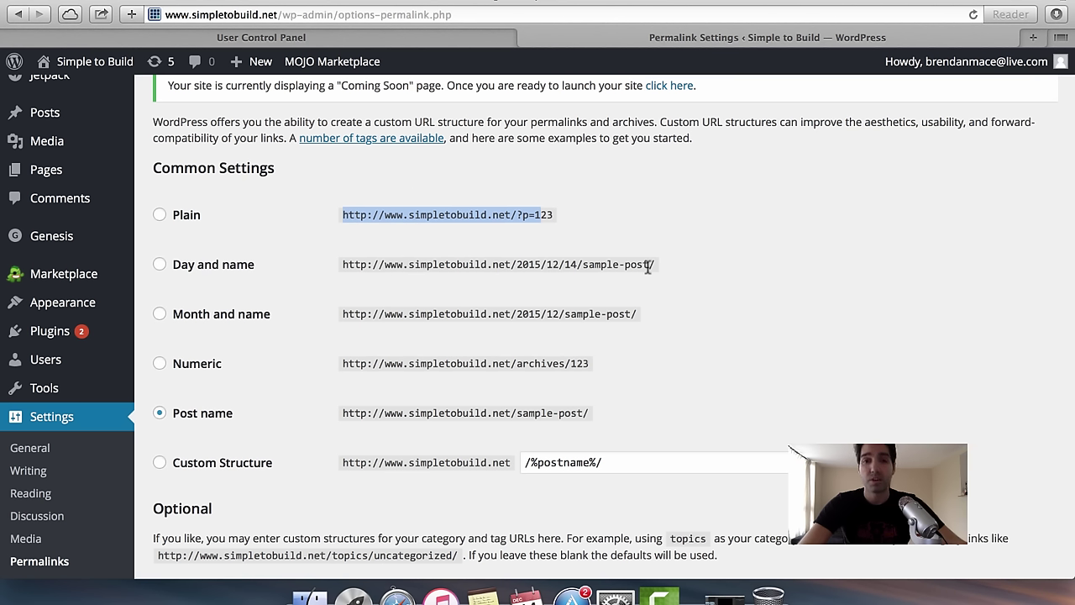
{"action": "left_click", "coordinate": [599, 245]}
{"action": "left_click_drag", "start_coordinate": [592, 215], "coordinate": [349, 208]}
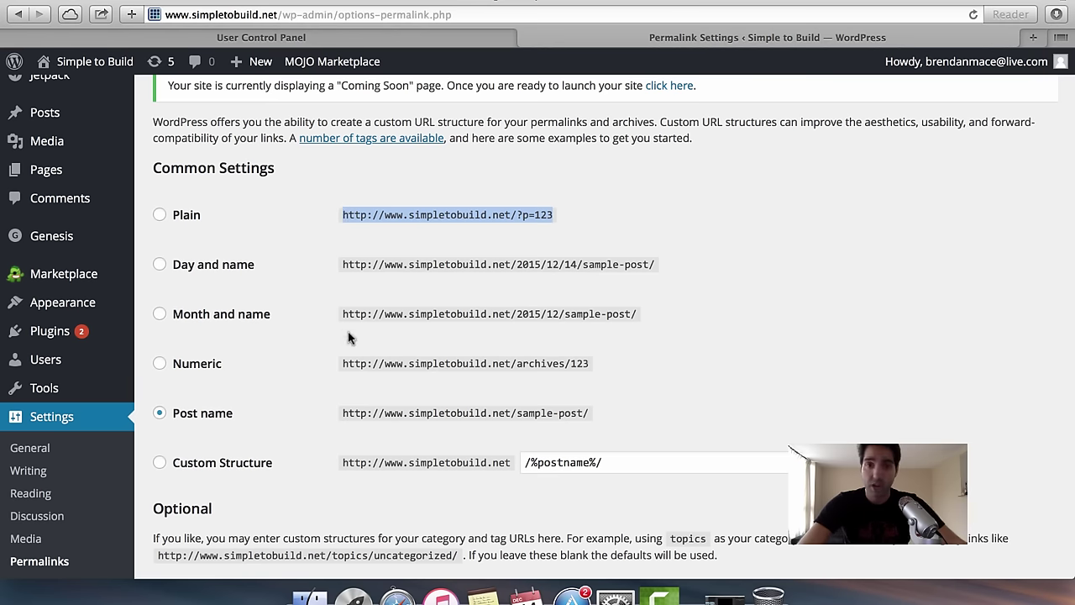
{"action": "scroll", "coordinate": [351, 333], "scroll_direction": "down", "scroll_amount": 2}
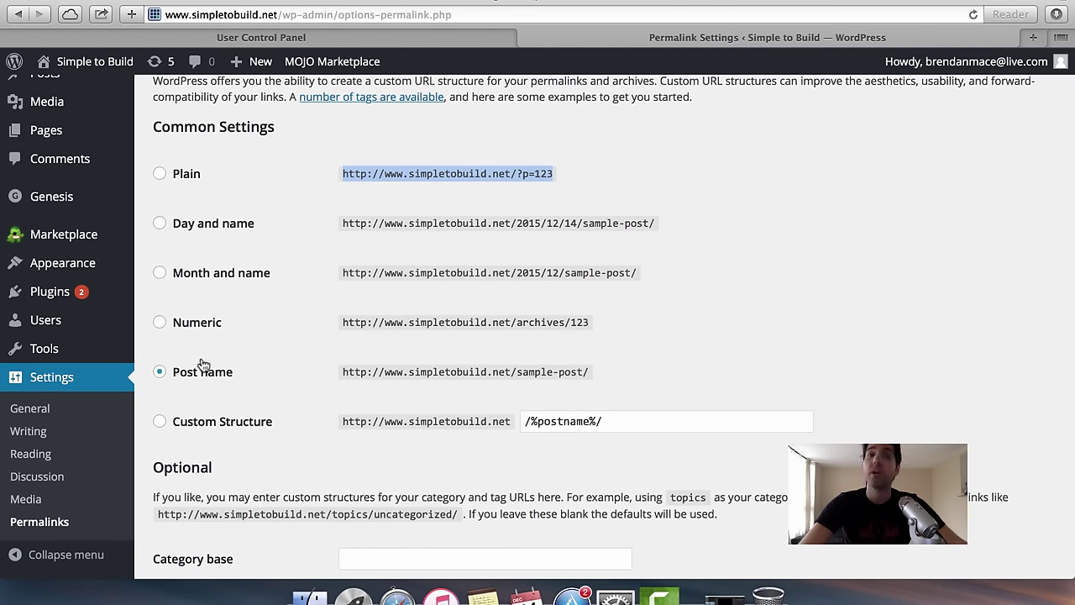
Choose the Post name structure and highlight 'sample-post' in its example URL.
{"action": "left_click", "coordinate": [159, 372]}
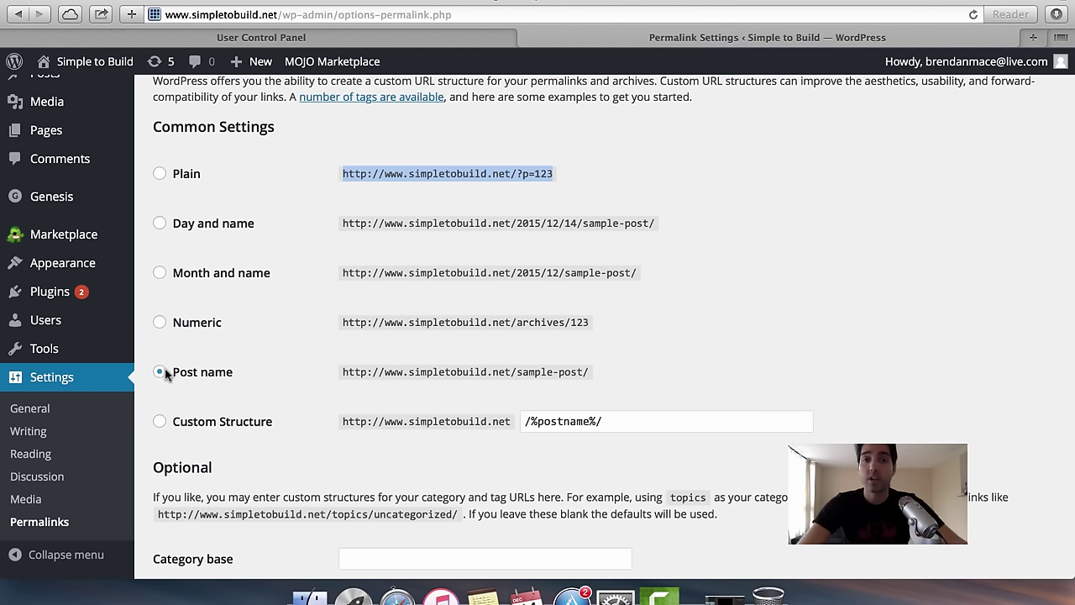
{"action": "left_click_drag", "start_coordinate": [600, 372], "coordinate": [344, 369]}
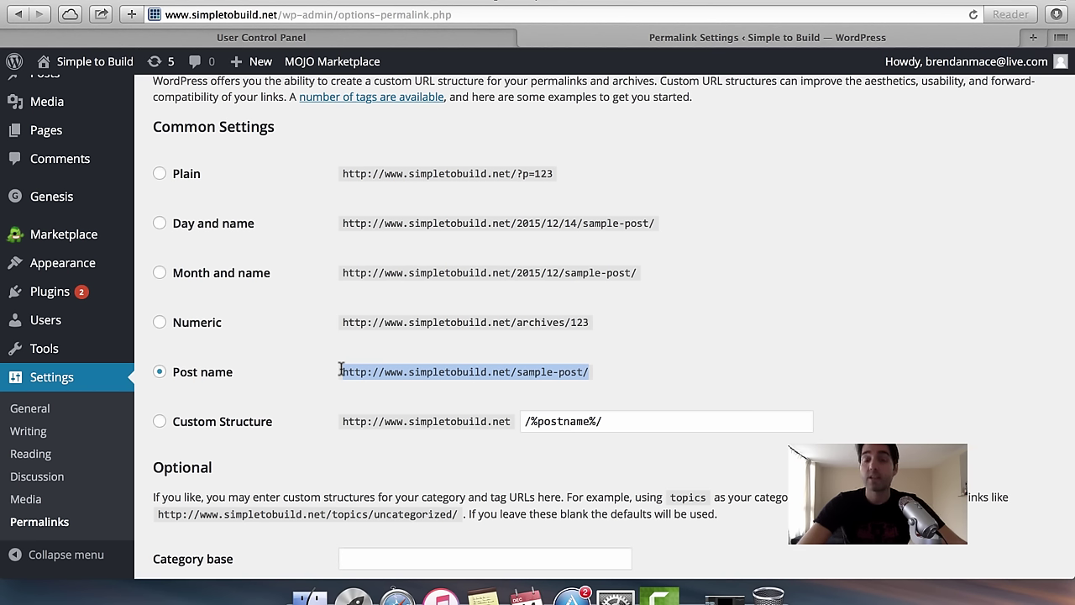
{"action": "left_click", "coordinate": [521, 374]}
{"action": "left_click_drag", "start_coordinate": [517, 375], "coordinate": [586, 374]}
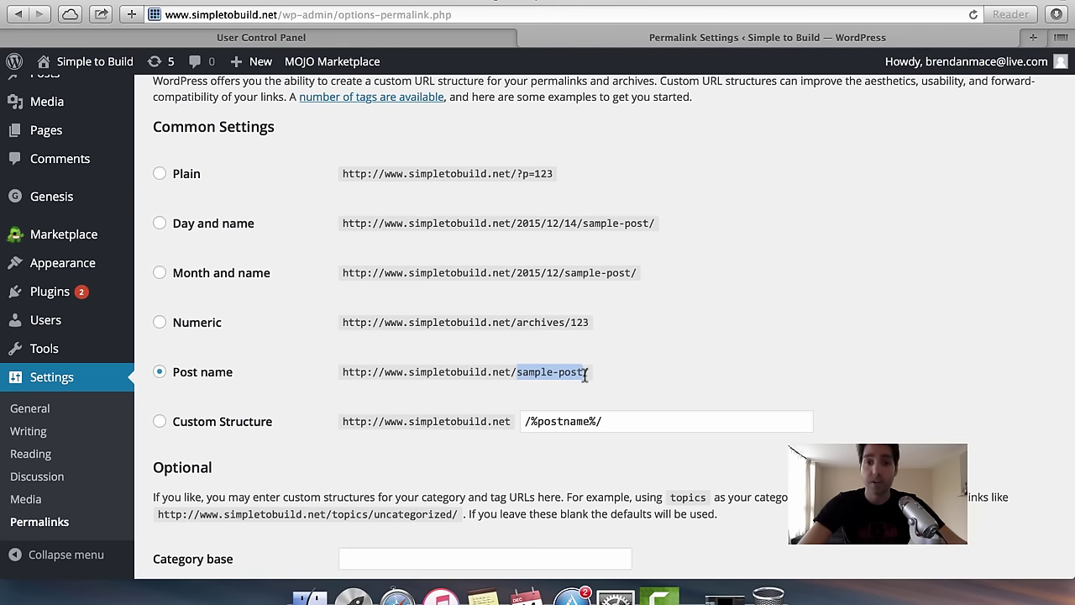
{"action": "scroll", "coordinate": [366, 370], "scroll_direction": "down", "scroll_amount": 5}
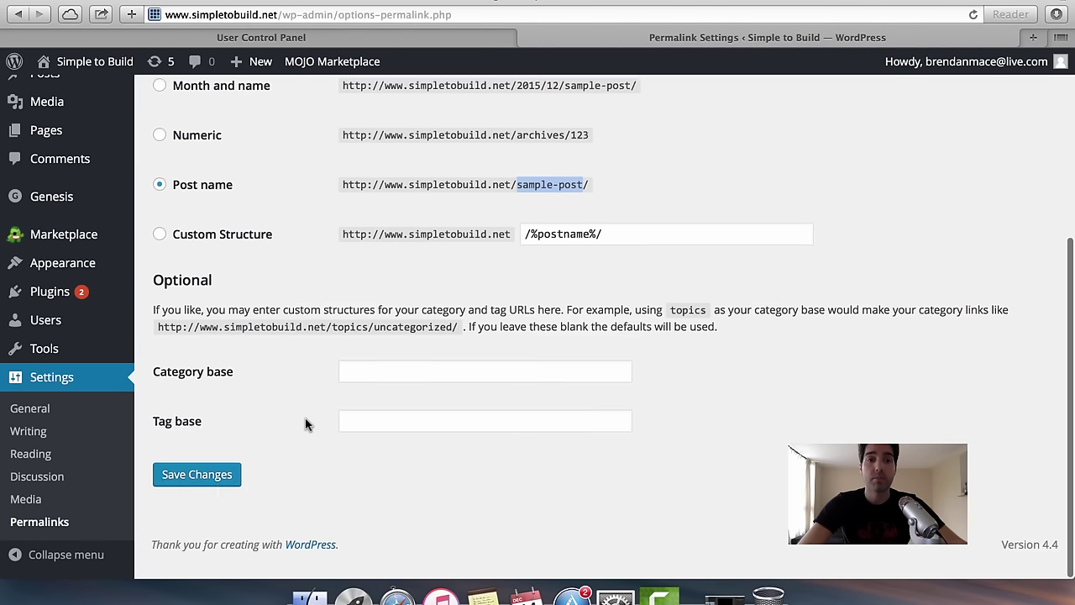
{"action": "scroll", "coordinate": [306, 424], "scroll_direction": "up", "scroll_amount": 3}
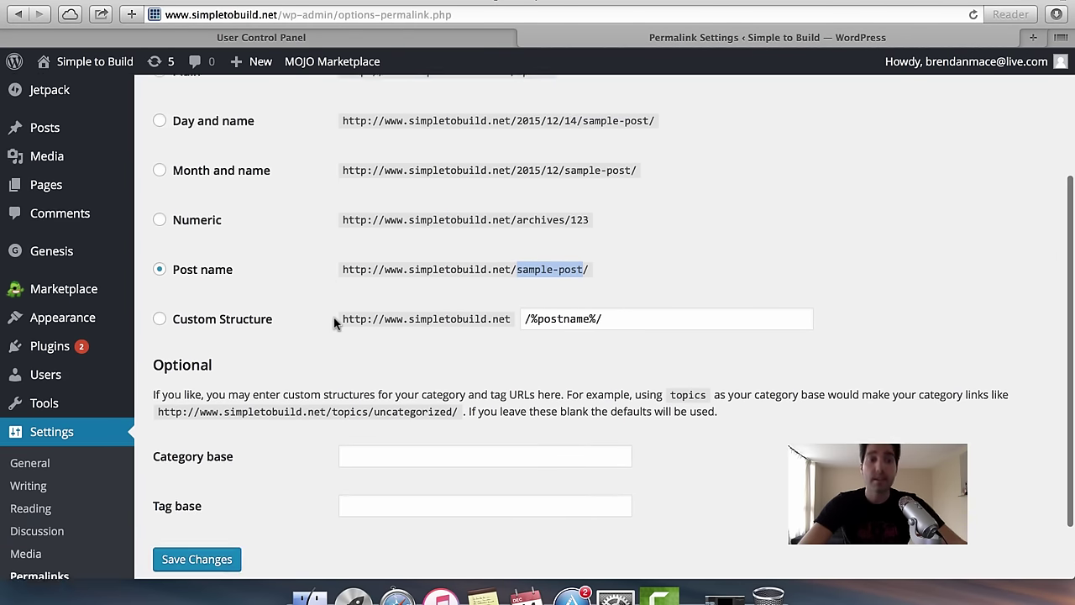
{"action": "scroll", "coordinate": [334, 324], "scroll_direction": "down", "scroll_amount": 2}
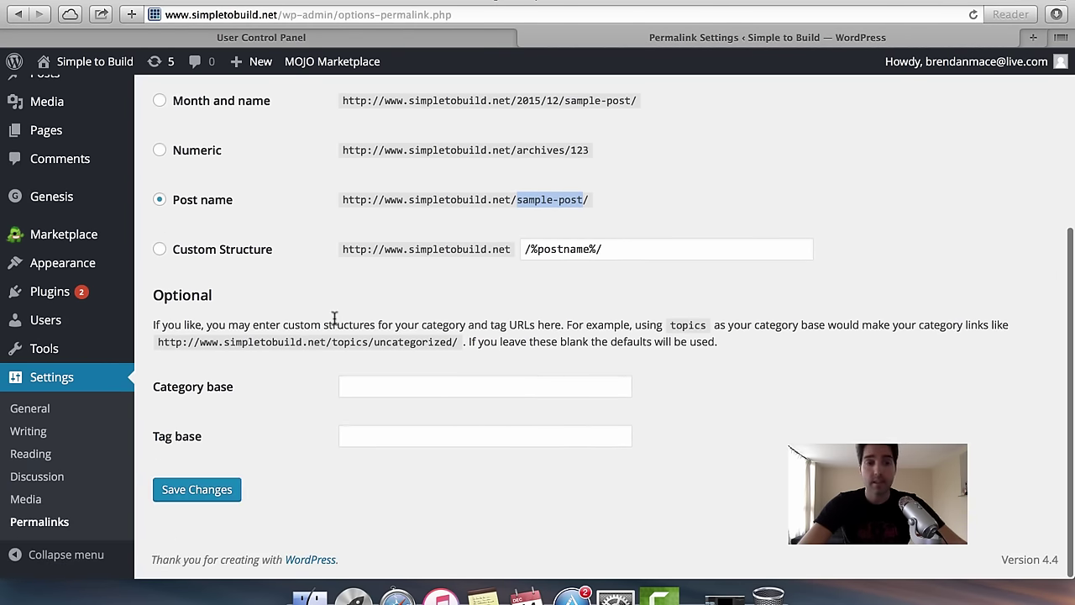
Open Reading Settings, then load the example blog in a new tab.
{"action": "left_click", "coordinate": [40, 461]}
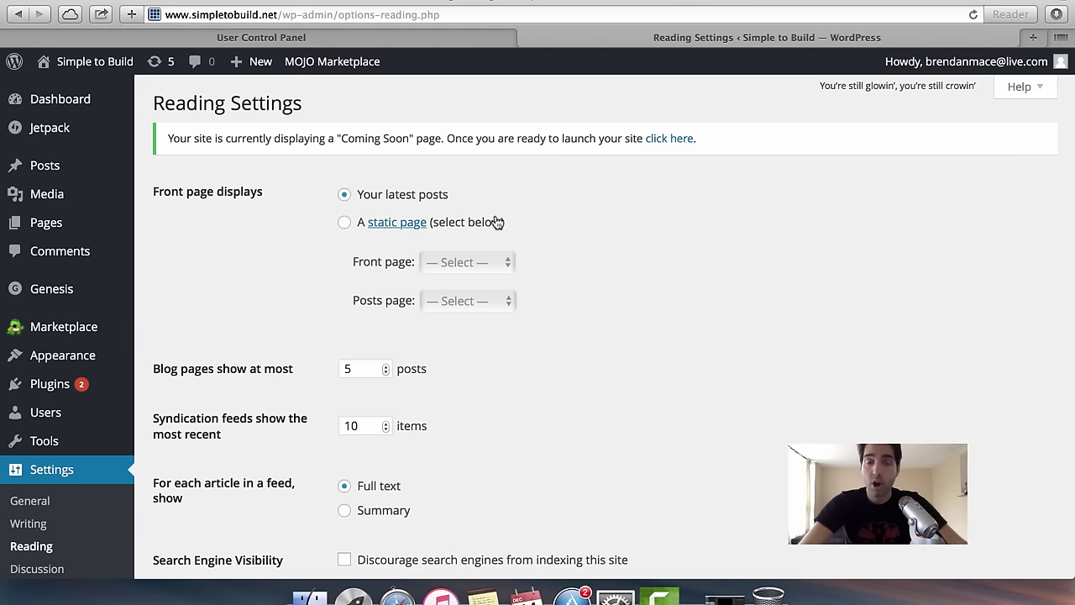
{"action": "left_click", "coordinate": [1034, 38]}
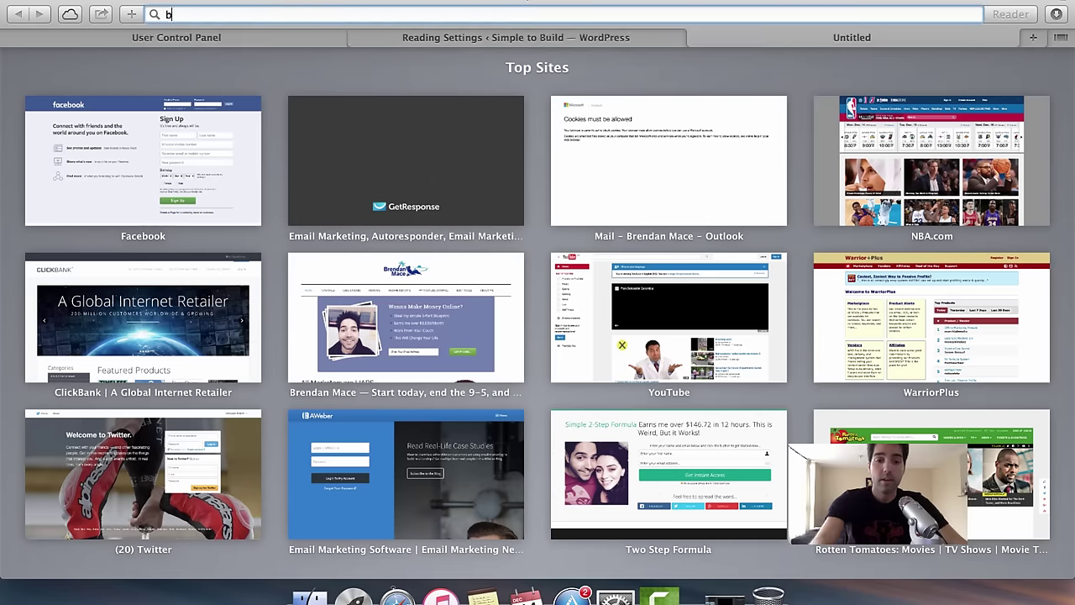
{"action": "type", "text": "brendanmace.com"}
{"action": "key", "text": "Return"}
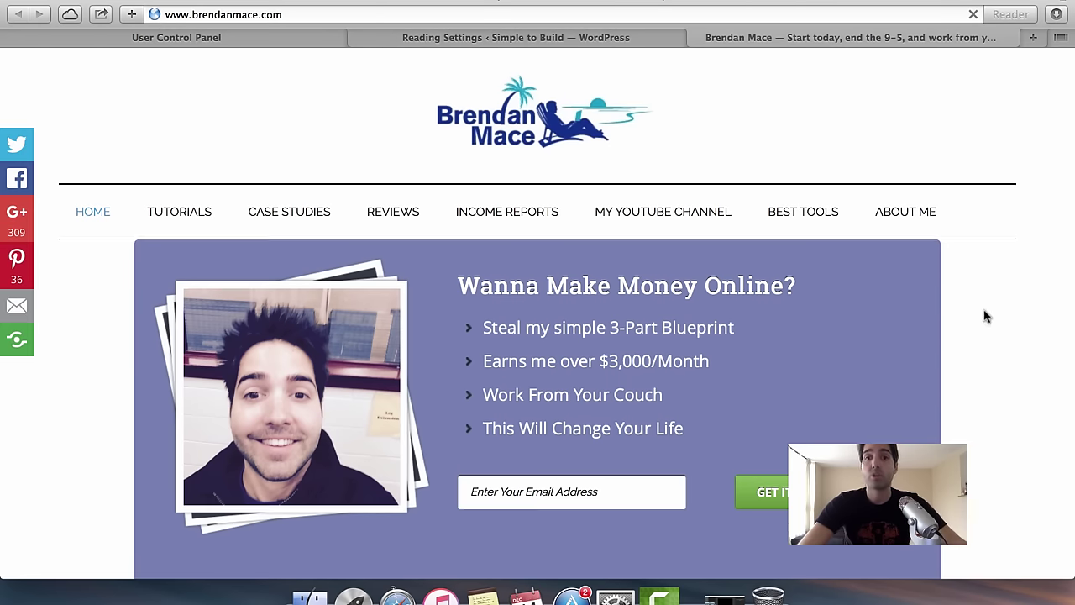
Scroll the example blog's post list, then return to Simple to Build's Reading Settings.
{"action": "scroll", "coordinate": [983, 314], "scroll_direction": "down", "scroll_amount": 5}
{"action": "scroll", "coordinate": [590, 404], "scroll_direction": "down", "scroll_amount": 2}
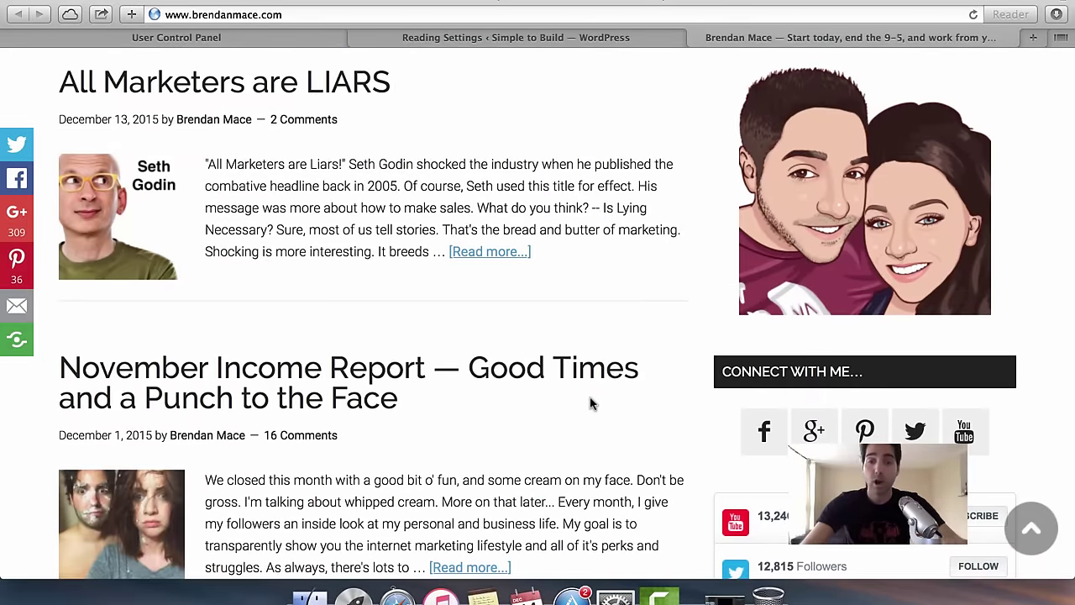
{"action": "scroll", "coordinate": [590, 401], "scroll_direction": "down", "scroll_amount": 8}
{"action": "scroll", "coordinate": [590, 398], "scroll_direction": "up", "scroll_amount": 4}
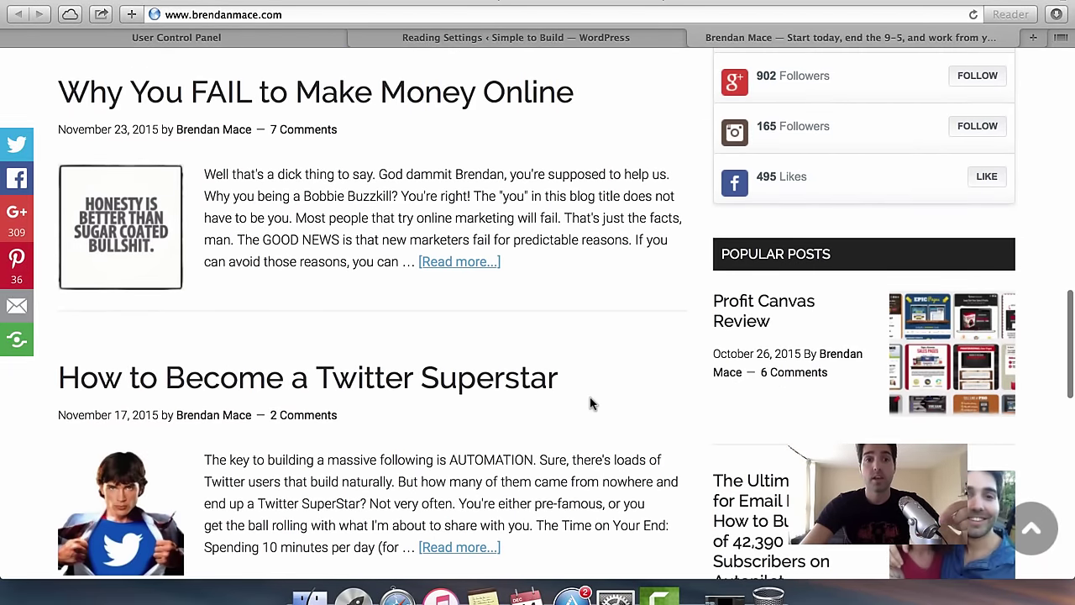
{"action": "scroll", "coordinate": [591, 401], "scroll_direction": "up", "scroll_amount": 2}
{"action": "scroll", "coordinate": [591, 404], "scroll_direction": "down", "scroll_amount": 12}
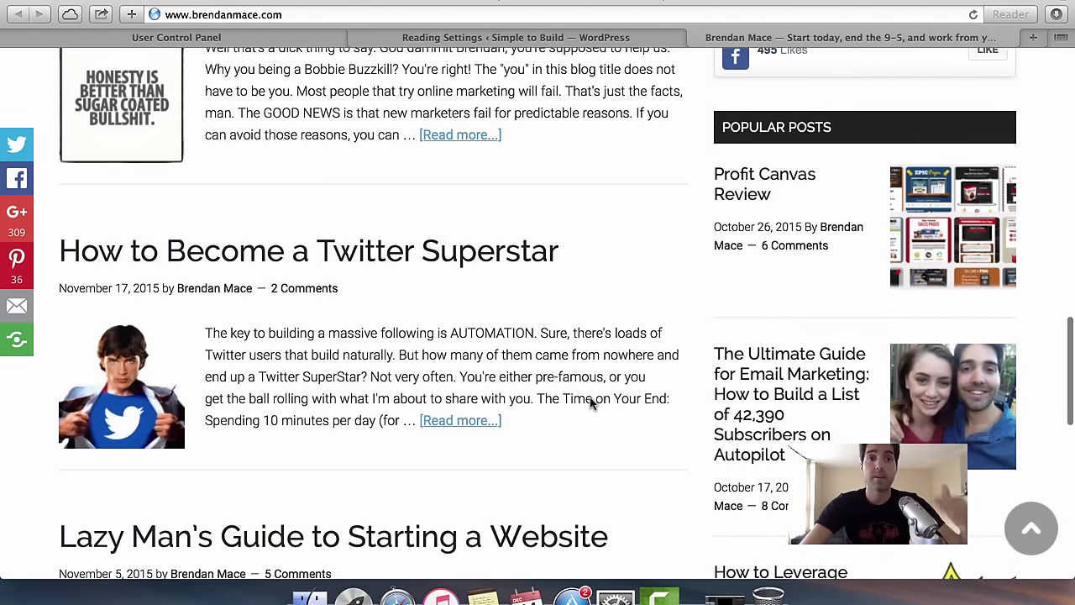
{"action": "scroll", "coordinate": [591, 404], "scroll_direction": "up", "scroll_amount": 20}
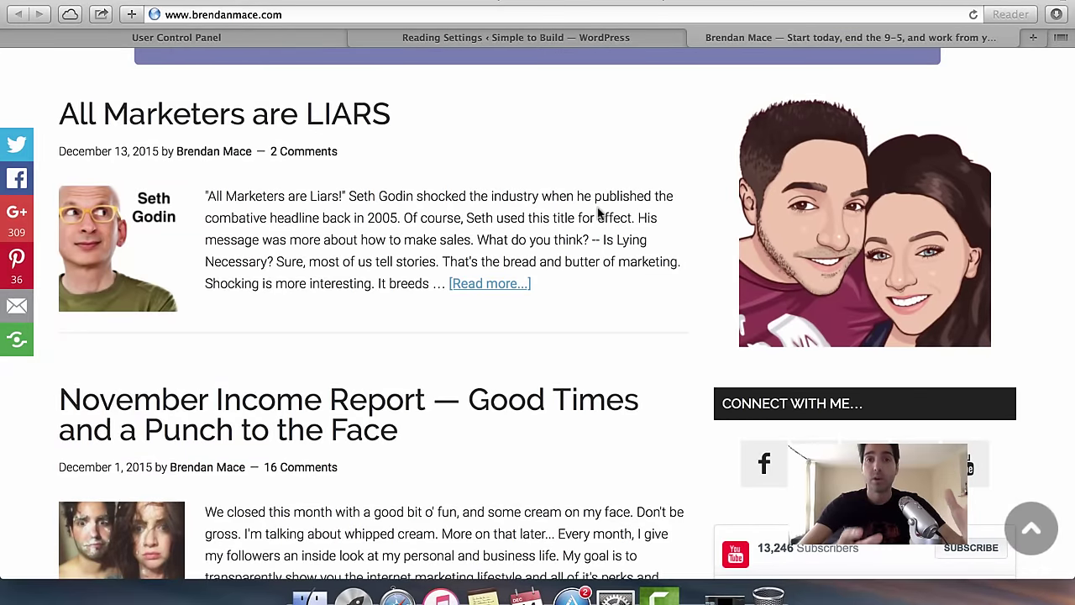
{"action": "left_click", "coordinate": [525, 35]}
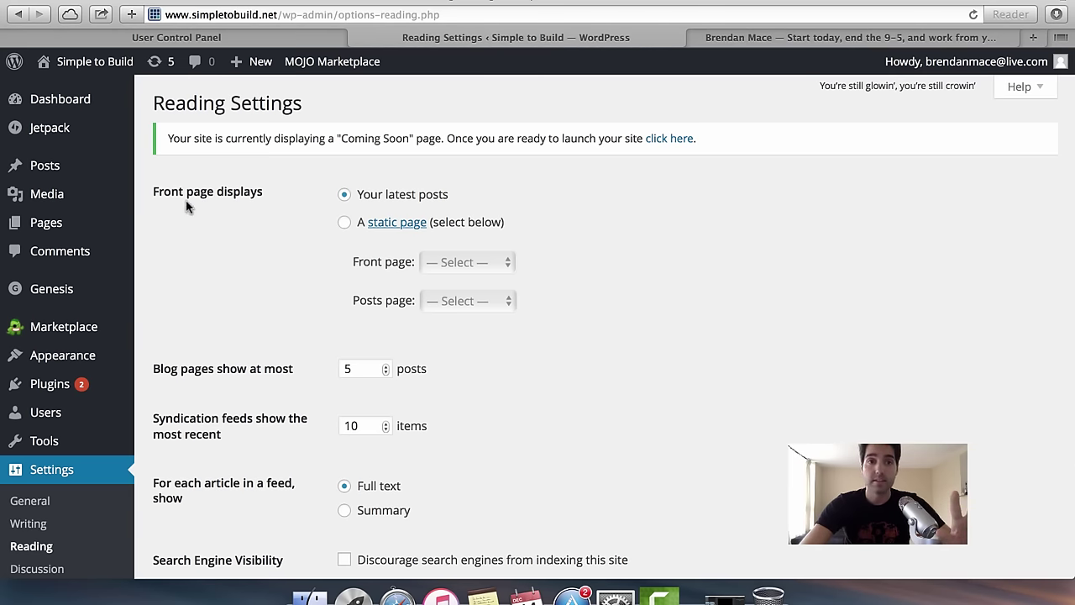
Try a static front page, revert to 'Your latest posts', and return to the example blog.
{"action": "left_click_drag", "start_coordinate": [168, 188], "coordinate": [234, 193]}
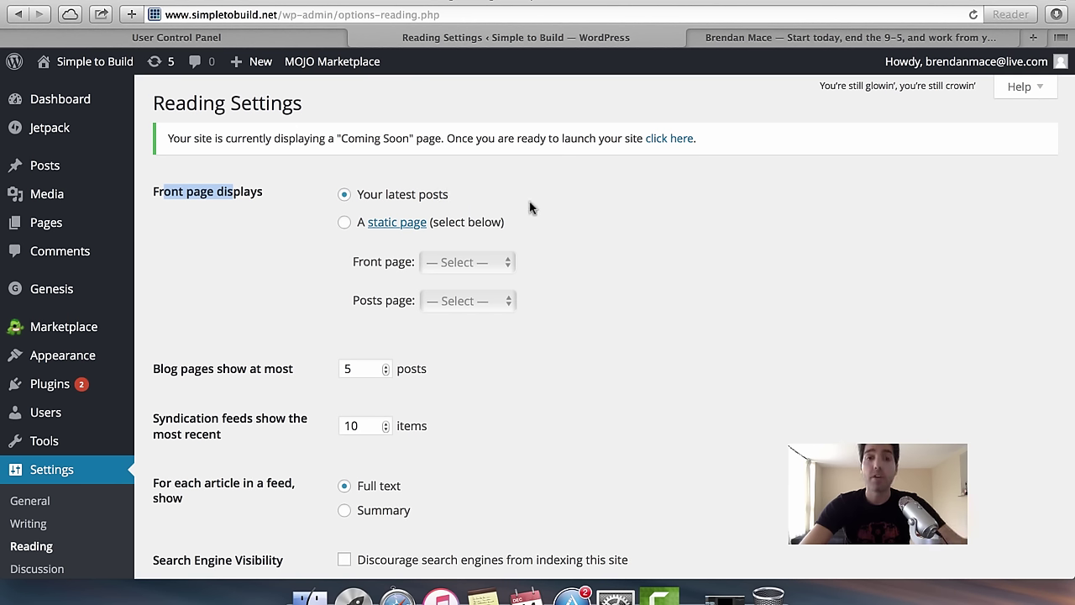
{"action": "left_click", "coordinate": [346, 223]}
{"action": "left_click", "coordinate": [464, 266]}
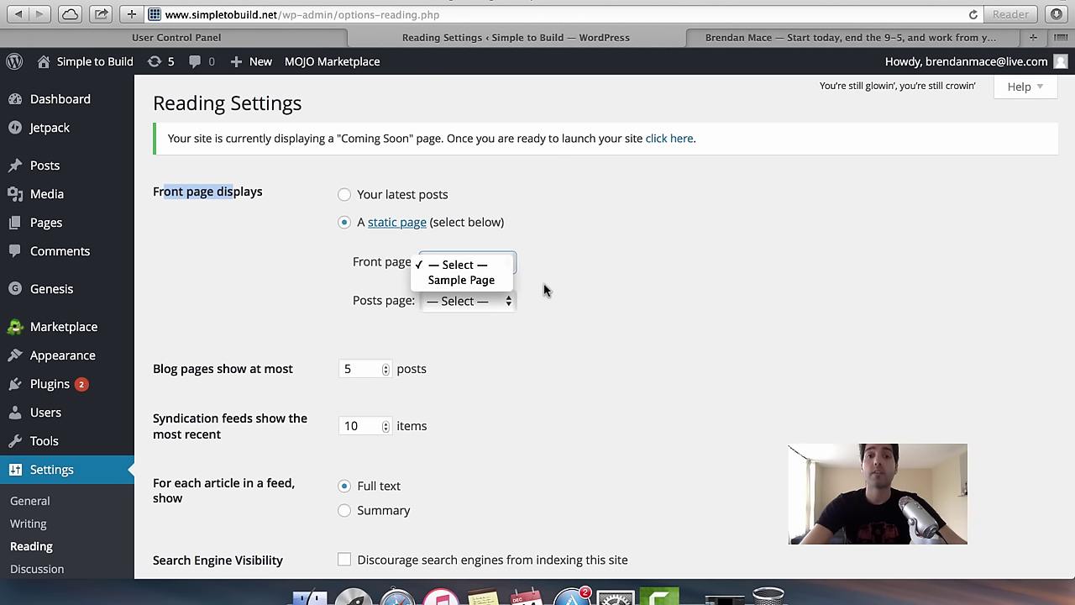
{"action": "left_click", "coordinate": [548, 235]}
{"action": "left_click", "coordinate": [368, 195]}
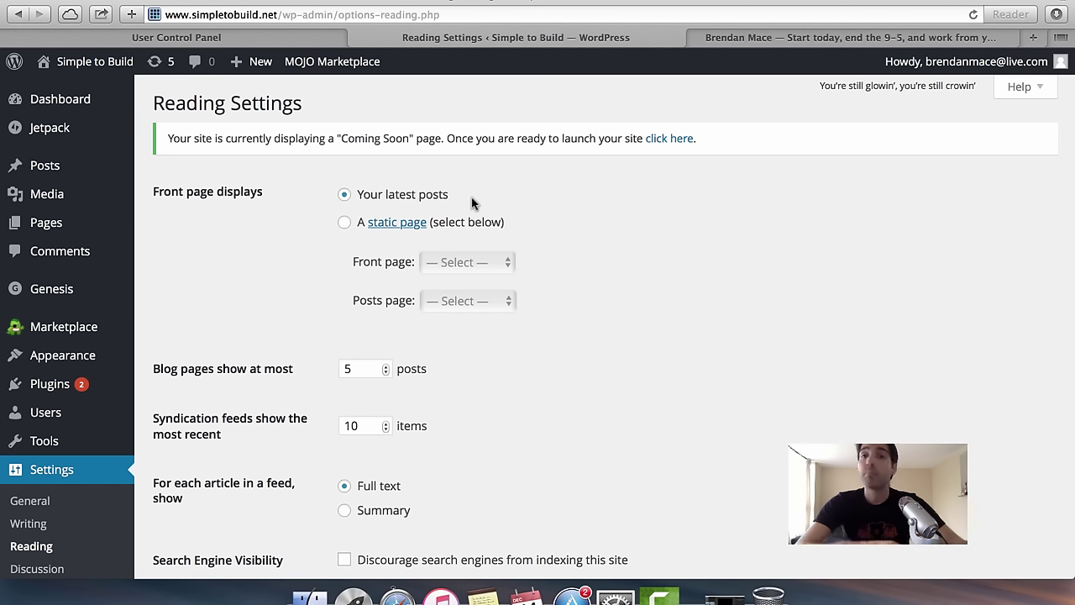
{"action": "left_click", "coordinate": [811, 37]}
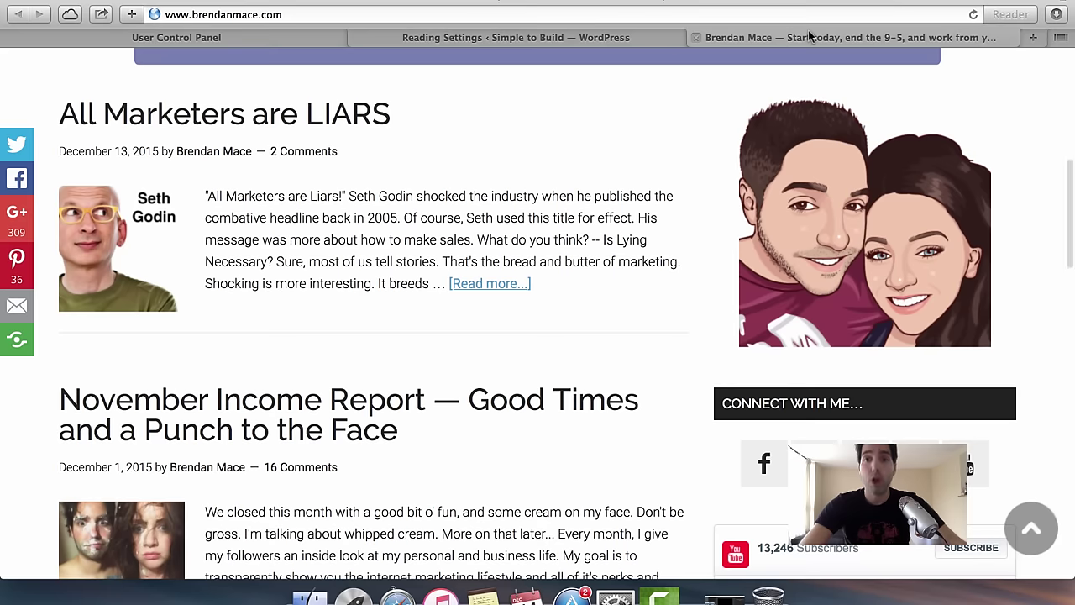
Scroll the example blog, then return to the Simple to Build Reading Settings.
{"action": "scroll", "coordinate": [639, 295], "scroll_direction": "down", "scroll_amount": 10}
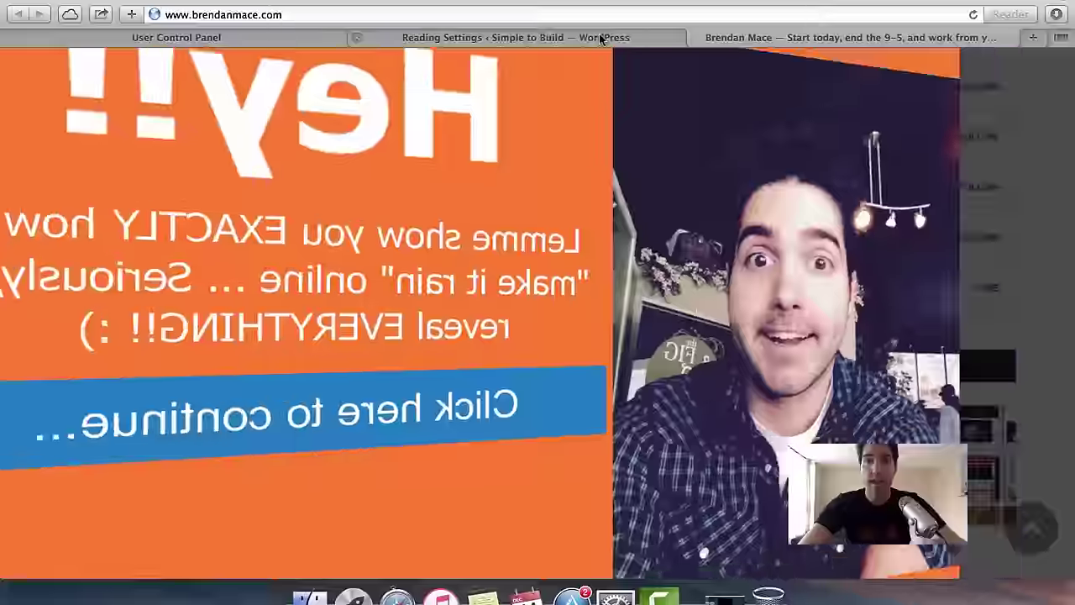
{"action": "left_click", "coordinate": [600, 37]}
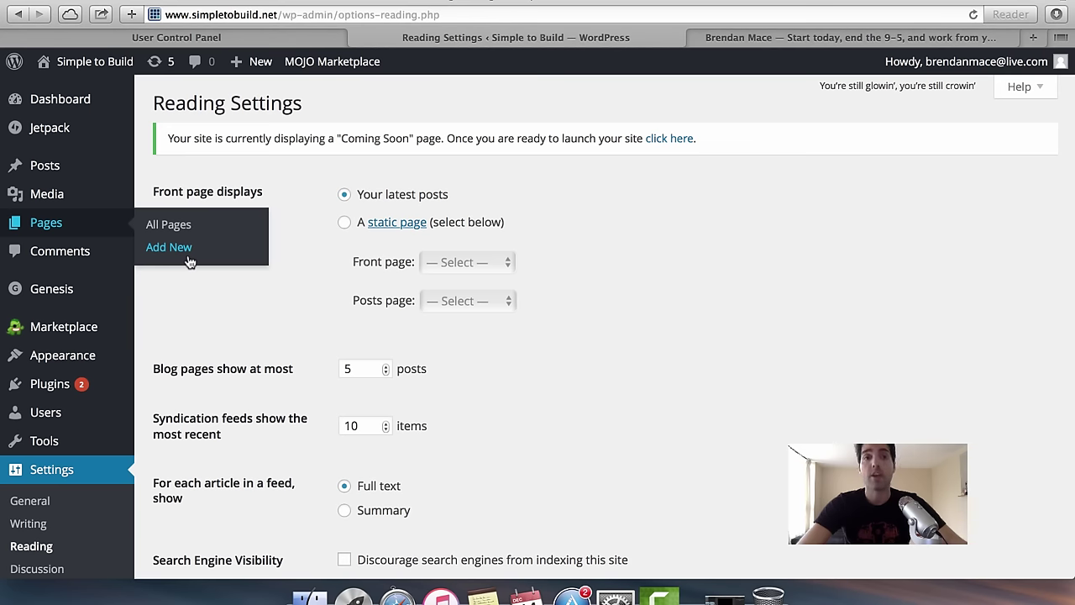
Try the static front page option, then leave the front page on 'Your latest posts'.
{"action": "left_click", "coordinate": [345, 222]}
{"action": "left_click", "coordinate": [344, 196]}
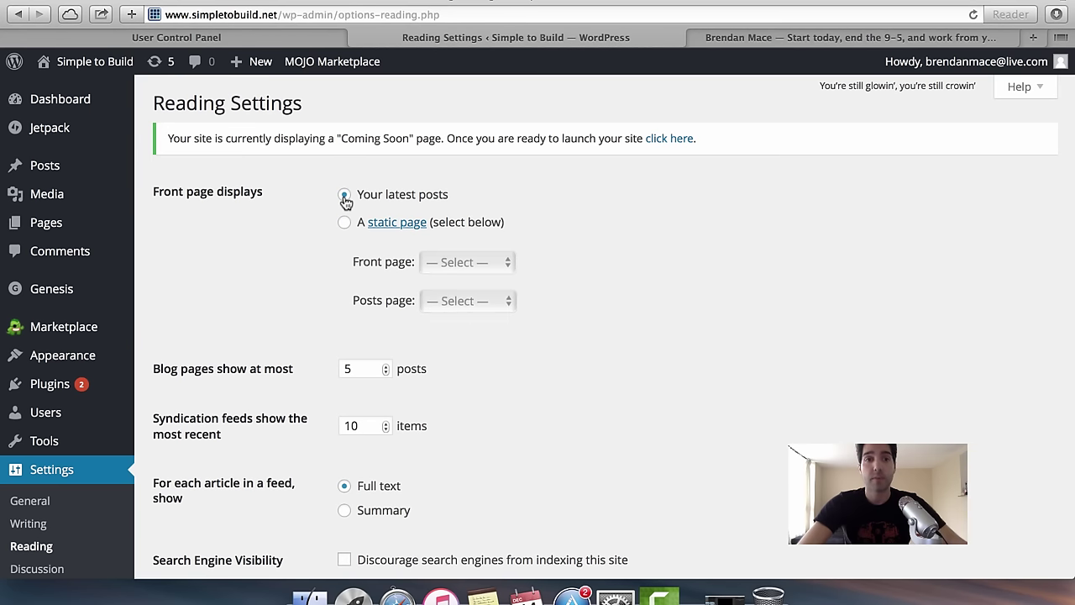
{"action": "mouse_move", "coordinate": [99, 174]}
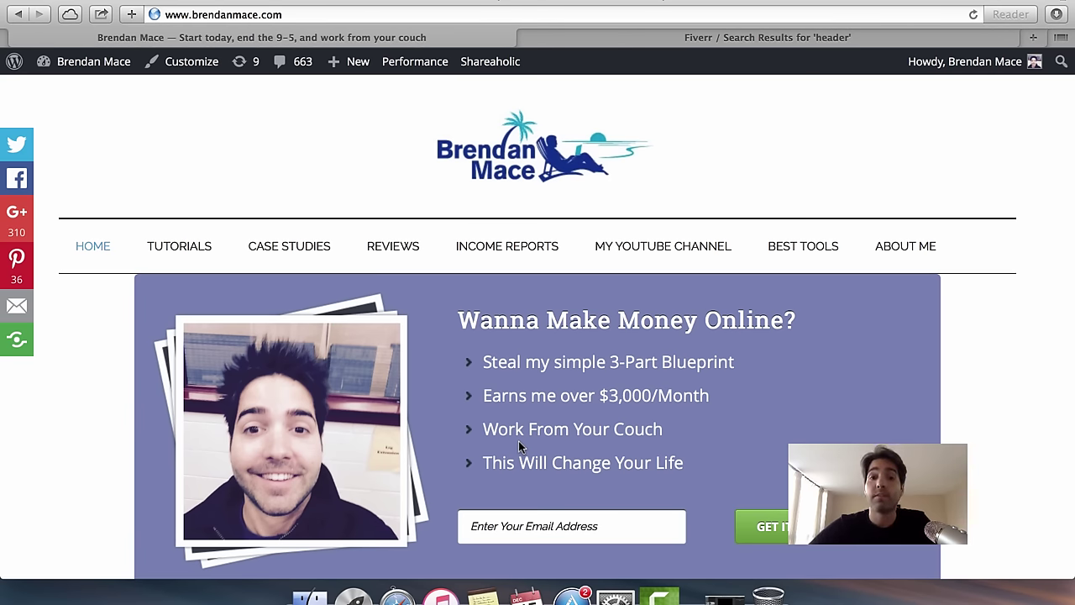
Browse the brendanmace.com homepage, then go to its wp-admin Dashboard.
{"action": "scroll", "coordinate": [713, 338], "scroll_direction": "down", "scroll_amount": 9}
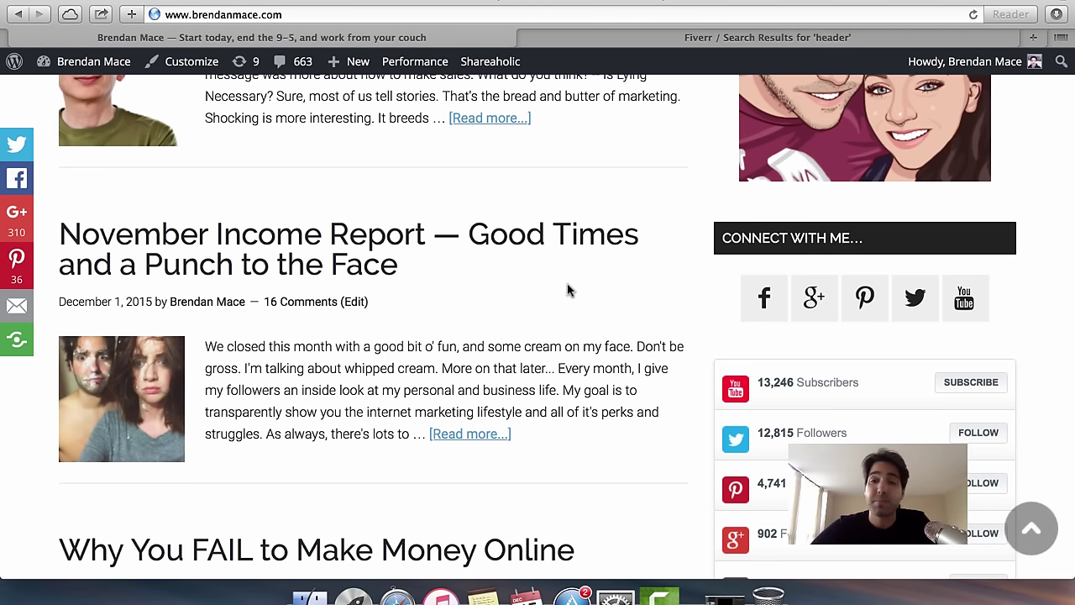
{"action": "scroll", "coordinate": [569, 290], "scroll_direction": "down", "scroll_amount": 10}
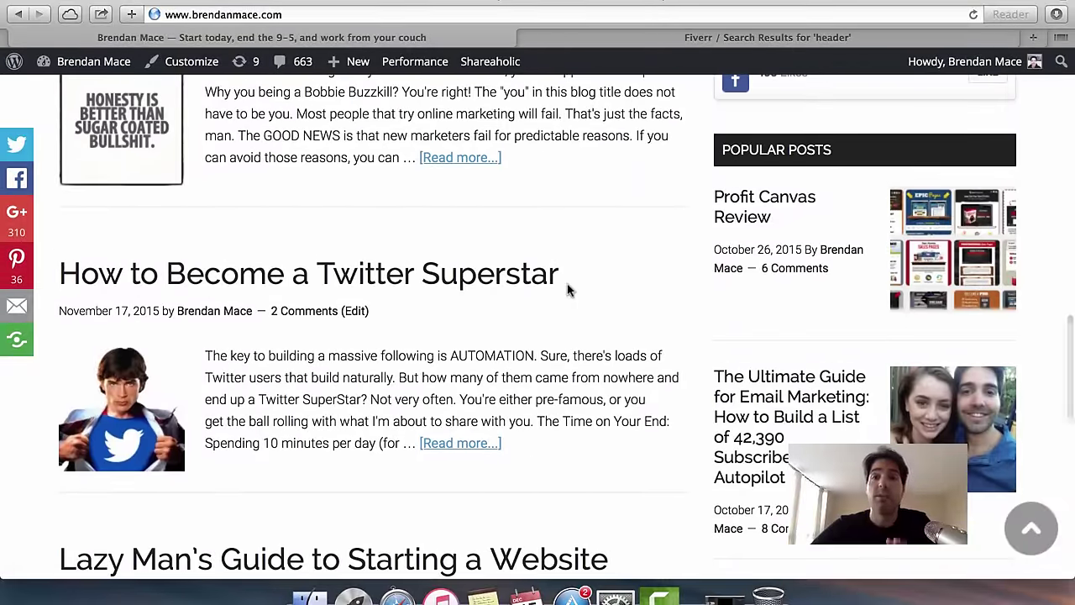
{"action": "scroll", "coordinate": [567, 290], "scroll_direction": "up", "scroll_amount": 15}
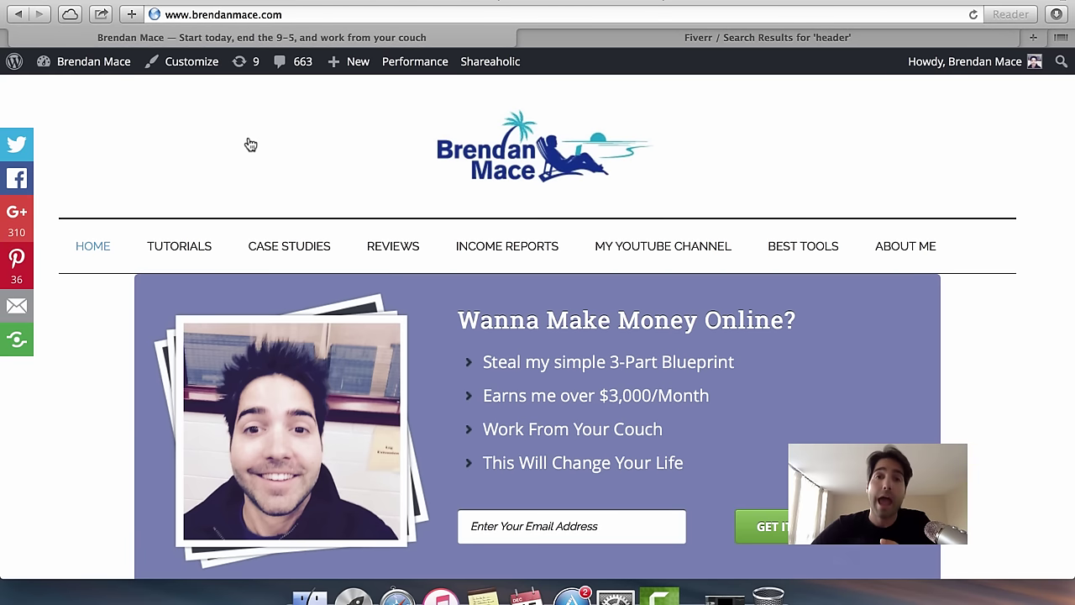
{"action": "left_click", "coordinate": [115, 67]}
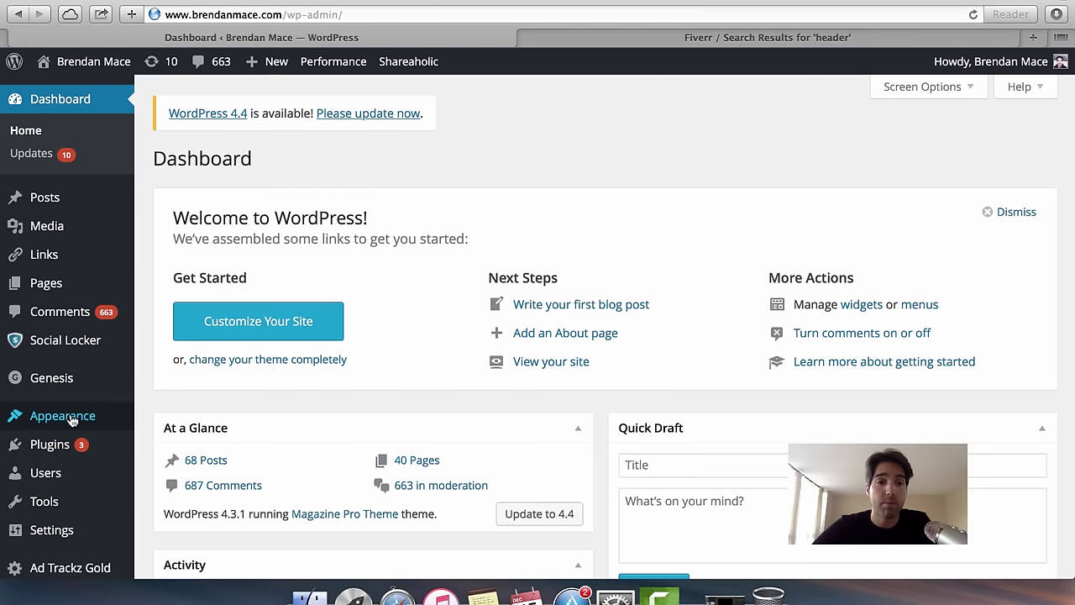
View the Appearance > Widgets page, then visit the blog's public homepage.
{"action": "mouse_move", "coordinate": [72, 417]}
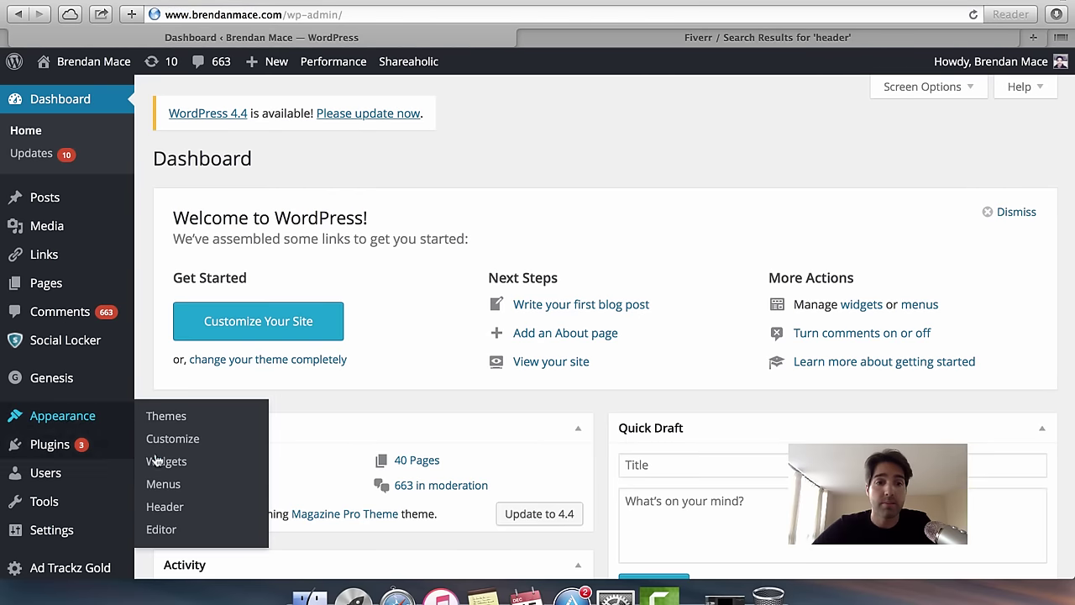
{"action": "left_click", "coordinate": [155, 460]}
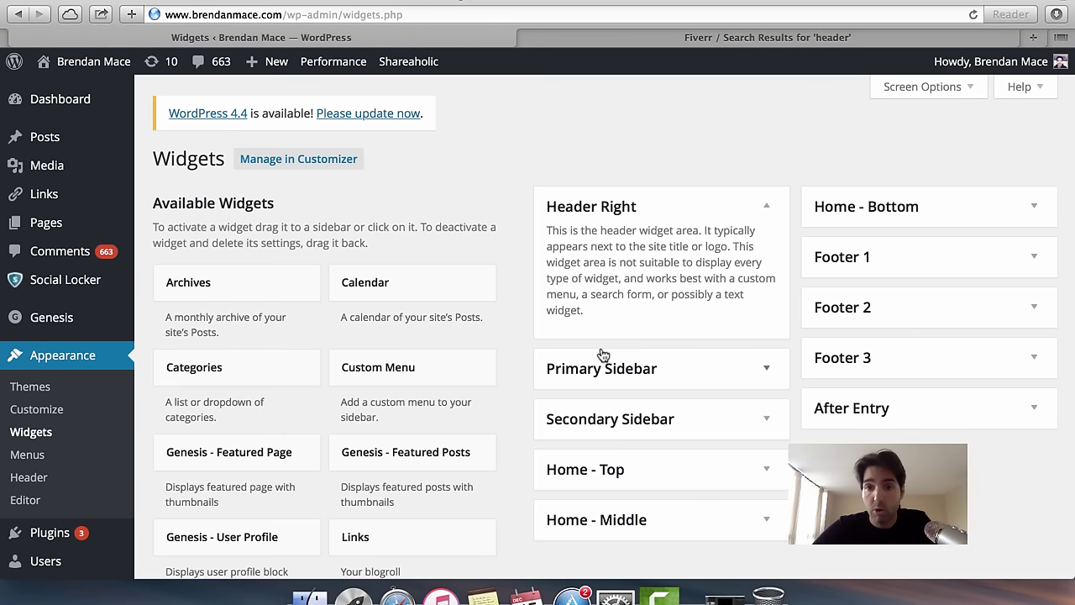
{"action": "left_click", "coordinate": [93, 65]}
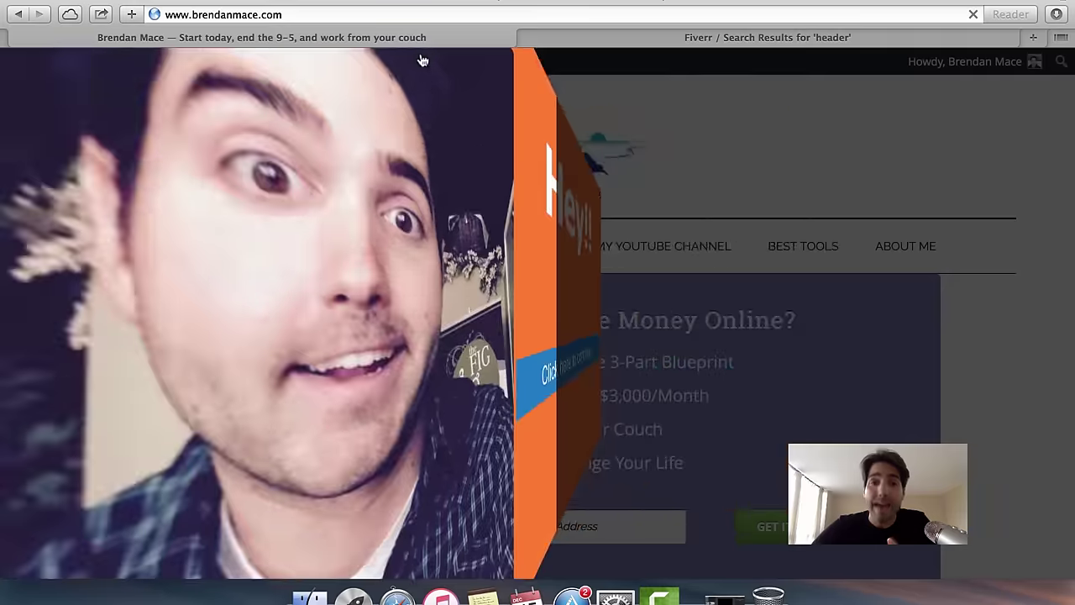
Dismiss the homepage popup, browse the homepage, and bring up the Fiverr 'header' results.
{"action": "left_click", "coordinate": [861, 106]}
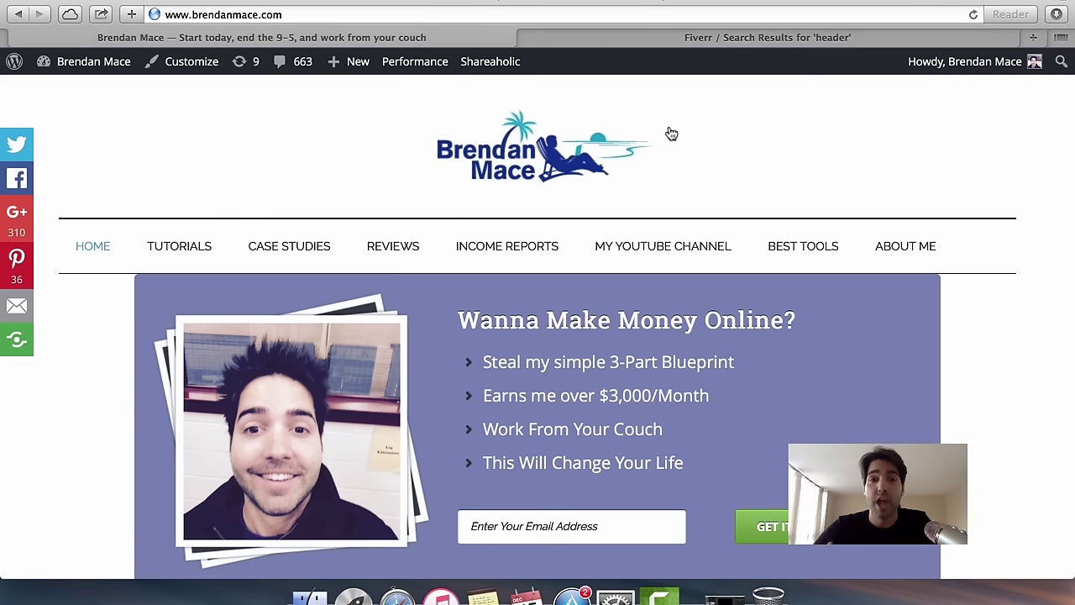
{"action": "scroll", "coordinate": [472, 343], "scroll_direction": "down", "scroll_amount": 5}
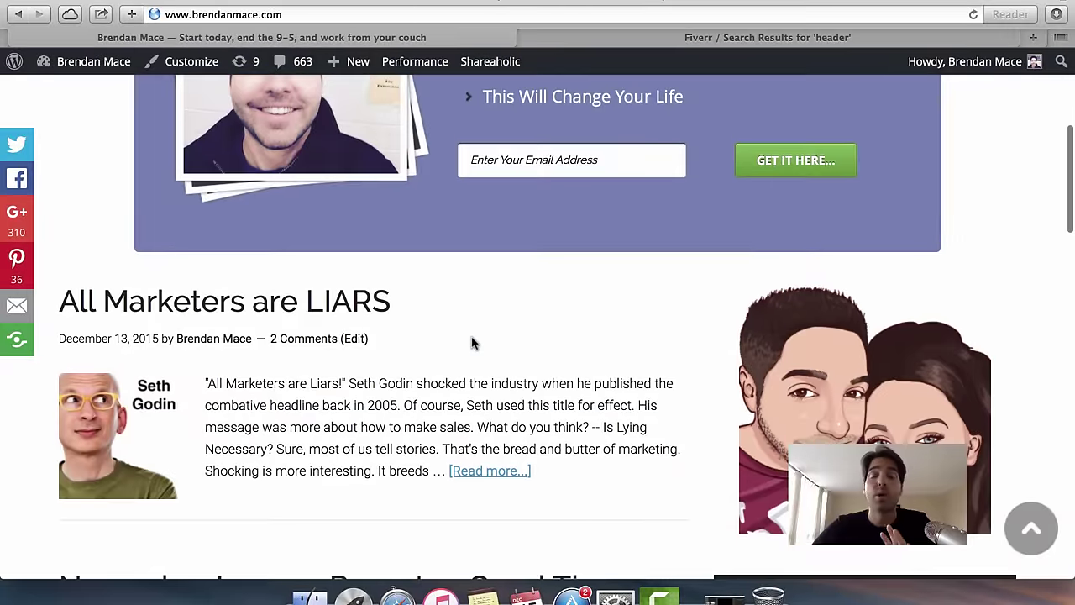
{"action": "scroll", "coordinate": [473, 341], "scroll_direction": "down", "scroll_amount": 1}
{"action": "scroll", "coordinate": [471, 337], "scroll_direction": "up", "scroll_amount": 6}
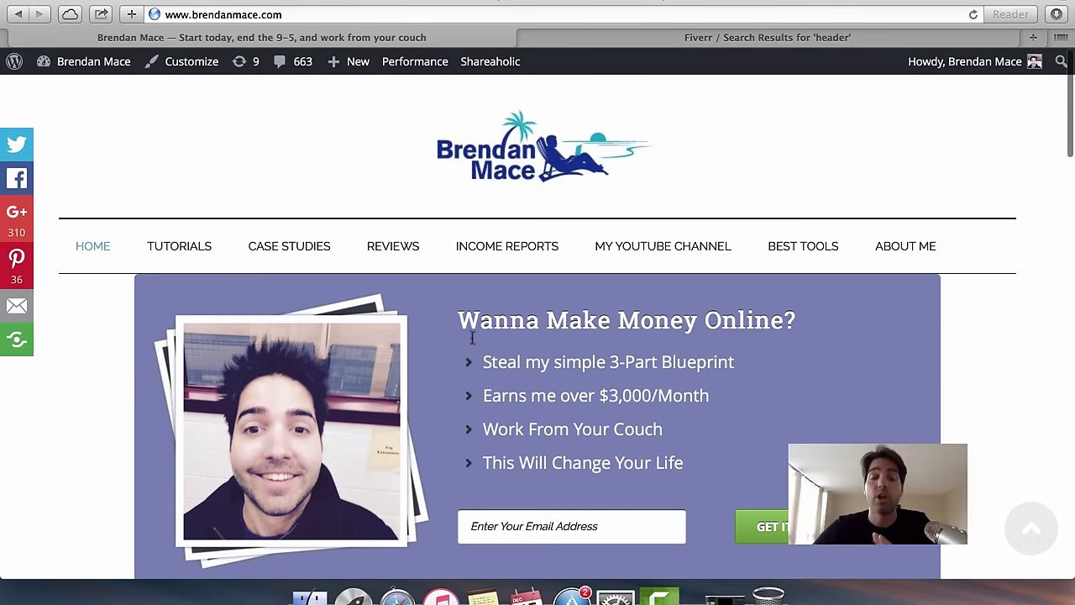
{"action": "scroll", "coordinate": [605, 295], "scroll_direction": "down", "scroll_amount": 3}
{"action": "scroll", "coordinate": [588, 320], "scroll_direction": "down", "scroll_amount": 7}
{"action": "scroll", "coordinate": [571, 353], "scroll_direction": "down", "scroll_amount": 9}
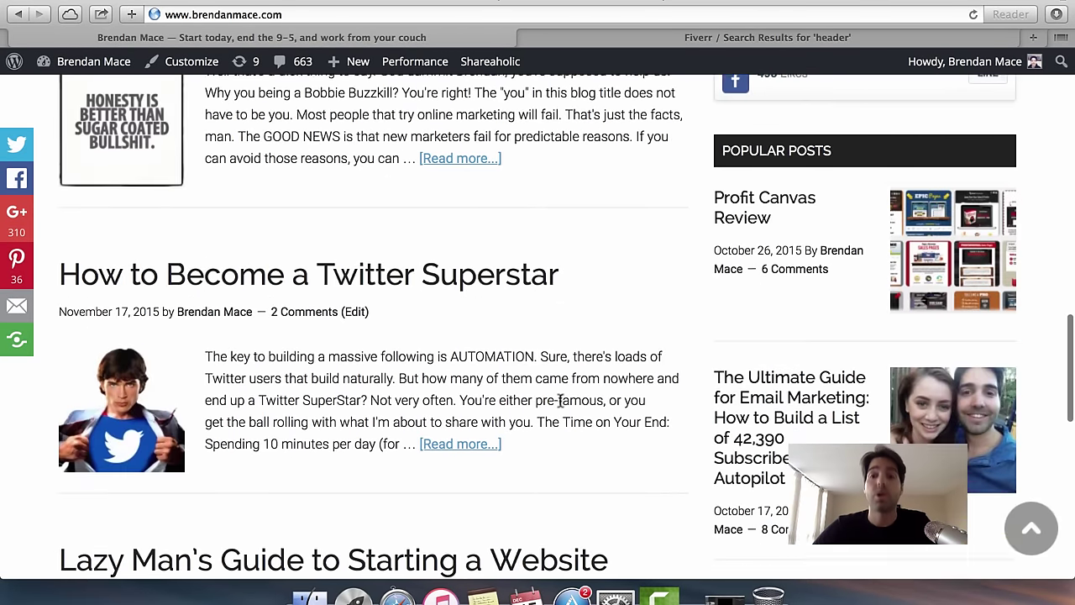
{"action": "scroll", "coordinate": [561, 401], "scroll_direction": "down", "scroll_amount": 4}
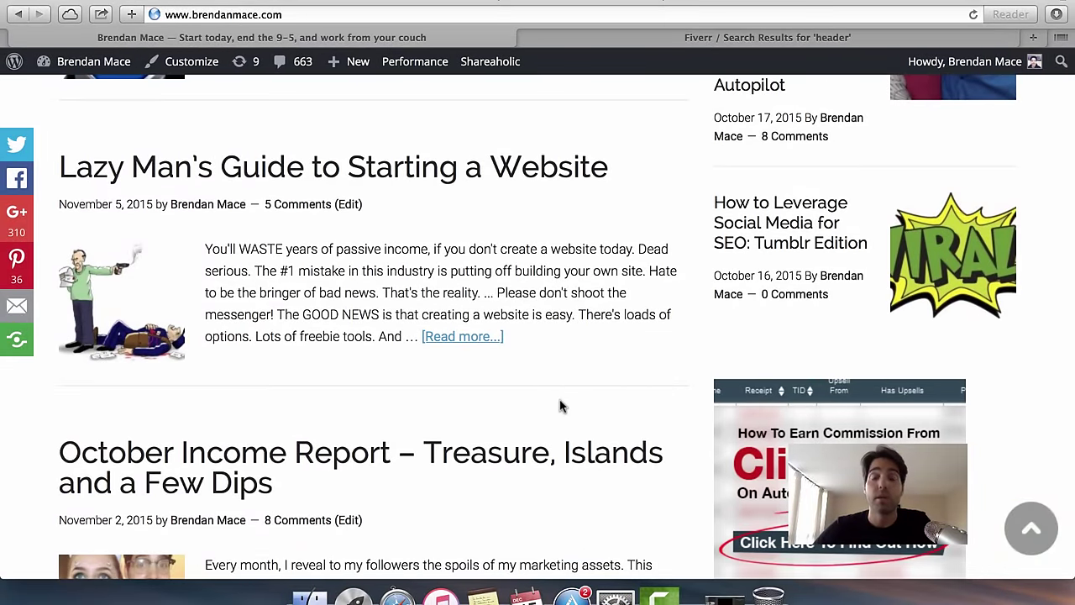
{"action": "scroll", "coordinate": [560, 407], "scroll_direction": "up", "scroll_amount": 15}
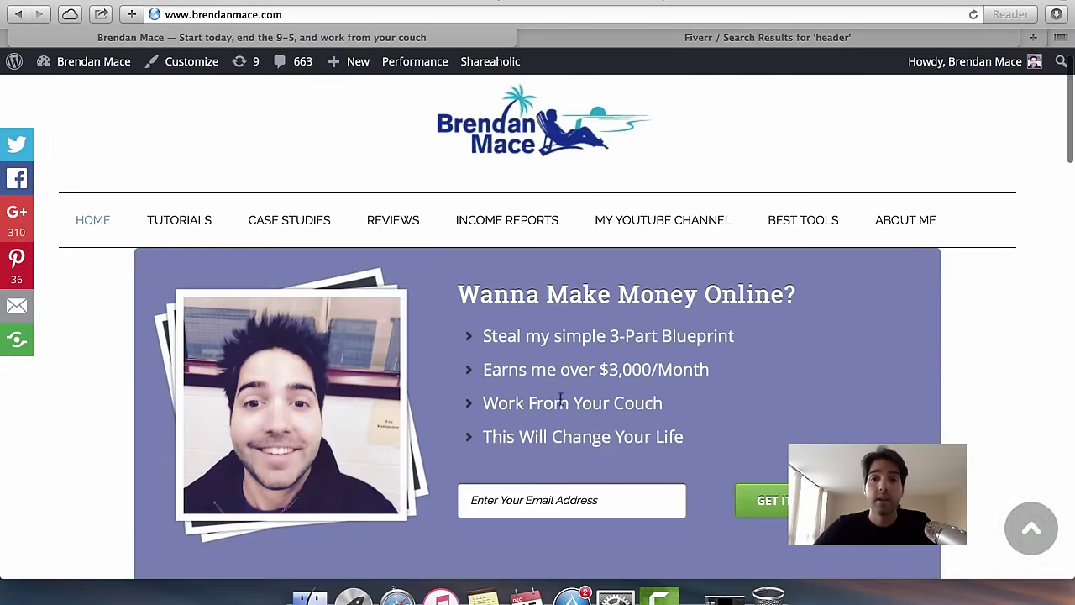
{"action": "left_click", "coordinate": [697, 38]}
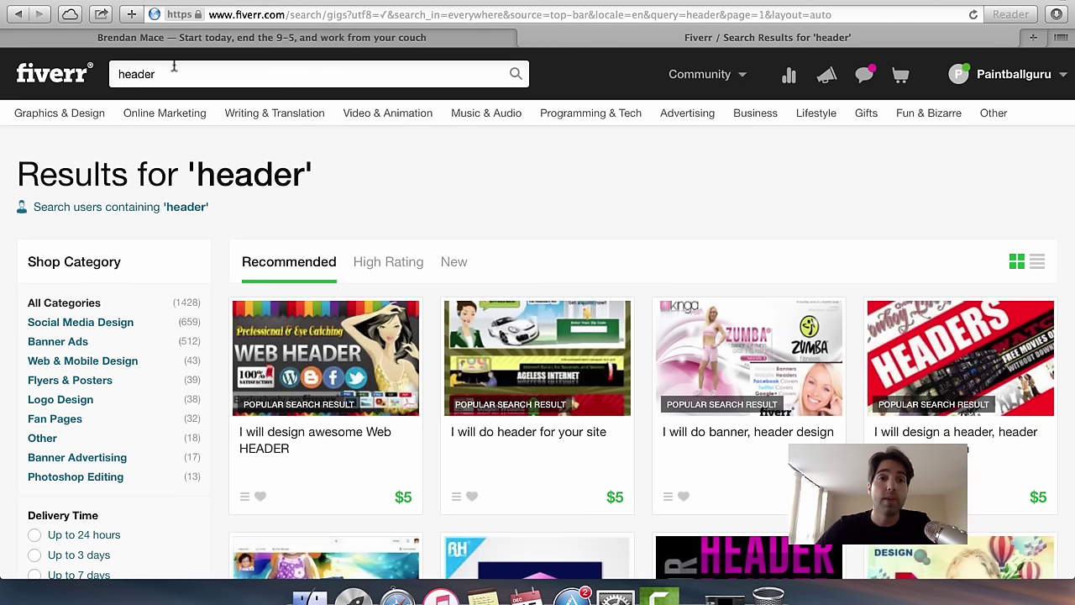
Compare Fiverr header design gigs against the blog's current header across both tabs.
{"action": "scroll", "coordinate": [493, 300], "scroll_direction": "down", "scroll_amount": 5}
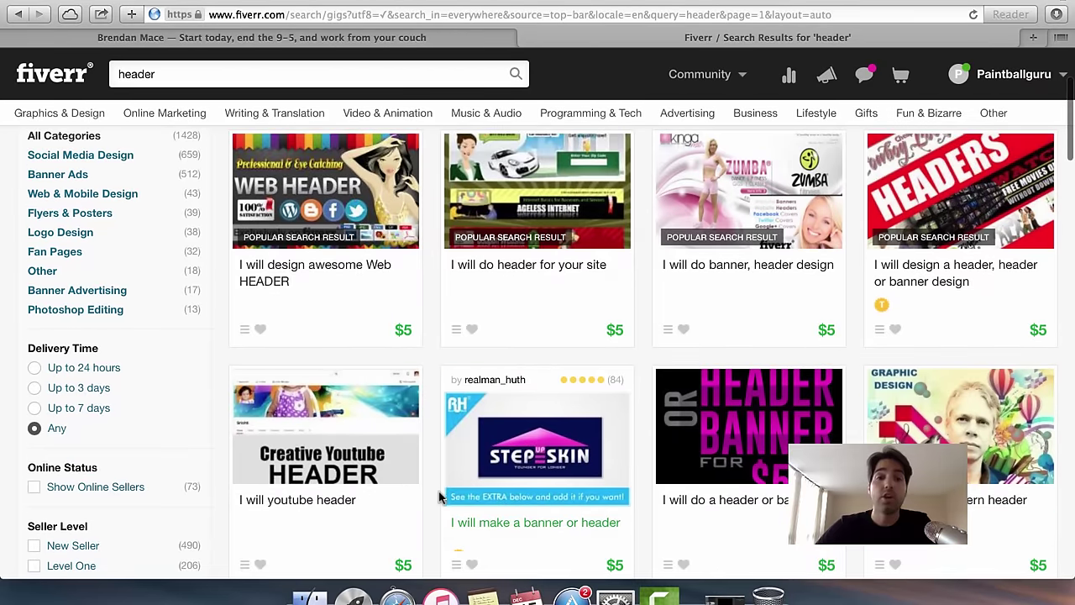
{"action": "scroll", "coordinate": [439, 497], "scroll_direction": "down", "scroll_amount": 4}
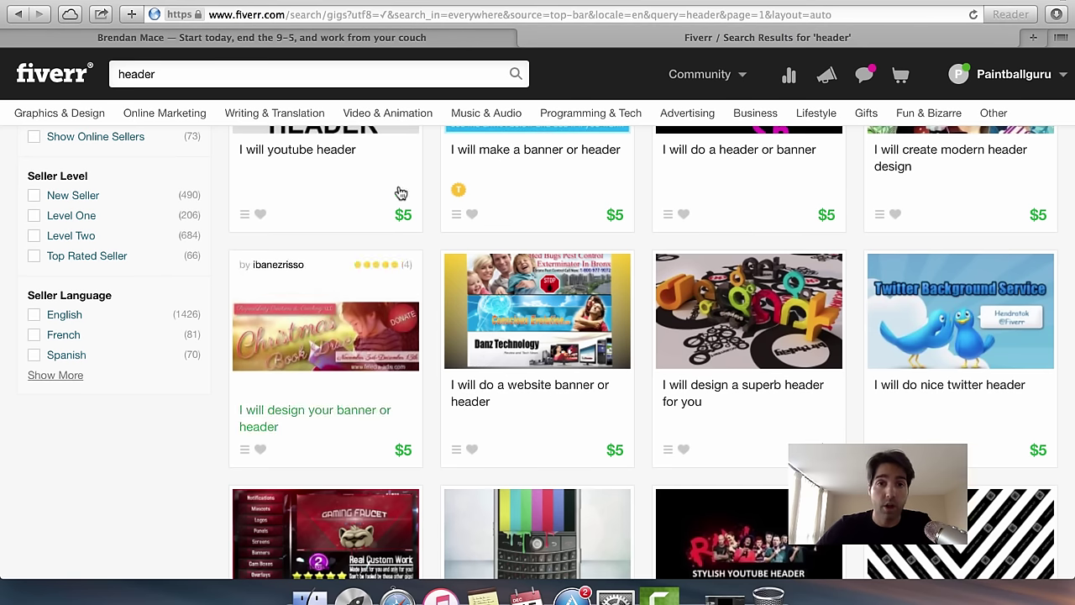
{"action": "left_click", "coordinate": [434, 44]}
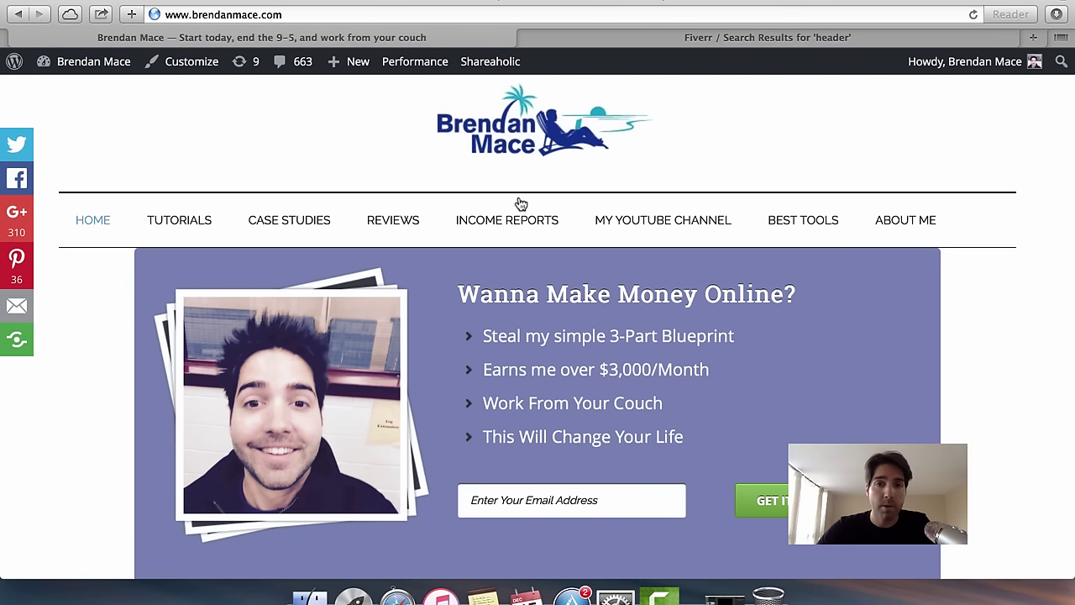
{"action": "scroll", "coordinate": [525, 206], "scroll_direction": "up", "scroll_amount": 2}
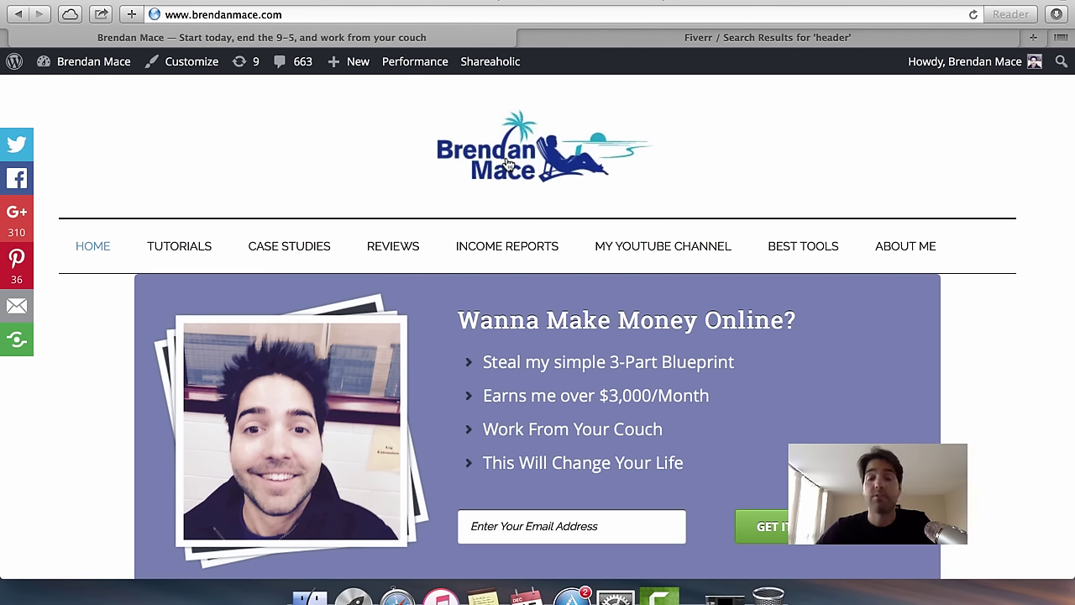
{"action": "left_click", "coordinate": [649, 43]}
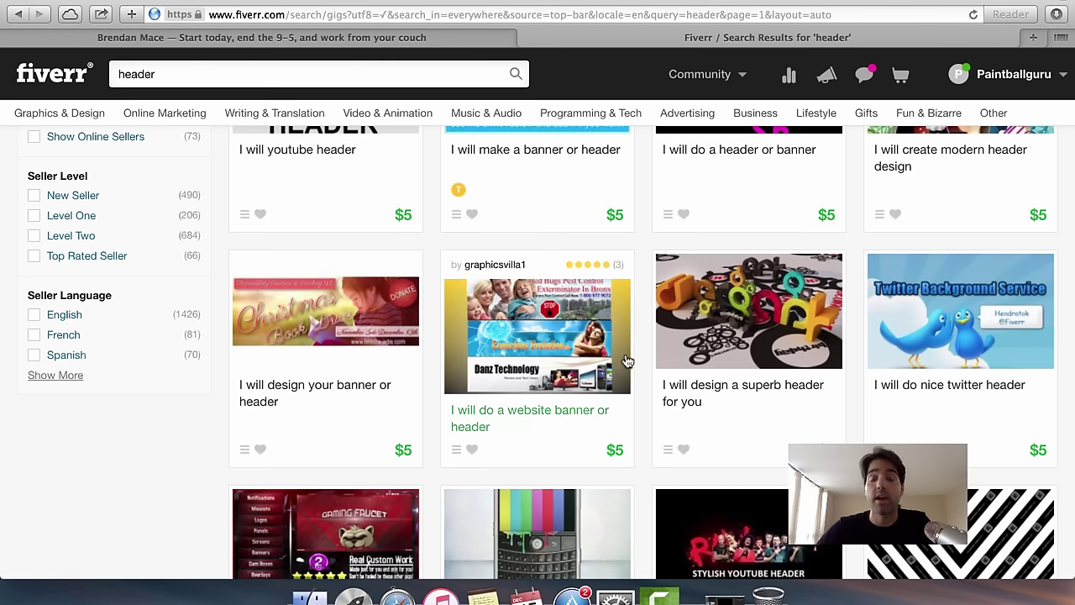
{"action": "scroll", "coordinate": [626, 361], "scroll_direction": "down", "scroll_amount": 10}
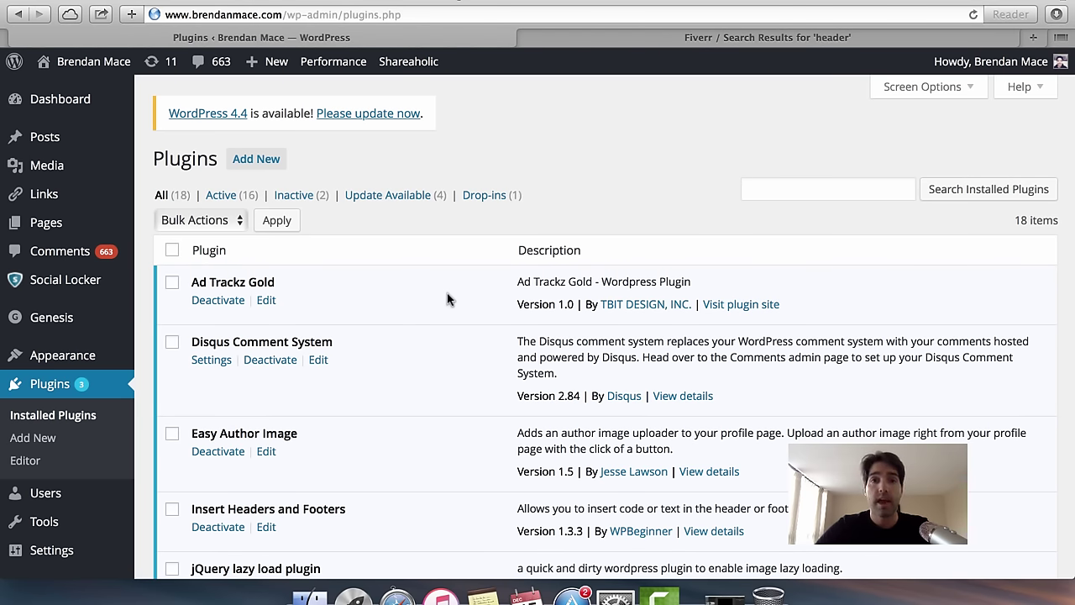
Scroll the Installed Plugins list and highlight the W3 Total Cache plugin name.
{"action": "scroll", "coordinate": [447, 299], "scroll_direction": "down", "scroll_amount": 4}
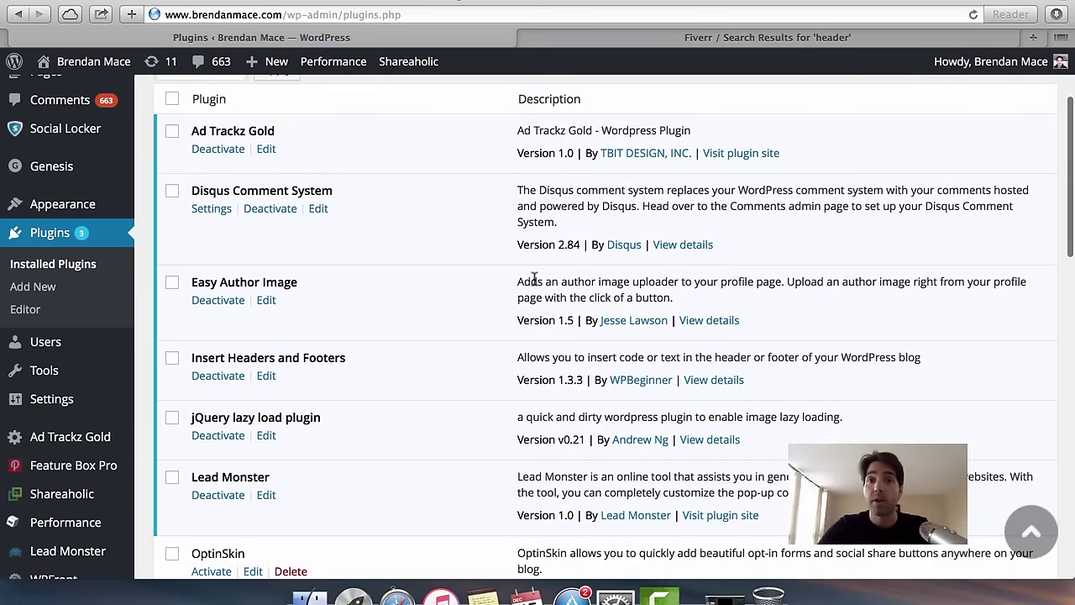
{"action": "scroll", "coordinate": [458, 318], "scroll_direction": "up", "scroll_amount": 2}
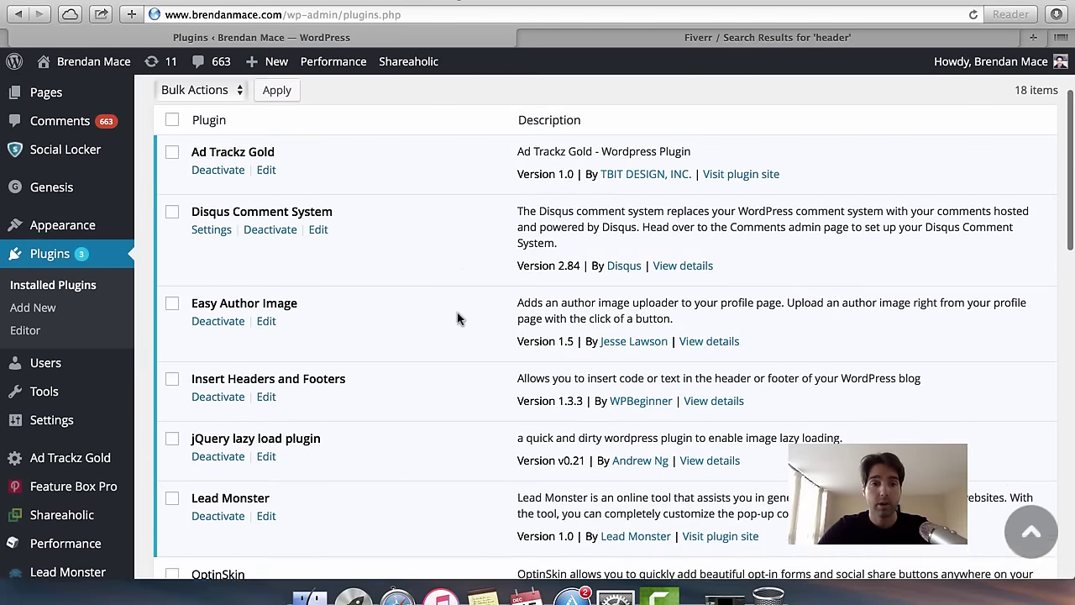
{"action": "scroll", "coordinate": [458, 317], "scroll_direction": "down", "scroll_amount": 3}
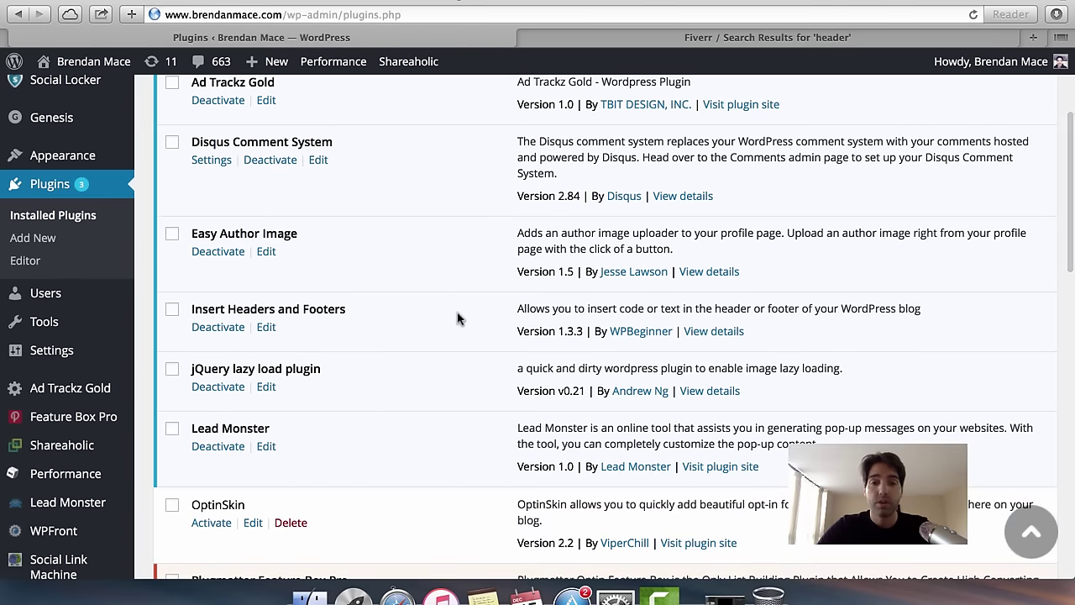
{"action": "scroll", "coordinate": [457, 318], "scroll_direction": "up", "scroll_amount": 1}
{"action": "scroll", "coordinate": [457, 318], "scroll_direction": "up", "scroll_amount": 3}
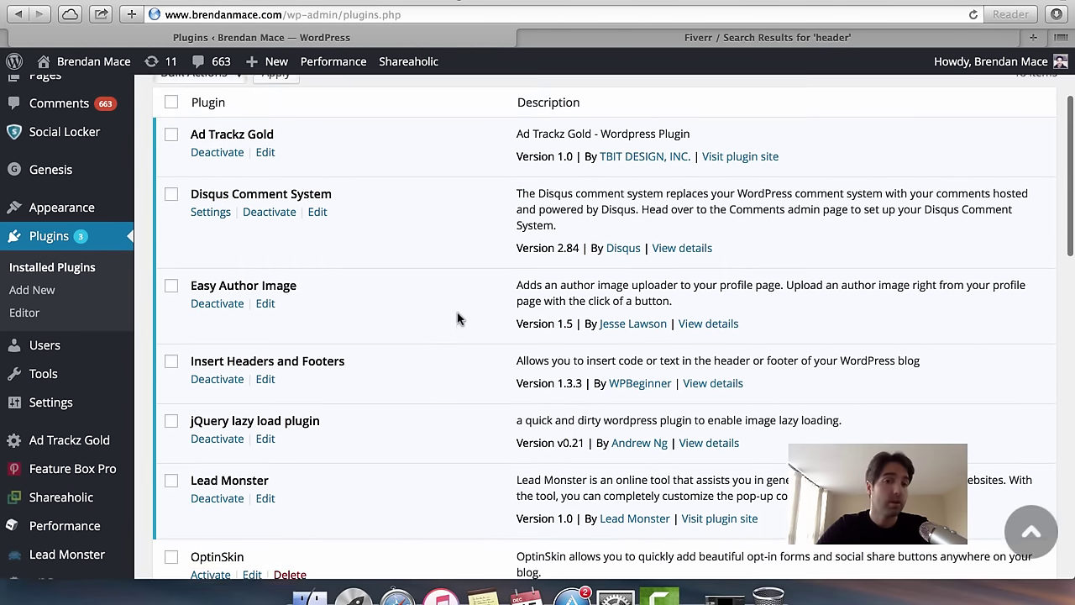
{"action": "scroll", "coordinate": [457, 317], "scroll_direction": "down", "scroll_amount": 6}
{"action": "scroll", "coordinate": [458, 318], "scroll_direction": "down", "scroll_amount": 8}
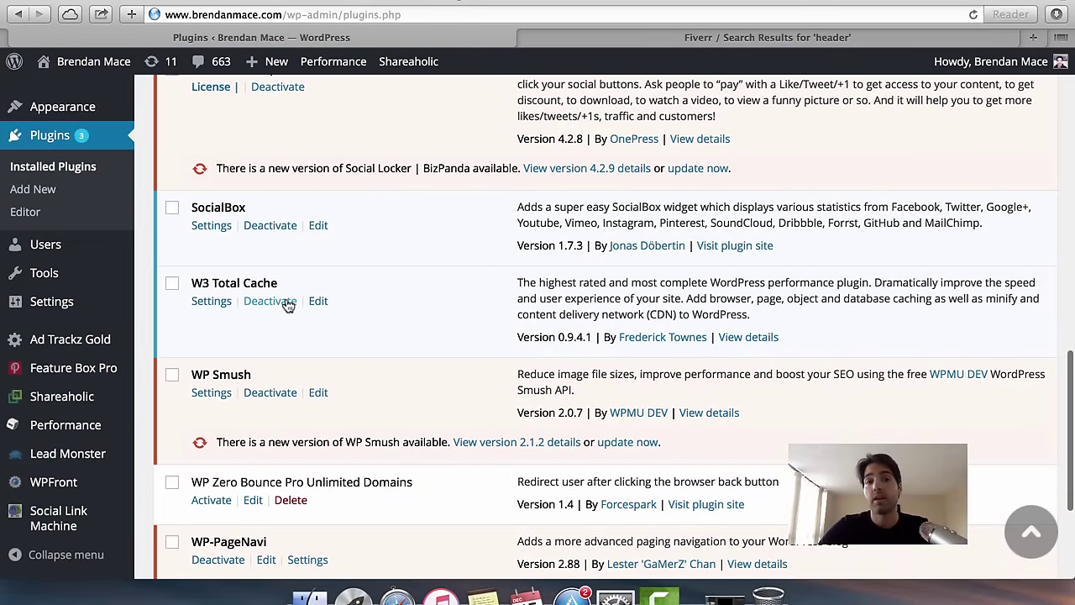
{"action": "left_click_drag", "start_coordinate": [192, 283], "coordinate": [287, 275]}
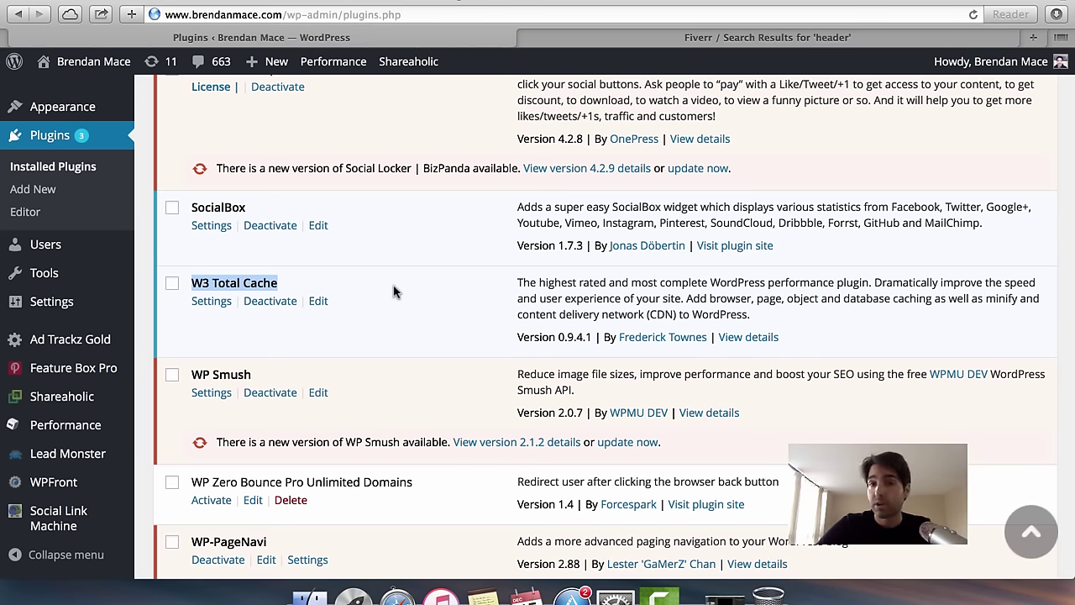
Scroll further down the plugins list and clear the W3 Total Cache highlight.
{"action": "scroll", "coordinate": [394, 292], "scroll_direction": "down", "scroll_amount": 2}
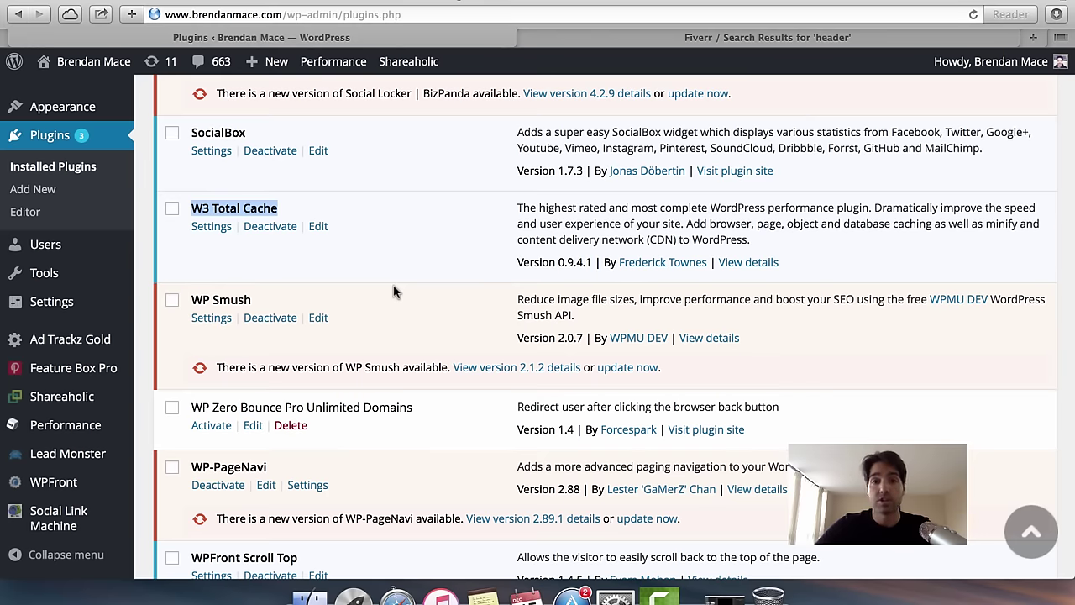
{"action": "scroll", "coordinate": [395, 291], "scroll_direction": "down", "scroll_amount": 2}
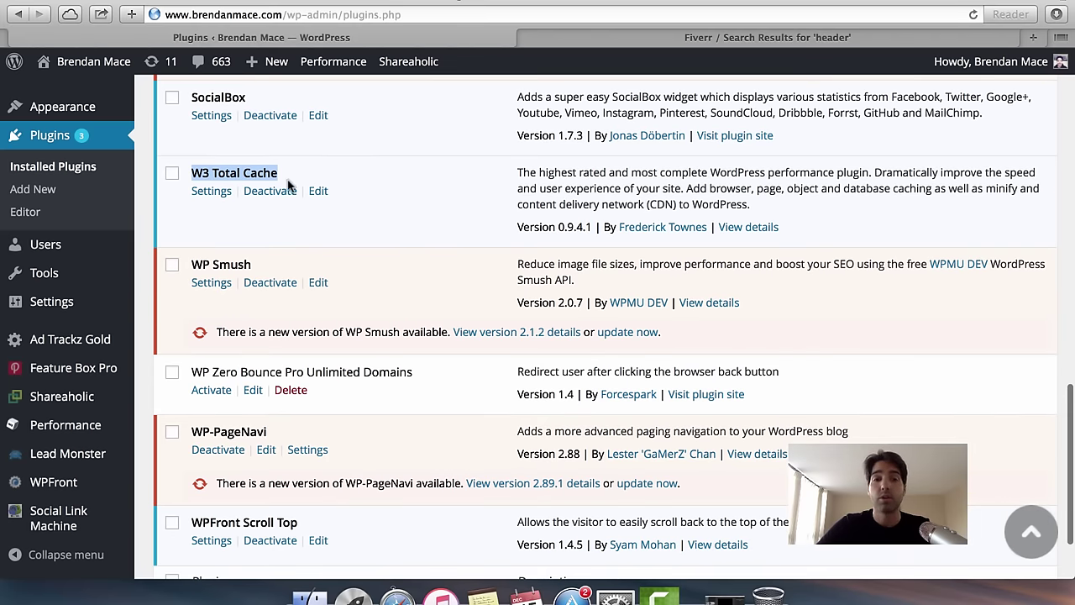
{"action": "scroll", "coordinate": [390, 206], "scroll_direction": "down", "scroll_amount": 3}
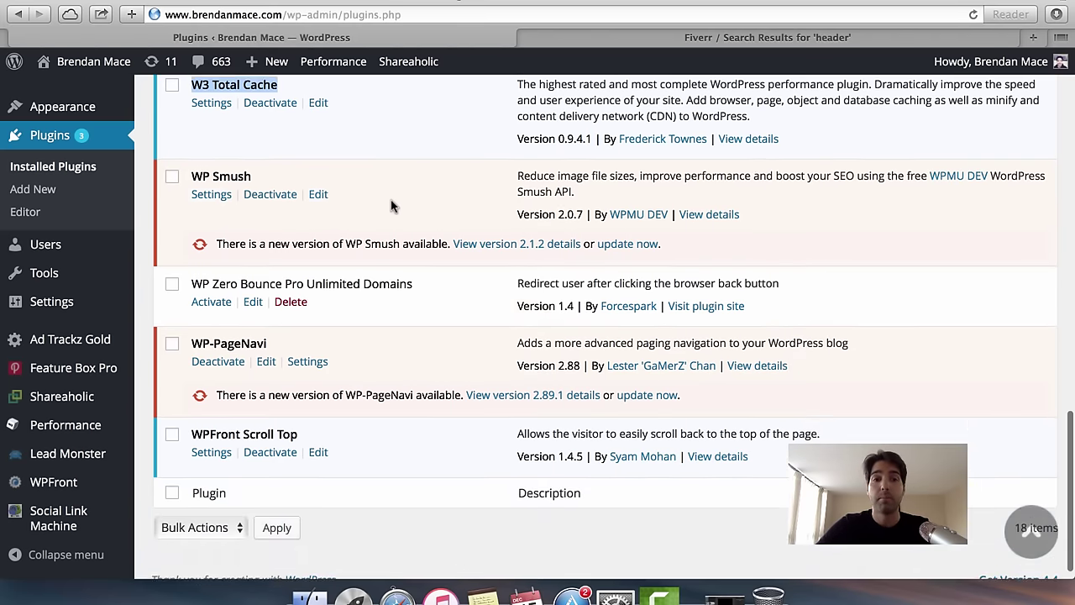
{"action": "scroll", "coordinate": [395, 218], "scroll_direction": "up", "scroll_amount": 2}
{"action": "left_click", "coordinate": [439, 264]}
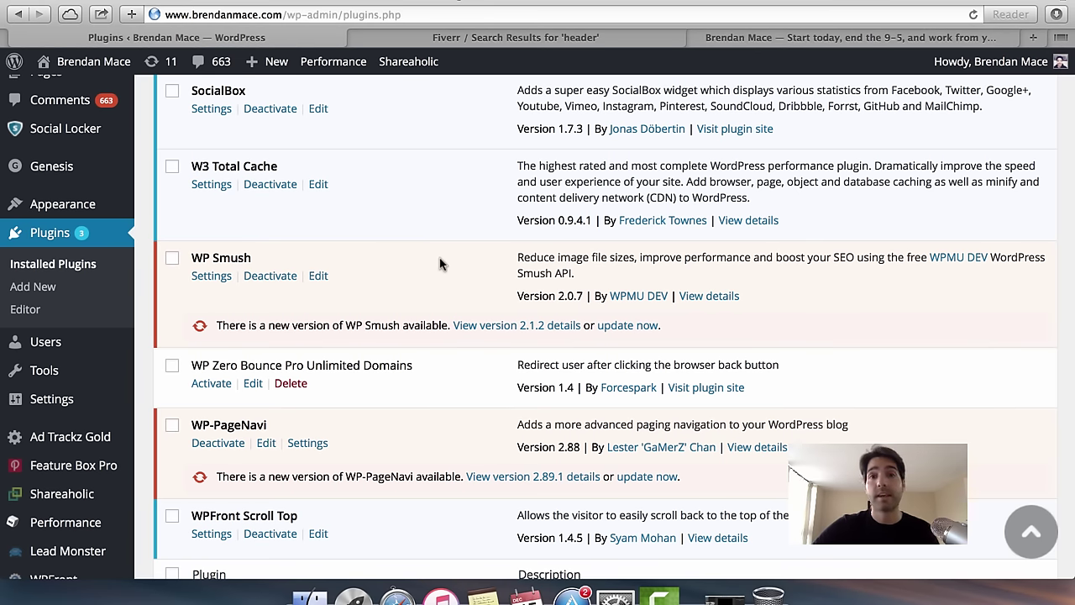
Point out WP Smush, then highlight WPFront Scroll Top and return to the page top.
{"action": "scroll", "coordinate": [441, 264], "scroll_direction": "down", "scroll_amount": 2}
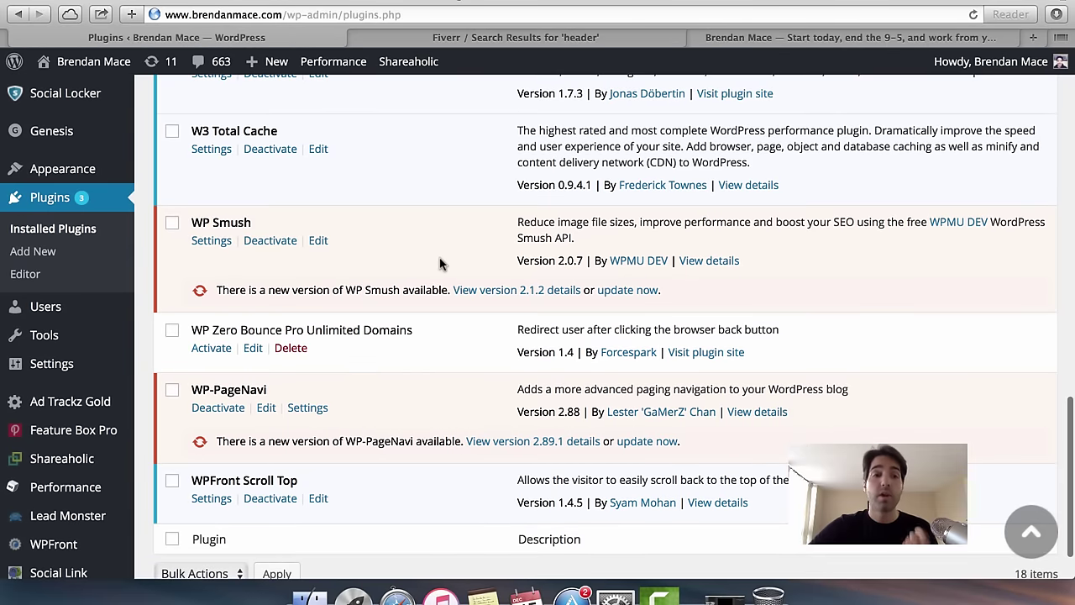
{"action": "left_click_drag", "start_coordinate": [192, 223], "coordinate": [252, 222]}
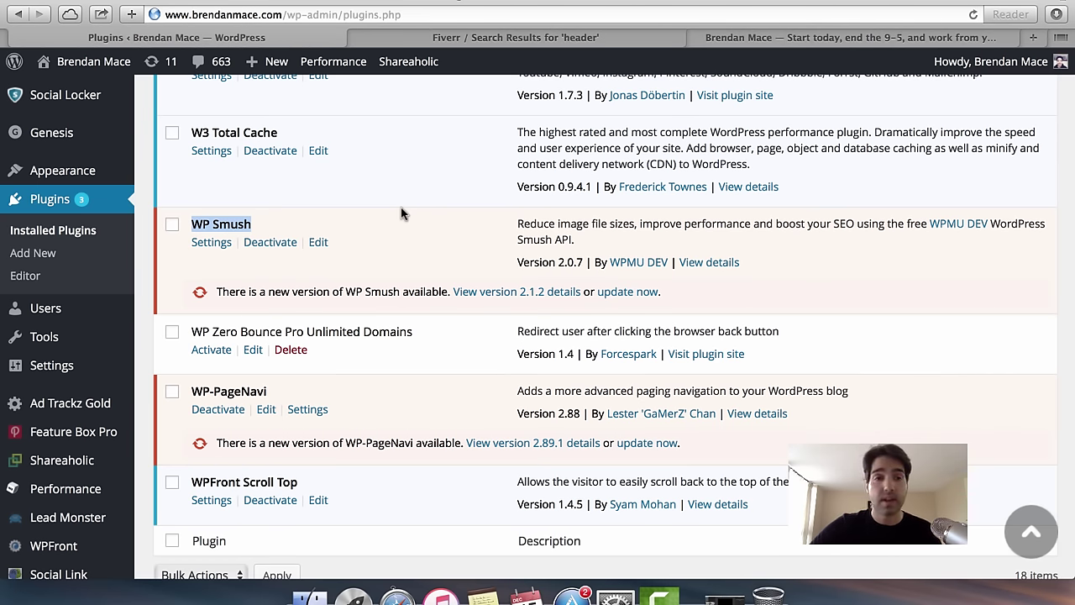
{"action": "scroll", "coordinate": [288, 413], "scroll_direction": "down", "scroll_amount": 2}
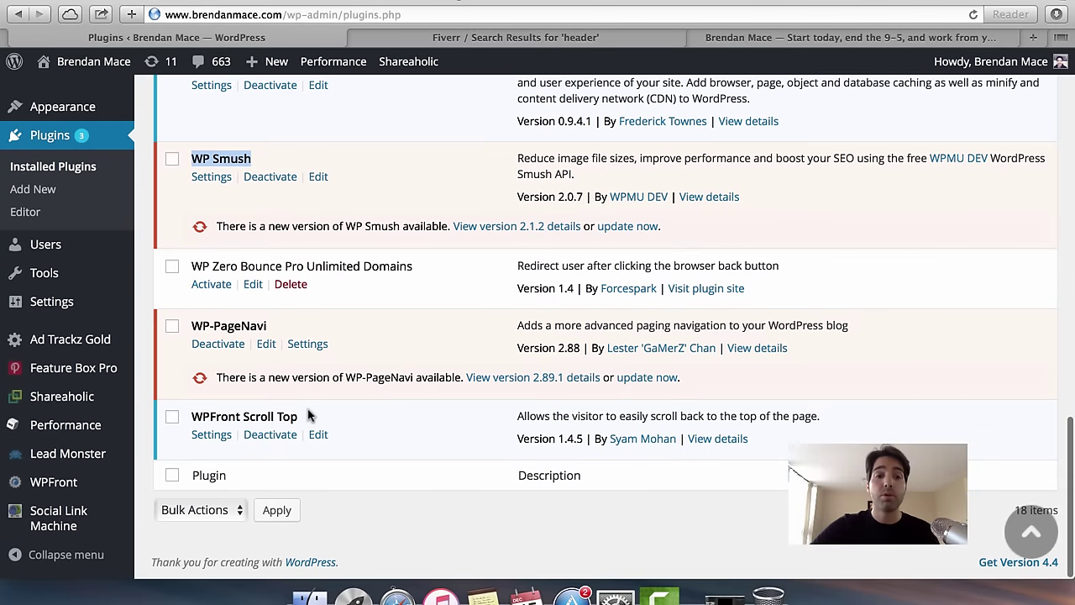
{"action": "left_click", "coordinate": [308, 412]}
{"action": "left_click_drag", "start_coordinate": [309, 412], "coordinate": [190, 413]}
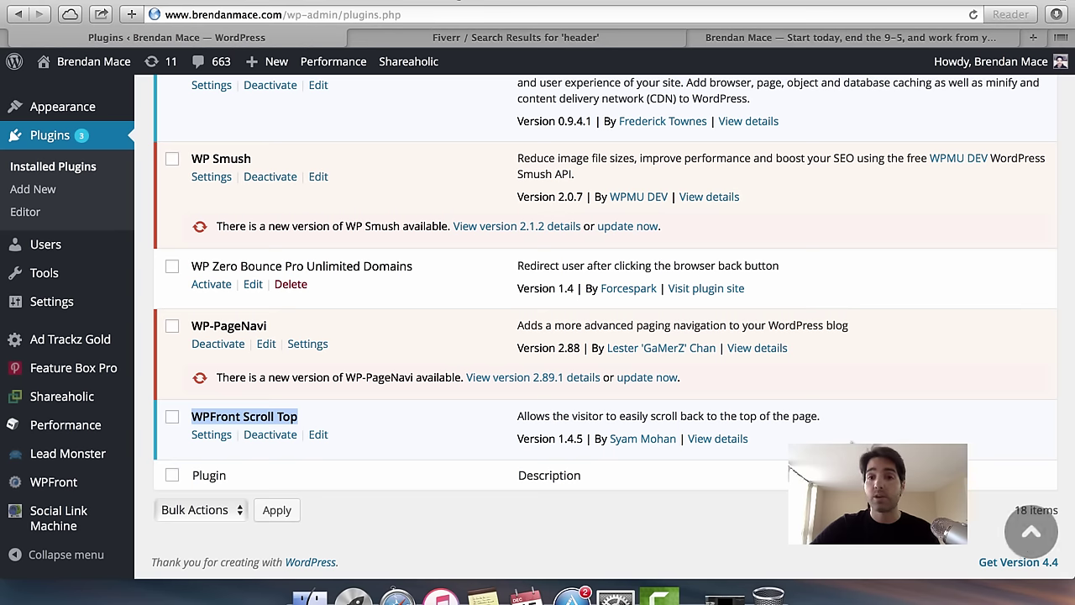
{"action": "left_click", "coordinate": [1025, 528]}
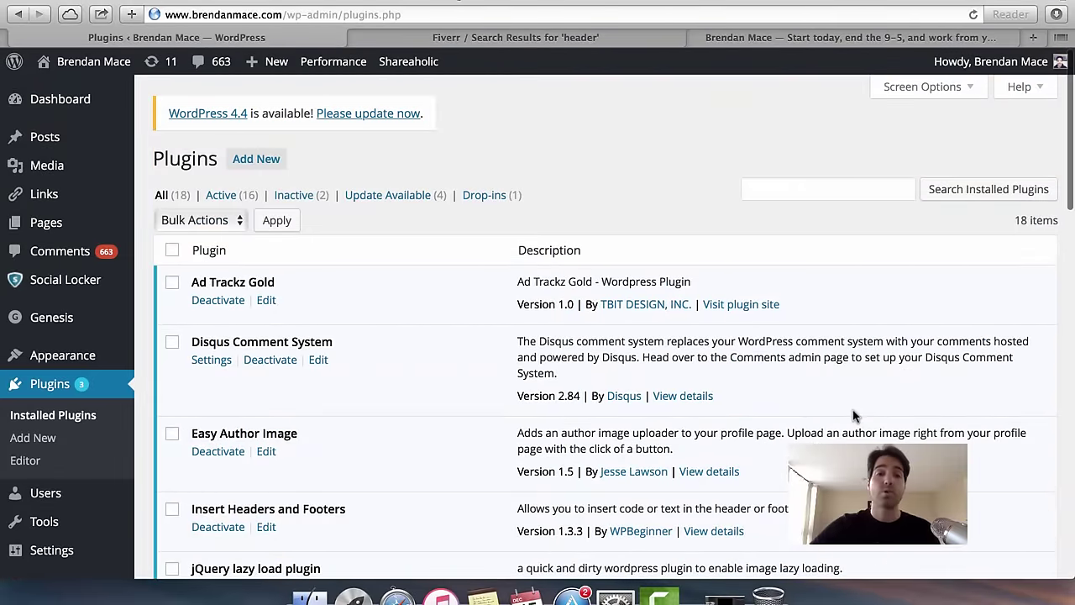
Scroll through the full list of 18 installed plugins.
{"action": "scroll", "coordinate": [854, 415], "scroll_direction": "down", "scroll_amount": 8}
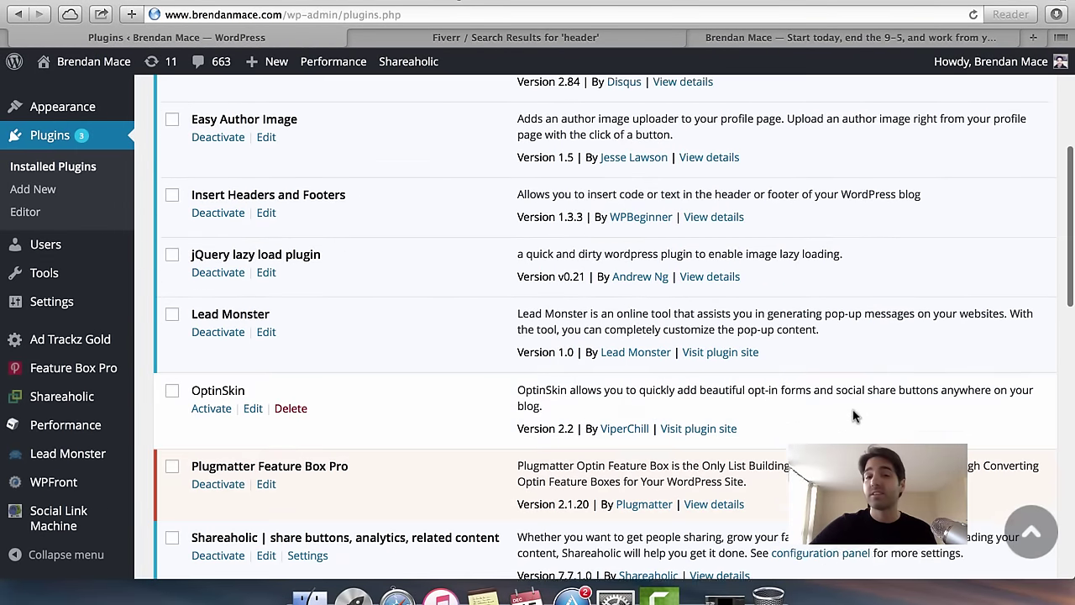
{"action": "scroll", "coordinate": [853, 415], "scroll_direction": "down", "scroll_amount": 20}
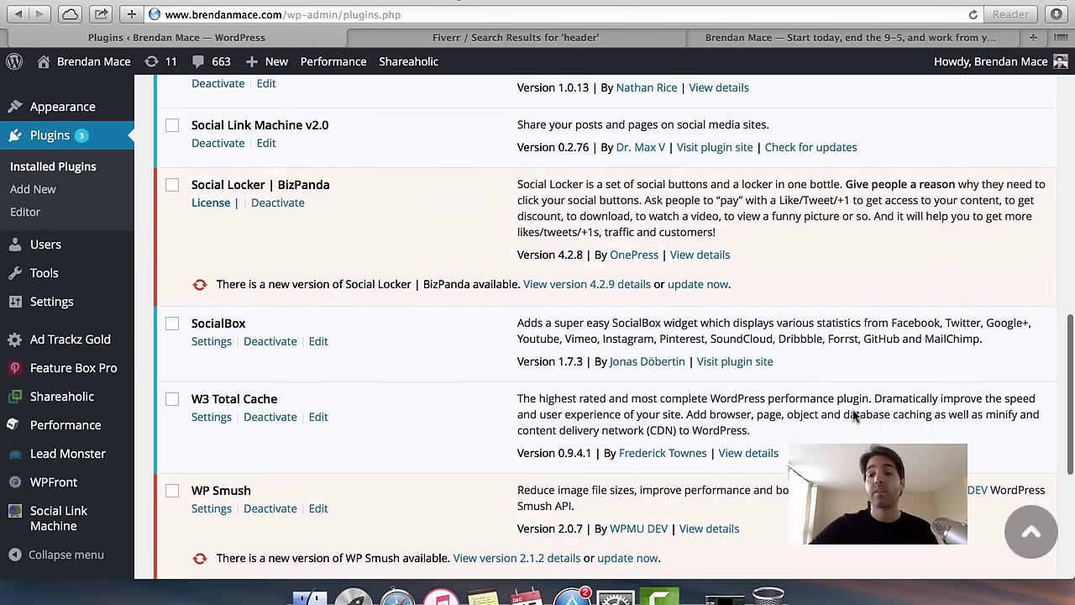
{"action": "scroll", "coordinate": [854, 415], "scroll_direction": "down", "scroll_amount": 2}
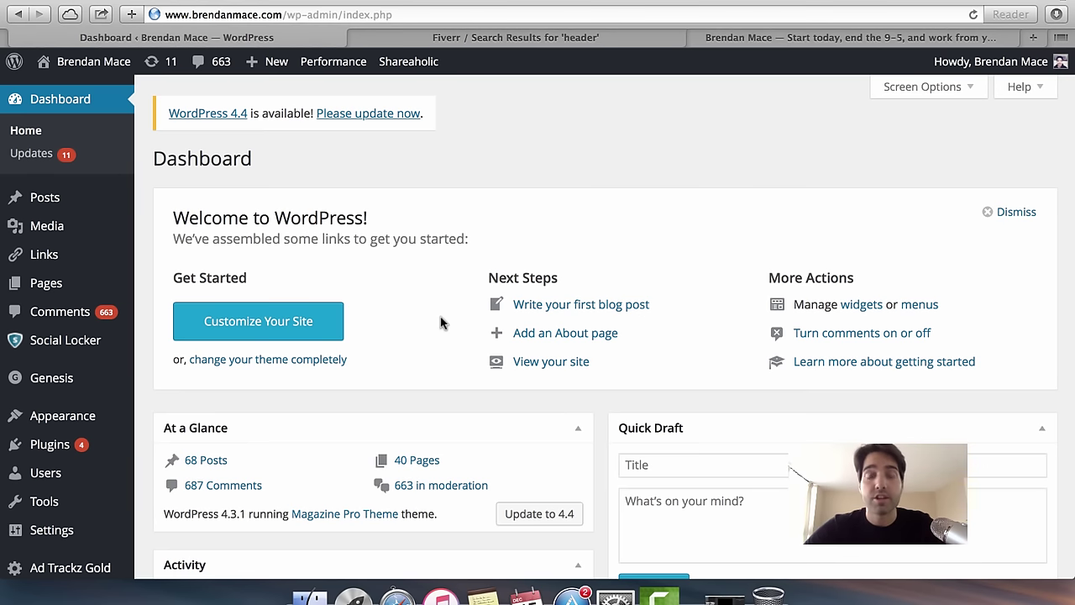
Start a blank new post via Posts > Add New.
{"action": "mouse_move", "coordinate": [96, 206]}
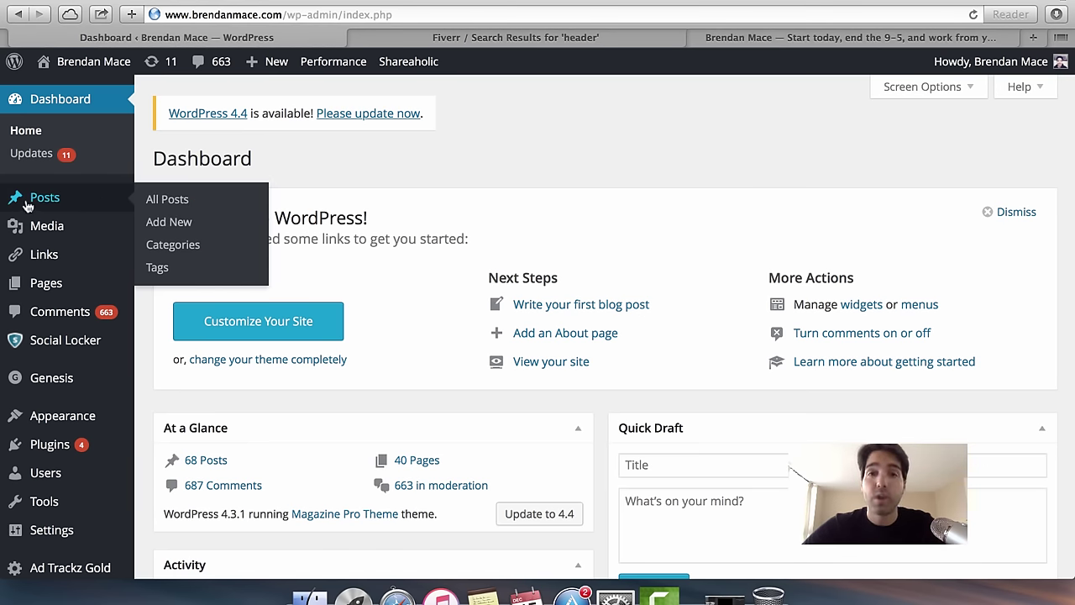
{"action": "mouse_move", "coordinate": [53, 206]}
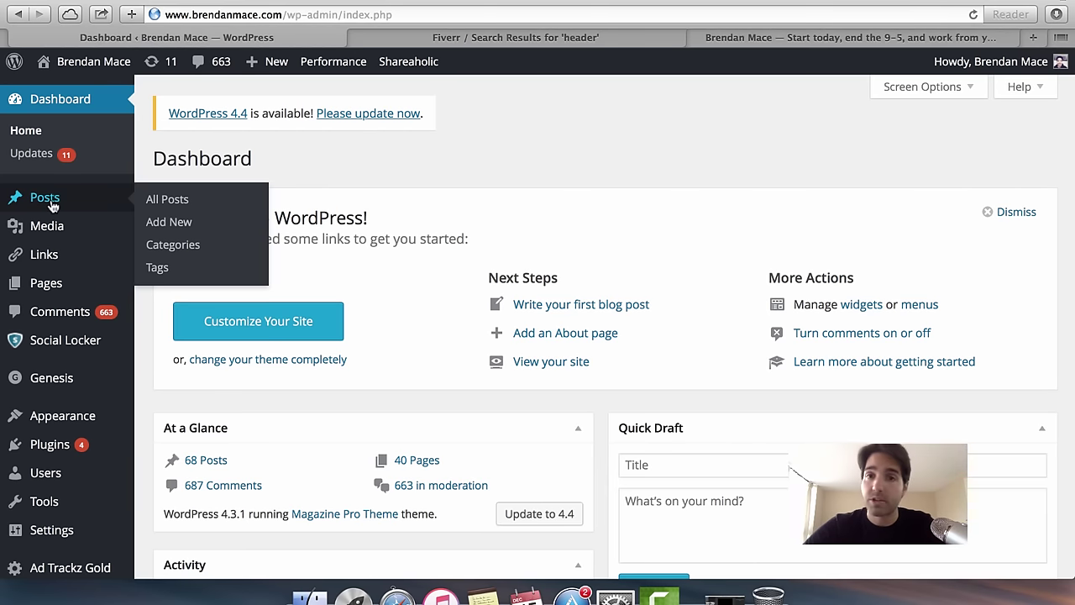
{"action": "left_click", "coordinate": [179, 232]}
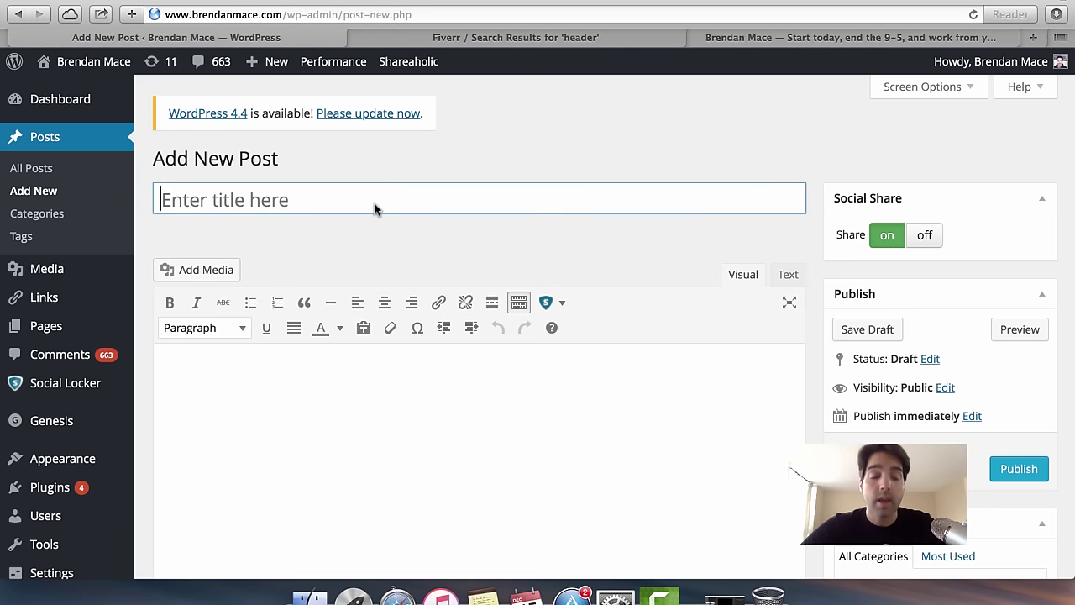
{"action": "mouse_move", "coordinate": [64, 338]}
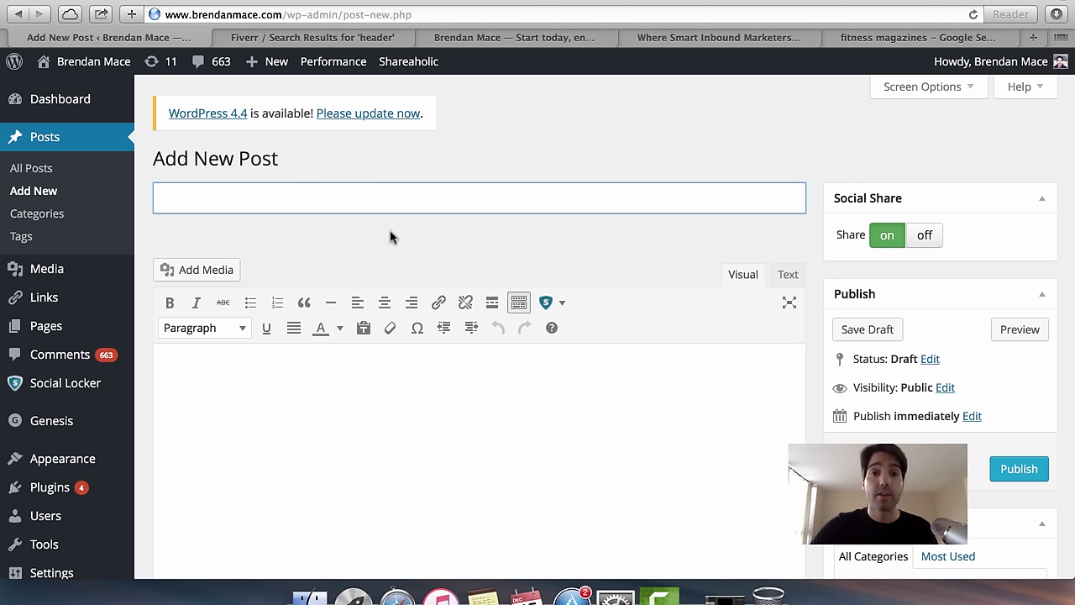
Browse the inbound.org feed, then view the Google Images 'fitness magazines' results.
{"action": "left_click", "coordinate": [661, 34]}
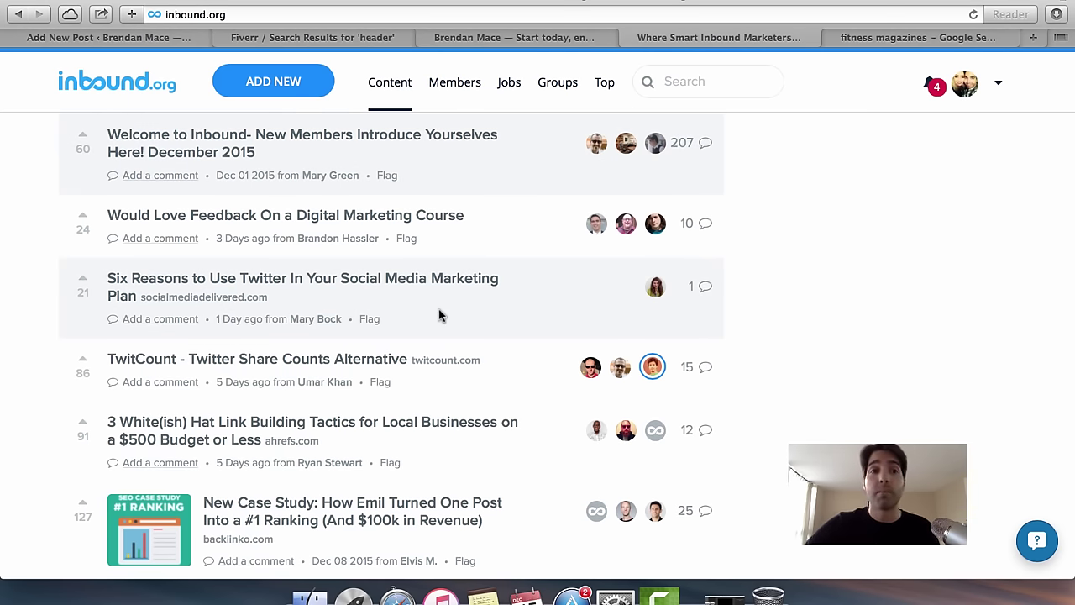
{"action": "scroll", "coordinate": [438, 315], "scroll_direction": "down", "scroll_amount": 3}
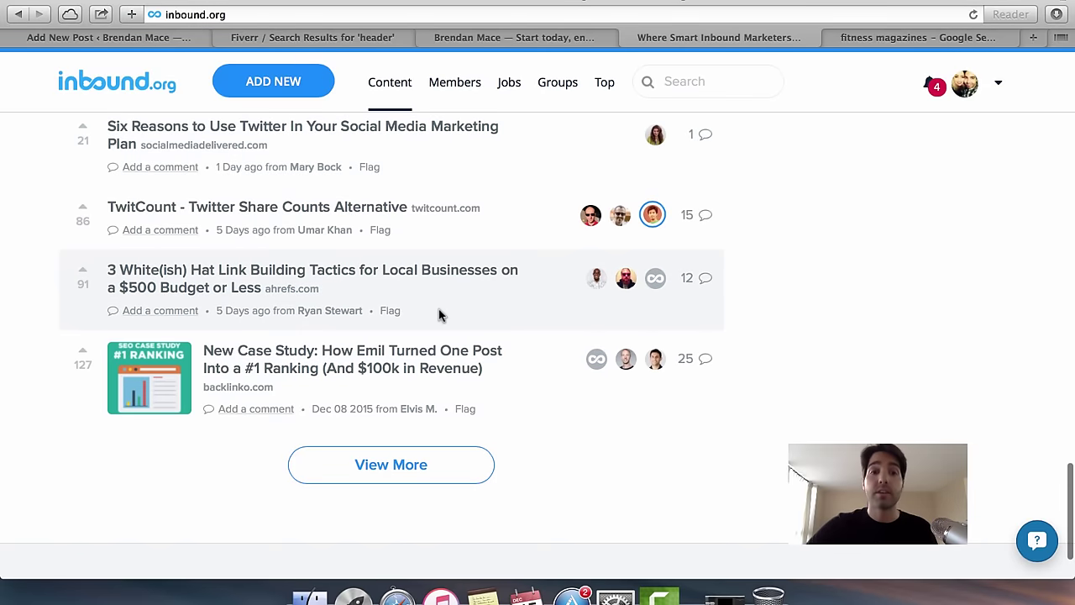
{"action": "scroll", "coordinate": [439, 315], "scroll_direction": "up", "scroll_amount": 5}
{"action": "scroll", "coordinate": [439, 315], "scroll_direction": "up", "scroll_amount": 2}
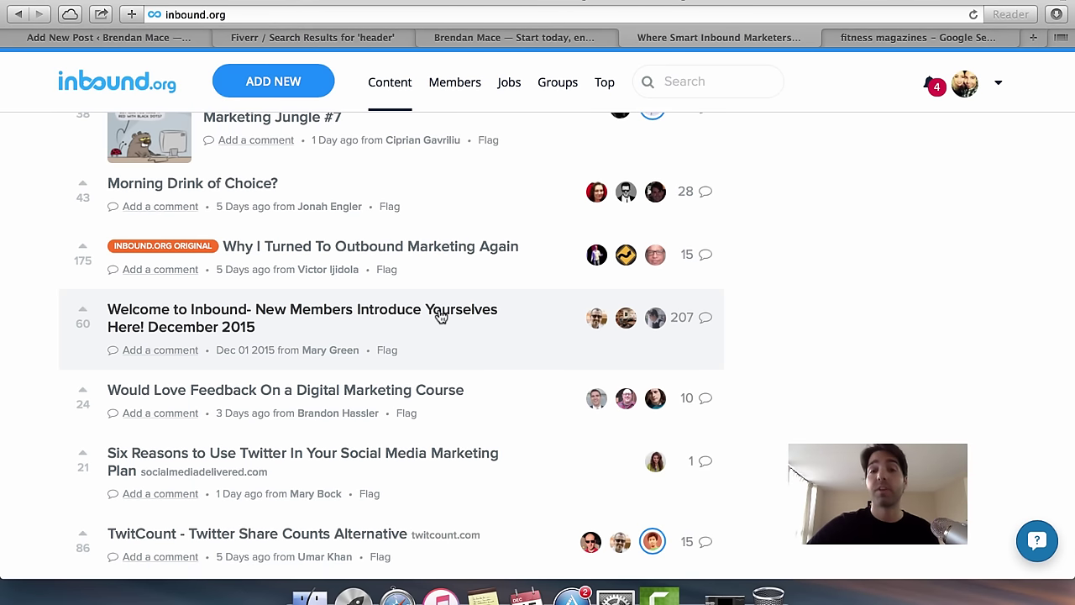
{"action": "left_click", "coordinate": [856, 37]}
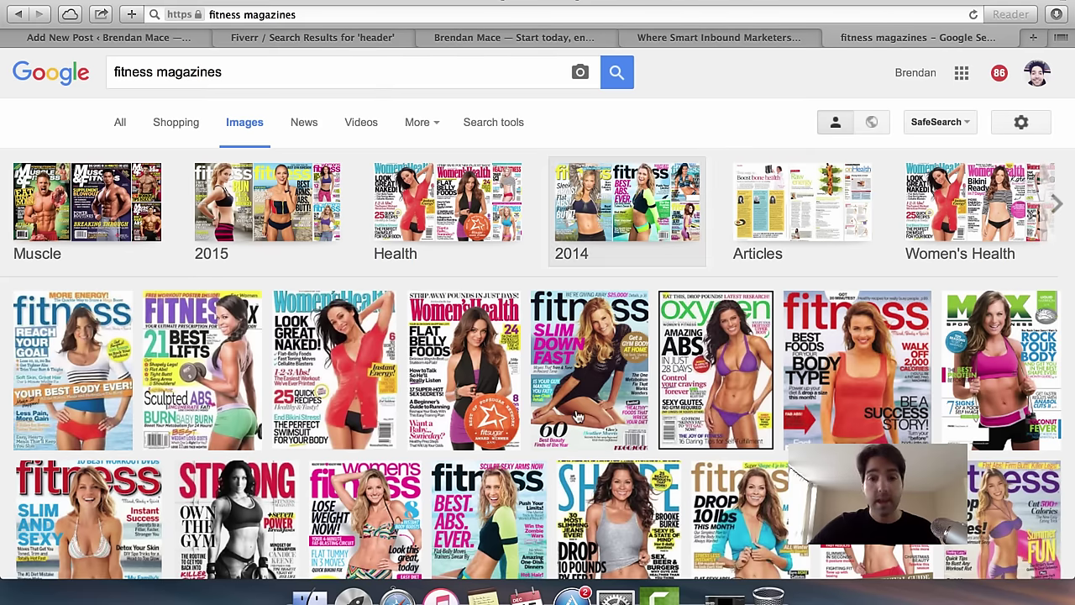
Scroll through the fitness magazine cover results in Google Images.
{"action": "scroll", "coordinate": [555, 420], "scroll_direction": "down", "scroll_amount": 4}
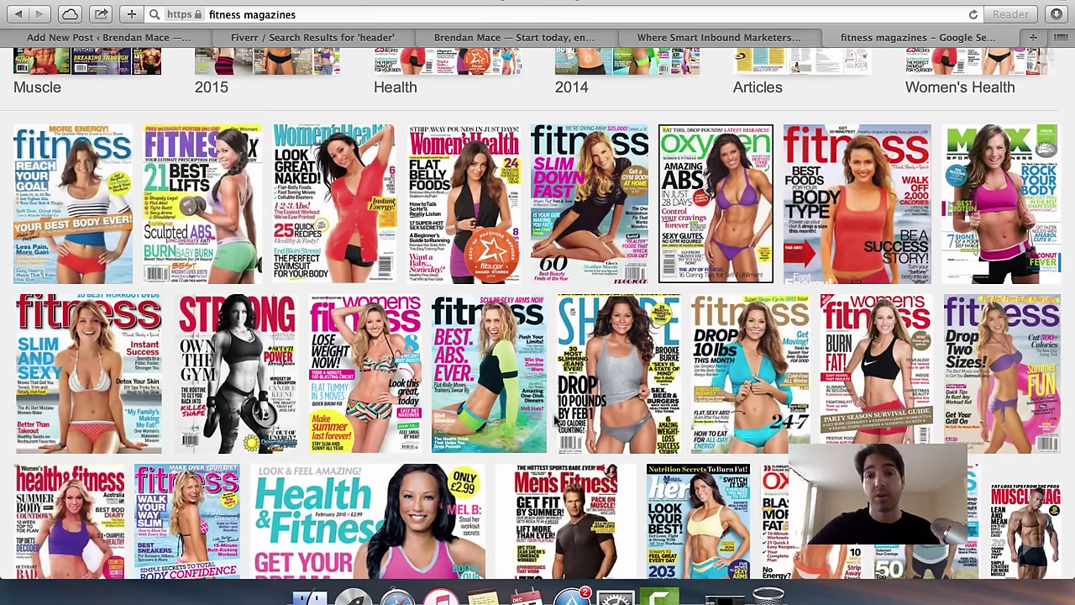
{"action": "scroll", "coordinate": [555, 422], "scroll_direction": "down", "scroll_amount": 3}
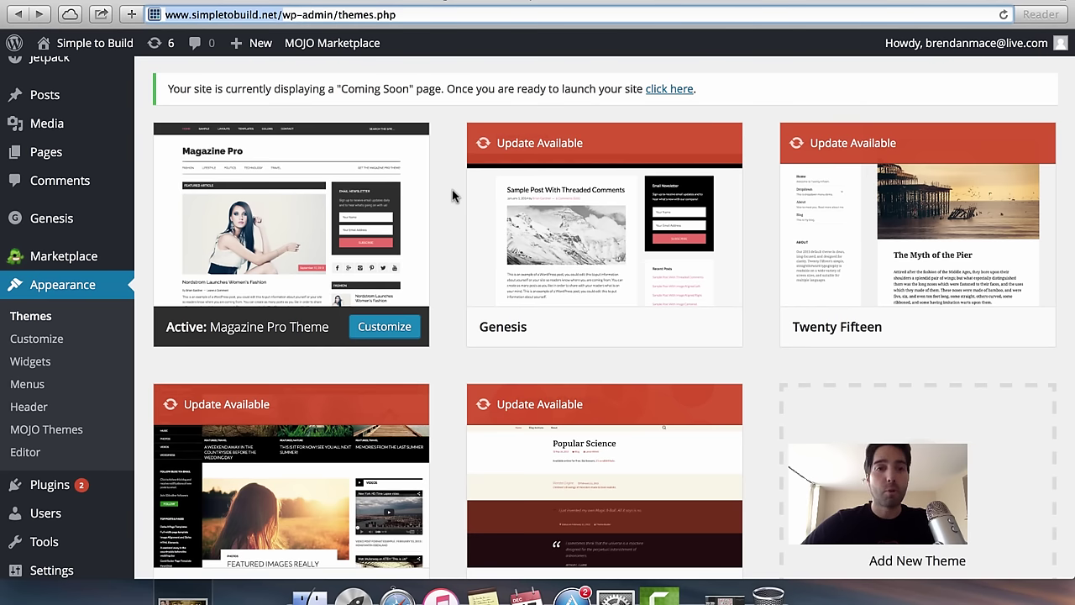
Go to the Themes page and open the Customizer for the active Magazine Pro theme.
{"action": "left_click", "coordinate": [280, 16]}
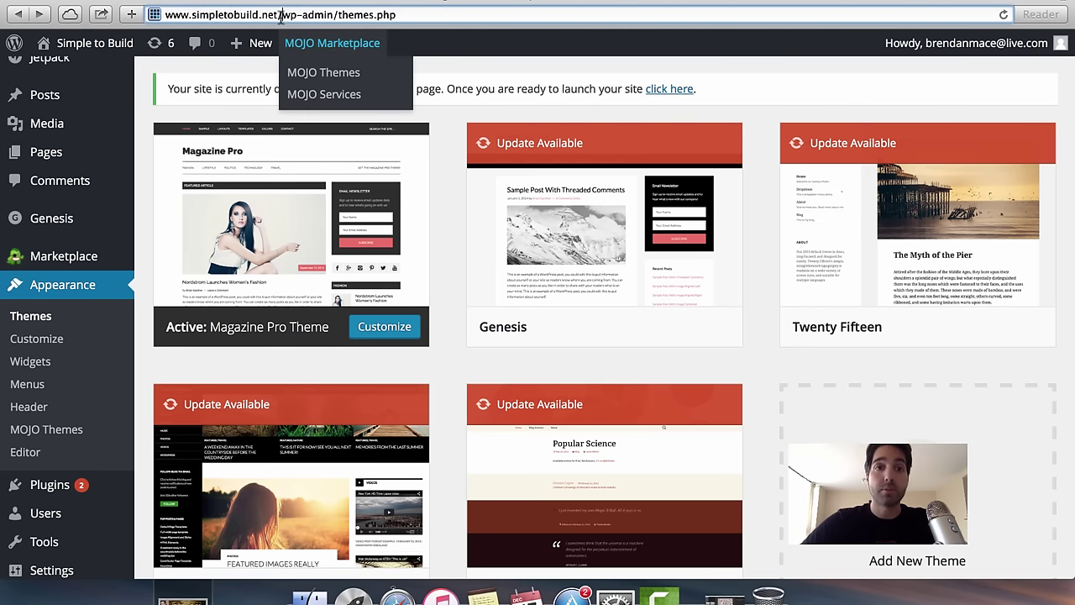
{"action": "triple_click", "coordinate": [280, 16]}
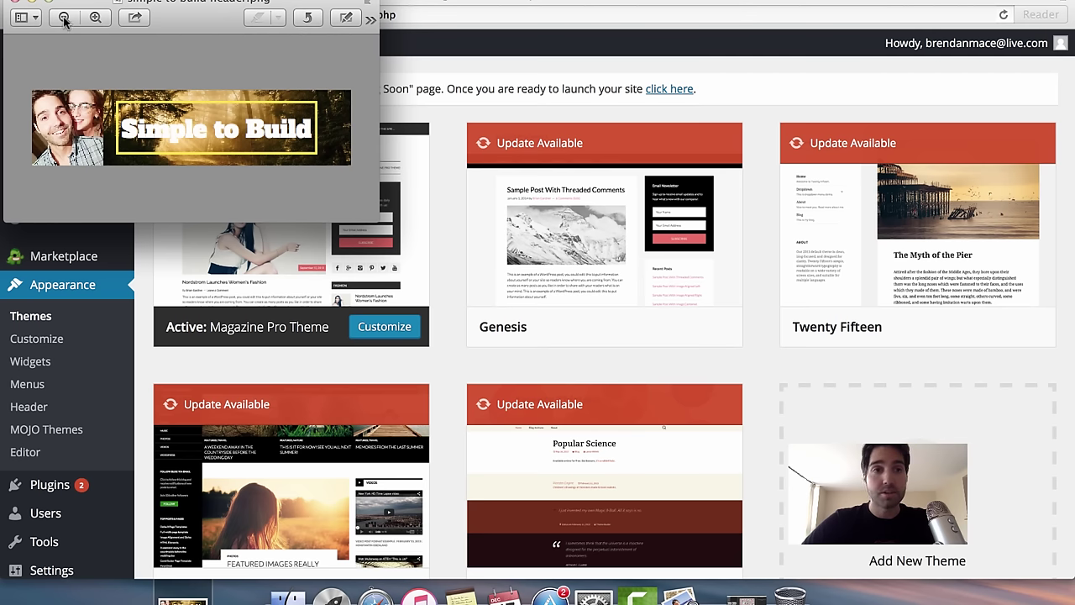
{"action": "left_click", "coordinate": [15, 5]}
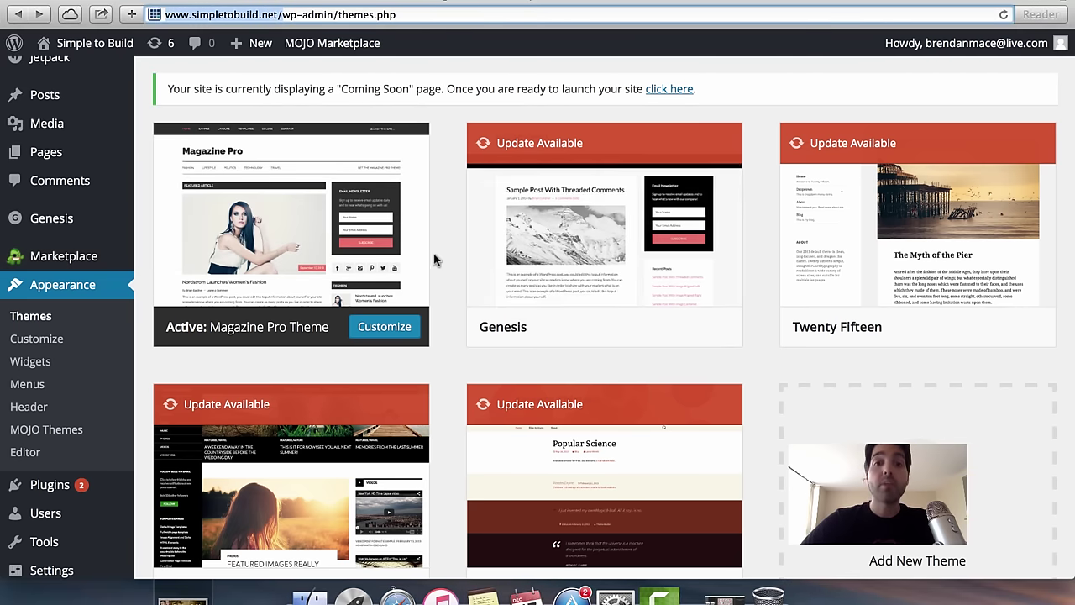
{"action": "mouse_move", "coordinate": [423, 407]}
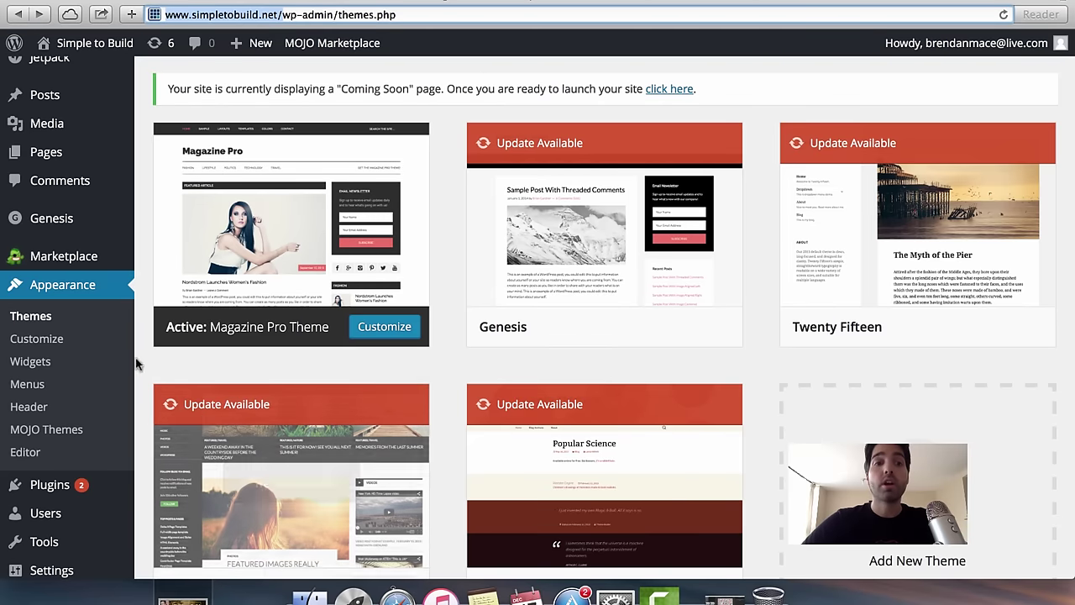
{"action": "mouse_move", "coordinate": [60, 134]}
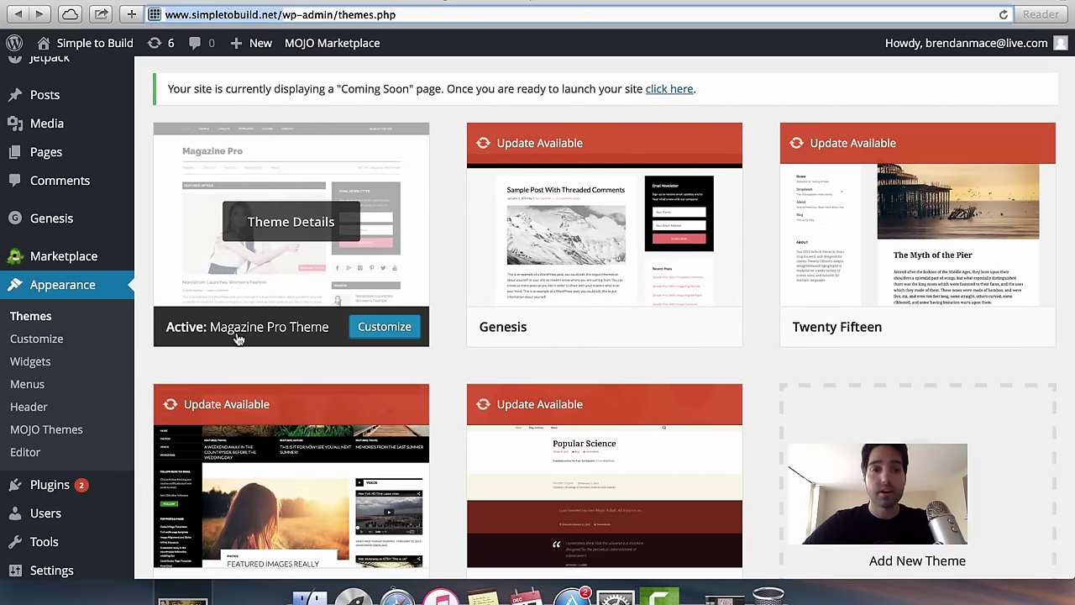
{"action": "left_click", "coordinate": [386, 330]}
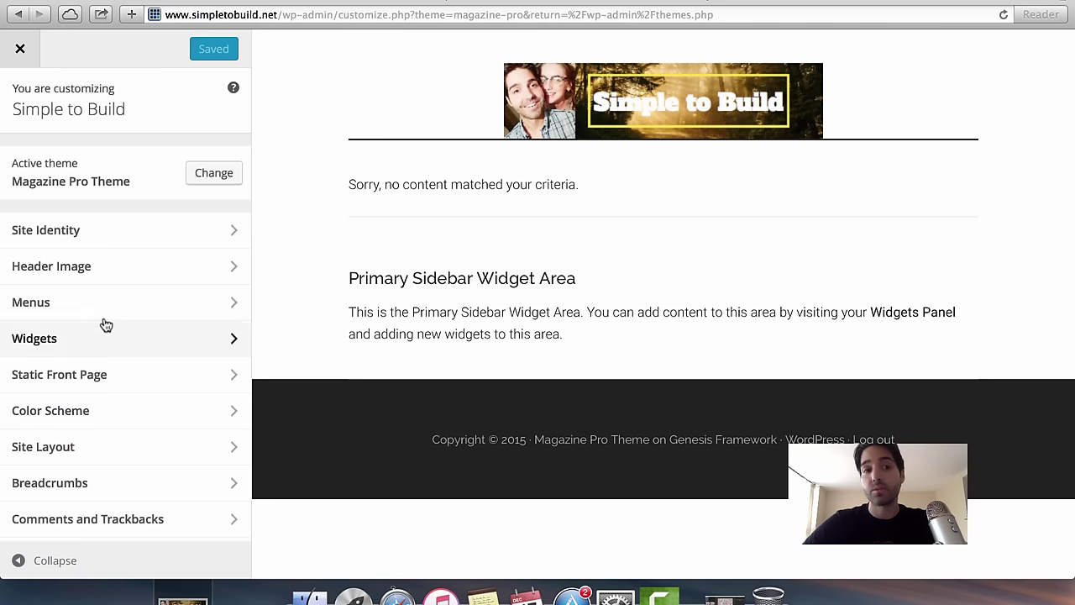
Publish the second Media Library 'Simple to Build' banner, uncropped, as the header image.
{"action": "left_click", "coordinate": [94, 274]}
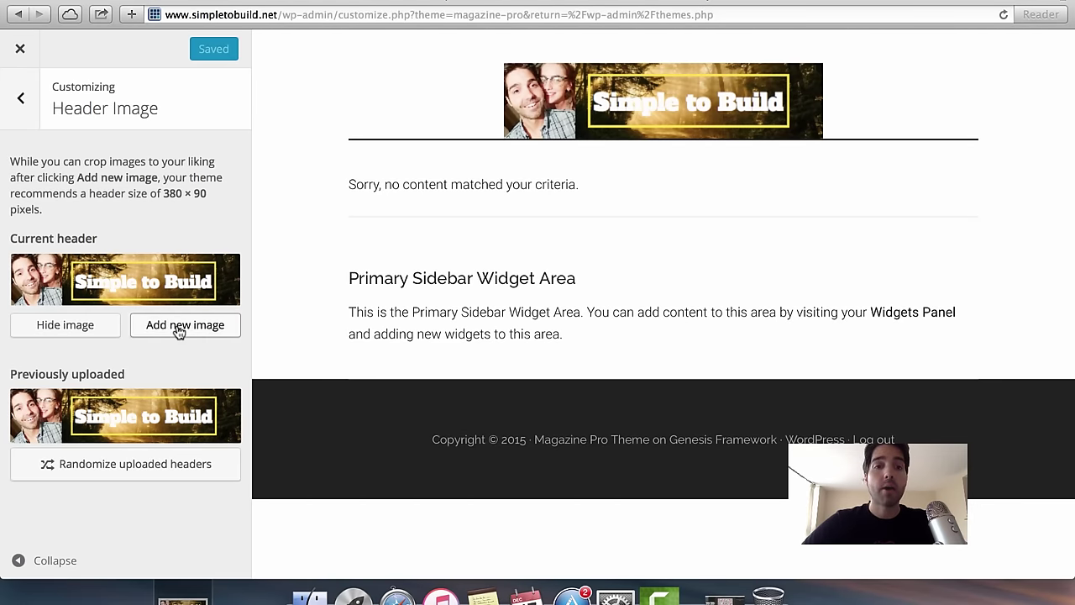
{"action": "left_click", "coordinate": [178, 330]}
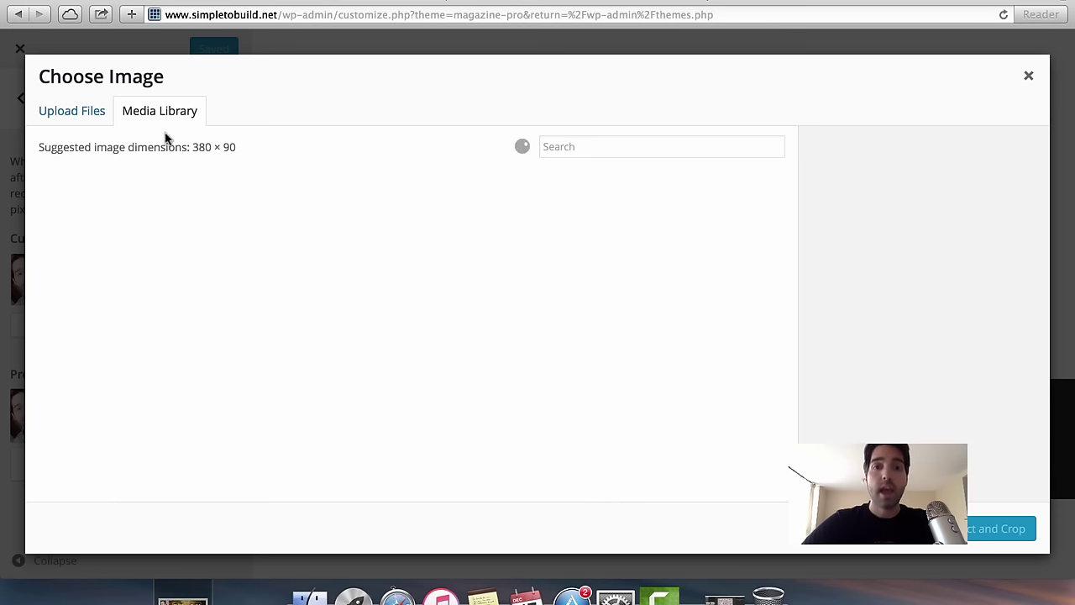
{"action": "left_click", "coordinate": [73, 118]}
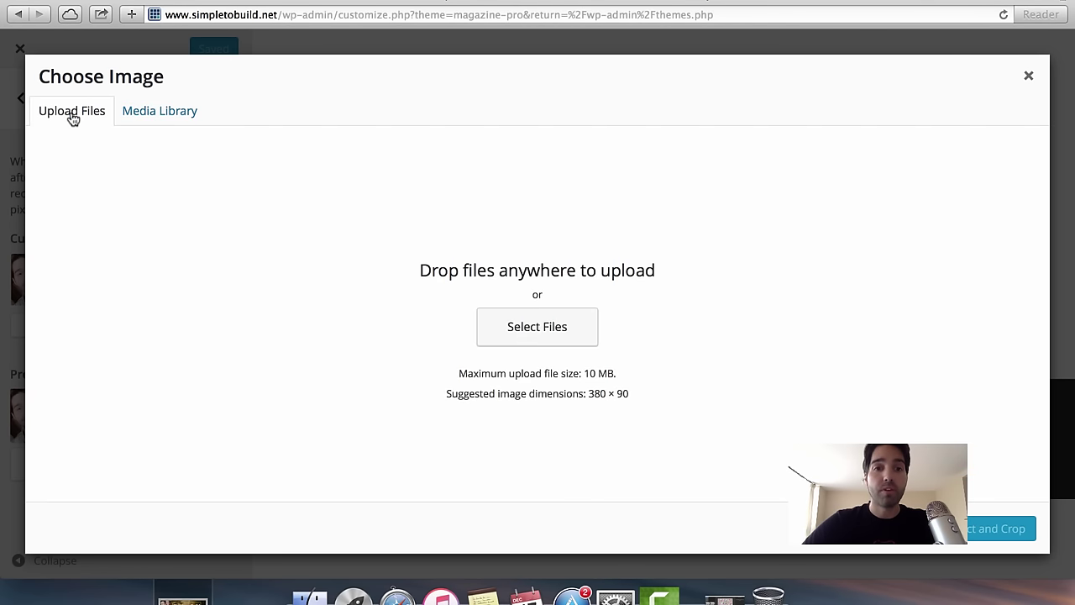
{"action": "left_click", "coordinate": [166, 113]}
{"action": "left_click", "coordinate": [240, 239]}
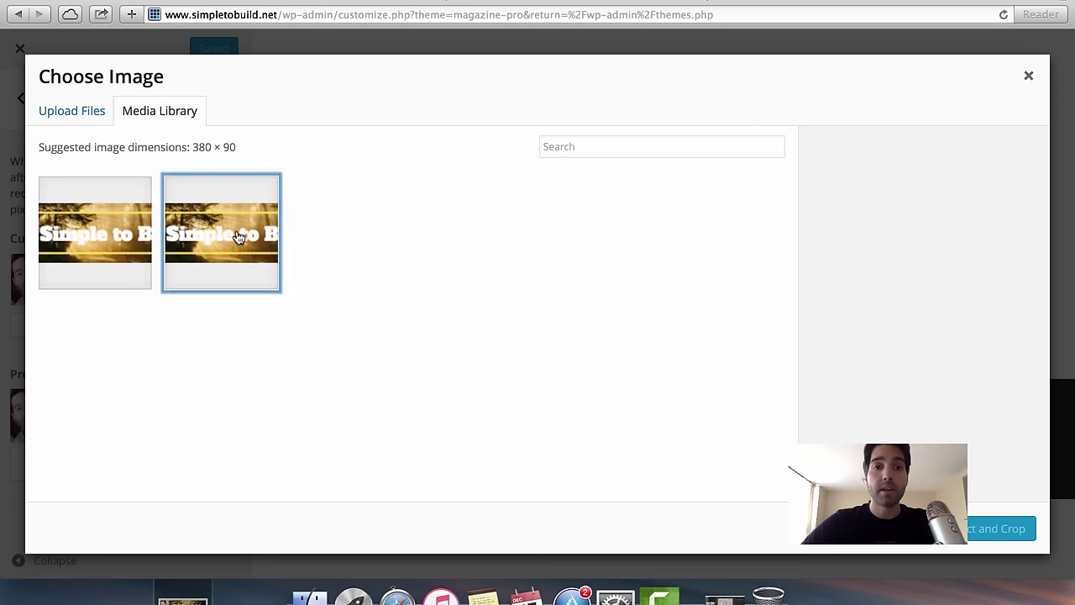
{"action": "left_click", "coordinate": [1003, 535]}
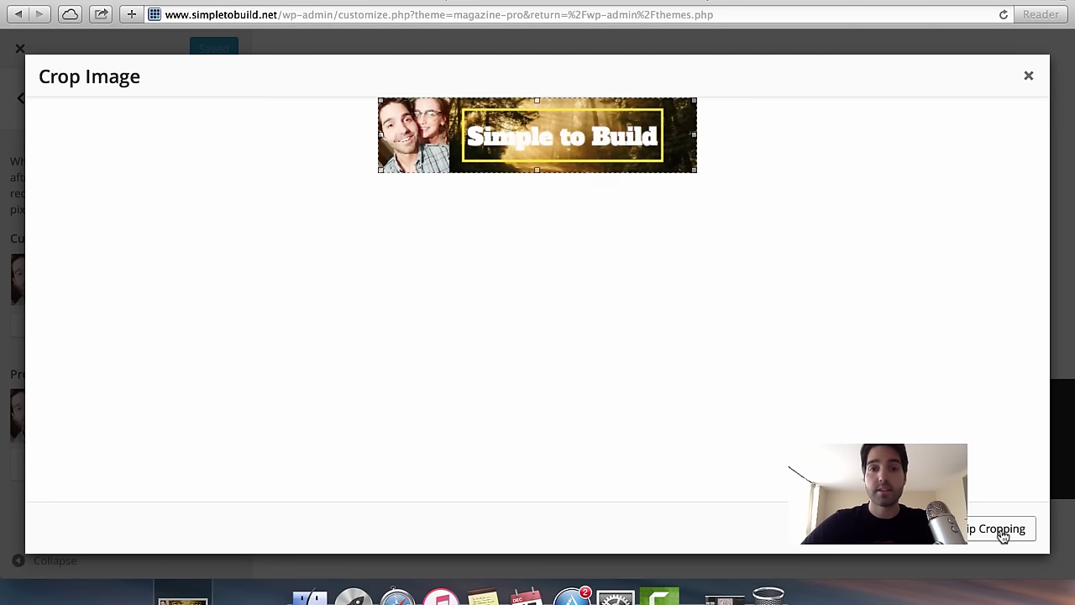
{"action": "left_click", "coordinate": [1000, 528]}
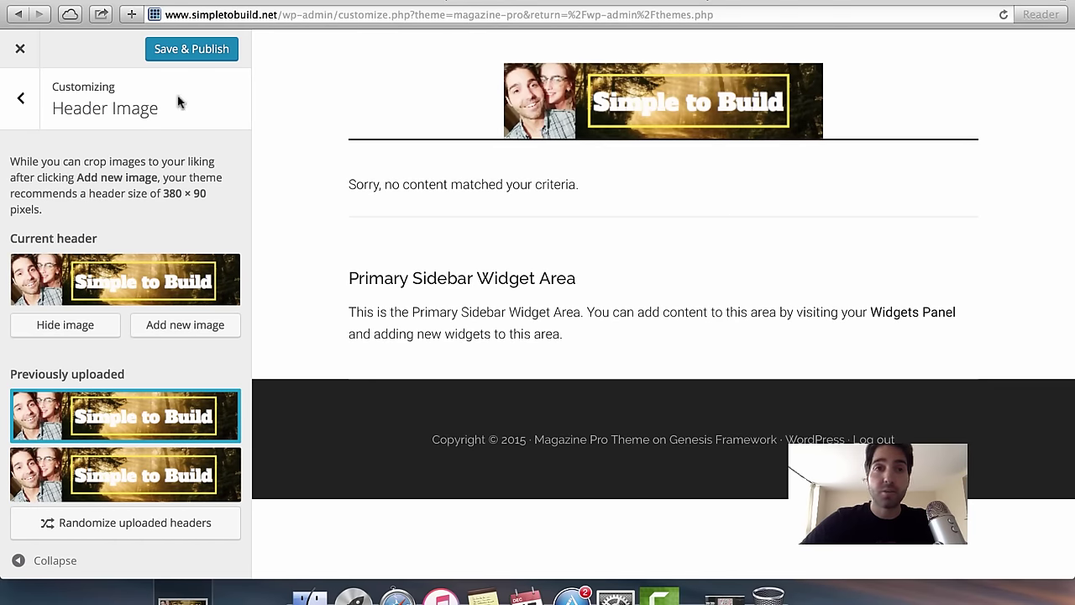
{"action": "left_click", "coordinate": [191, 57]}
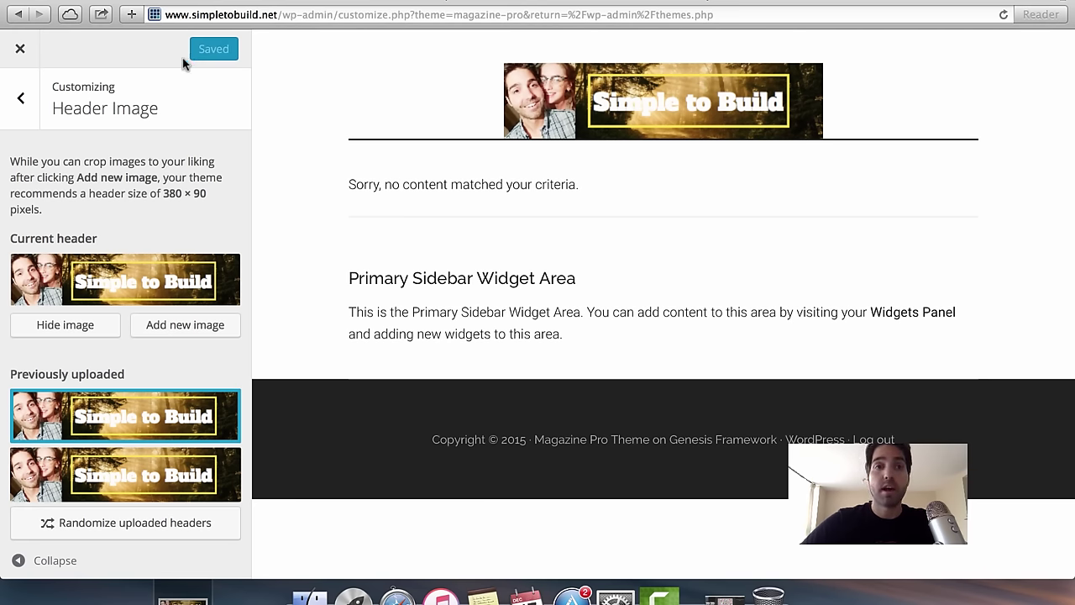
{"action": "left_click", "coordinate": [21, 50]}
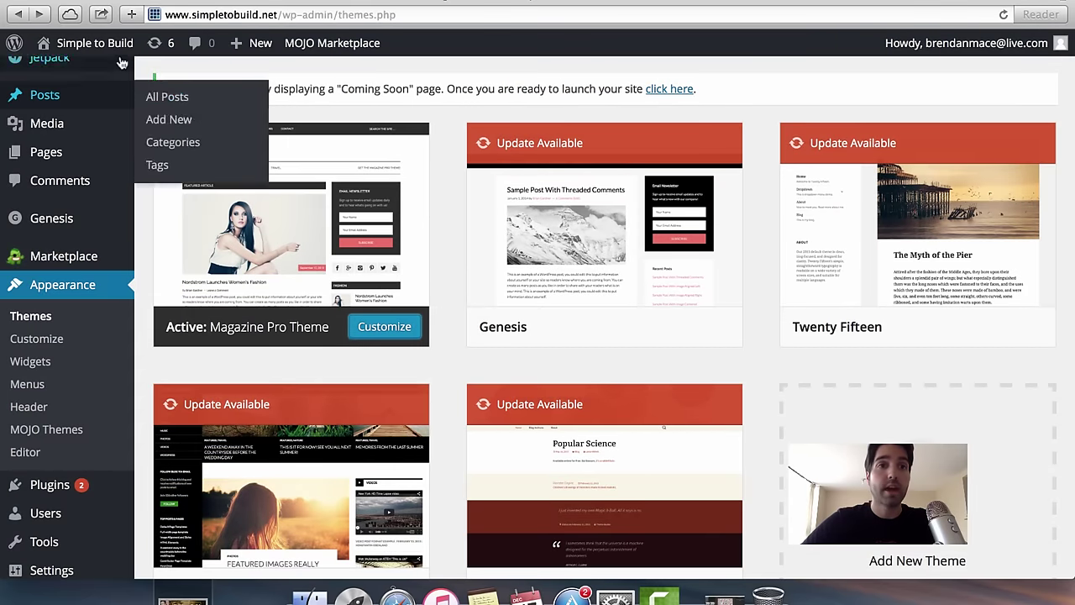
Browse the live Simple to Build front page, then switch to the 'simple social icons' results.
{"action": "scroll", "coordinate": [98, 48], "scroll_direction": "up", "scroll_amount": 2}
{"action": "left_click", "coordinate": [98, 49]}
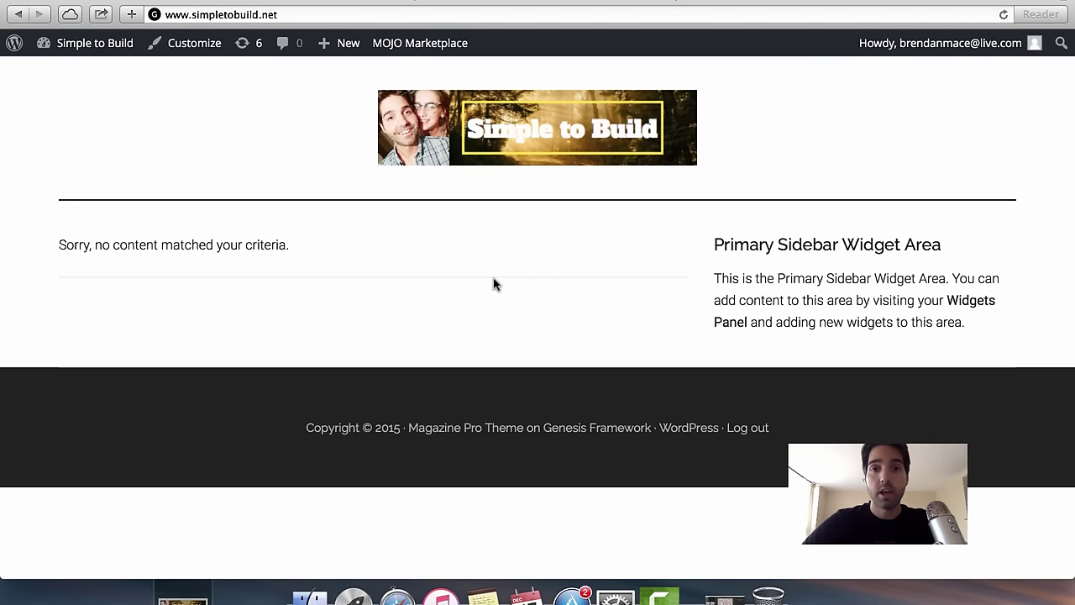
{"action": "scroll", "coordinate": [494, 284], "scroll_direction": "down", "scroll_amount": 1}
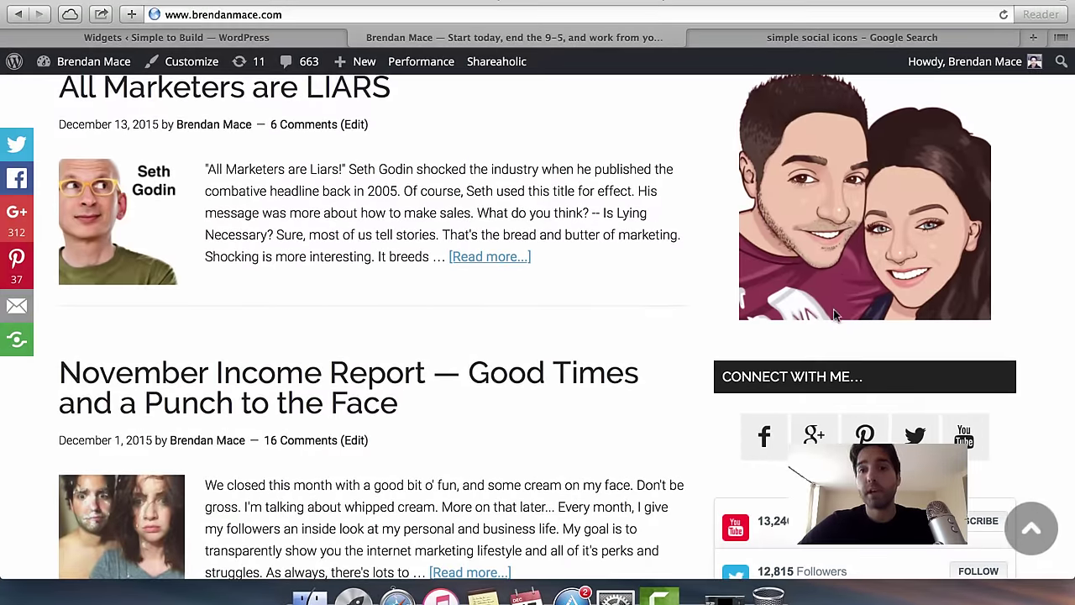
{"action": "scroll", "coordinate": [685, 375], "scroll_direction": "down", "scroll_amount": 1}
{"action": "scroll", "coordinate": [685, 375], "scroll_direction": "down", "scroll_amount": 10}
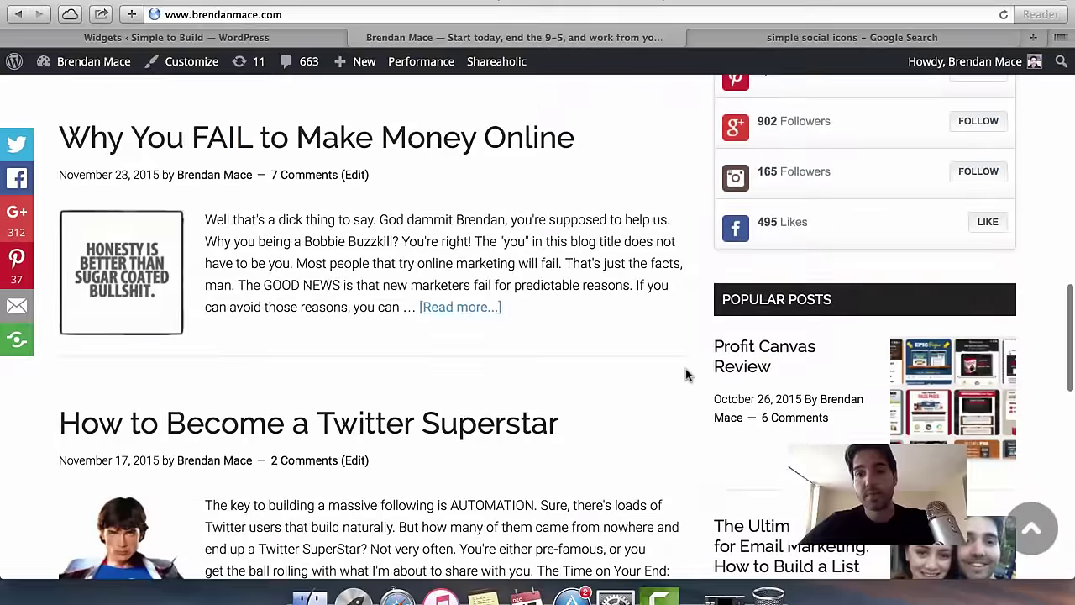
{"action": "scroll", "coordinate": [644, 426], "scroll_direction": "down", "scroll_amount": 5}
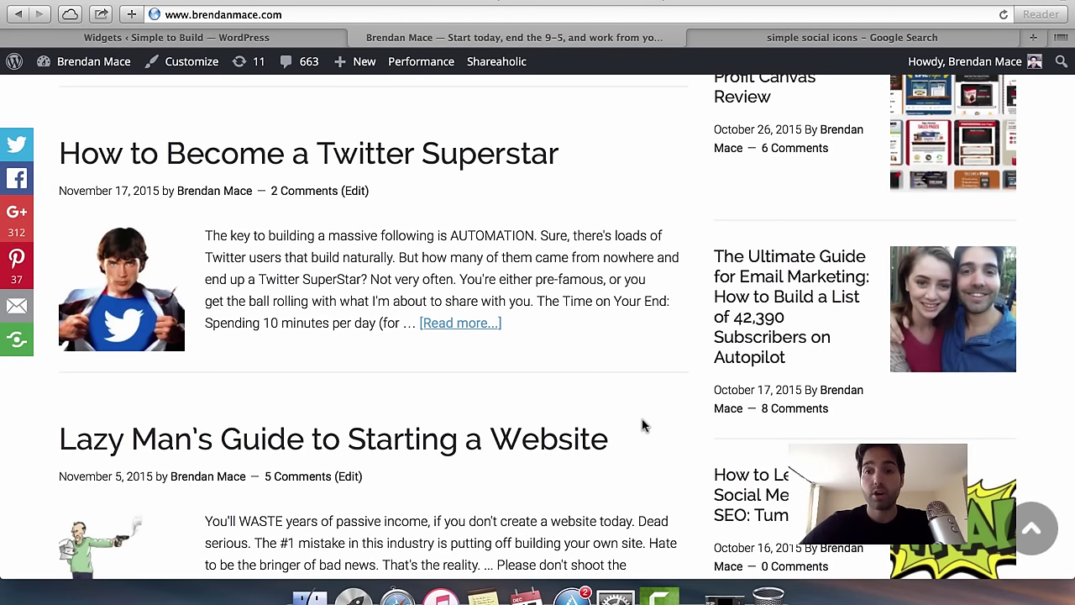
{"action": "scroll", "coordinate": [643, 427], "scroll_direction": "down", "scroll_amount": 8}
{"action": "scroll", "coordinate": [644, 427], "scroll_direction": "up", "scroll_amount": 12}
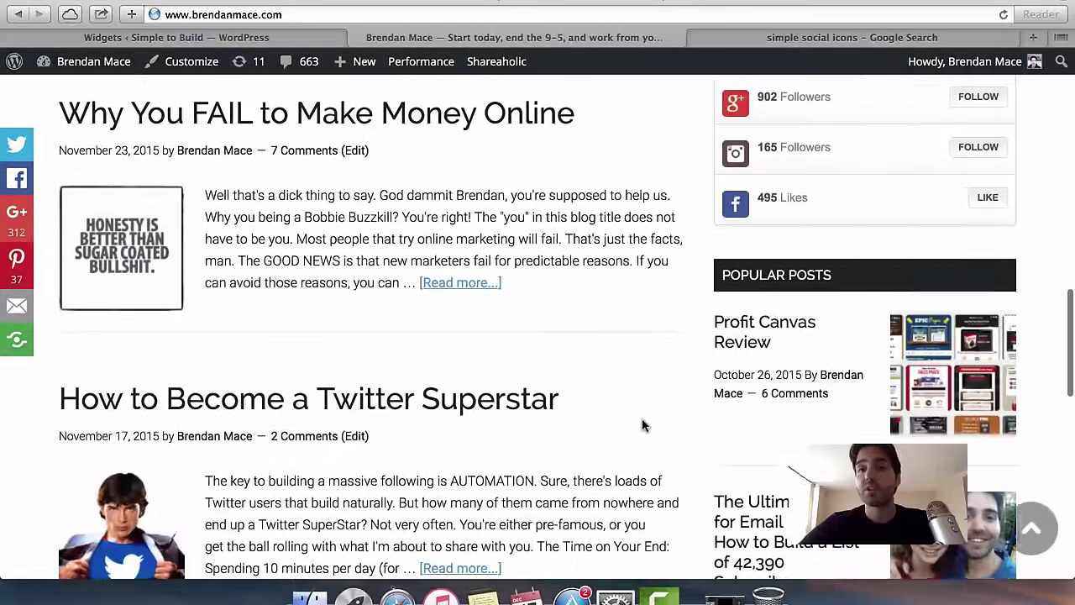
{"action": "scroll", "coordinate": [643, 427], "scroll_direction": "up", "scroll_amount": 5}
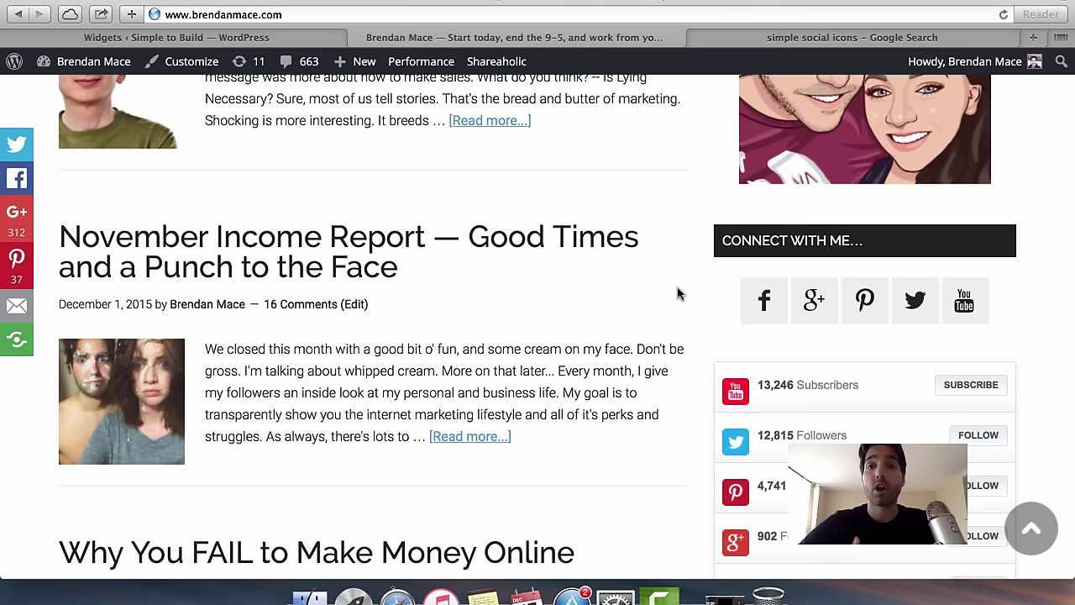
{"action": "scroll", "coordinate": [679, 293], "scroll_direction": "up", "scroll_amount": 4}
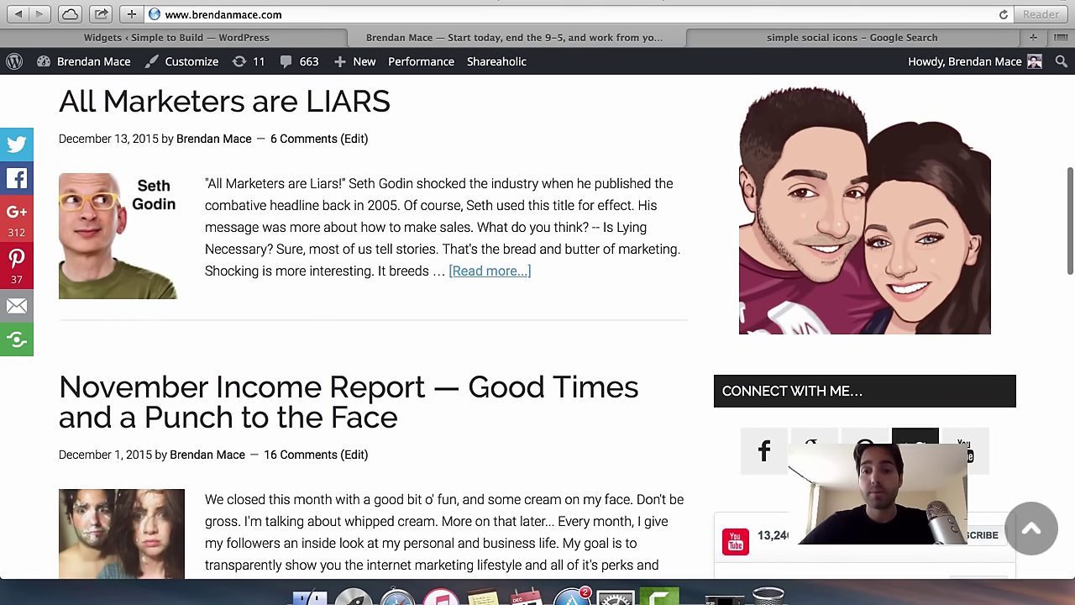
{"action": "scroll", "coordinate": [764, 457], "scroll_direction": "down", "scroll_amount": 1}
{"action": "scroll", "coordinate": [621, 414], "scroll_direction": "down", "scroll_amount": 3}
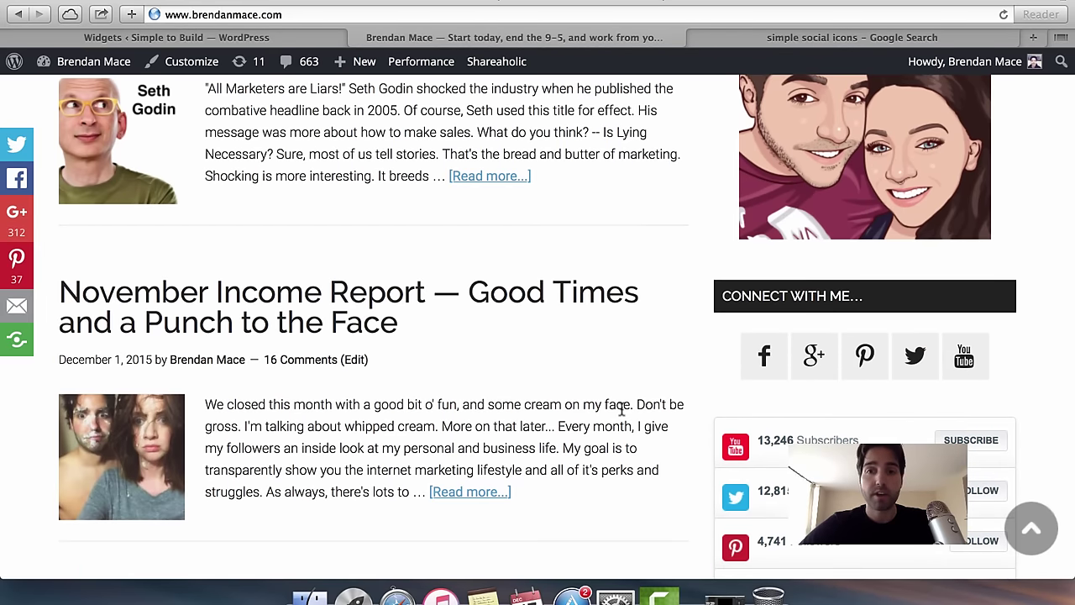
{"action": "scroll", "coordinate": [622, 409], "scroll_direction": "up", "scroll_amount": 1}
{"action": "left_click", "coordinate": [784, 39]}
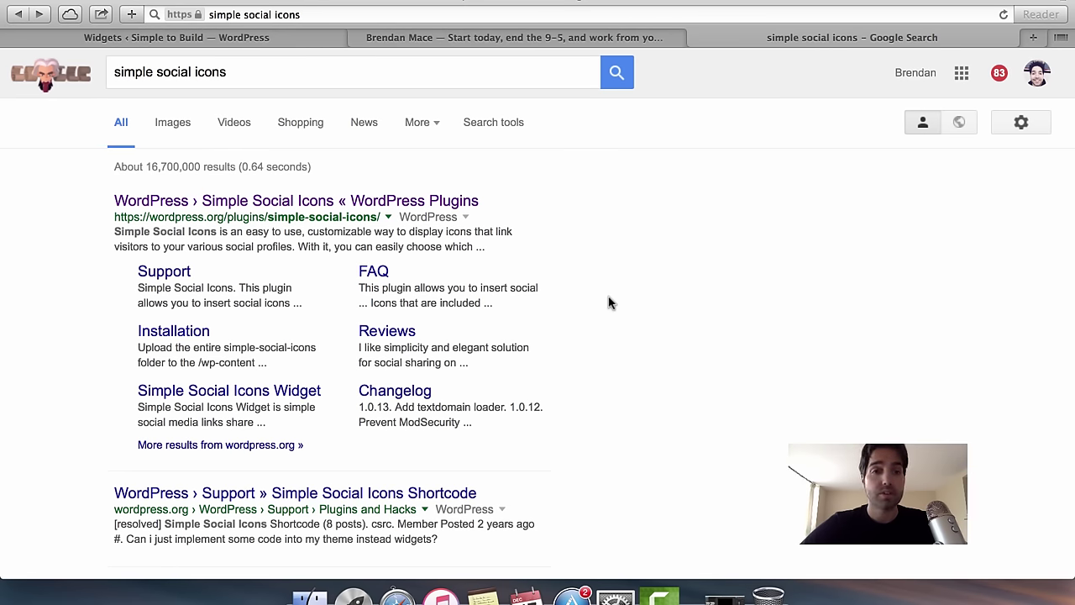
Download Simple Social Icons version 1.0.13 from its WordPress.org page and close that tab.
{"action": "scroll", "coordinate": [610, 303], "scroll_direction": "down", "scroll_amount": 1}
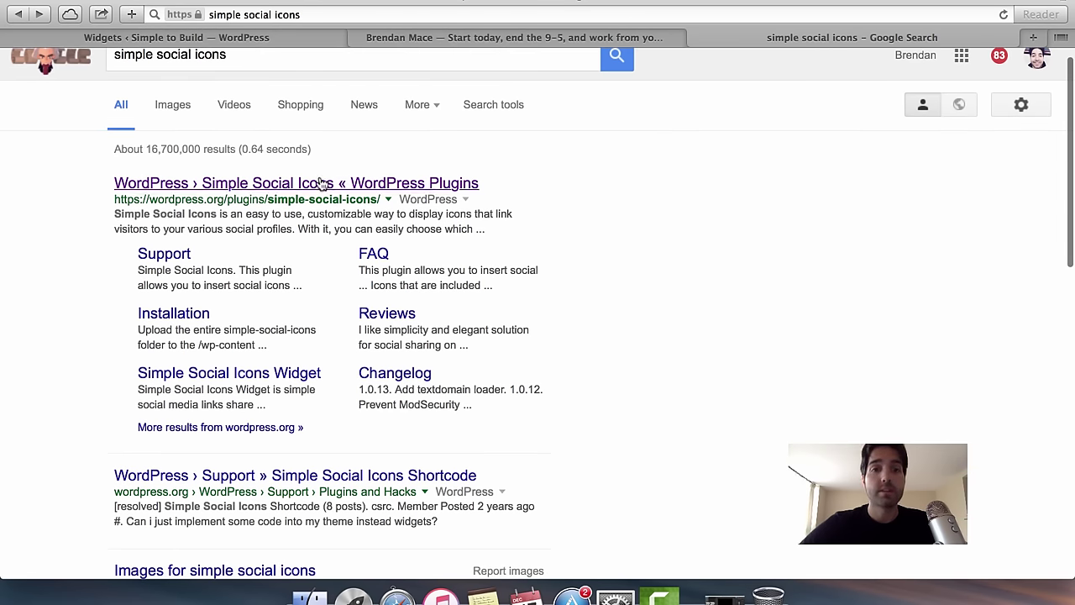
{"action": "scroll", "coordinate": [168, 109], "scroll_direction": "up", "scroll_amount": 1}
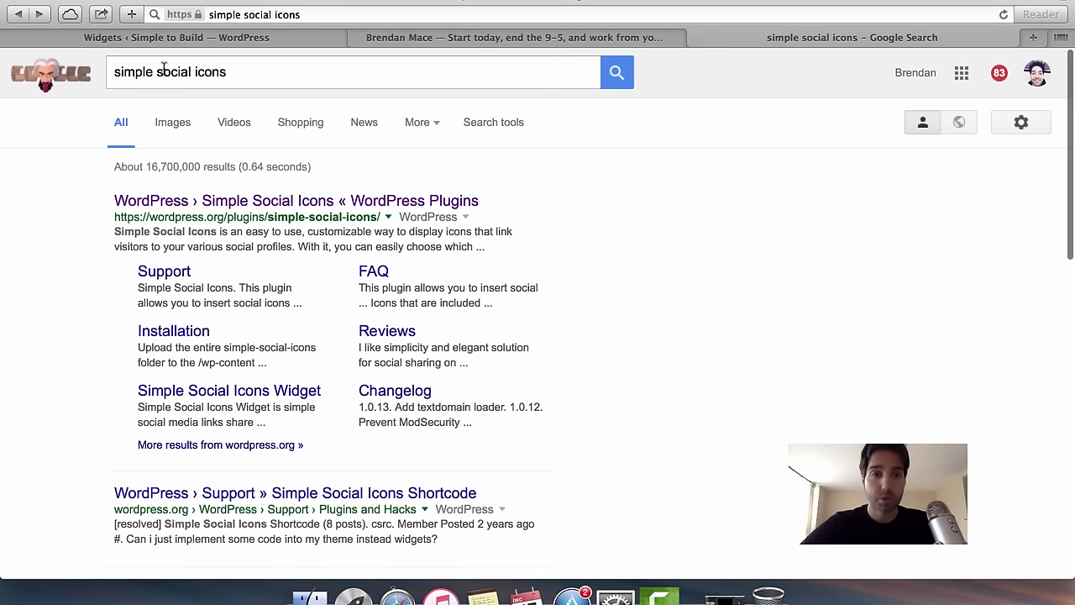
{"action": "left_click", "coordinate": [321, 204]}
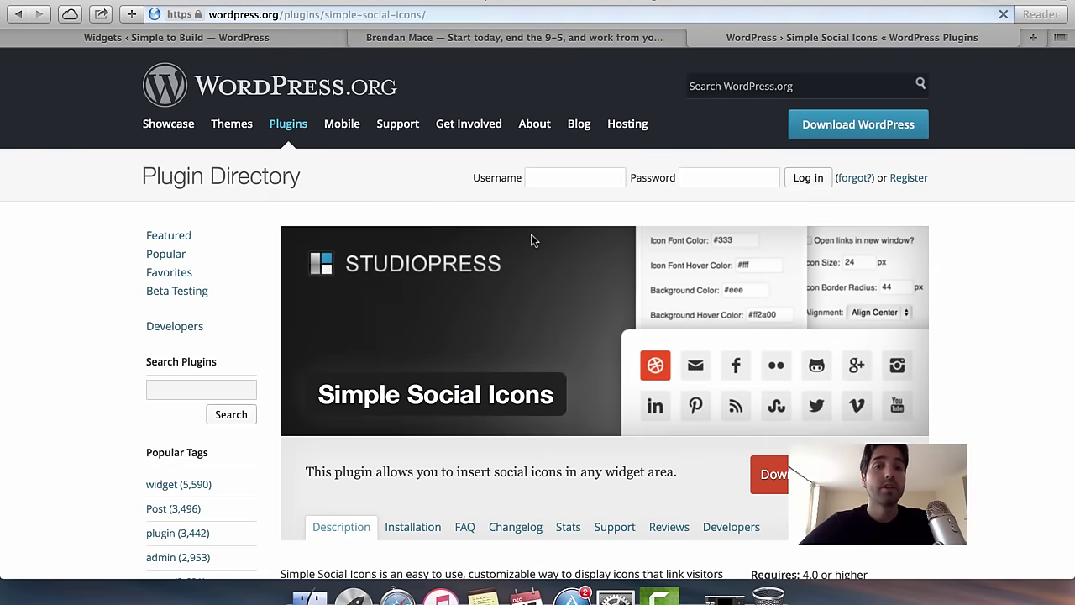
{"action": "scroll", "coordinate": [569, 247], "scroll_direction": "down", "scroll_amount": 3}
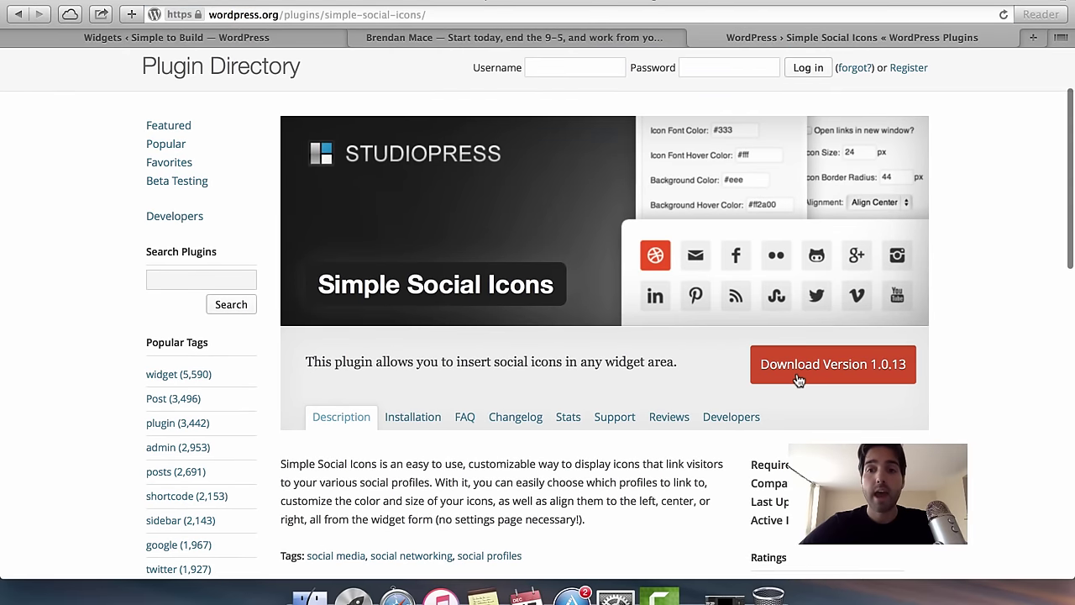
{"action": "left_click", "coordinate": [799, 378]}
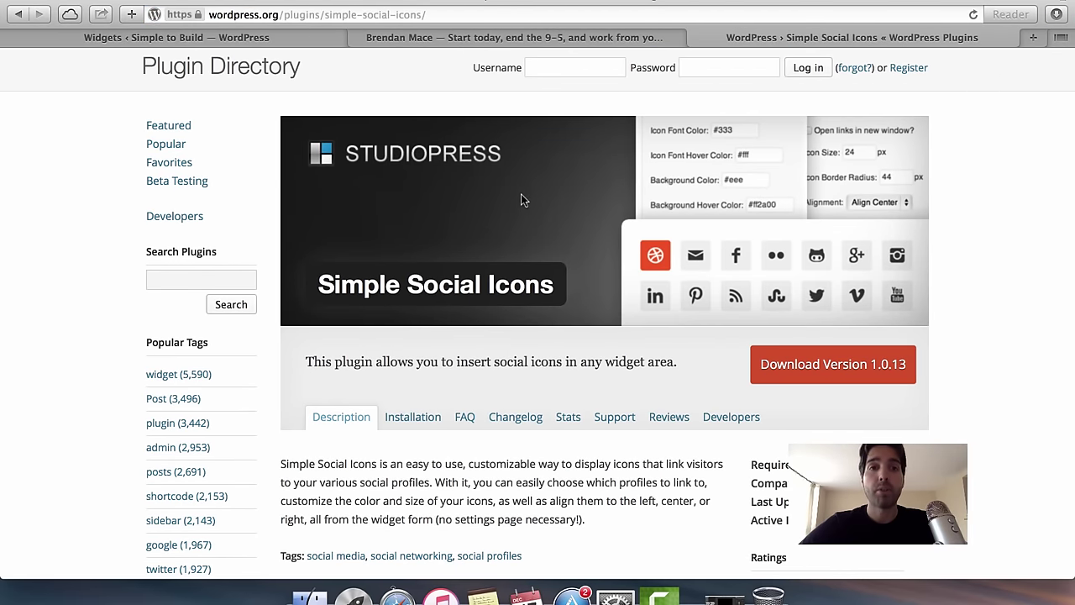
{"action": "key", "text": "super+w"}
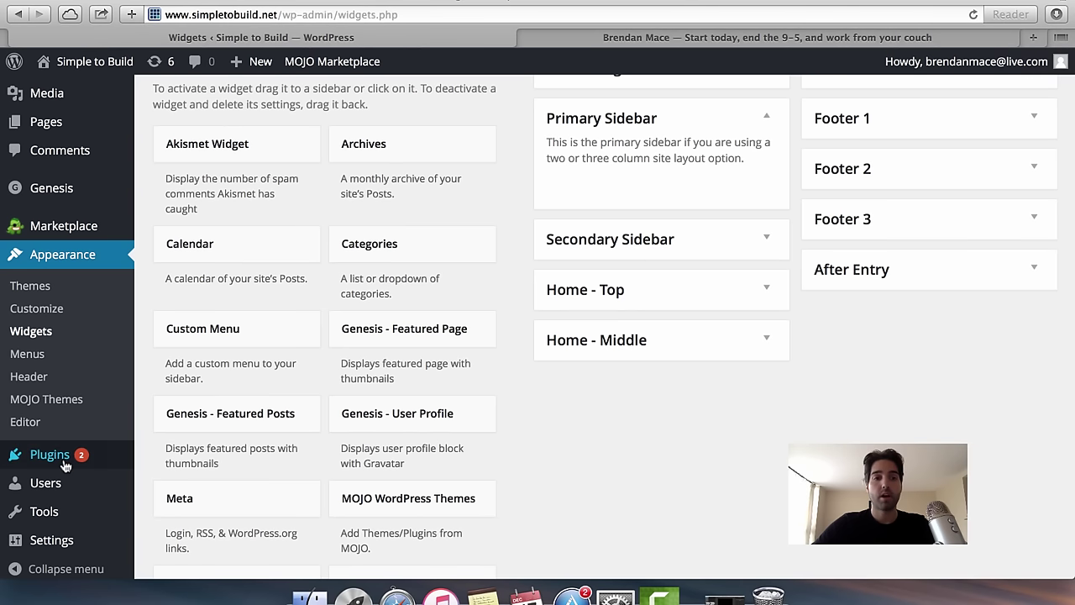
Upload simple-social-icons.zip from the Desktop via Add Plugins and install it.
{"action": "mouse_move", "coordinate": [63, 457]}
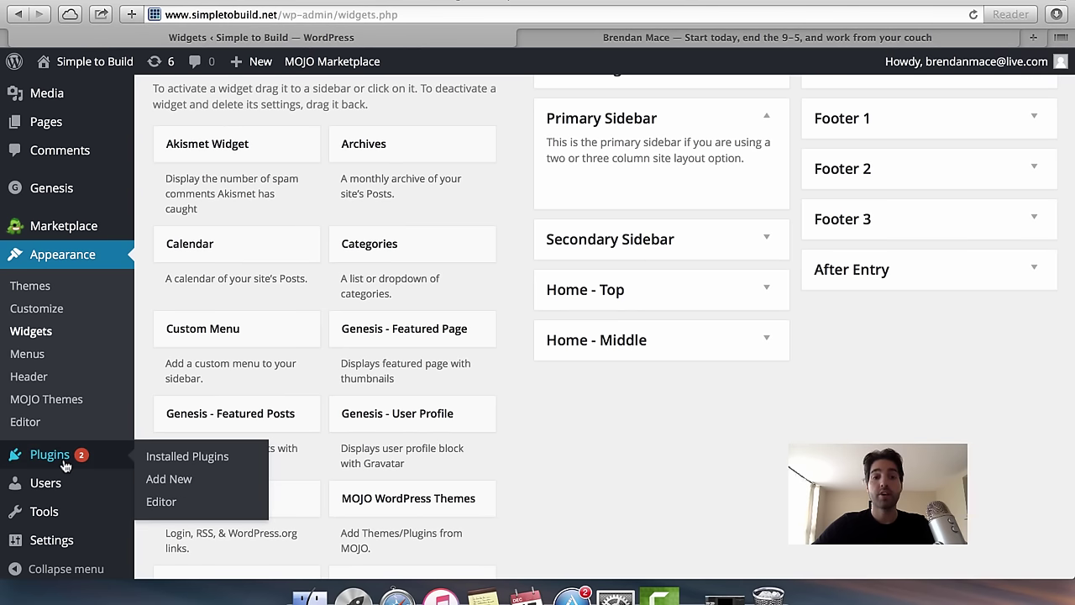
{"action": "left_click", "coordinate": [171, 480]}
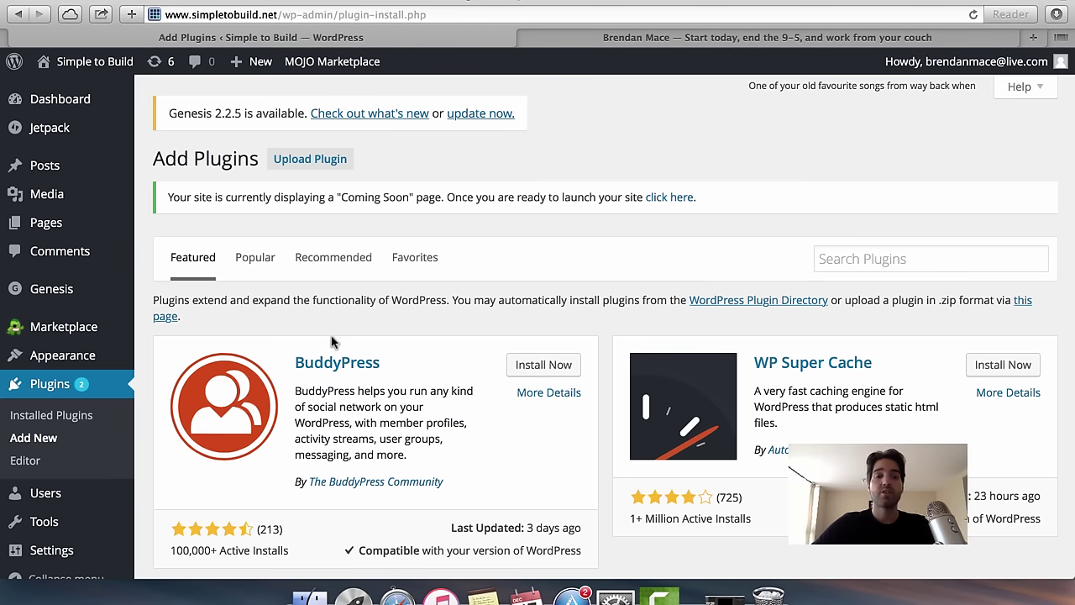
{"action": "left_click", "coordinate": [321, 168]}
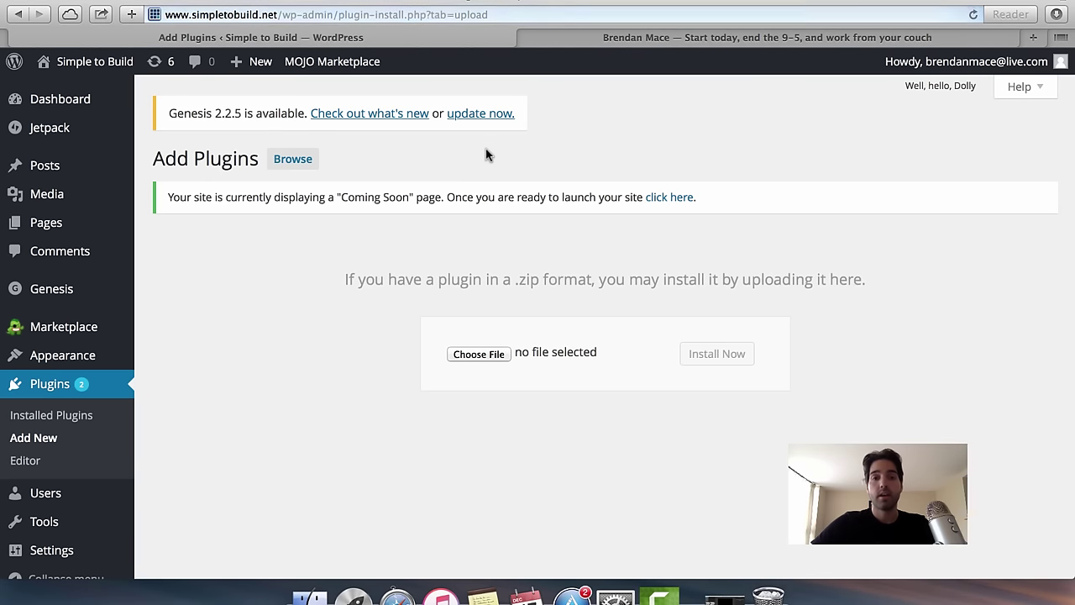
{"action": "left_click", "coordinate": [479, 355]}
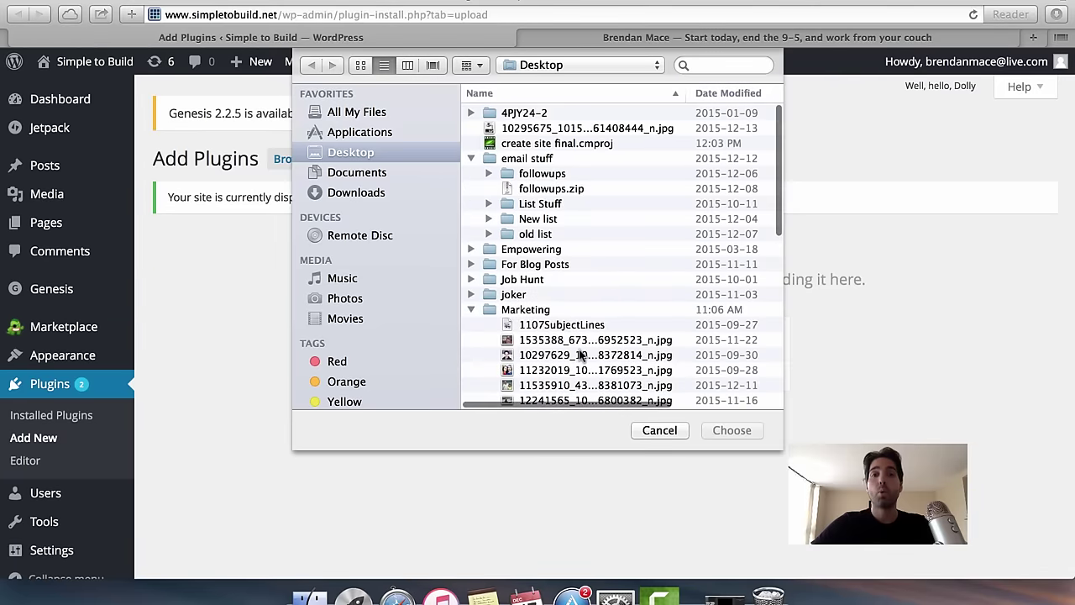
{"action": "scroll", "coordinate": [583, 356], "scroll_direction": "down", "scroll_amount": 10}
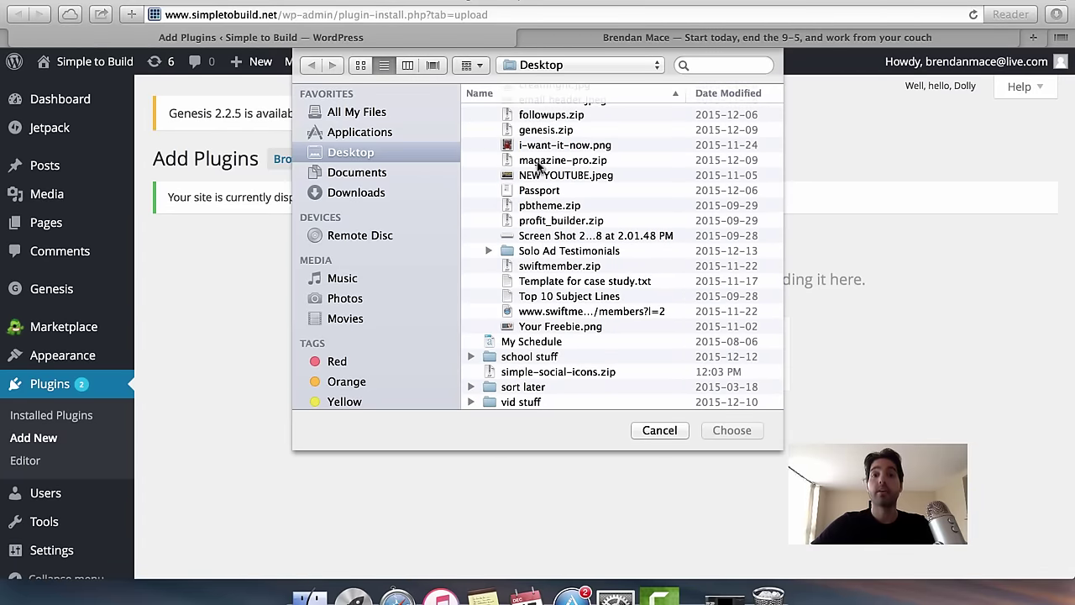
{"action": "scroll", "coordinate": [553, 225], "scroll_direction": "up", "scroll_amount": 5}
{"action": "scroll", "coordinate": [554, 225], "scroll_direction": "up", "scroll_amount": 8}
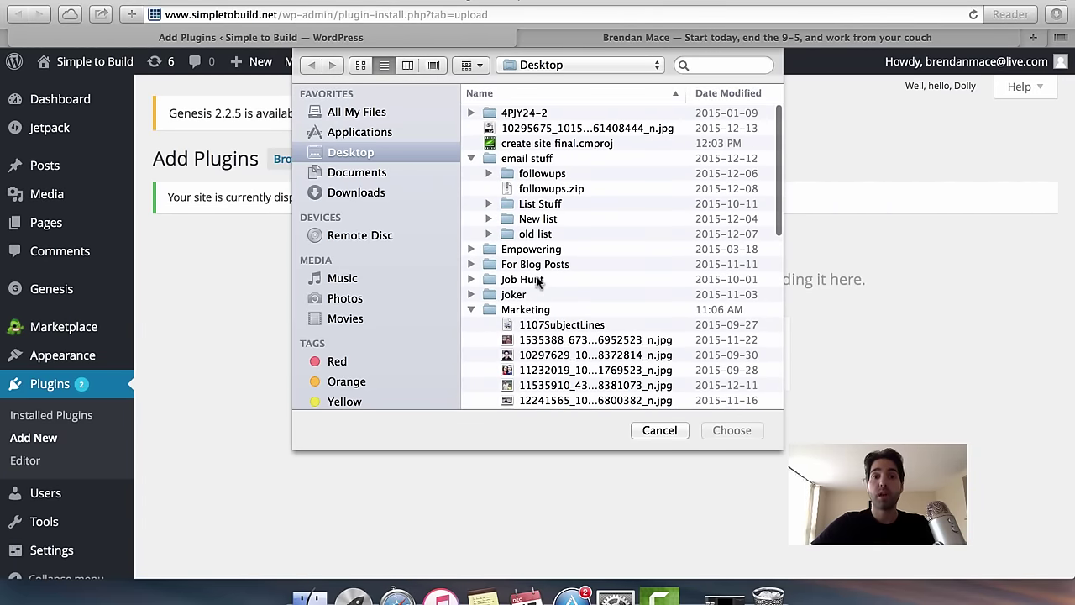
{"action": "left_click", "coordinate": [472, 310]}
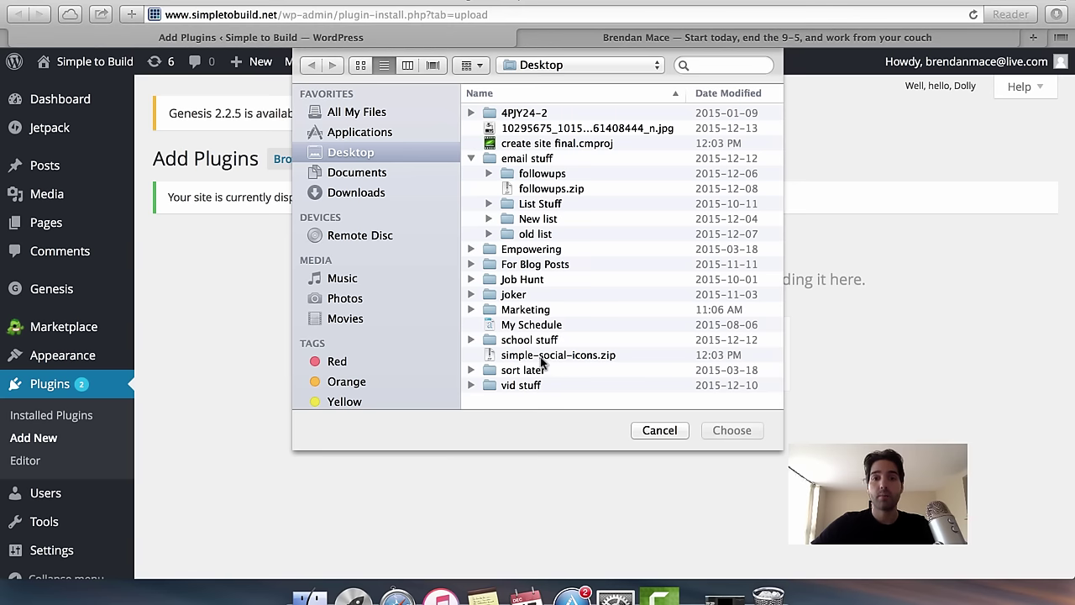
{"action": "double_click", "coordinate": [541, 356]}
{"action": "left_click", "coordinate": [721, 363]}
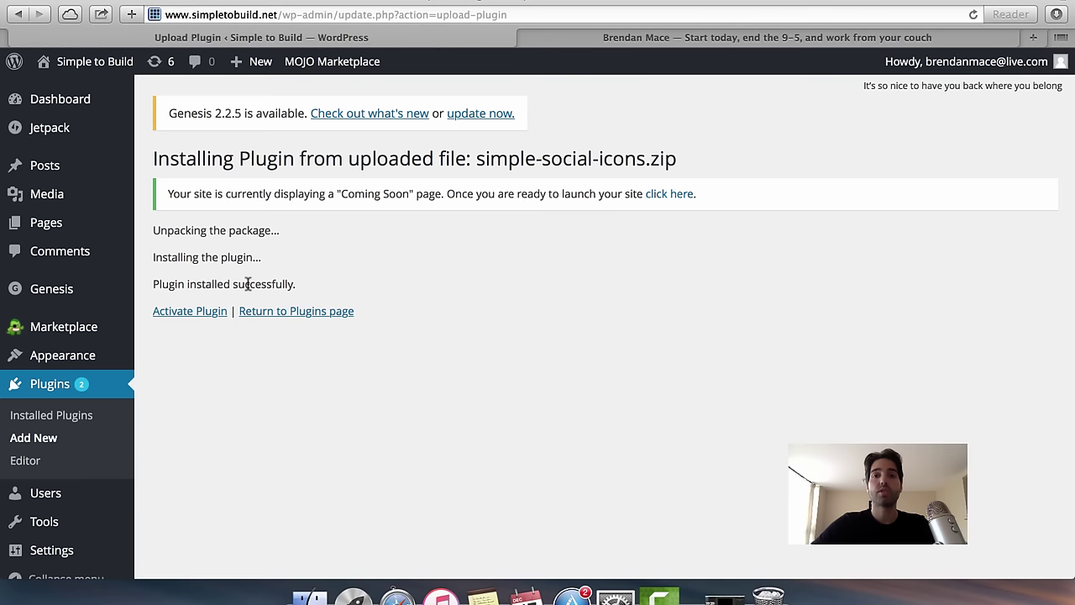
Activate the Simple Social Icons plugin and go to Appearance > Widgets.
{"action": "left_click", "coordinate": [194, 317]}
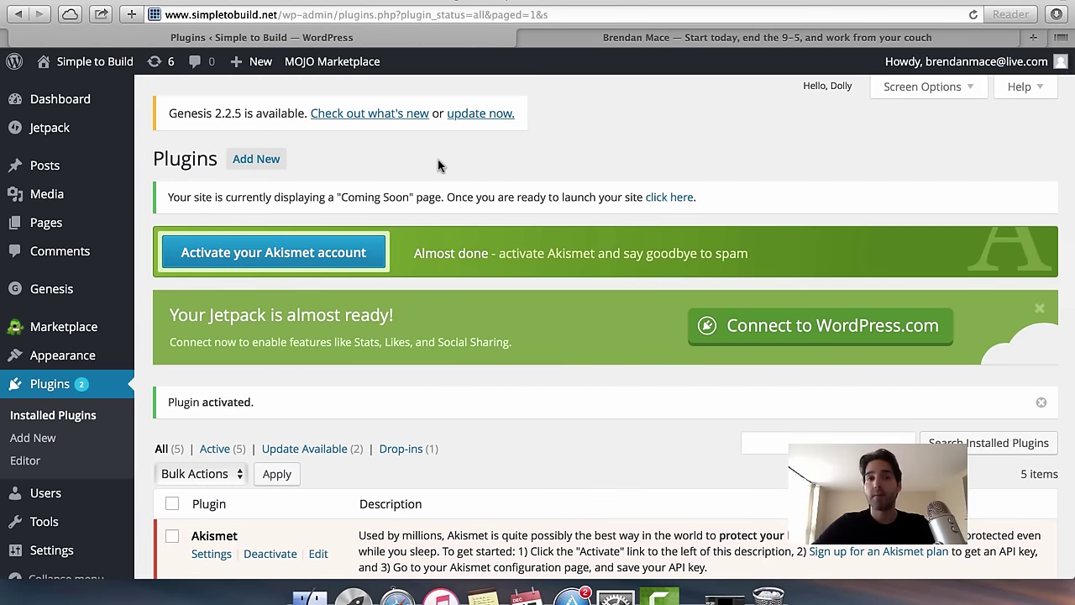
{"action": "mouse_move", "coordinate": [73, 366]}
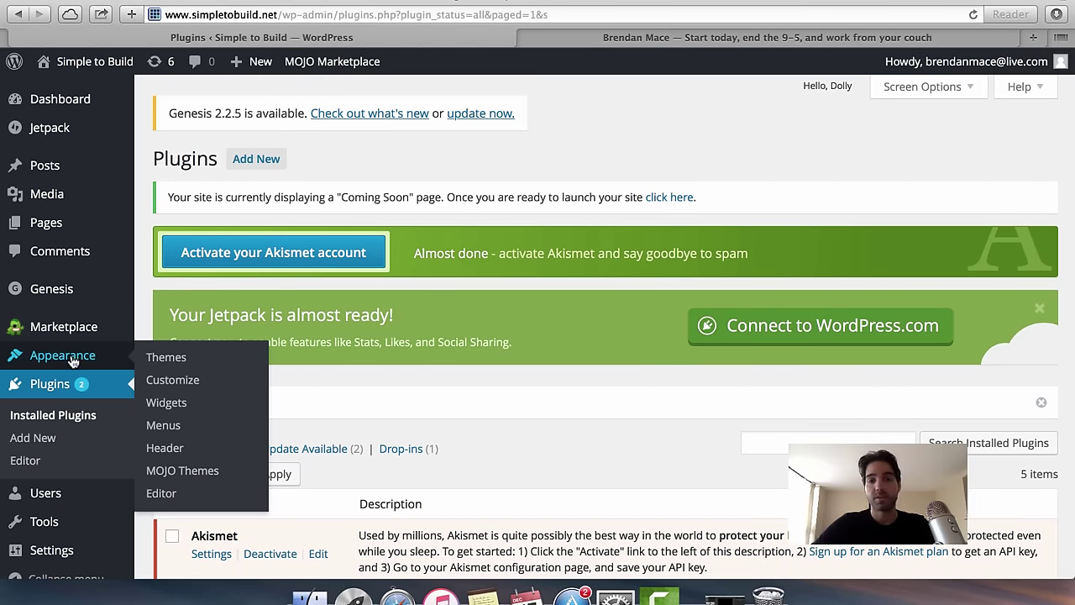
{"action": "left_click", "coordinate": [179, 409]}
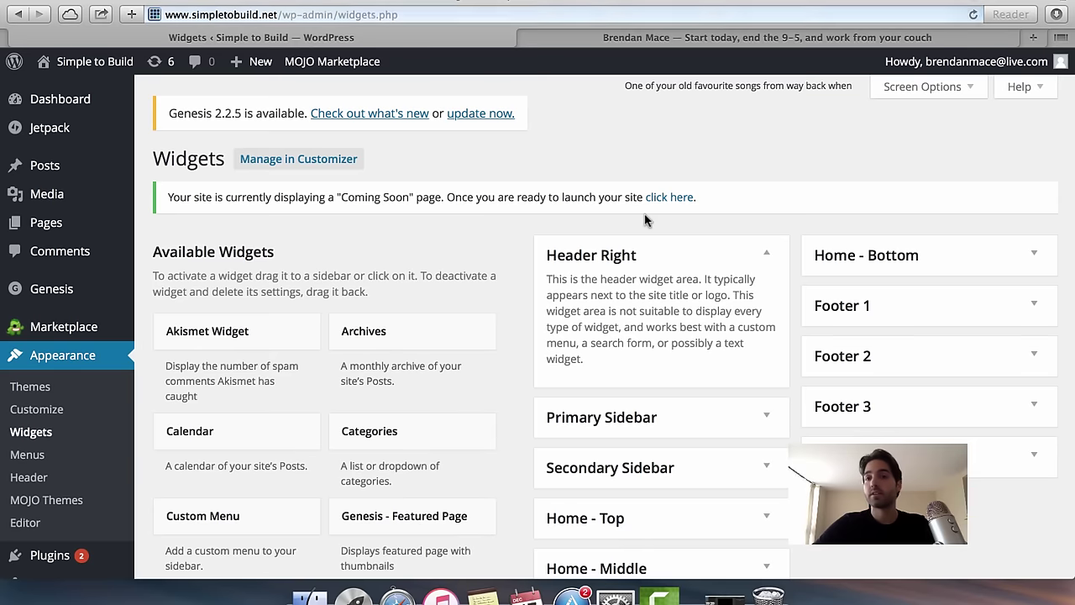
Collapse Header Right, expand Primary Sidebar, and drag the Simple Social Icons widget into it.
{"action": "scroll", "coordinate": [714, 294], "scroll_direction": "down", "scroll_amount": 3}
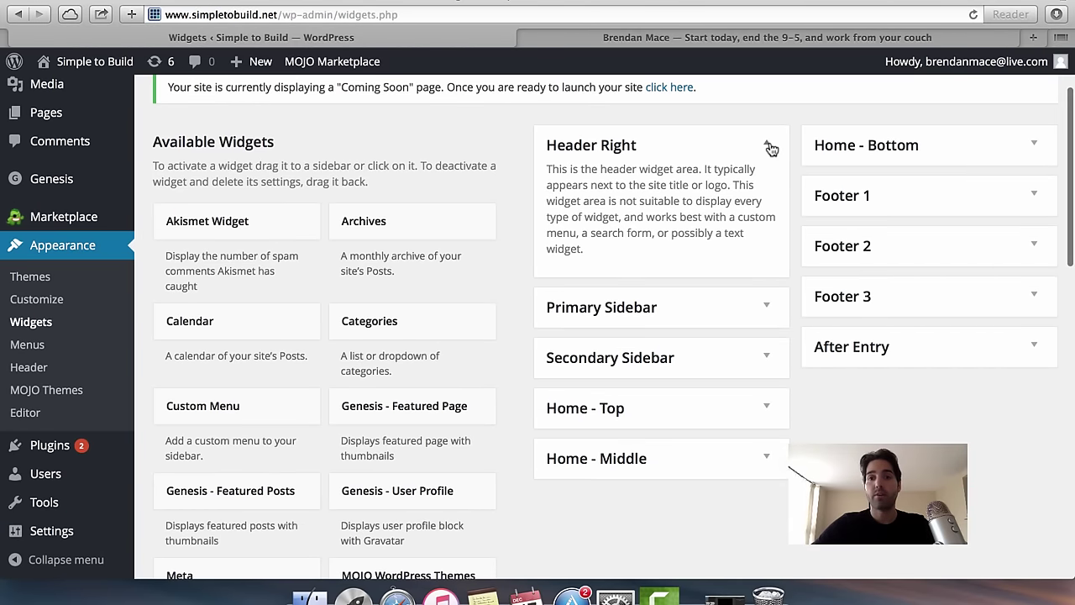
{"action": "left_click", "coordinate": [769, 145]}
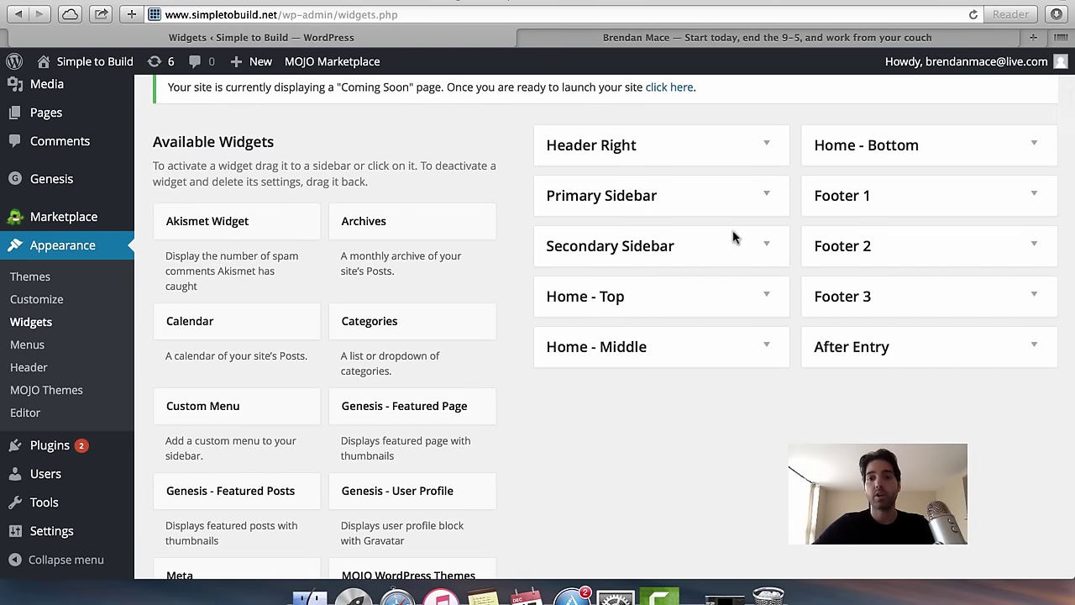
{"action": "left_click", "coordinate": [770, 196]}
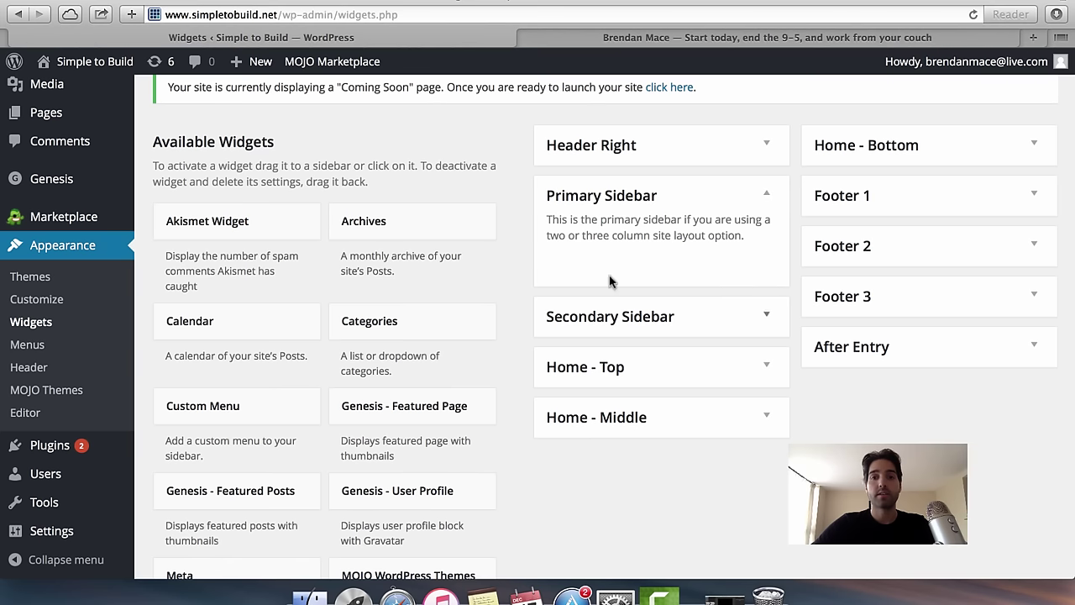
{"action": "scroll", "coordinate": [588, 239], "scroll_direction": "up", "scroll_amount": 1}
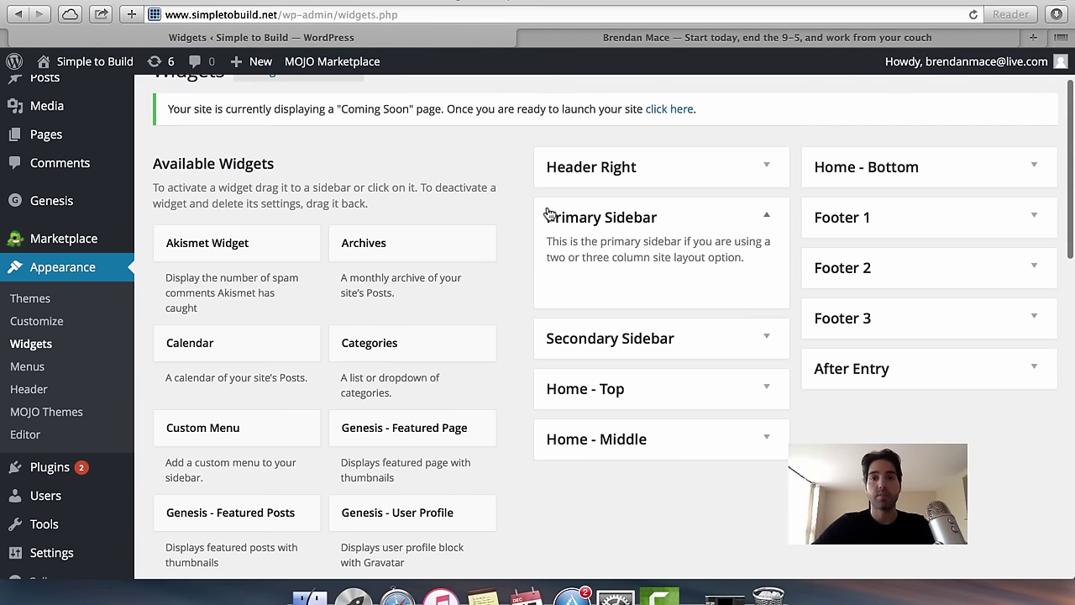
{"action": "scroll", "coordinate": [465, 425], "scroll_direction": "down", "scroll_amount": 8}
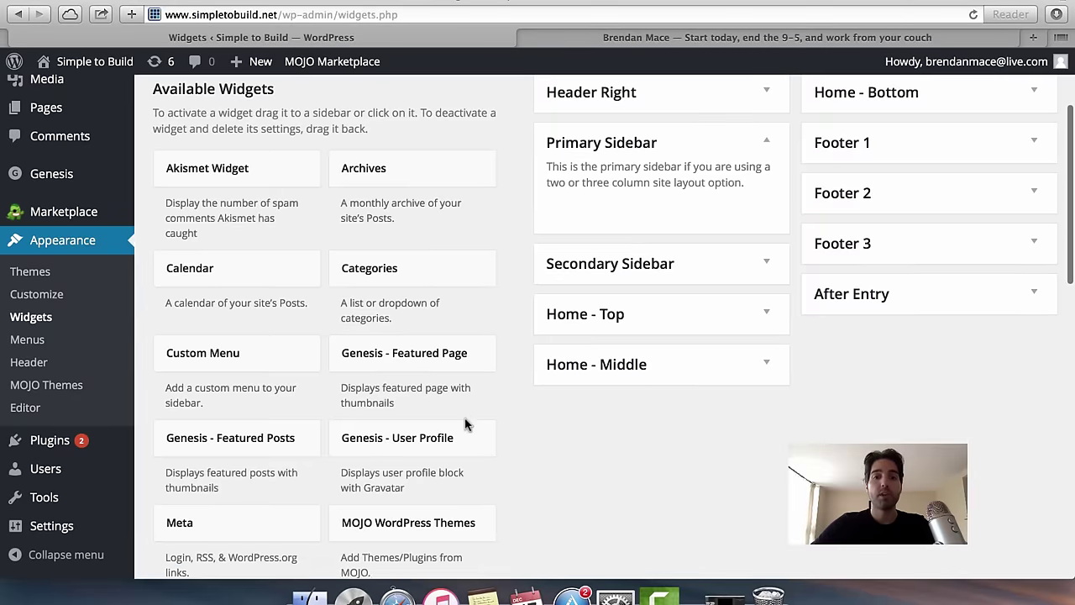
{"action": "scroll", "coordinate": [465, 425], "scroll_direction": "up", "scroll_amount": 8}
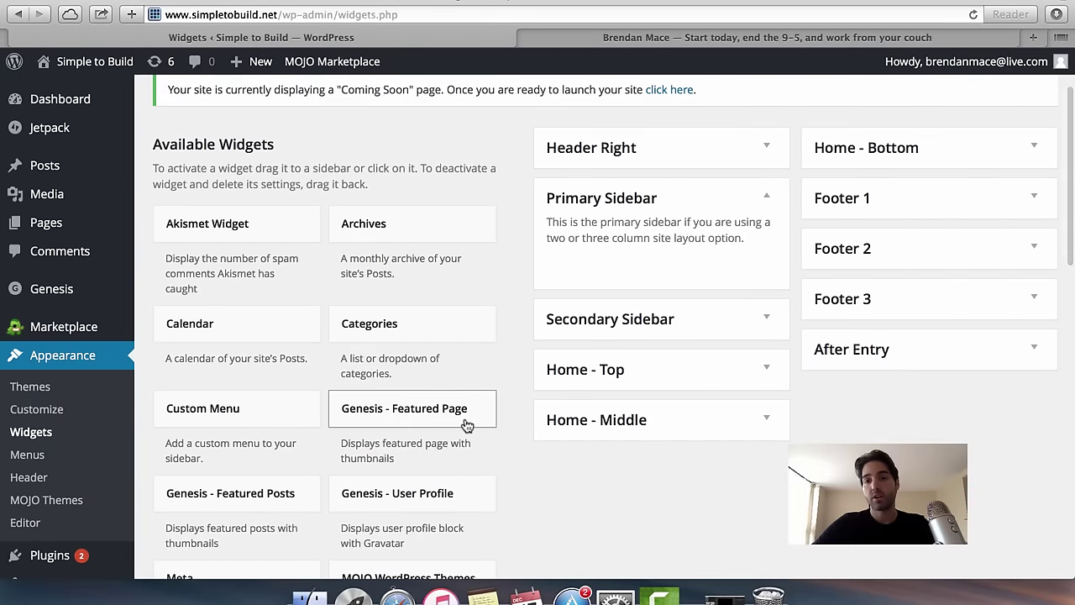
{"action": "scroll", "coordinate": [467, 426], "scroll_direction": "down", "scroll_amount": 2}
{"action": "scroll", "coordinate": [467, 426], "scroll_direction": "down", "scroll_amount": 10}
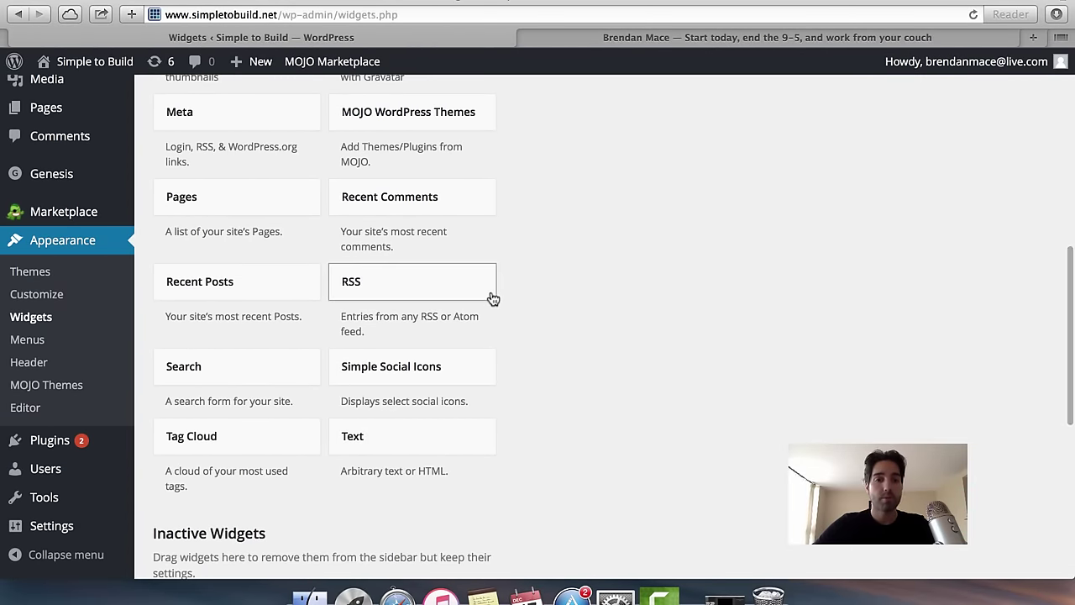
{"action": "scroll", "coordinate": [559, 236], "scroll_direction": "up", "scroll_amount": 2}
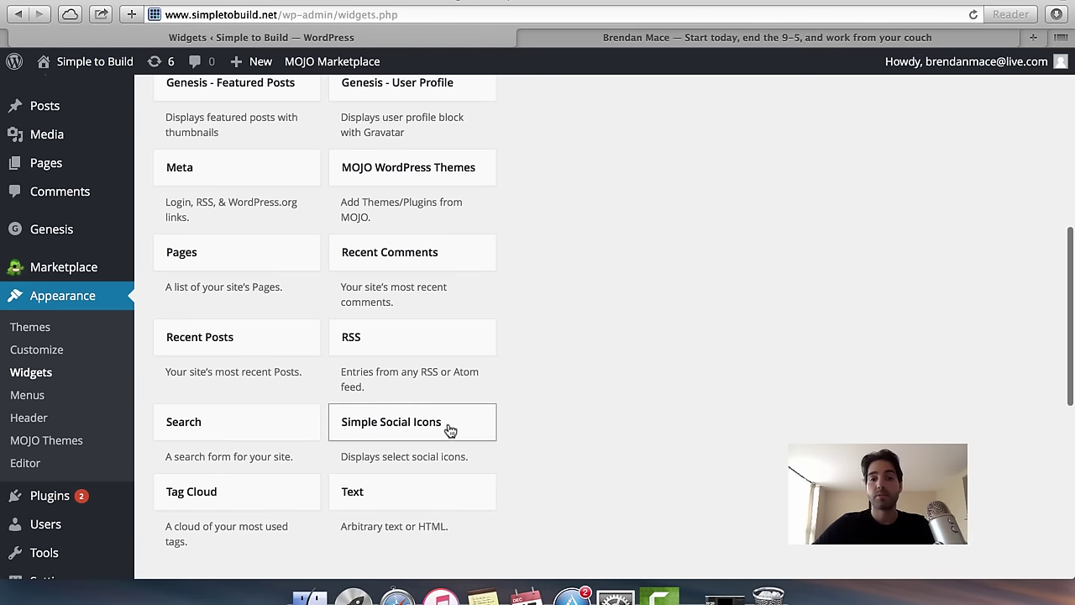
{"action": "scroll", "coordinate": [408, 445], "scroll_direction": "up", "scroll_amount": 5}
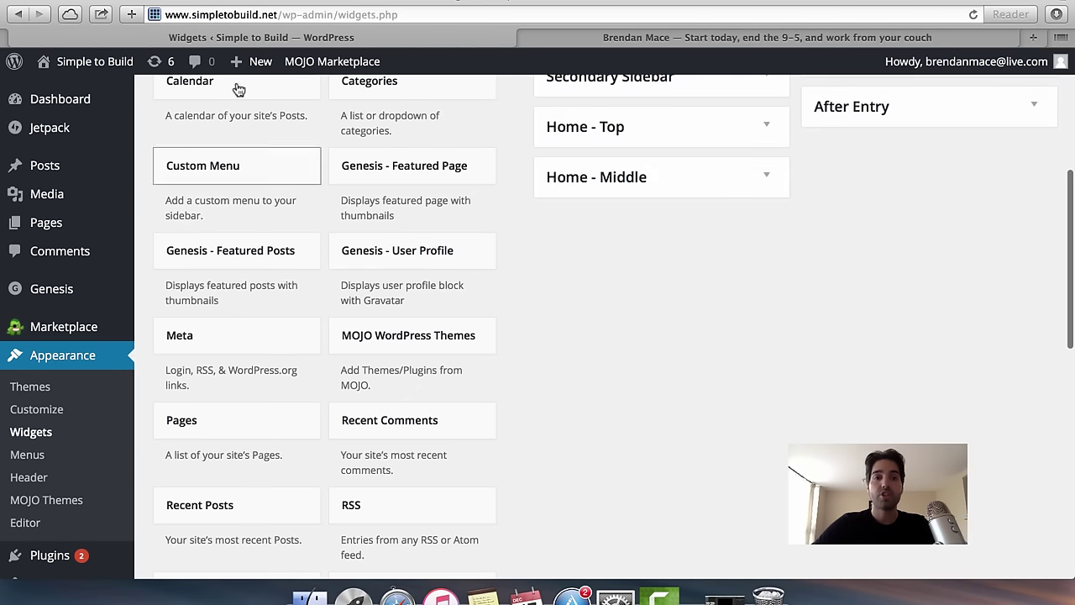
{"action": "scroll", "coordinate": [290, 133], "scroll_direction": "up", "scroll_amount": 8}
{"action": "scroll", "coordinate": [312, 118], "scroll_direction": "down", "scroll_amount": 12}
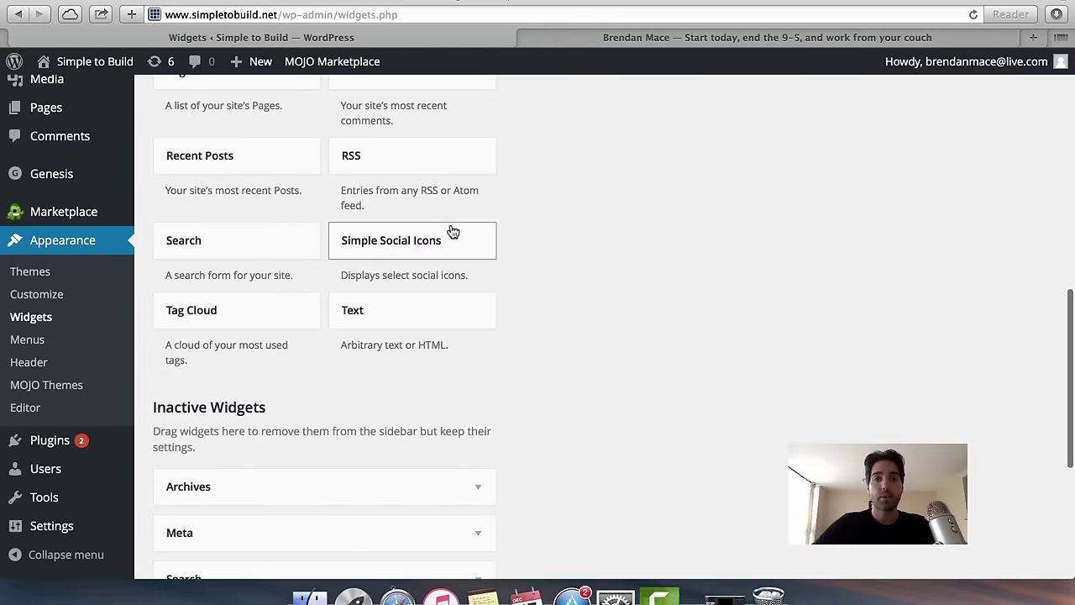
{"action": "left_click_drag", "start_coordinate": [417, 245], "coordinate": [648, 164]}
Title the social icons widget 'Connect with Me...' and save it.
{"action": "scroll", "coordinate": [515, 230], "scroll_direction": "up", "scroll_amount": 5}
{"action": "scroll", "coordinate": [557, 199], "scroll_direction": "up", "scroll_amount": 7}
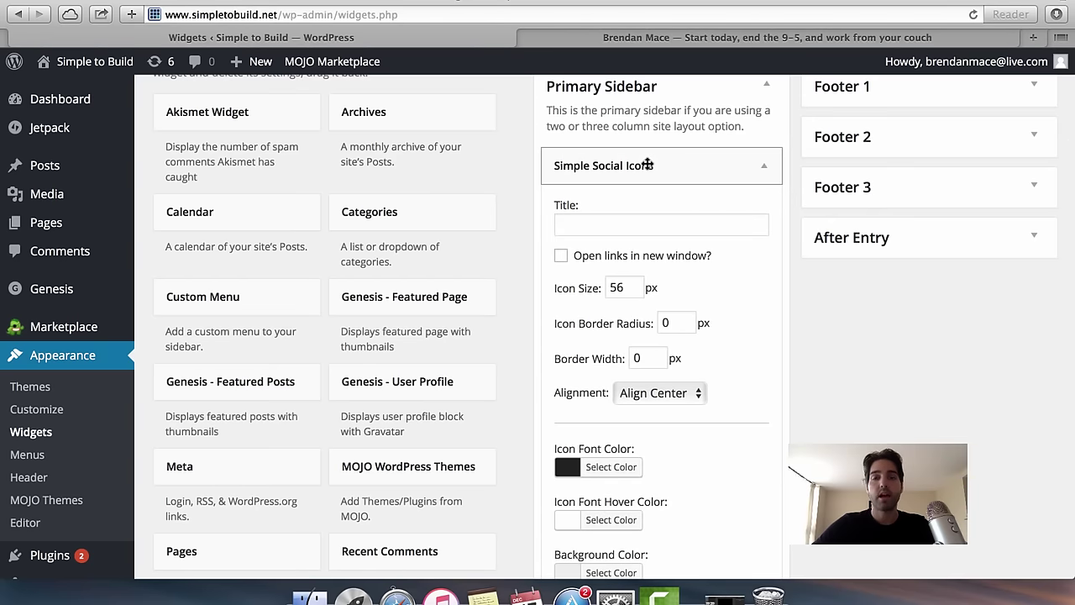
{"action": "left_click", "coordinate": [621, 225]}
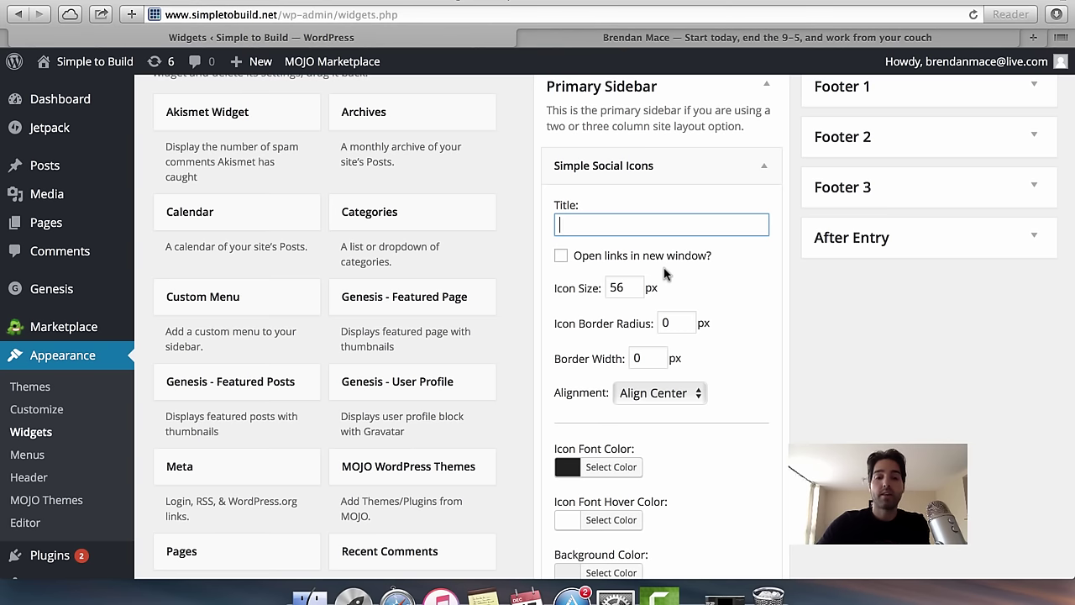
{"action": "type", "text": "Connect with Me..."}
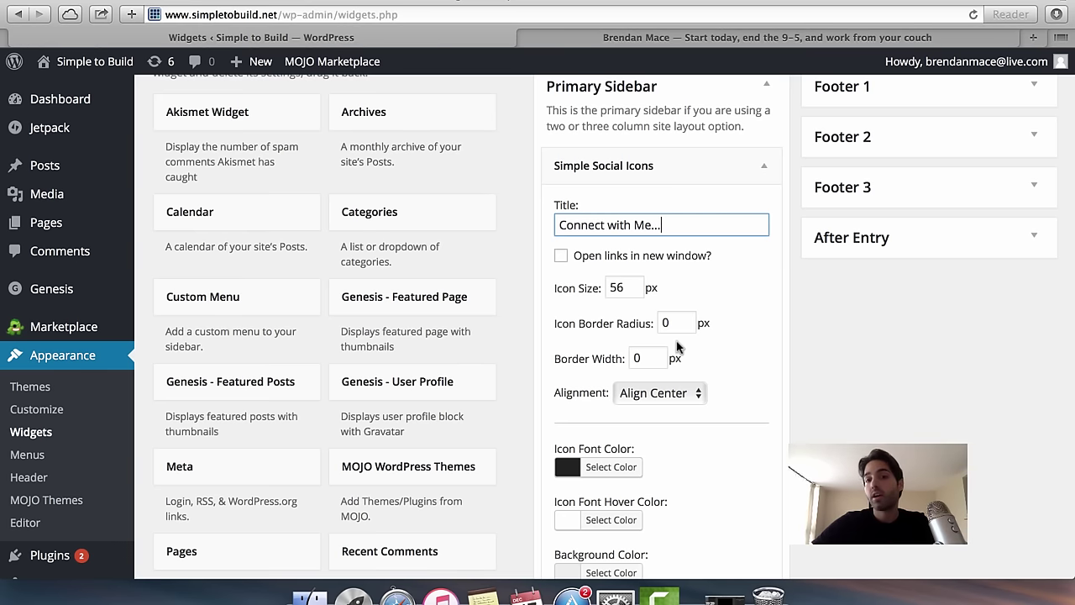
{"action": "scroll", "coordinate": [713, 280], "scroll_direction": "down", "scroll_amount": 2}
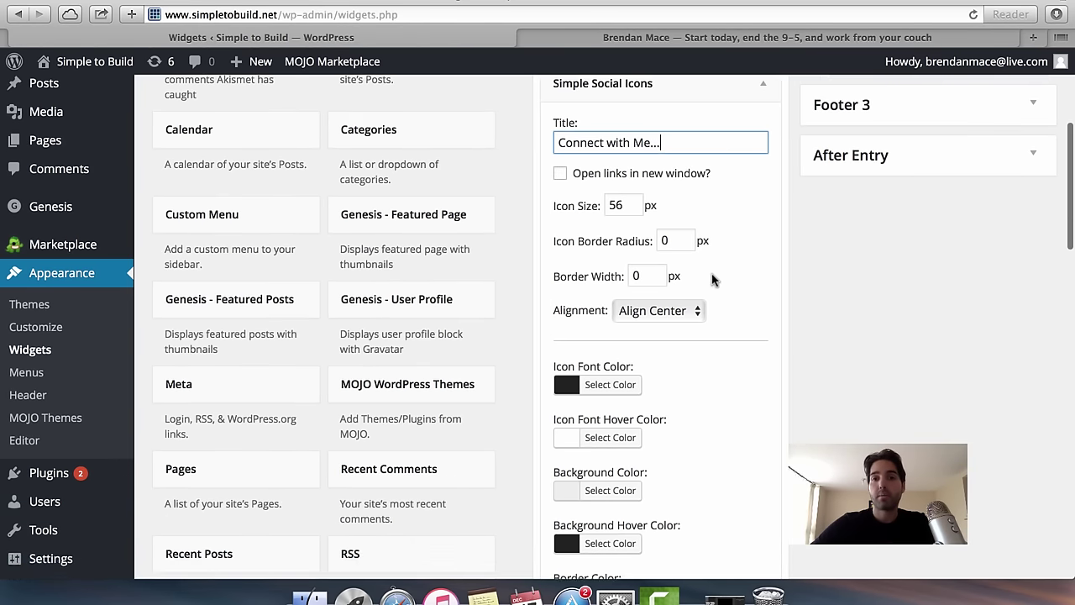
{"action": "scroll", "coordinate": [712, 280], "scroll_direction": "up", "scroll_amount": 1}
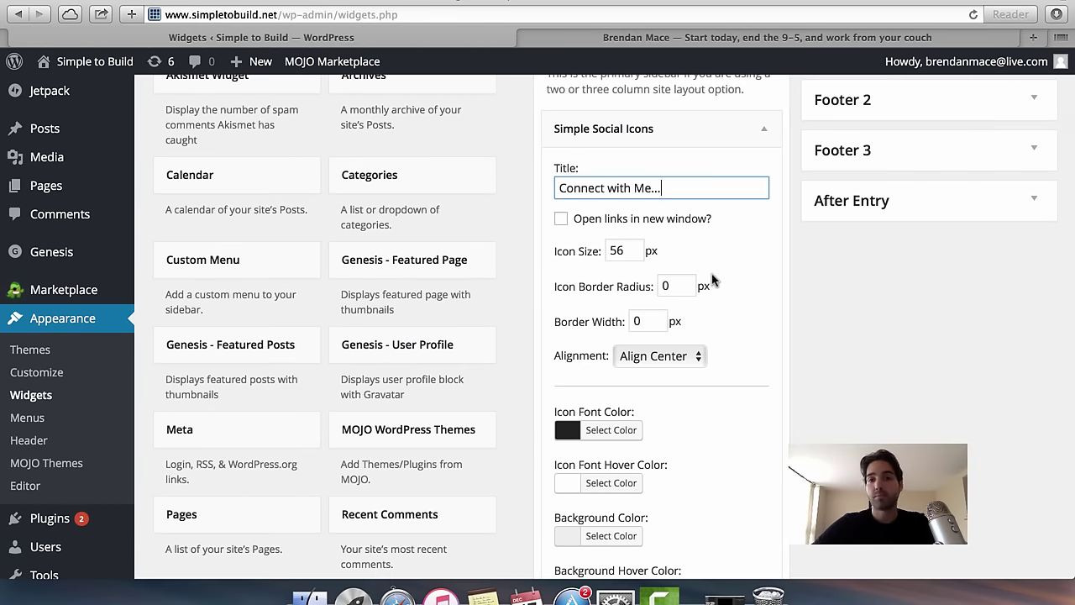
{"action": "scroll", "coordinate": [712, 280], "scroll_direction": "down", "scroll_amount": 10}
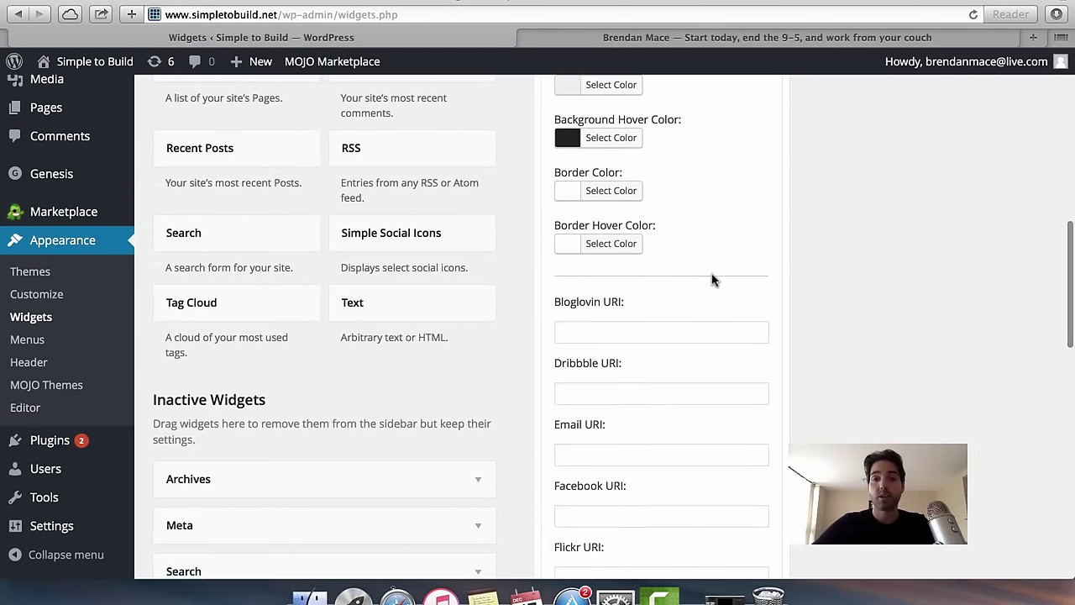
{"action": "scroll", "coordinate": [712, 280], "scroll_direction": "down", "scroll_amount": 20}
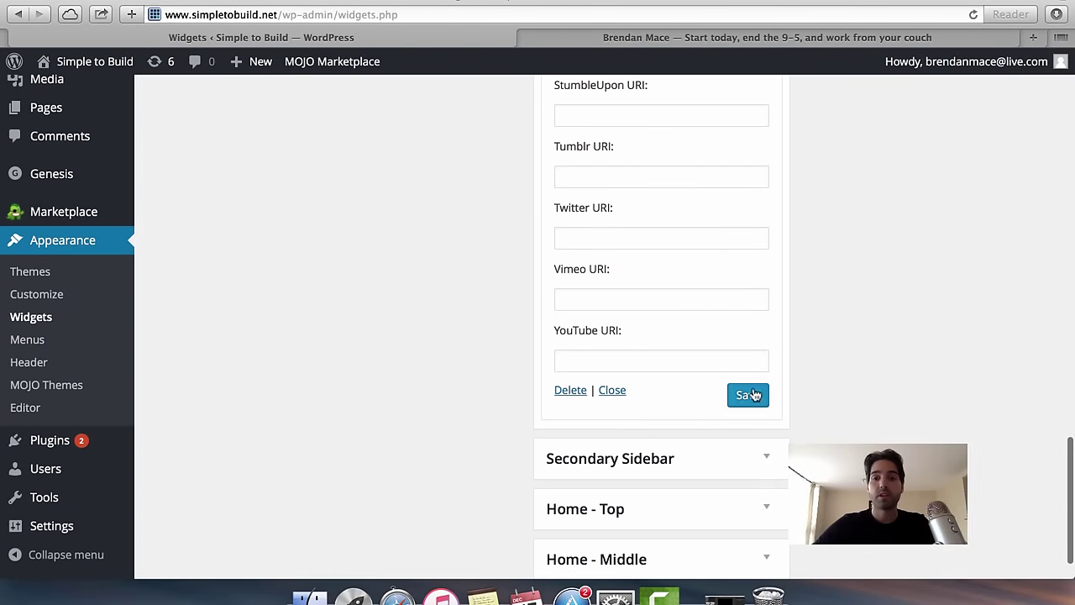
{"action": "left_click", "coordinate": [756, 397]}
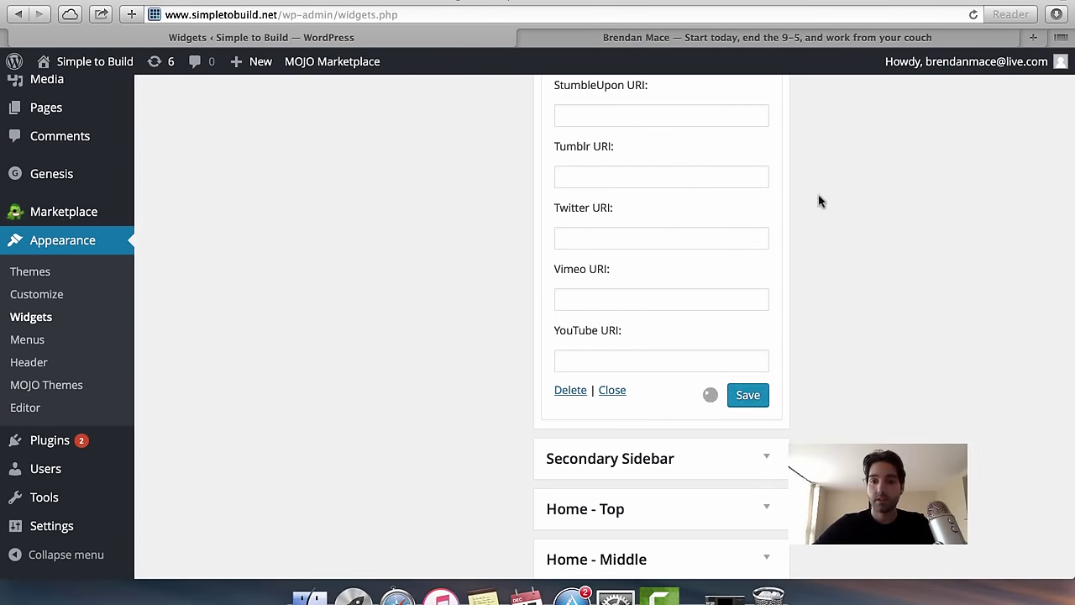
Review the social icons widget settings and save the widget again.
{"action": "scroll", "coordinate": [819, 201], "scroll_direction": "up", "scroll_amount": 15}
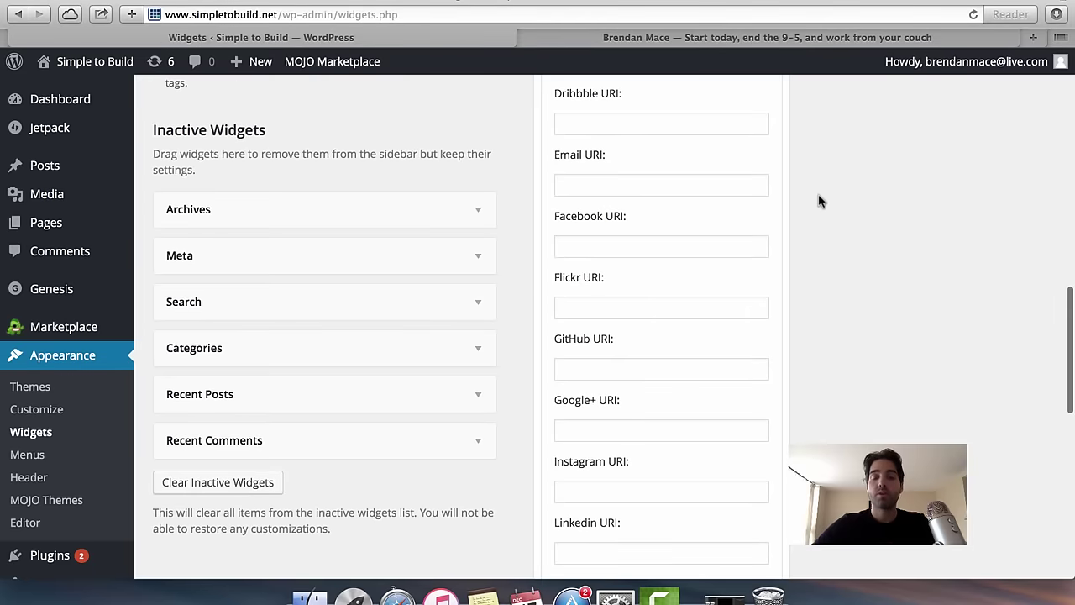
{"action": "scroll", "coordinate": [697, 395], "scroll_direction": "up", "scroll_amount": 3}
{"action": "scroll", "coordinate": [696, 399], "scroll_direction": "up", "scroll_amount": 5}
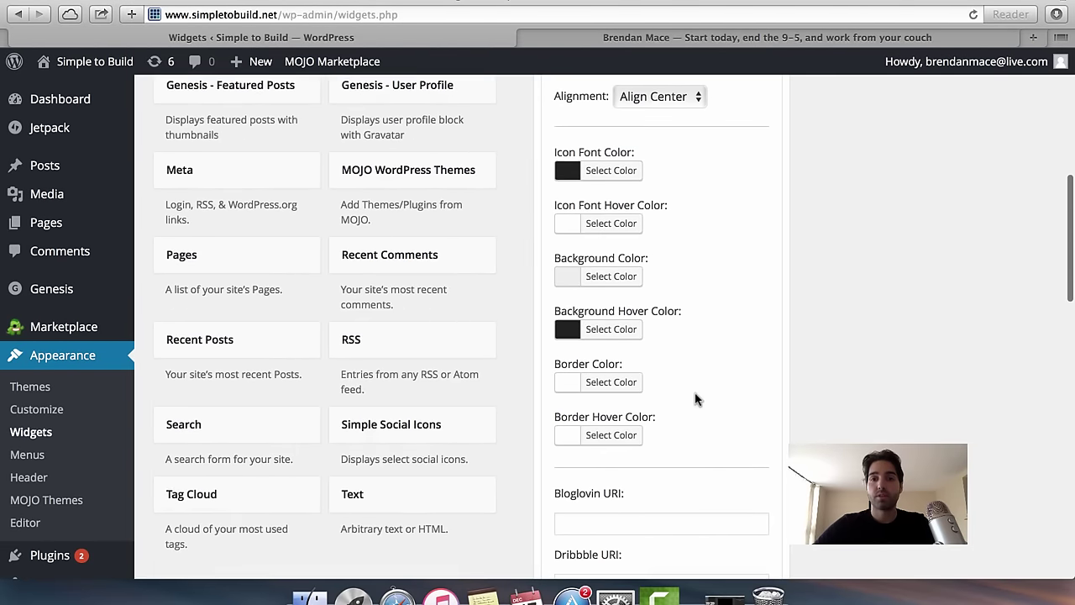
{"action": "scroll", "coordinate": [695, 399], "scroll_direction": "down", "scroll_amount": 8}
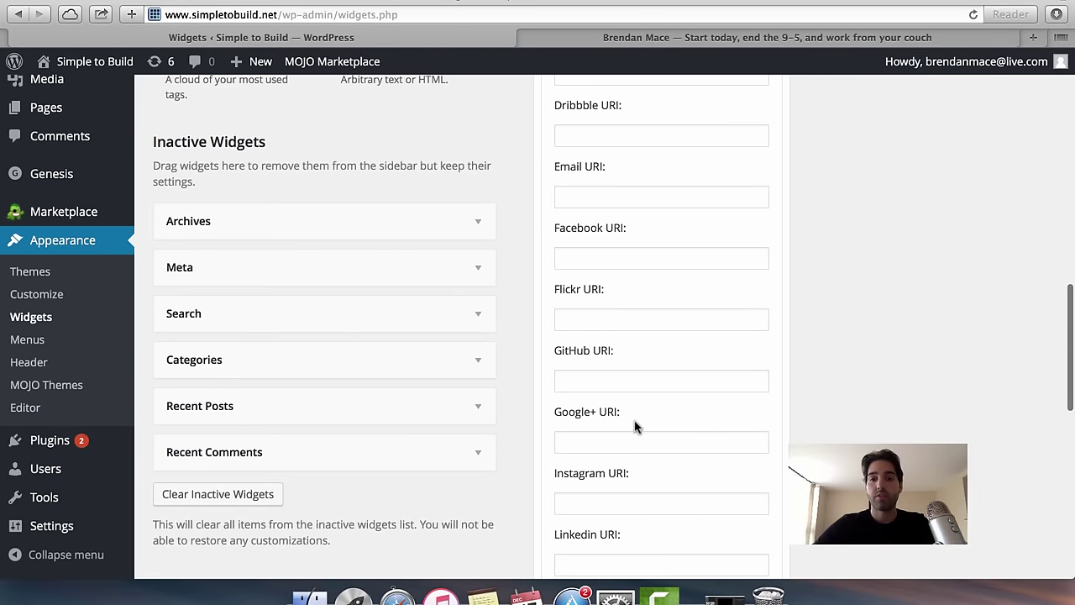
{"action": "scroll", "coordinate": [634, 428], "scroll_direction": "down", "scroll_amount": 2}
{"action": "scroll", "coordinate": [605, 384], "scroll_direction": "down", "scroll_amount": 3}
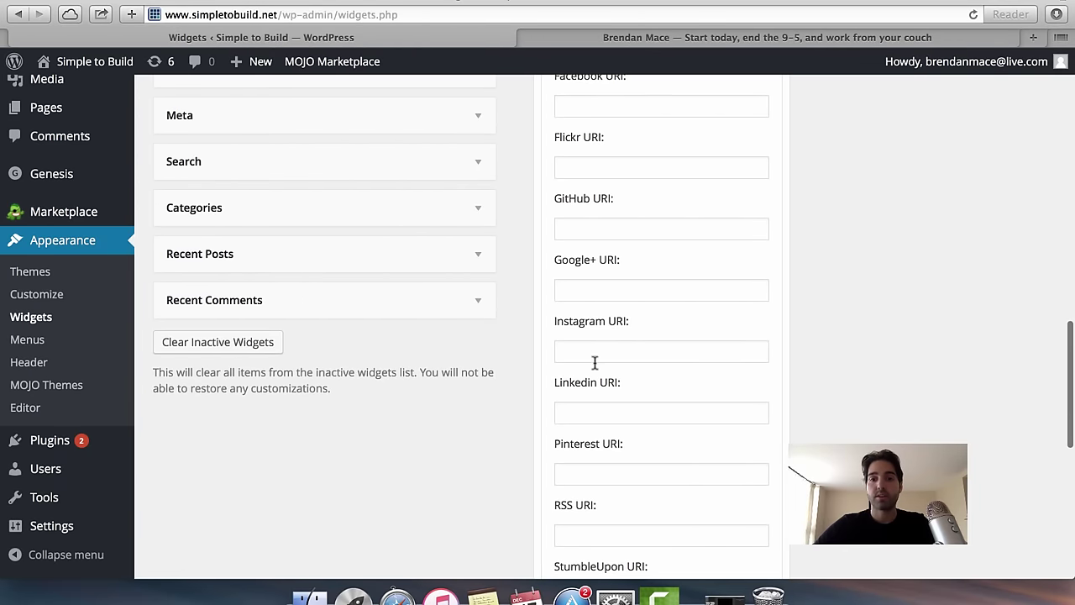
{"action": "scroll", "coordinate": [605, 458], "scroll_direction": "down", "scroll_amount": 5}
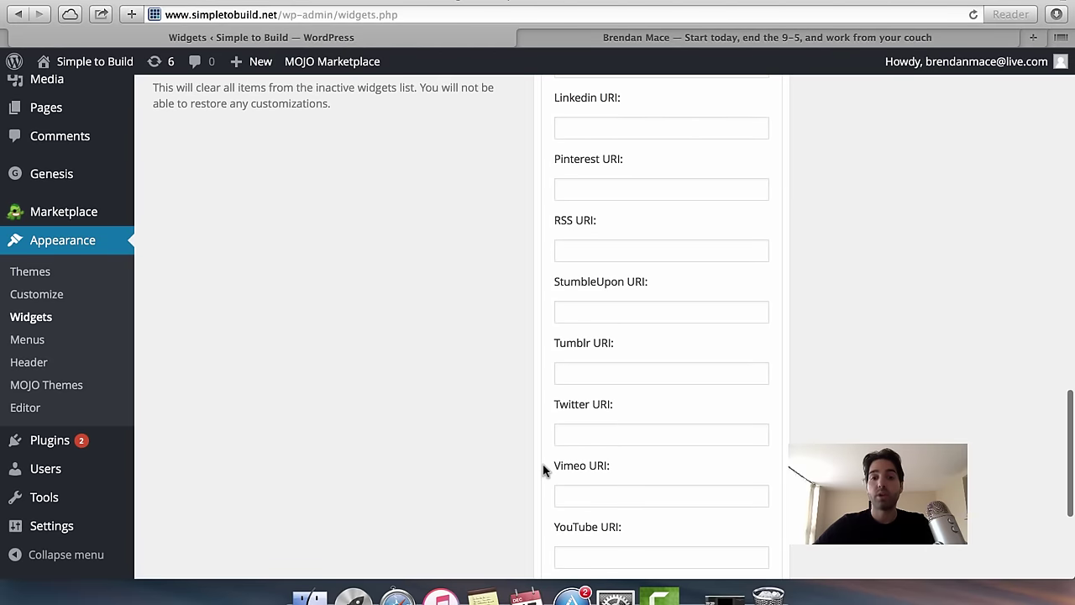
{"action": "scroll", "coordinate": [585, 536], "scroll_direction": "down", "scroll_amount": 2}
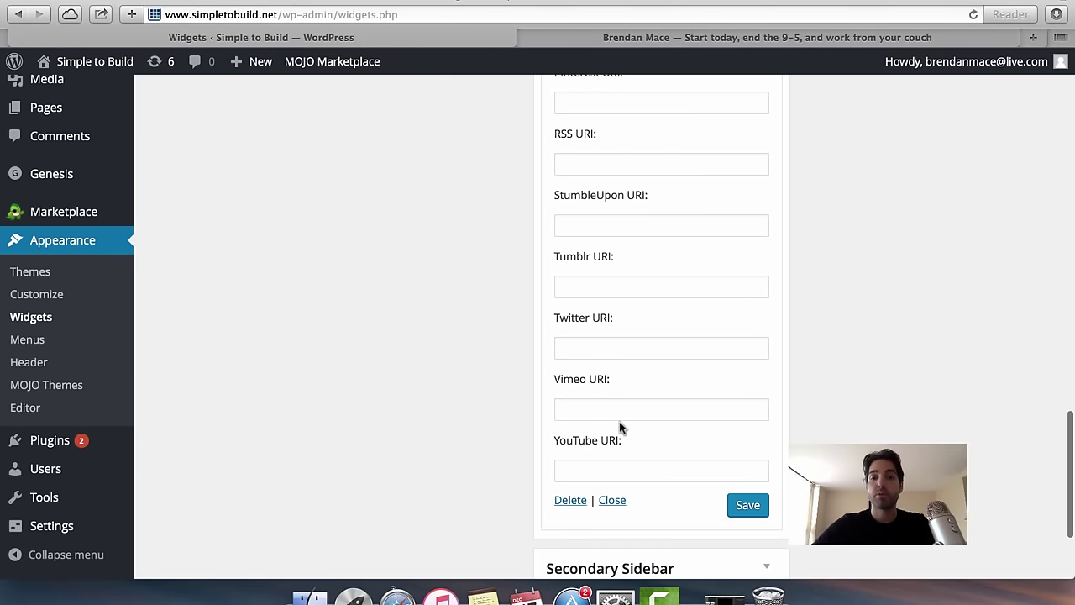
{"action": "scroll", "coordinate": [624, 320], "scroll_direction": "up", "scroll_amount": 10}
{"action": "scroll", "coordinate": [663, 300], "scroll_direction": "up", "scroll_amount": 5}
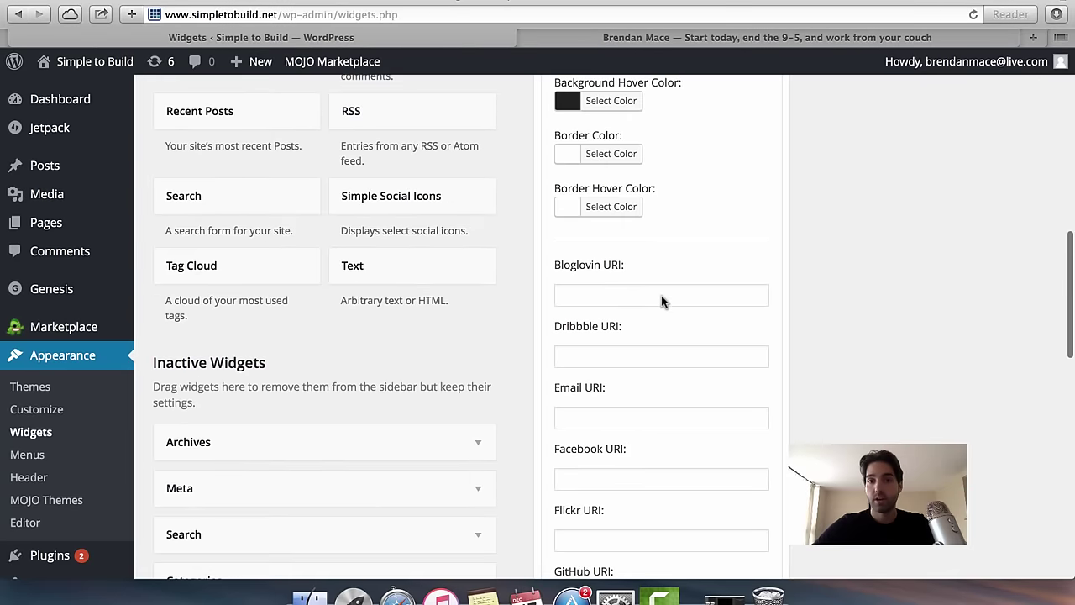
{"action": "scroll", "coordinate": [746, 378], "scroll_direction": "down", "scroll_amount": 10}
{"action": "scroll", "coordinate": [746, 378], "scroll_direction": "up", "scroll_amount": 15}
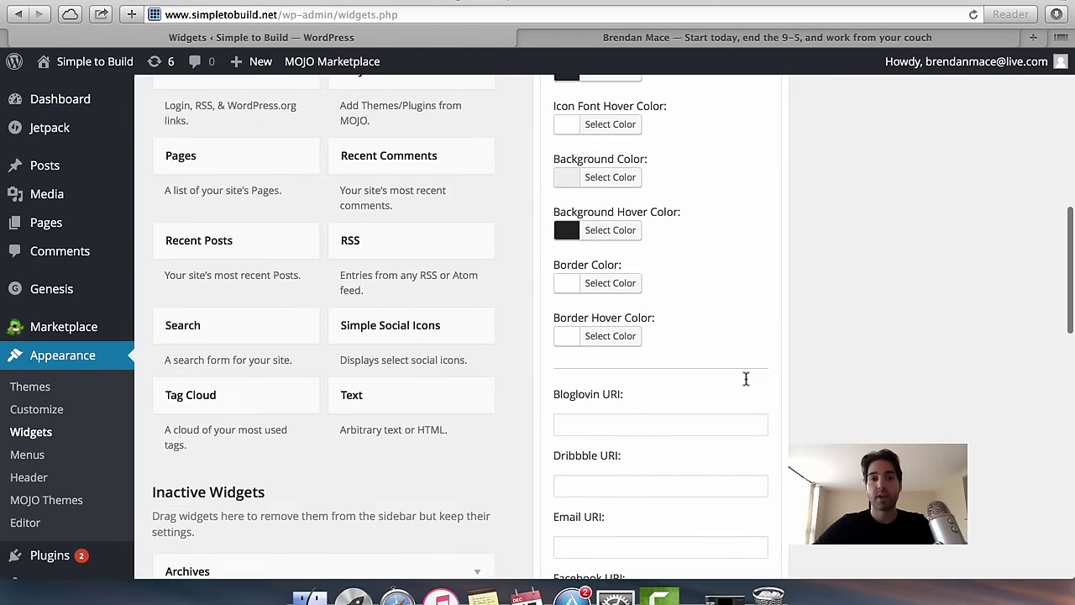
{"action": "scroll", "coordinate": [672, 242], "scroll_direction": "down", "scroll_amount": 10}
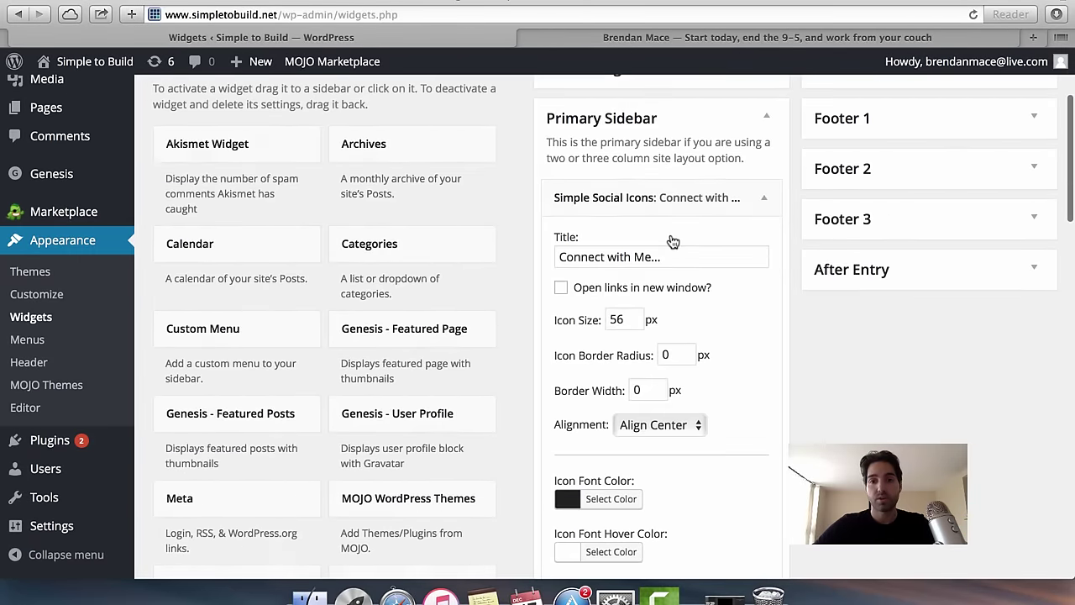
{"action": "scroll", "coordinate": [670, 241], "scroll_direction": "down", "scroll_amount": 8}
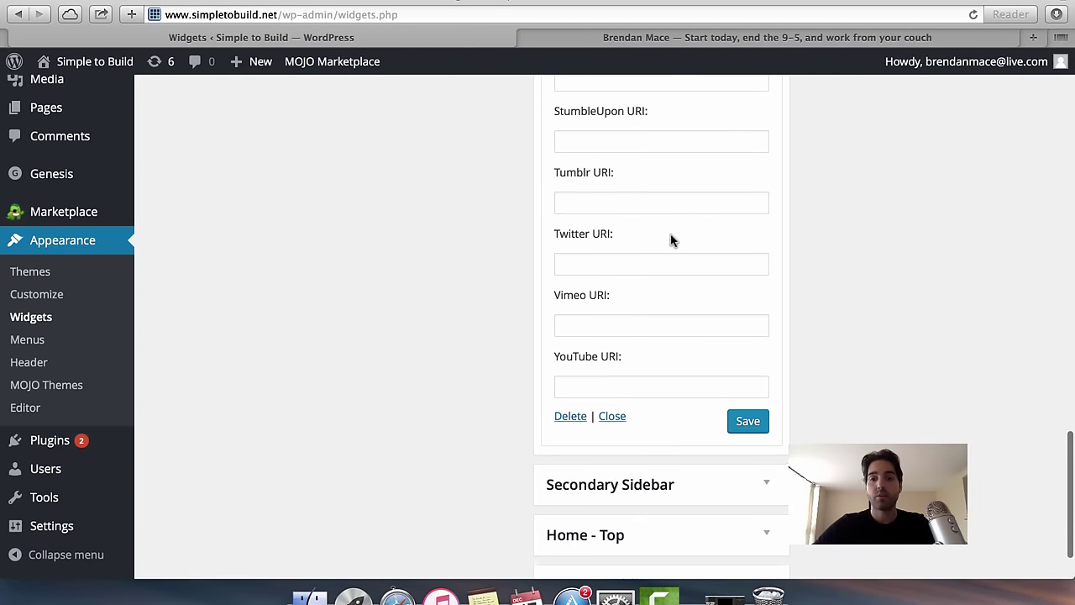
{"action": "left_click", "coordinate": [747, 424]}
Check the 'Connect with Me...' heading on the live site, then return to the Widgets page.
{"action": "scroll", "coordinate": [871, 245], "scroll_direction": "up", "scroll_amount": 10}
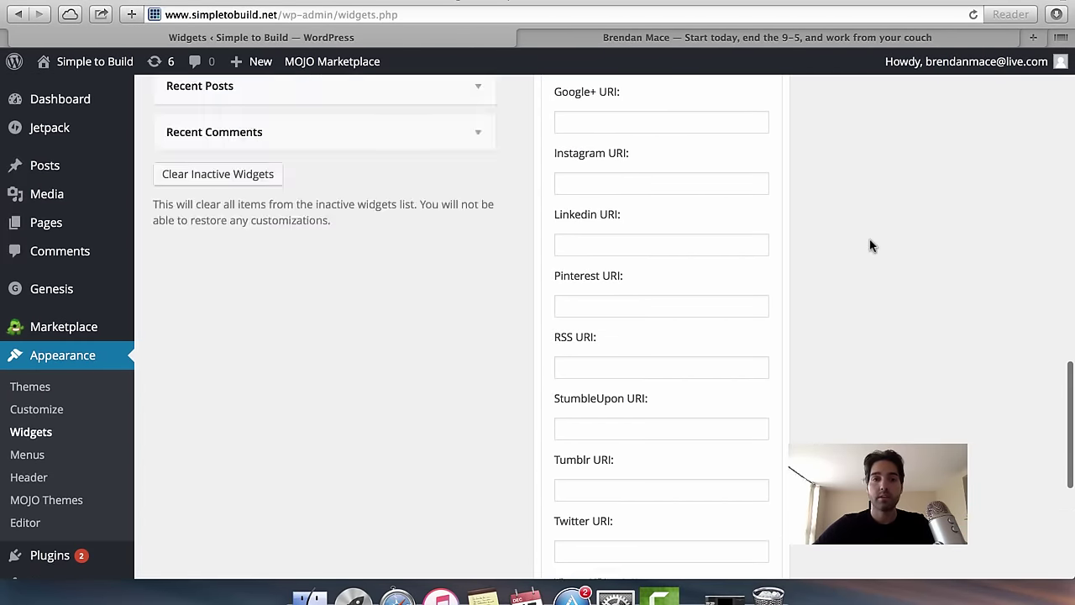
{"action": "left_click", "coordinate": [103, 67]}
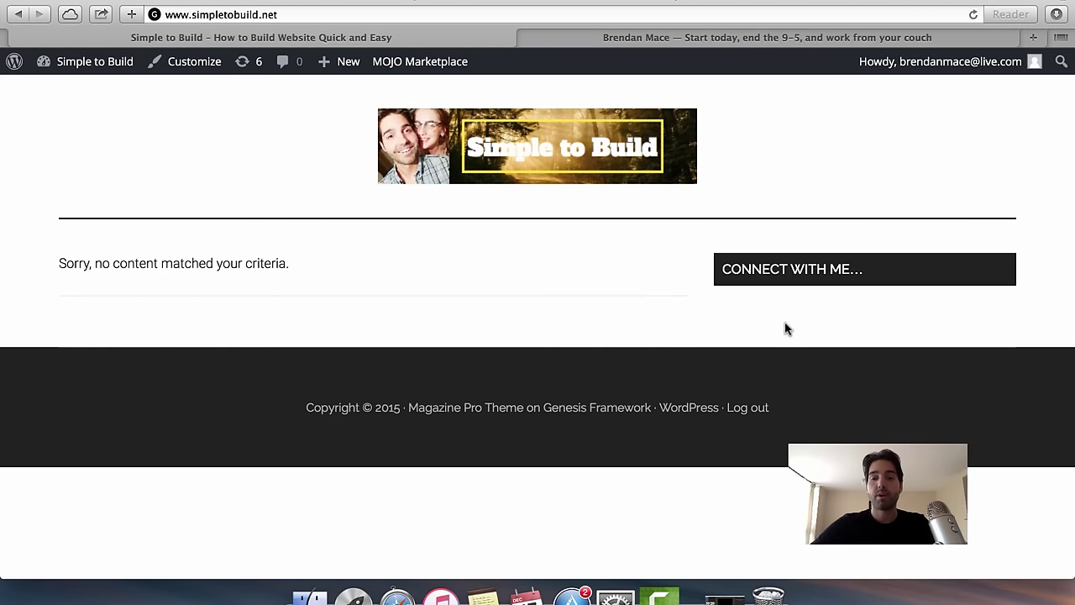
{"action": "left_click", "coordinate": [17, 16]}
{"action": "scroll", "coordinate": [710, 304], "scroll_direction": "up", "scroll_amount": 10}
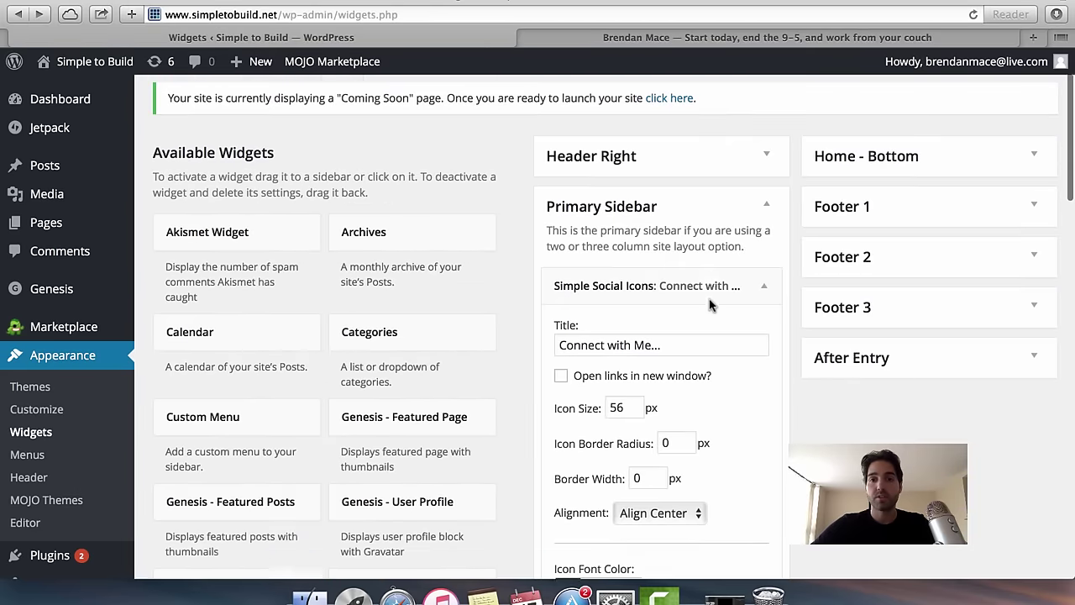
{"action": "scroll", "coordinate": [711, 305], "scroll_direction": "down", "scroll_amount": 15}
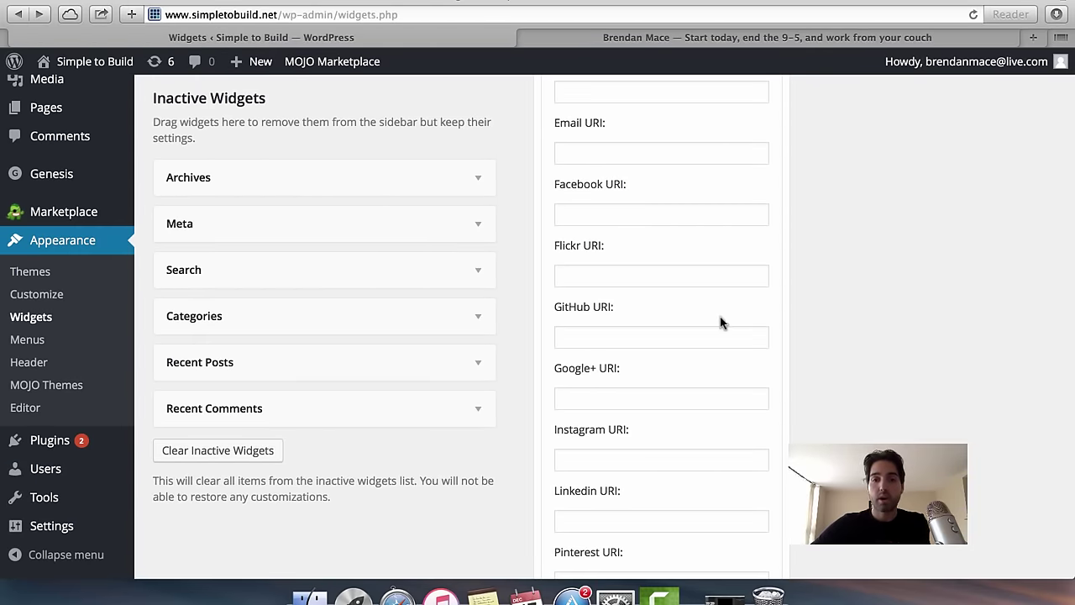
{"action": "scroll", "coordinate": [773, 405], "scroll_direction": "down", "scroll_amount": 1}
{"action": "scroll", "coordinate": [773, 404], "scroll_direction": "down", "scroll_amount": 2}
{"action": "scroll", "coordinate": [773, 403], "scroll_direction": "up", "scroll_amount": 5}
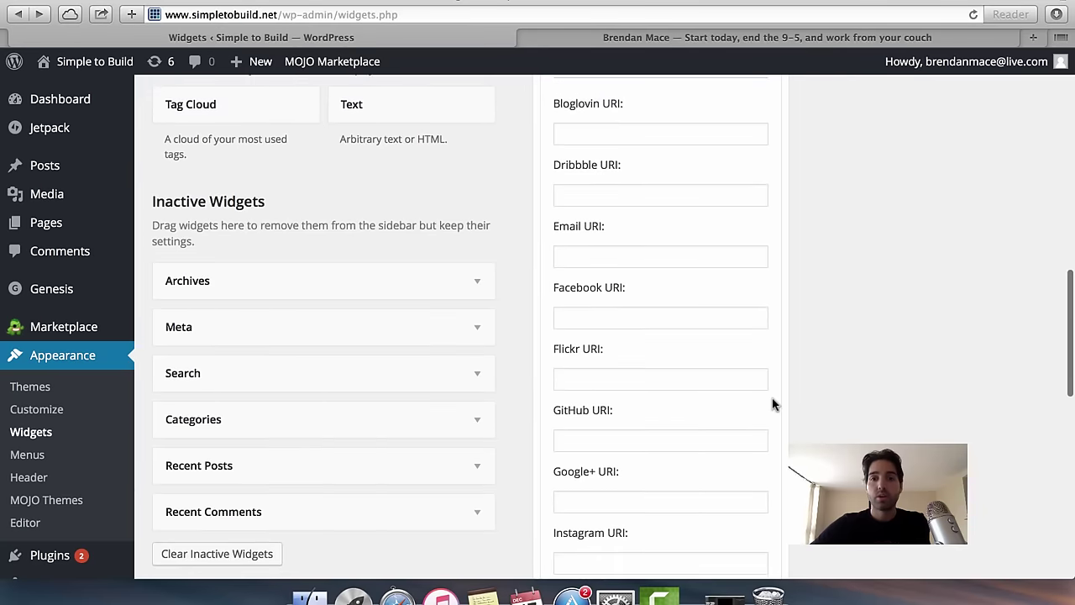
Save a Facebook profile URL in the widget's Facebook URI and view the new icon live.
{"action": "left_click", "coordinate": [647, 326]}
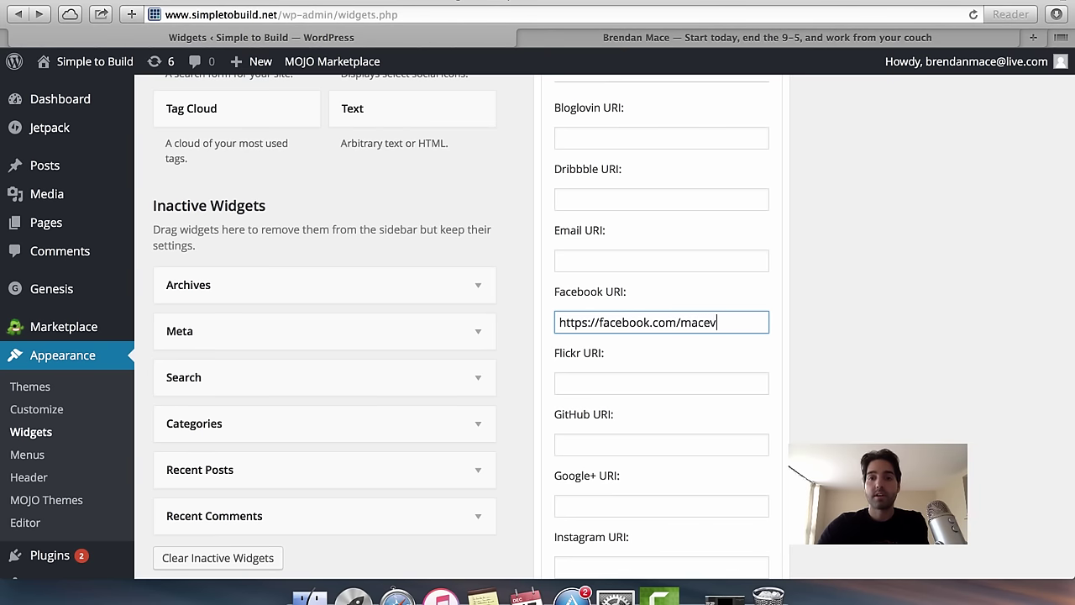
{"action": "scroll", "coordinate": [850, 358], "scroll_direction": "down", "scroll_amount": 10}
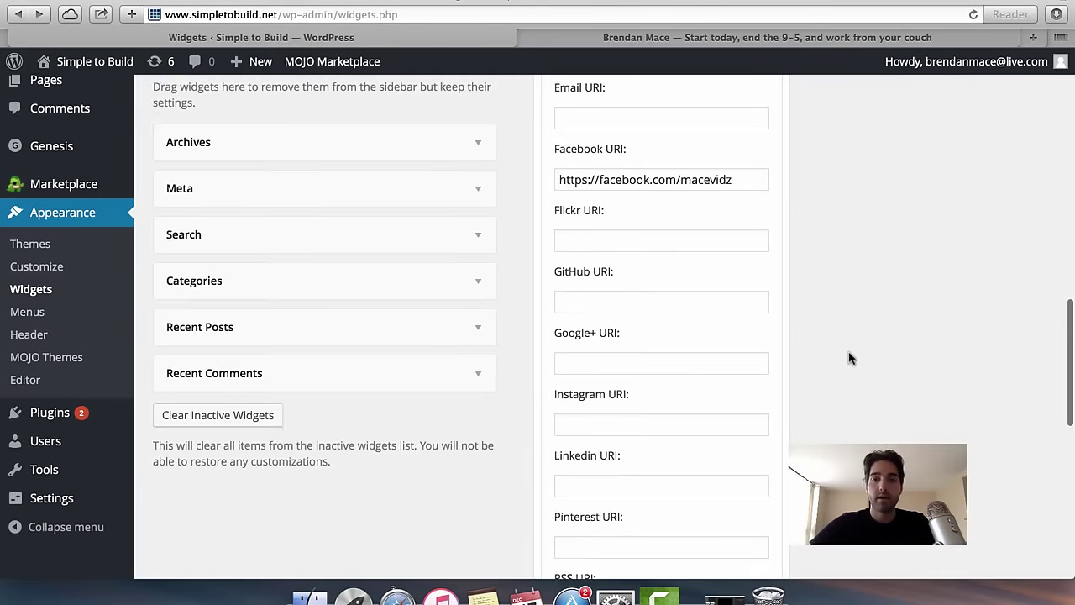
{"action": "left_click", "coordinate": [750, 341]}
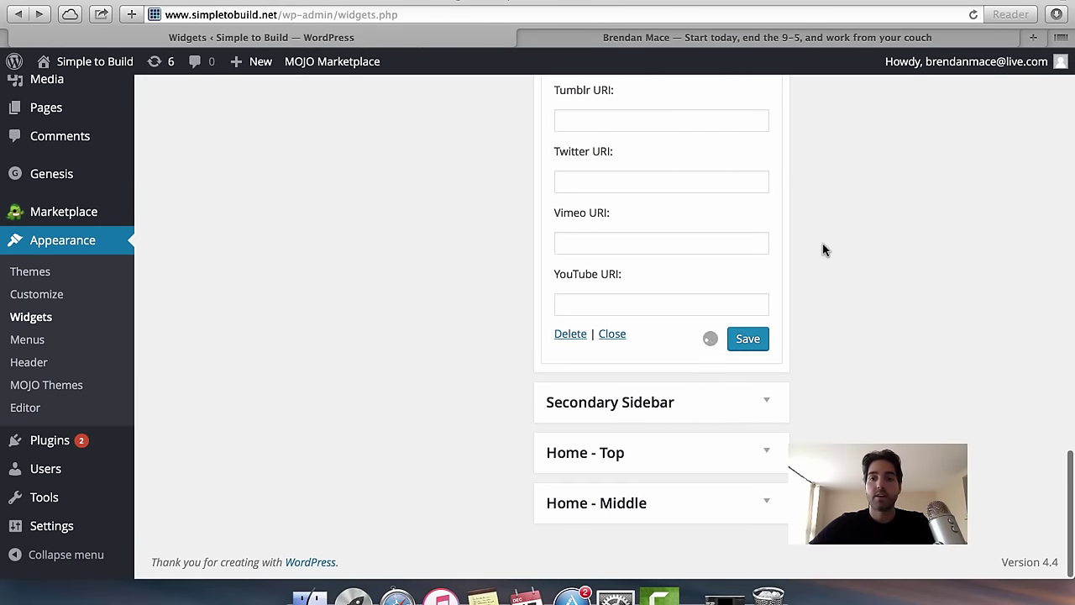
{"action": "left_click", "coordinate": [95, 61]}
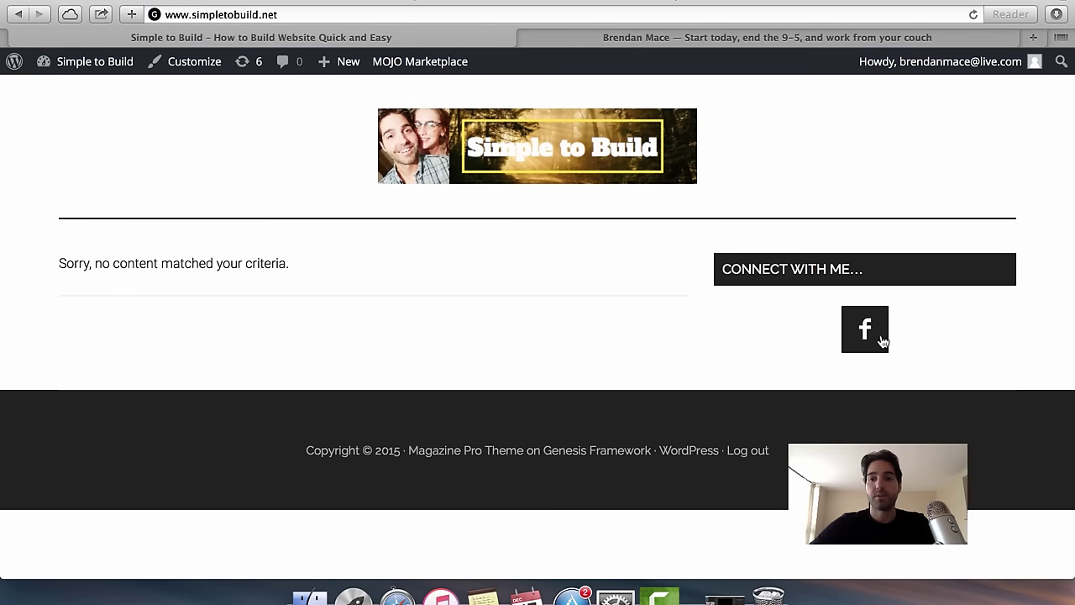
Recheck the saved social icons widget on the Widgets page, then go to the Dashboard.
{"action": "left_click", "coordinate": [20, 17]}
{"action": "scroll", "coordinate": [681, 401], "scroll_direction": "up", "scroll_amount": 3}
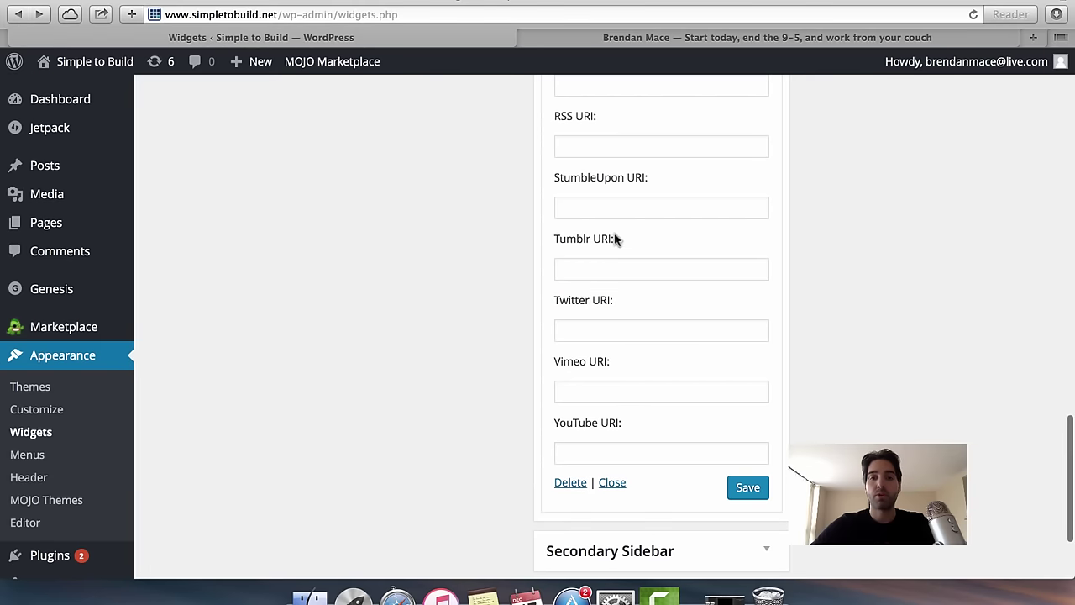
{"action": "scroll", "coordinate": [631, 319], "scroll_direction": "up", "scroll_amount": 10}
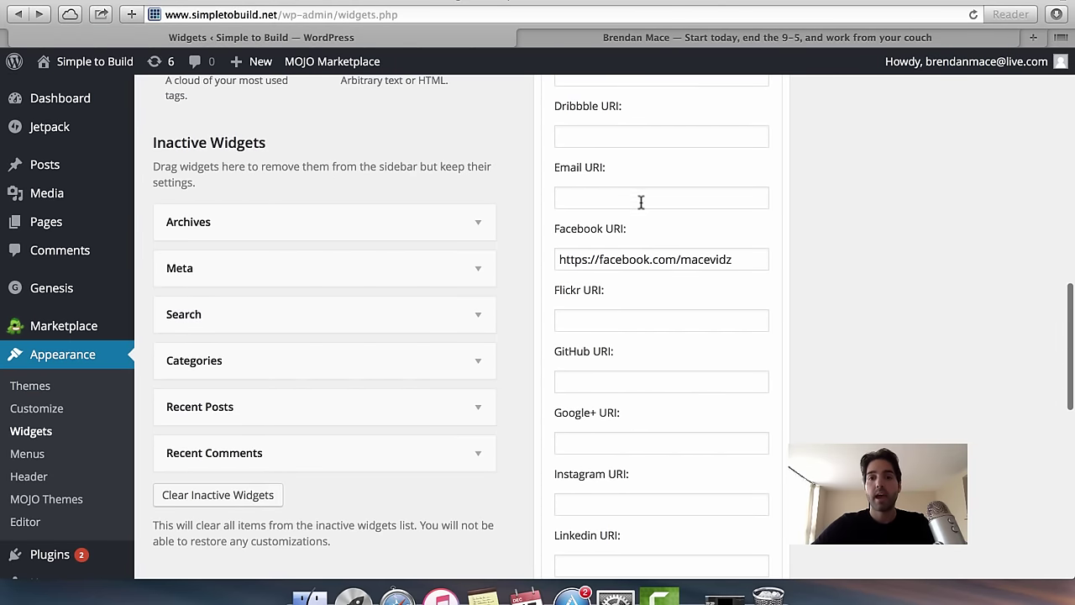
{"action": "scroll", "coordinate": [641, 201], "scroll_direction": "up", "scroll_amount": 5}
{"action": "scroll", "coordinate": [767, 375], "scroll_direction": "down", "scroll_amount": 4}
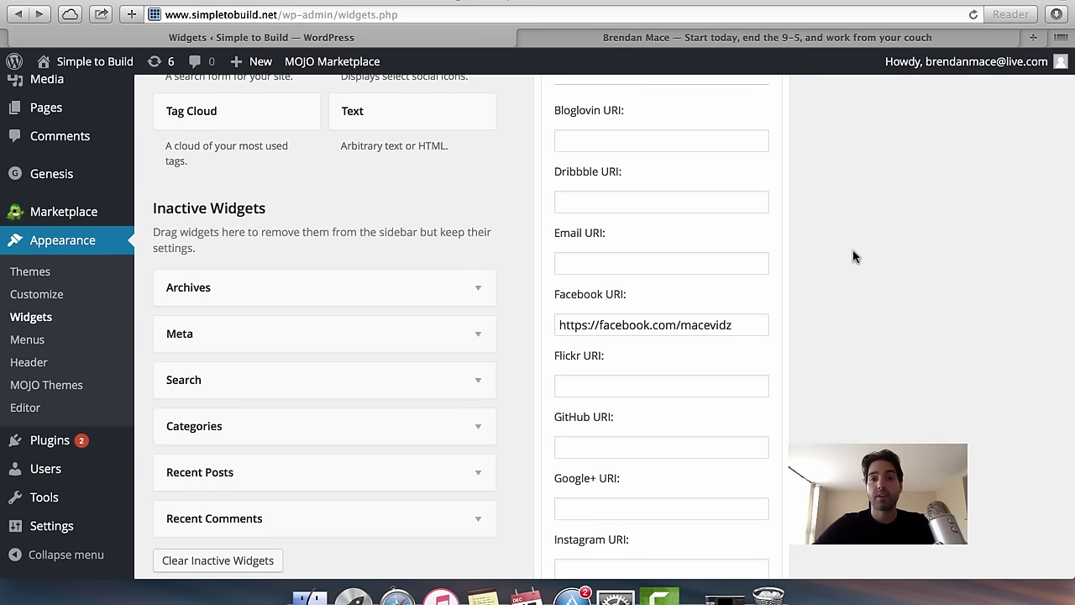
{"action": "scroll", "coordinate": [853, 256], "scroll_direction": "down", "scroll_amount": 3}
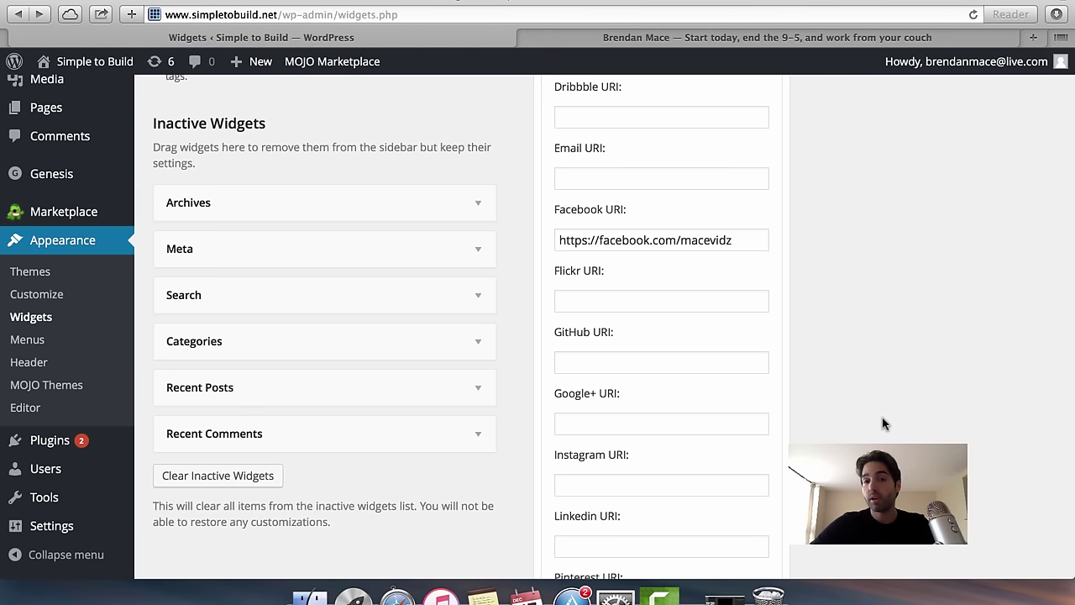
{"action": "scroll", "coordinate": [872, 366], "scroll_direction": "down", "scroll_amount": 5}
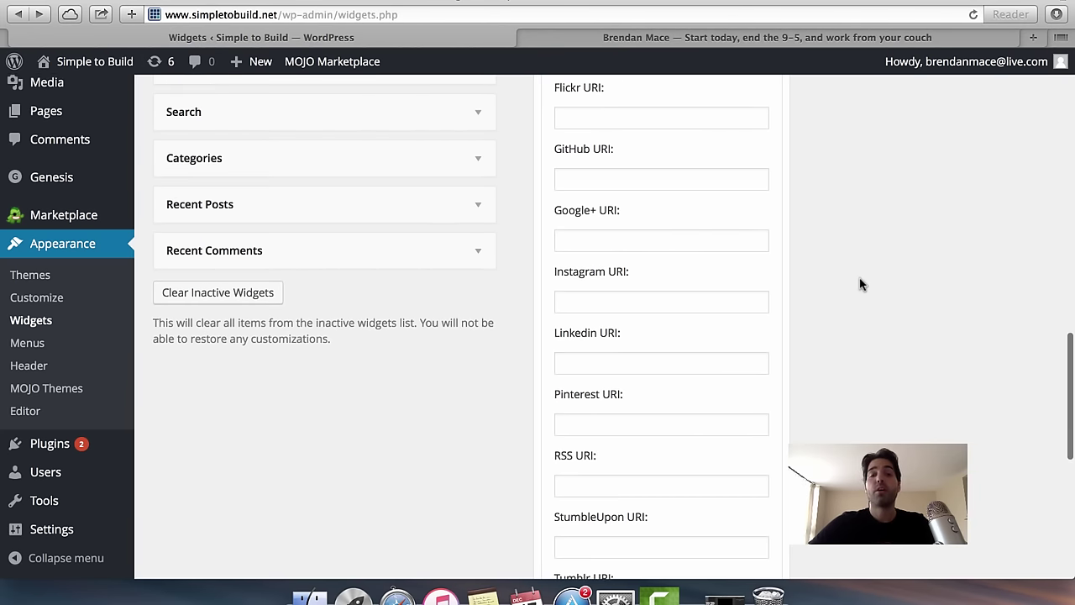
{"action": "scroll", "coordinate": [860, 284], "scroll_direction": "up", "scroll_amount": 5}
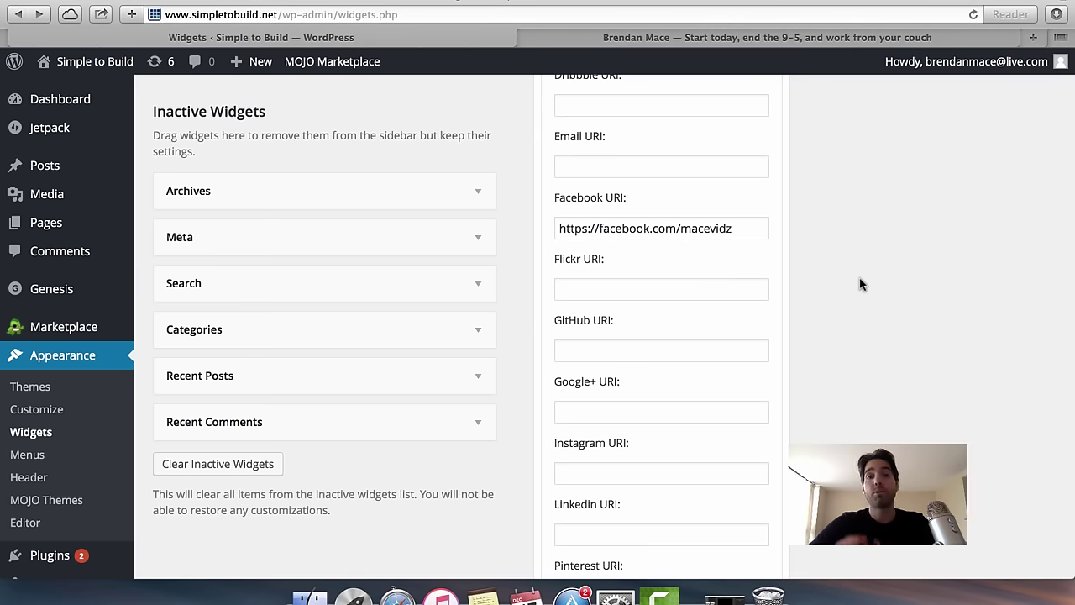
{"action": "scroll", "coordinate": [792, 153], "scroll_direction": "up", "scroll_amount": 10}
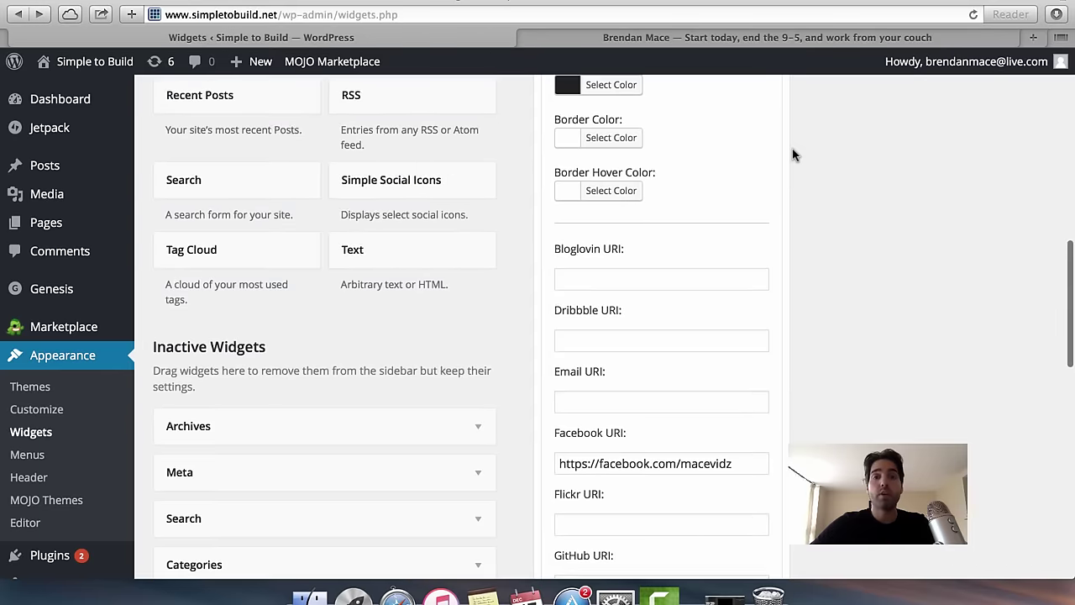
{"action": "left_click", "coordinate": [84, 110]}
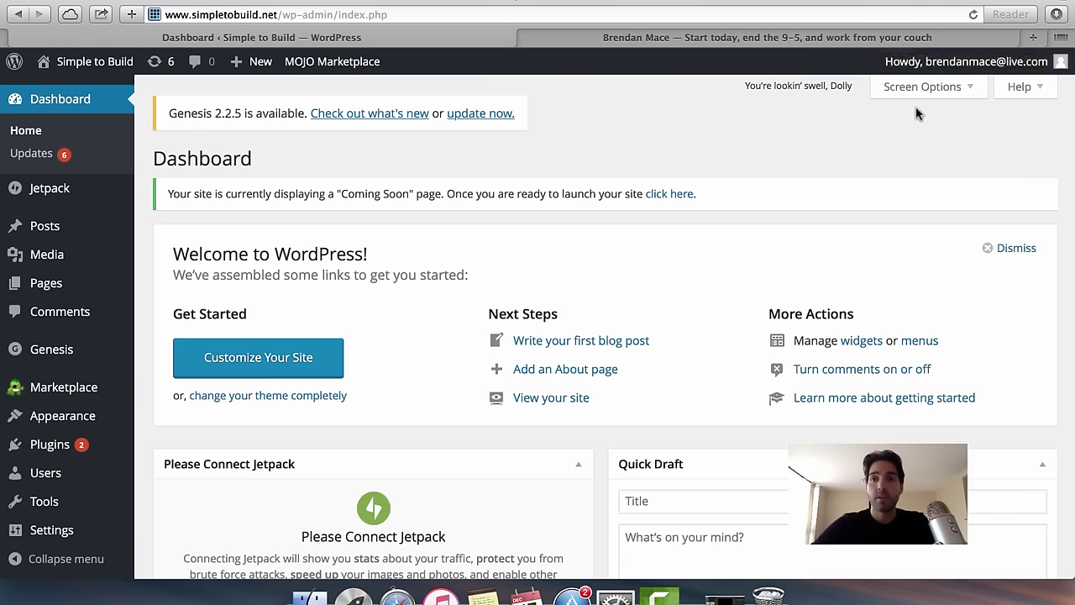
Open mikefrommaine.com in a new tab and go to its Income Reports page.
{"action": "left_click", "coordinate": [1034, 37]}
{"action": "type", "text": "mi"}
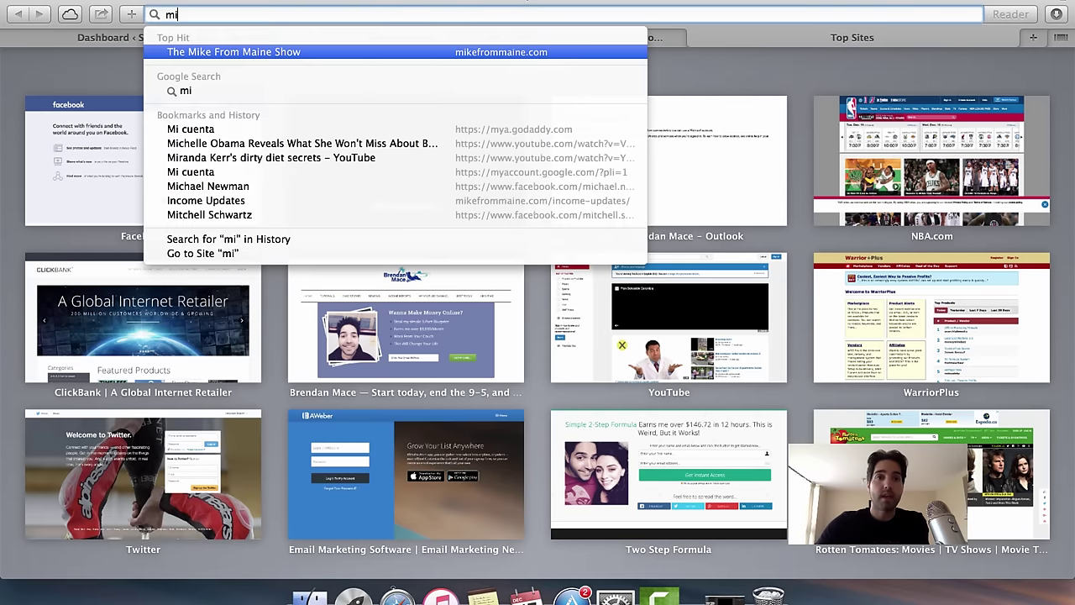
{"action": "type", "text": "kefrommaine.com"}
{"action": "key", "text": "Return"}
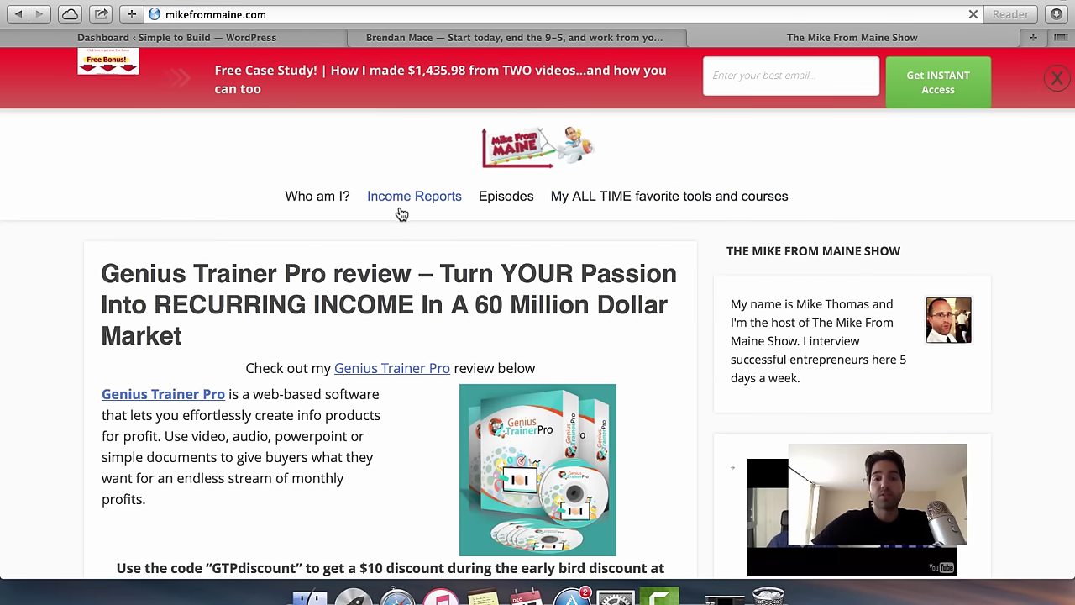
{"action": "left_click", "coordinate": [404, 199]}
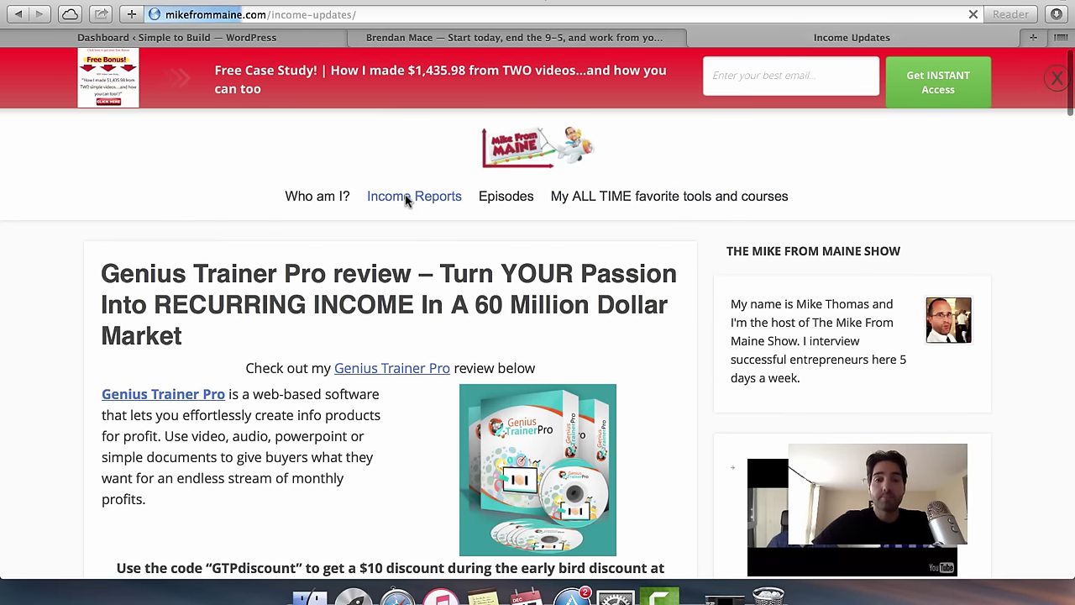
{"action": "scroll", "coordinate": [520, 343], "scroll_direction": "down", "scroll_amount": 3}
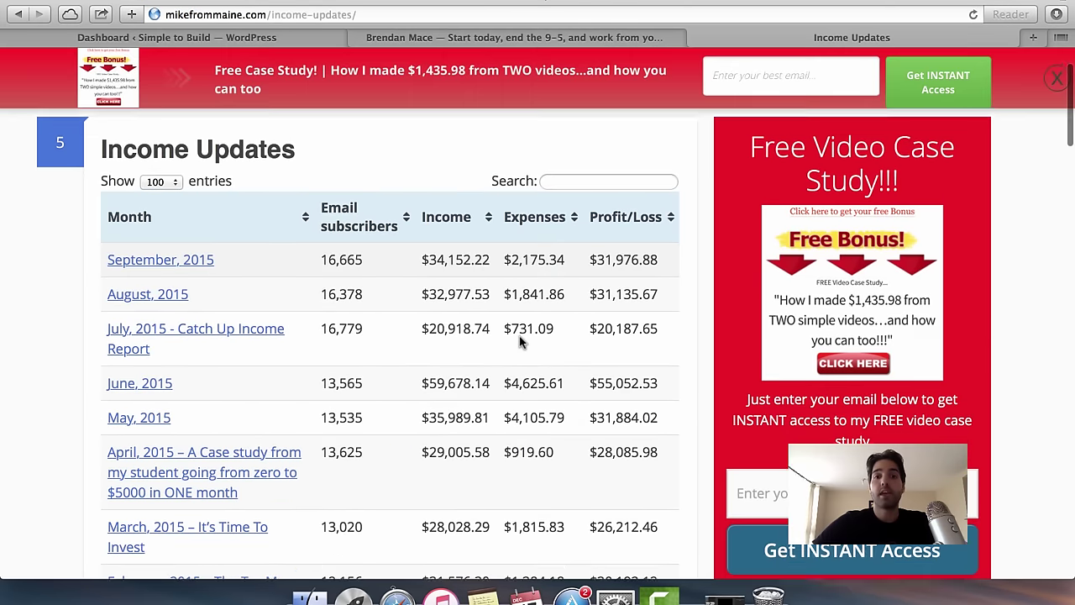
{"action": "scroll", "coordinate": [521, 340], "scroll_direction": "down", "scroll_amount": 2}
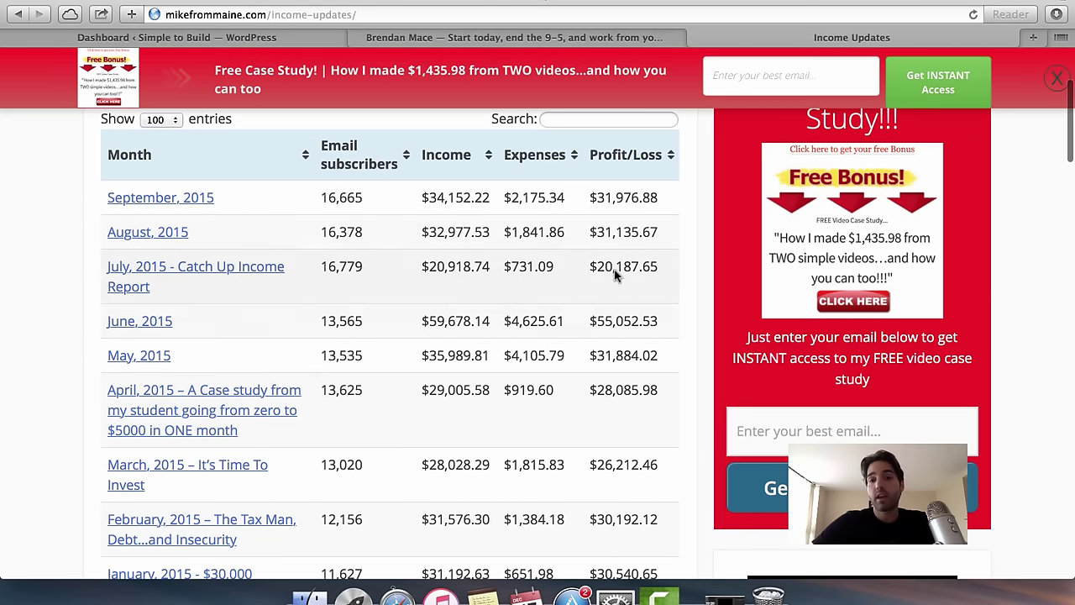
{"action": "scroll", "coordinate": [621, 467], "scroll_direction": "down", "scroll_amount": 2}
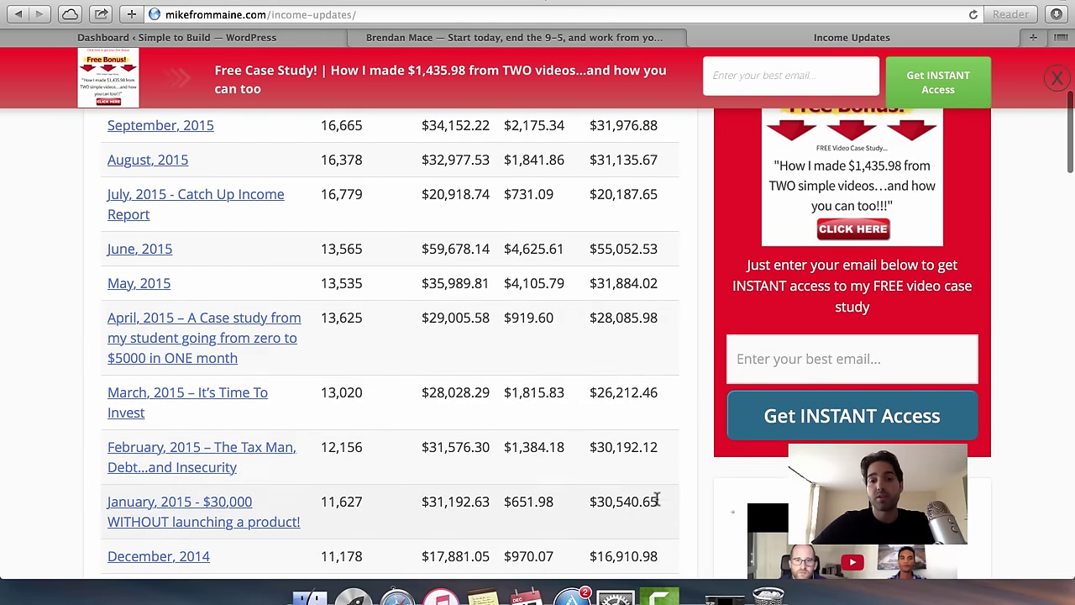
{"action": "scroll", "coordinate": [657, 499], "scroll_direction": "down", "scroll_amount": 2}
{"action": "left_click_drag", "start_coordinate": [655, 182], "coordinate": [593, 174]}
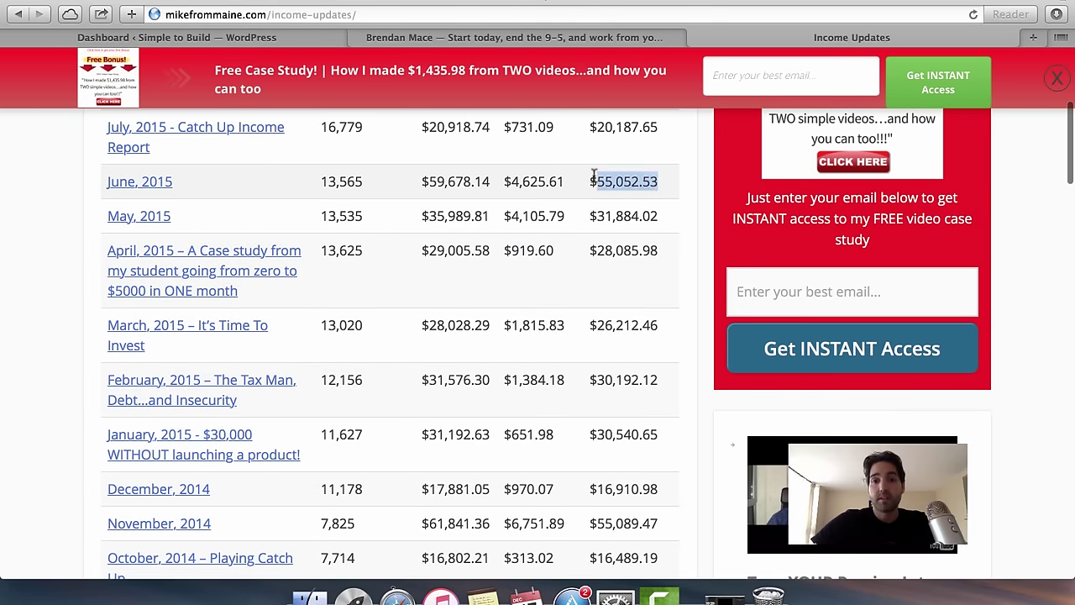
{"action": "scroll", "coordinate": [560, 372], "scroll_direction": "down", "scroll_amount": 10}
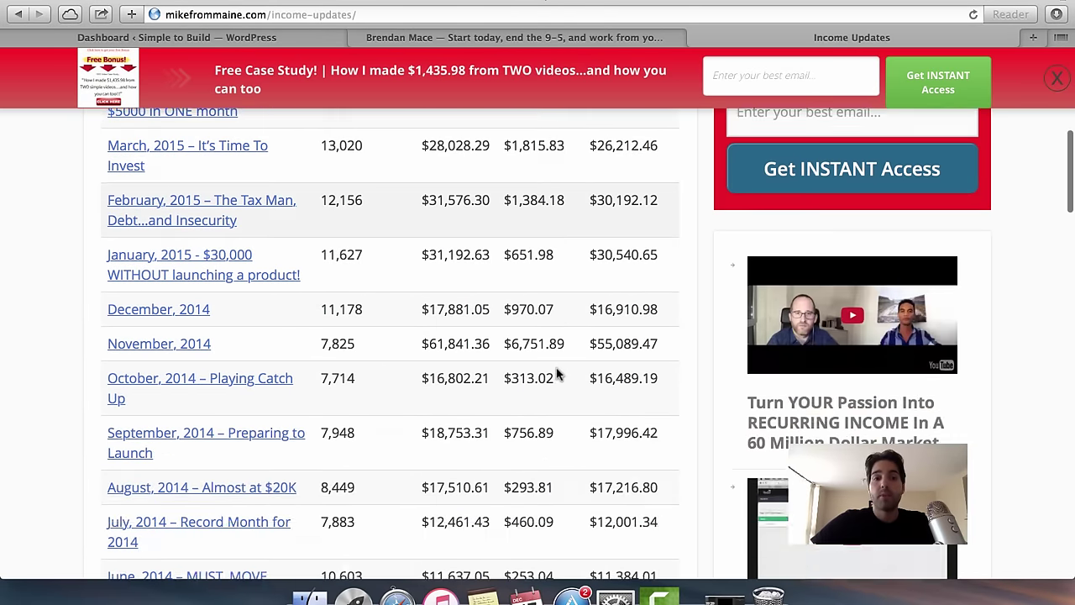
{"action": "scroll", "coordinate": [557, 374], "scroll_direction": "down", "scroll_amount": 20}
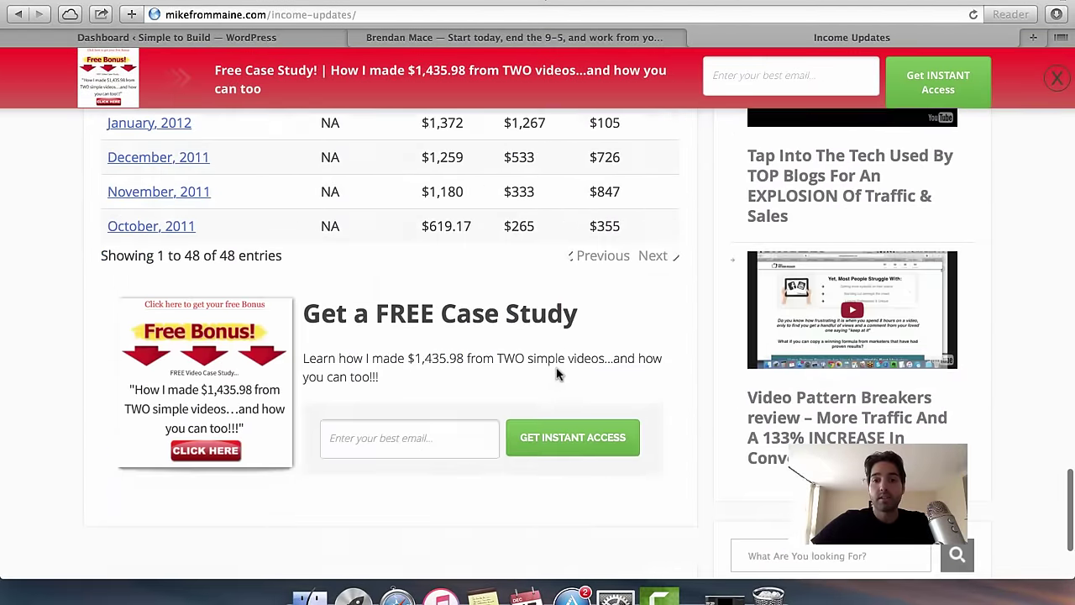
{"action": "scroll", "coordinate": [557, 374], "scroll_direction": "up", "scroll_amount": 2}
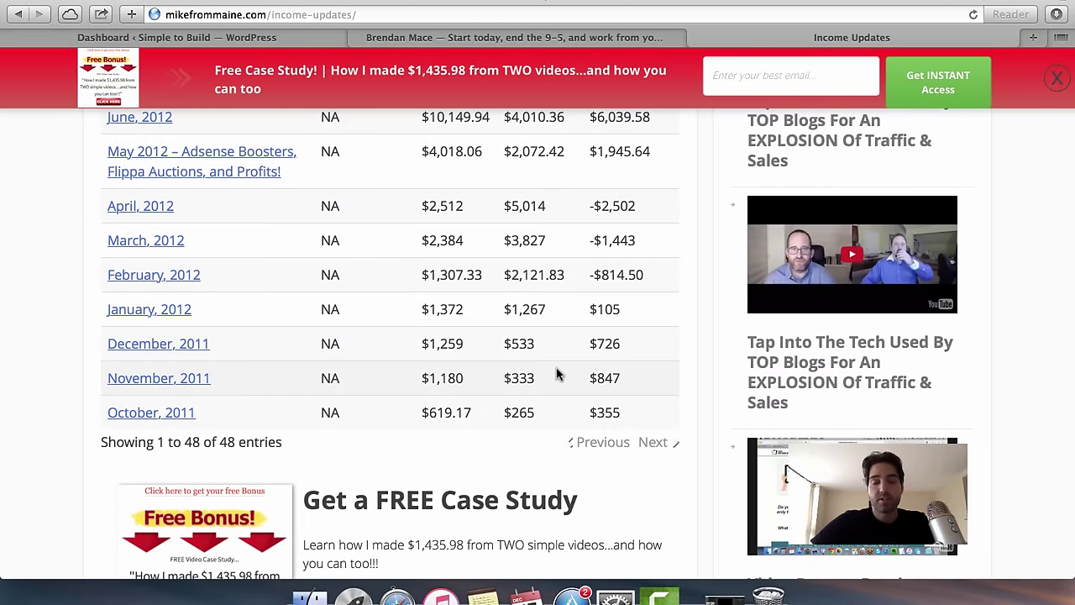
{"action": "scroll", "coordinate": [557, 373], "scroll_direction": "up", "scroll_amount": 10}
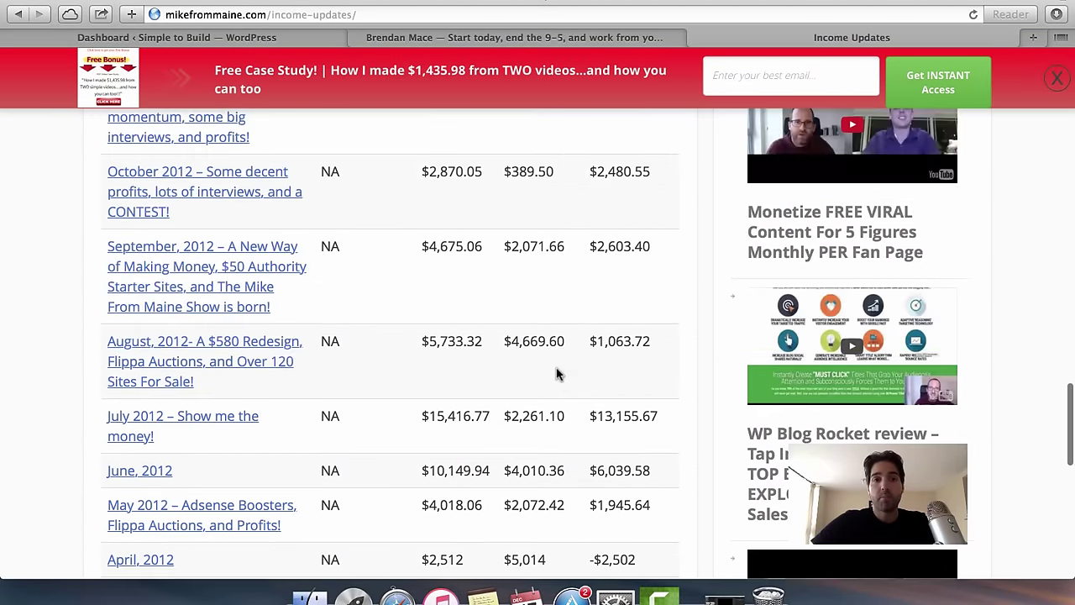
{"action": "scroll", "coordinate": [557, 373], "scroll_direction": "up", "scroll_amount": 5}
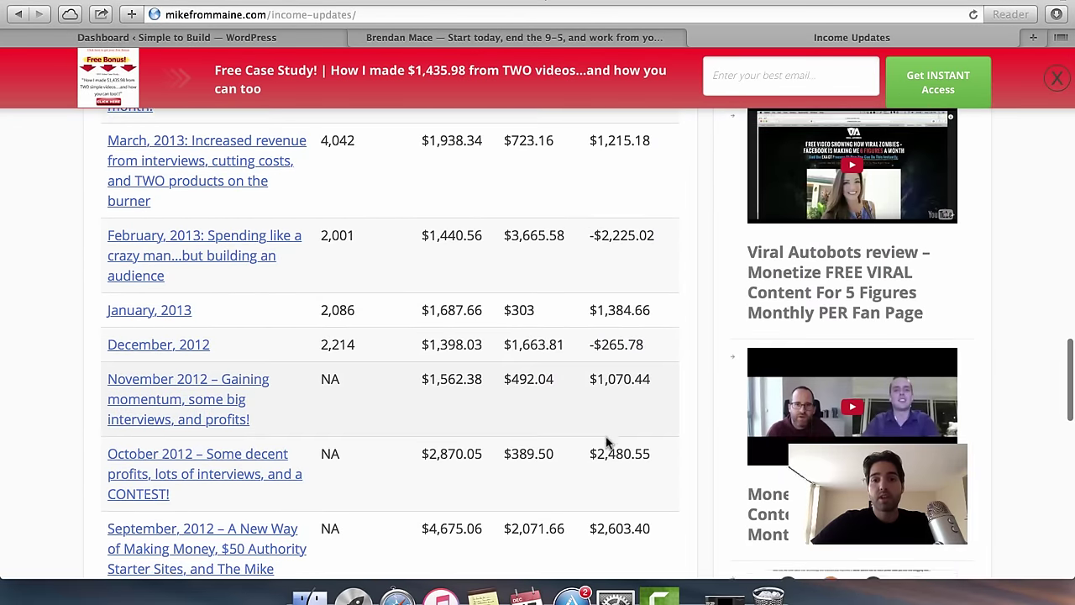
{"action": "scroll", "coordinate": [609, 444], "scroll_direction": "down", "scroll_amount": 5}
{"action": "scroll", "coordinate": [608, 428], "scroll_direction": "down", "scroll_amount": 1}
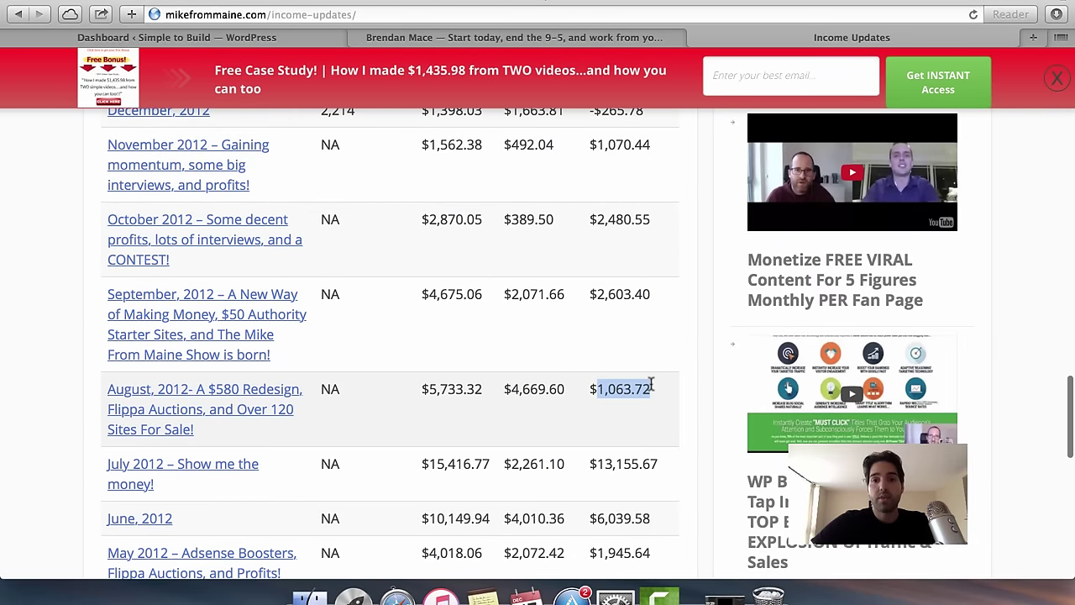
{"action": "scroll", "coordinate": [651, 385], "scroll_direction": "up", "scroll_amount": 4}
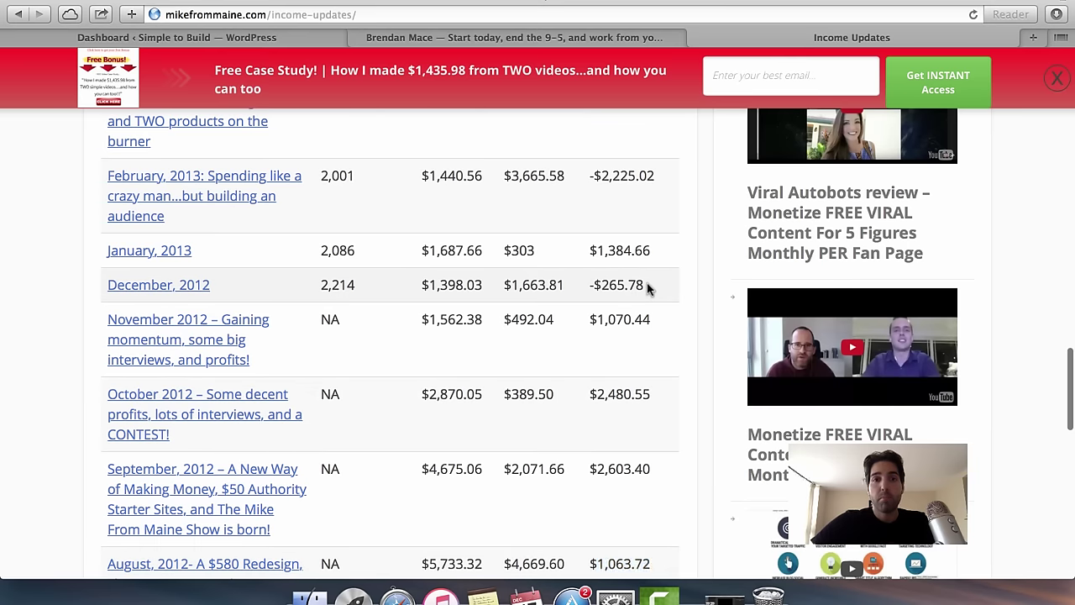
{"action": "scroll", "coordinate": [594, 285], "scroll_direction": "up", "scroll_amount": 4}
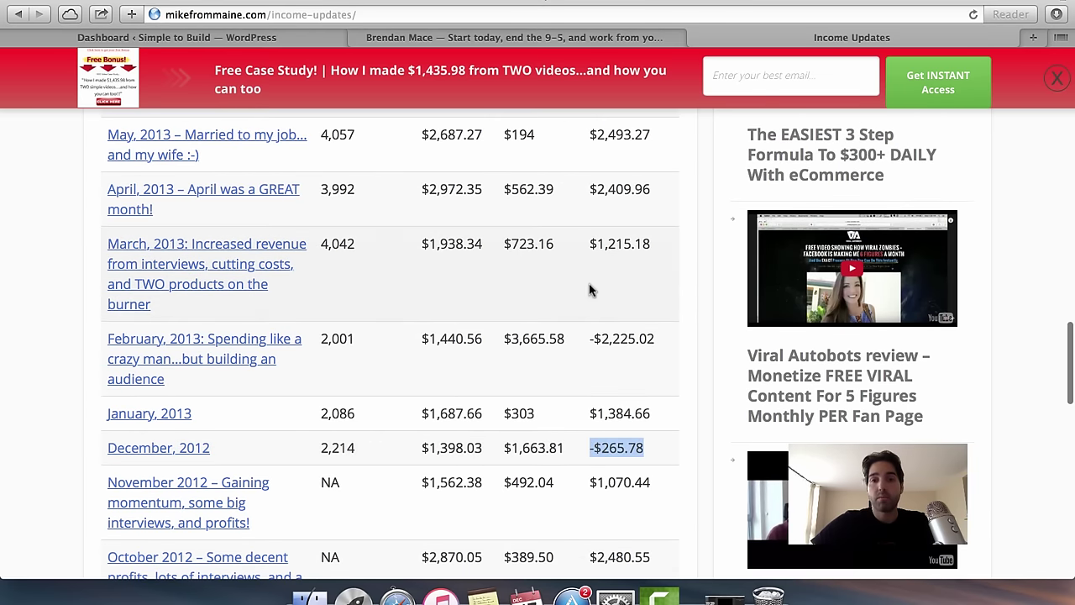
{"action": "scroll", "coordinate": [585, 341], "scroll_direction": "up", "scroll_amount": 5}
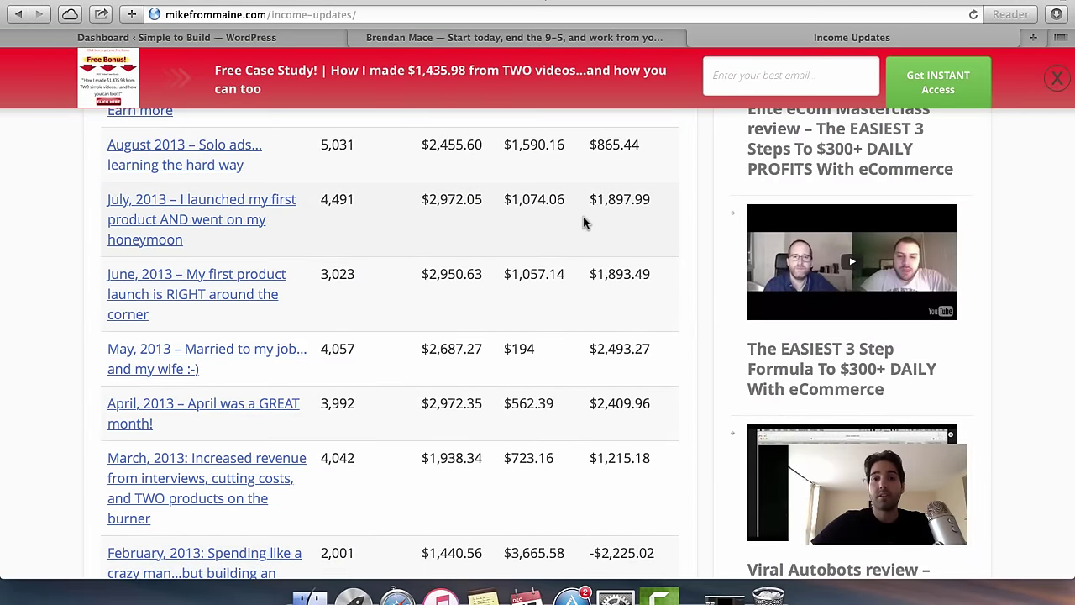
{"action": "scroll", "coordinate": [586, 223], "scroll_direction": "up", "scroll_amount": 15}
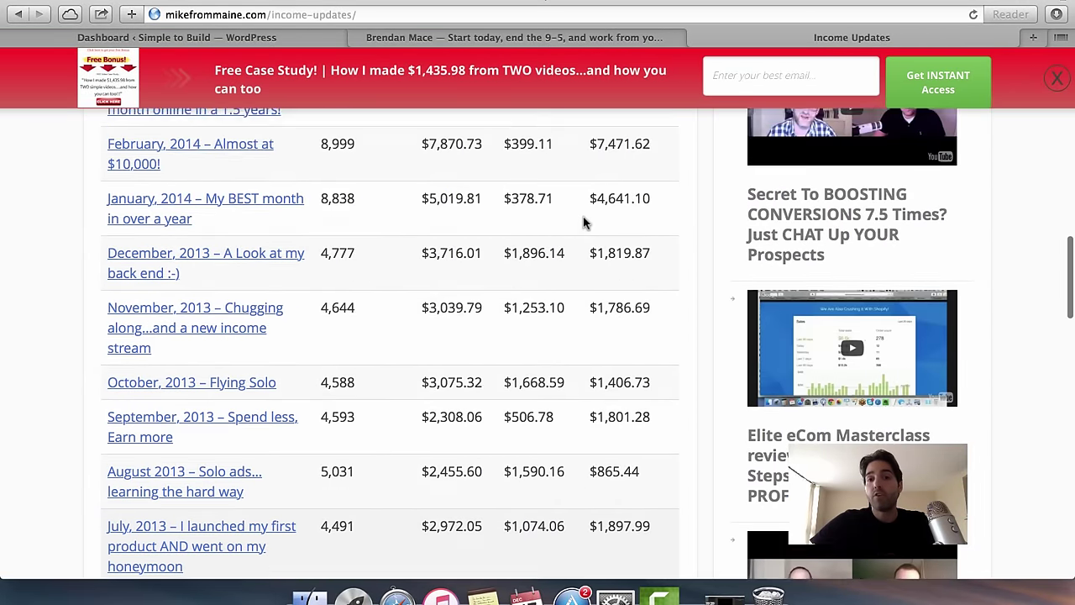
{"action": "scroll", "coordinate": [586, 222], "scroll_direction": "up", "scroll_amount": 13}
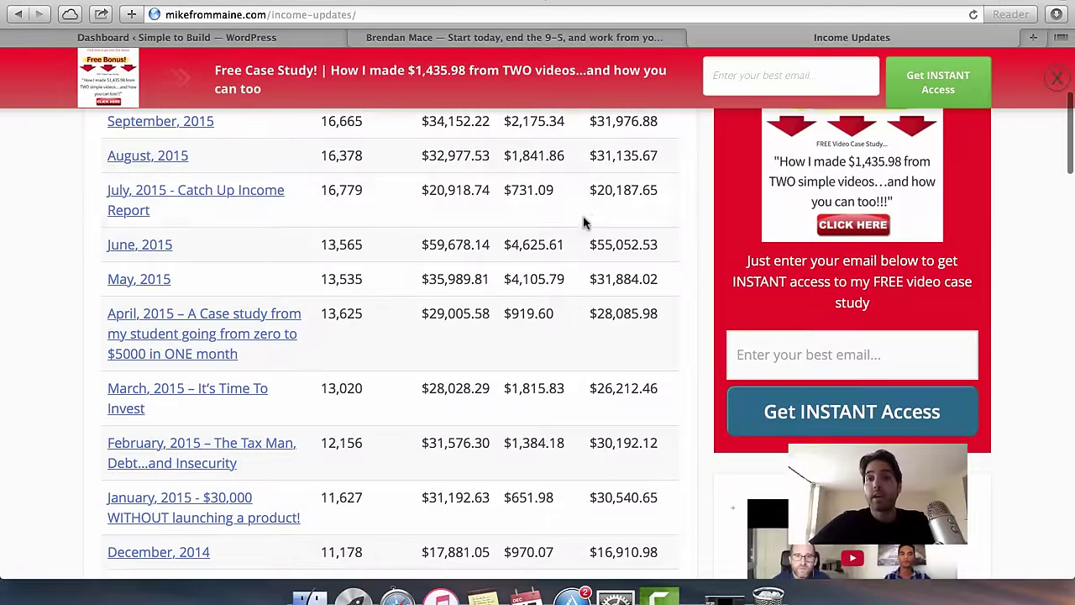
Scroll through the rest of the income table, then switch to the author's blog tab.
{"action": "scroll", "coordinate": [585, 222], "scroll_direction": "up", "scroll_amount": 3}
{"action": "scroll", "coordinate": [585, 223], "scroll_direction": "down", "scroll_amount": 10}
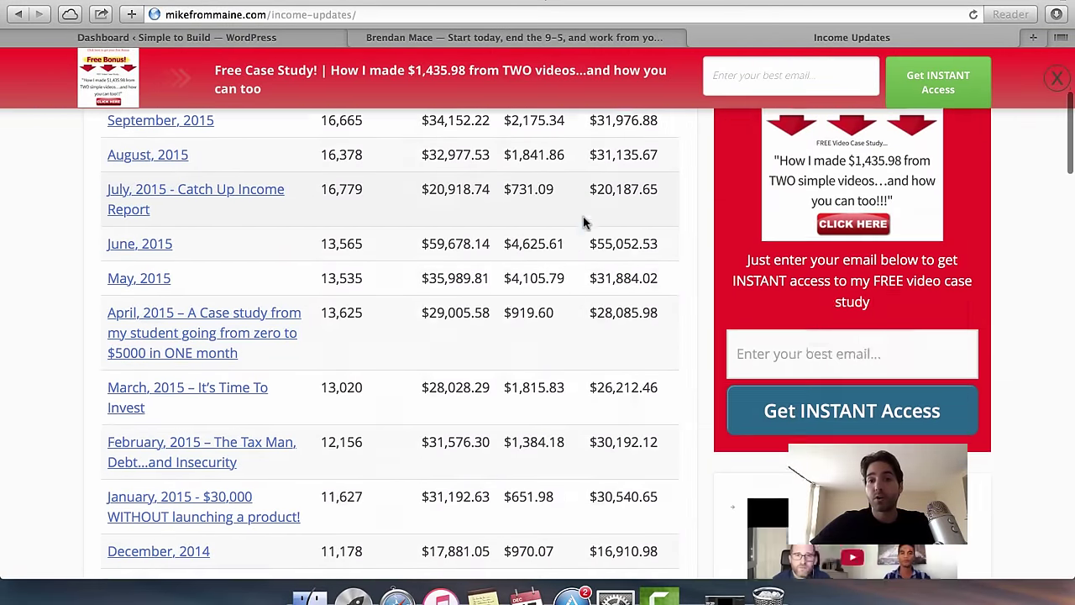
{"action": "scroll", "coordinate": [585, 223], "scroll_direction": "down", "scroll_amount": 9}
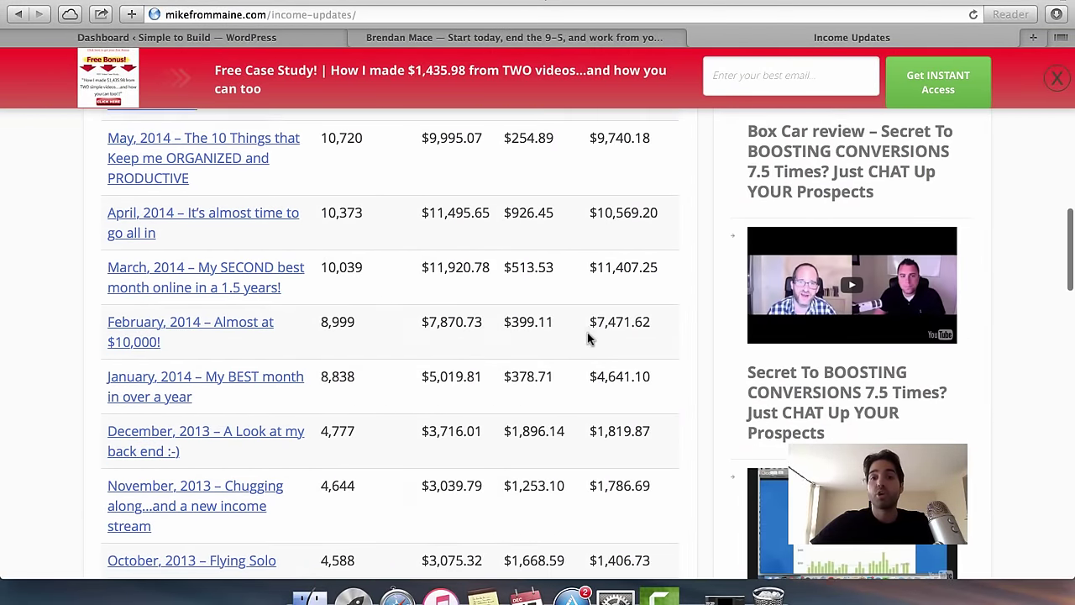
{"action": "scroll", "coordinate": [608, 338], "scroll_direction": "down", "scroll_amount": 8}
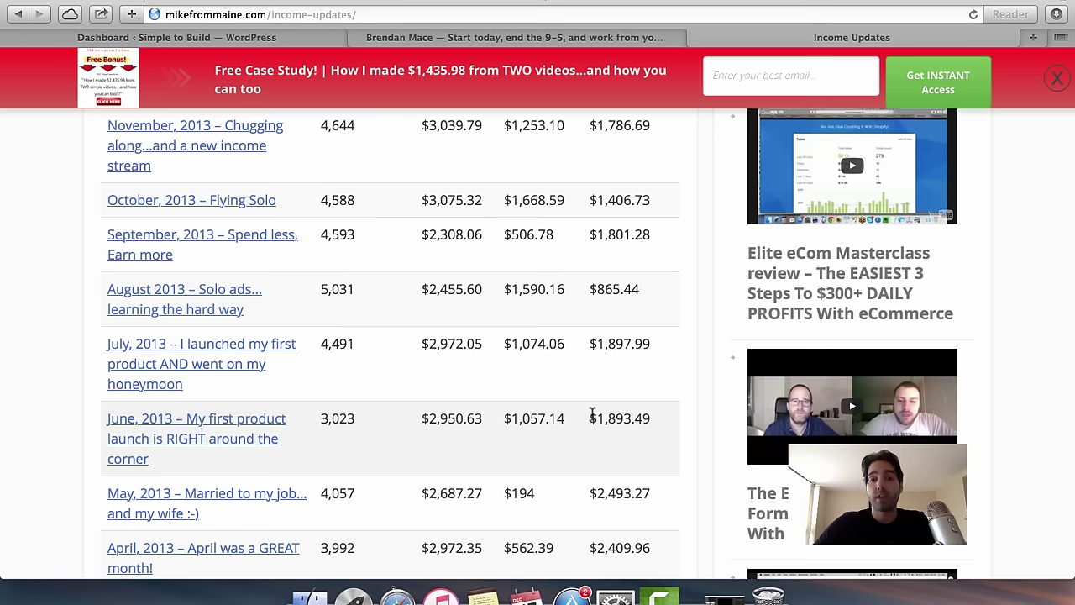
{"action": "scroll", "coordinate": [613, 459], "scroll_direction": "down", "scroll_amount": 3}
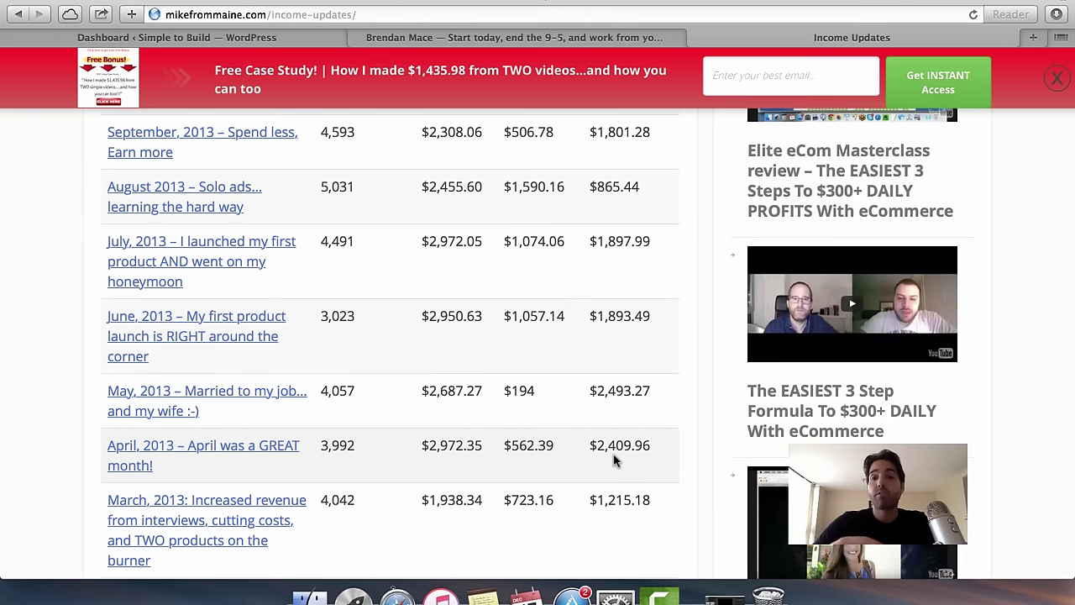
{"action": "scroll", "coordinate": [613, 460], "scroll_direction": "up", "scroll_amount": 20}
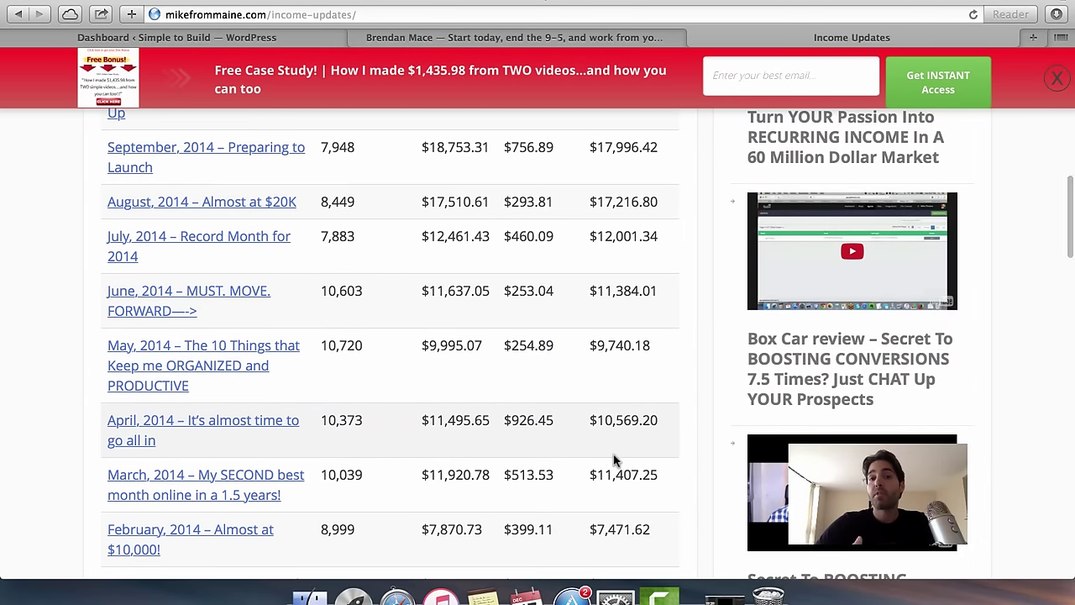
{"action": "scroll", "coordinate": [613, 459], "scroll_direction": "up", "scroll_amount": 5}
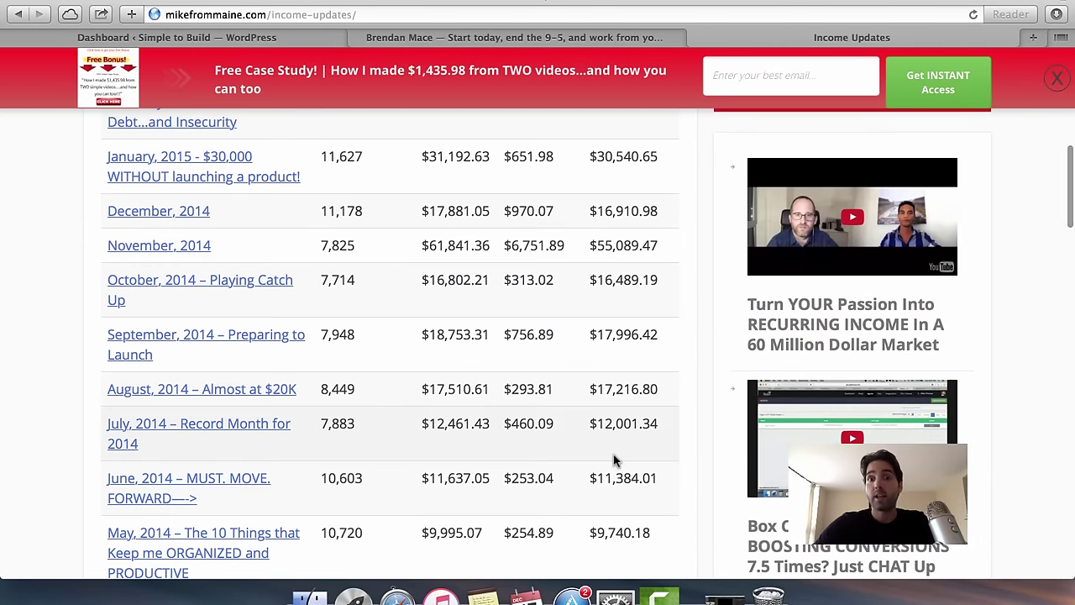
{"action": "scroll", "coordinate": [613, 459], "scroll_direction": "up", "scroll_amount": 1}
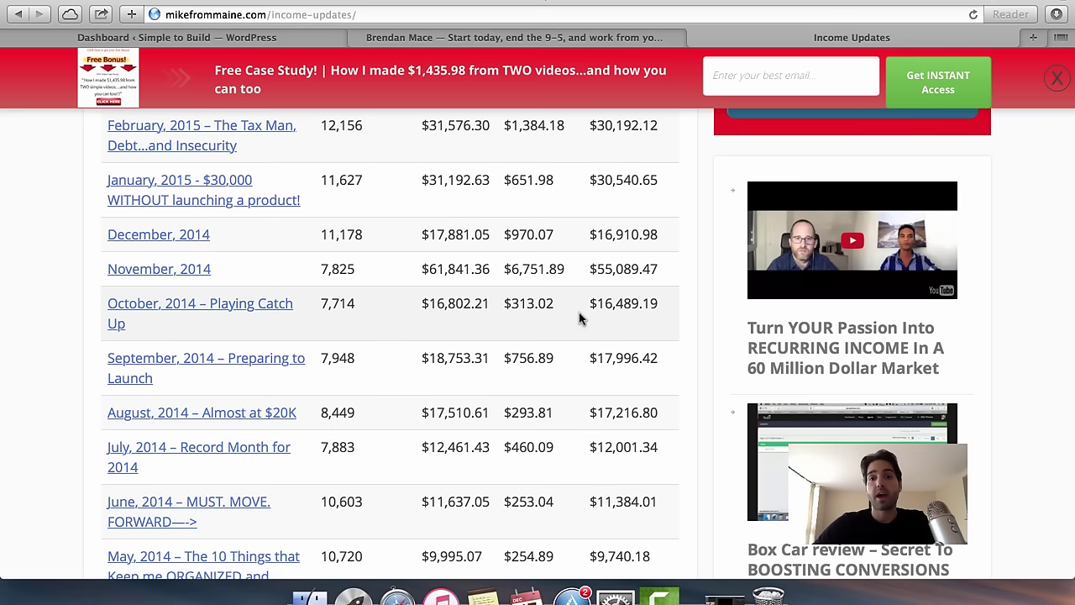
{"action": "scroll", "coordinate": [588, 321], "scroll_direction": "up", "scroll_amount": 3}
{"action": "left_click", "coordinate": [600, 40]}
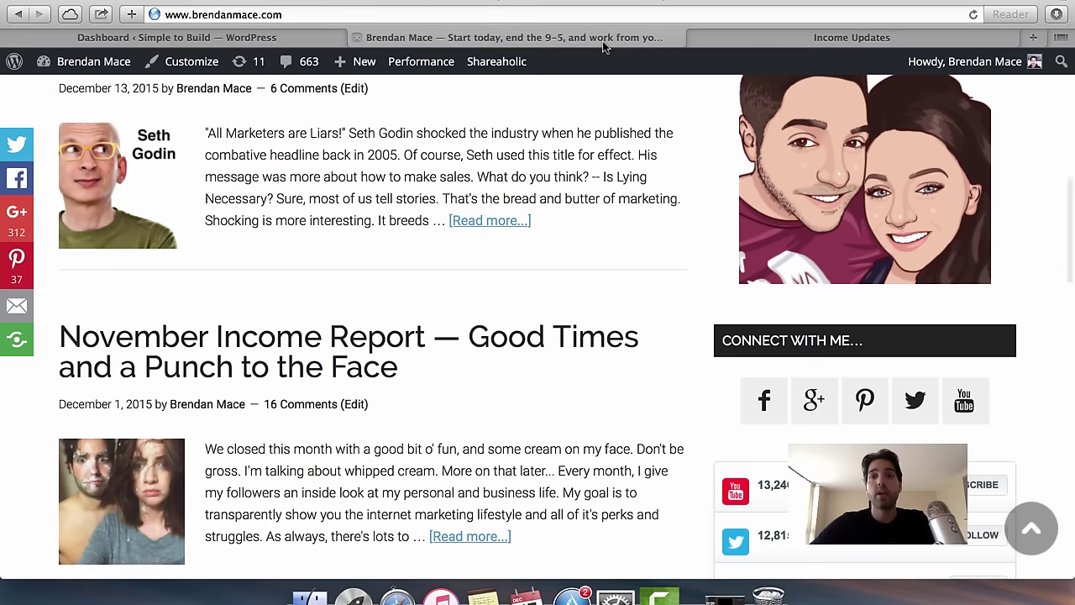
Scroll through the recent posts listed on the author's blog.
{"action": "scroll", "coordinate": [660, 304], "scroll_direction": "down", "scroll_amount": 4}
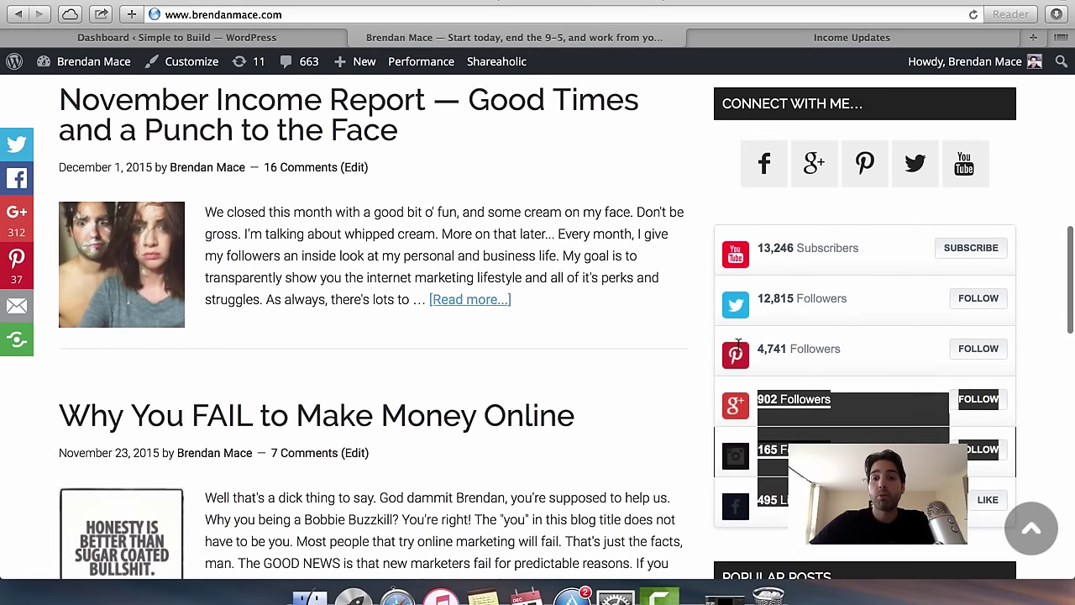
{"action": "scroll", "coordinate": [672, 316], "scroll_direction": "up", "scroll_amount": 1}
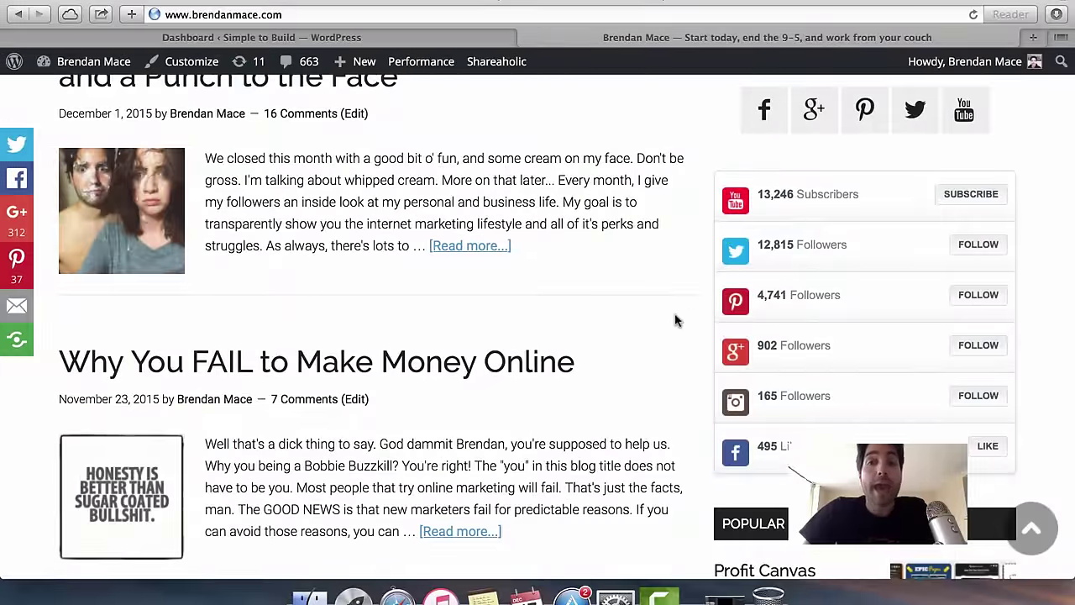
{"action": "scroll", "coordinate": [662, 317], "scroll_direction": "down", "scroll_amount": 8}
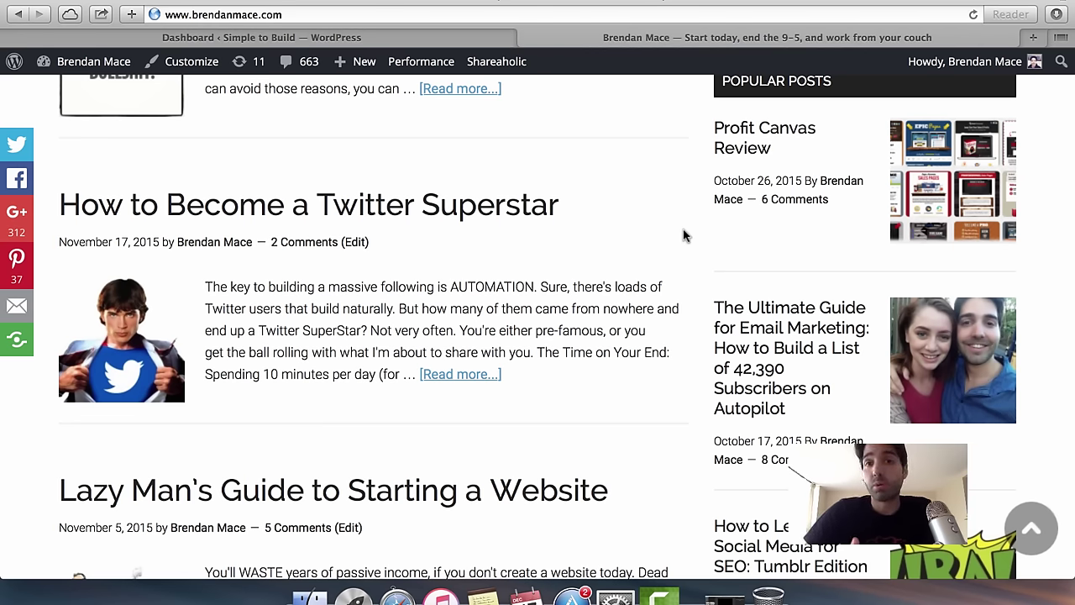
{"action": "scroll", "coordinate": [685, 235], "scroll_direction": "down", "scroll_amount": 3}
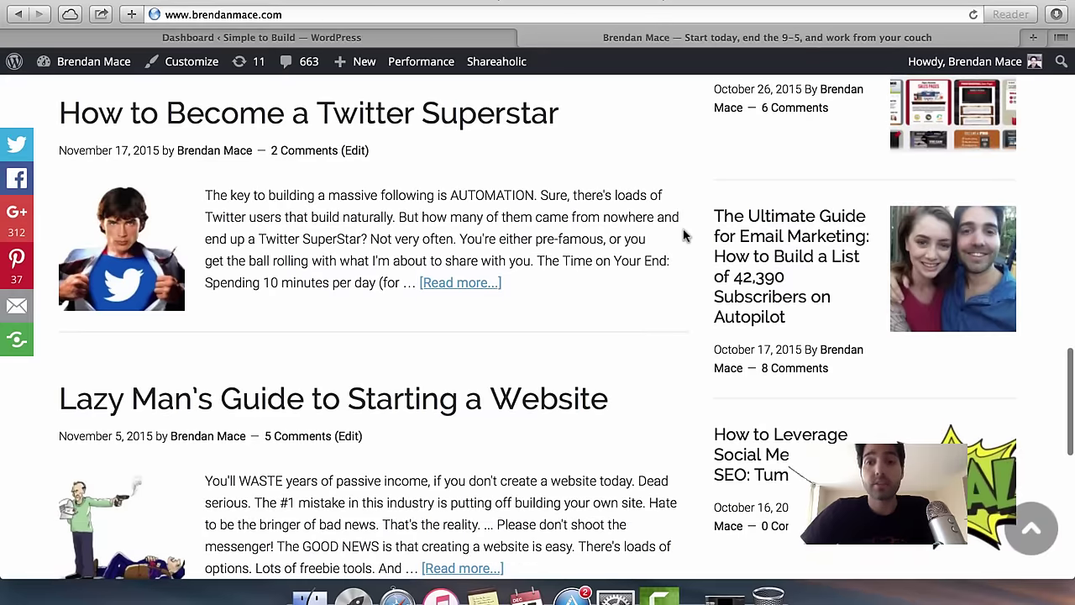
{"action": "scroll", "coordinate": [729, 343], "scroll_direction": "up", "scroll_amount": 1}
{"action": "scroll", "coordinate": [729, 343], "scroll_direction": "up", "scroll_amount": 3}
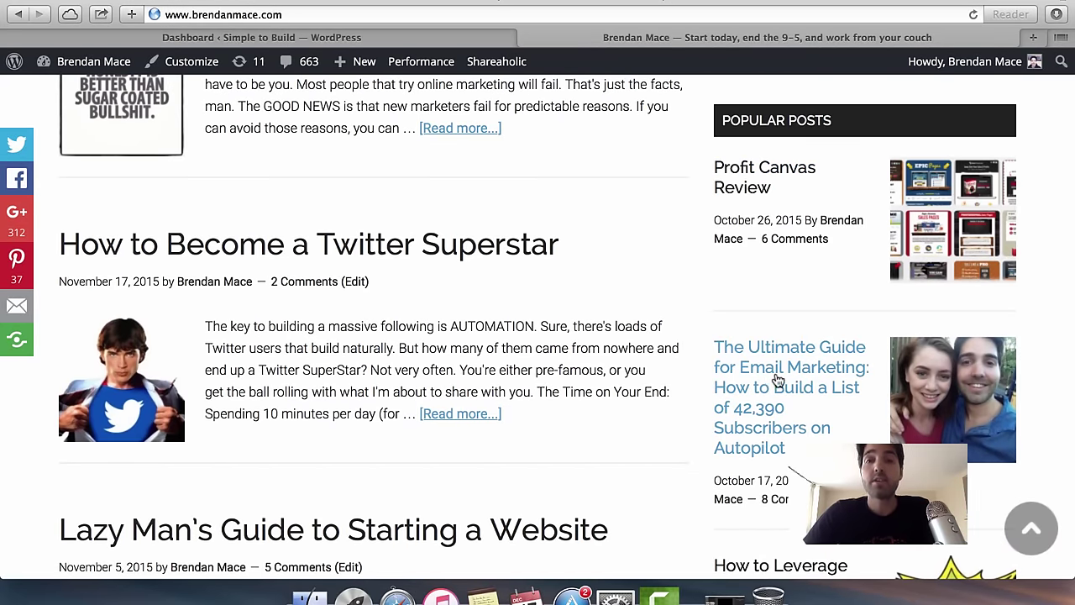
{"action": "scroll", "coordinate": [772, 379], "scroll_direction": "down", "scroll_amount": 3}
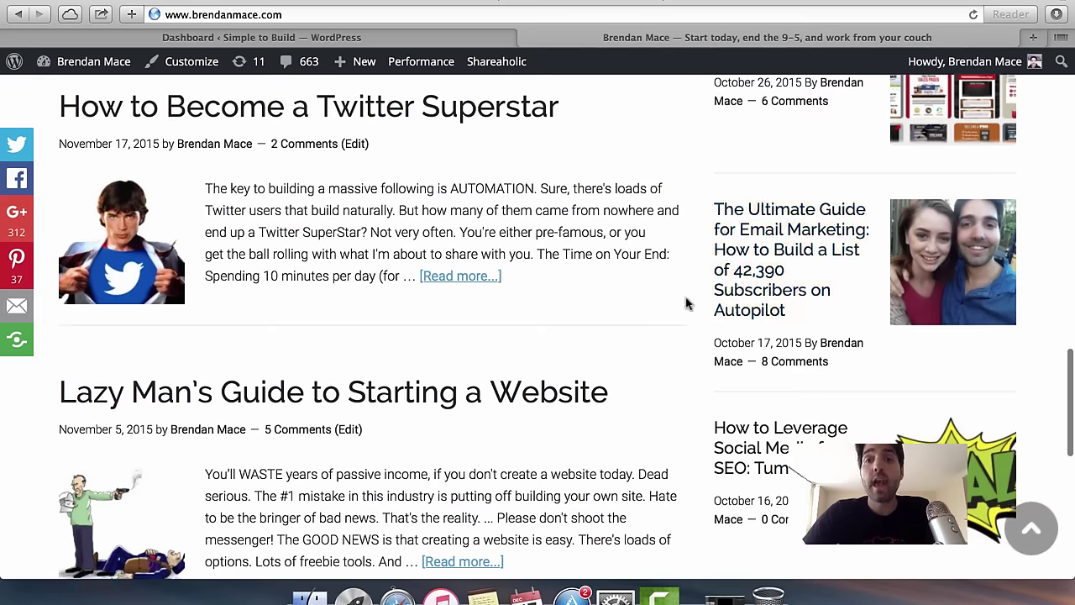
{"action": "scroll", "coordinate": [687, 303], "scroll_direction": "down", "scroll_amount": 2}
{"action": "scroll", "coordinate": [687, 304], "scroll_direction": "up", "scroll_amount": 6}
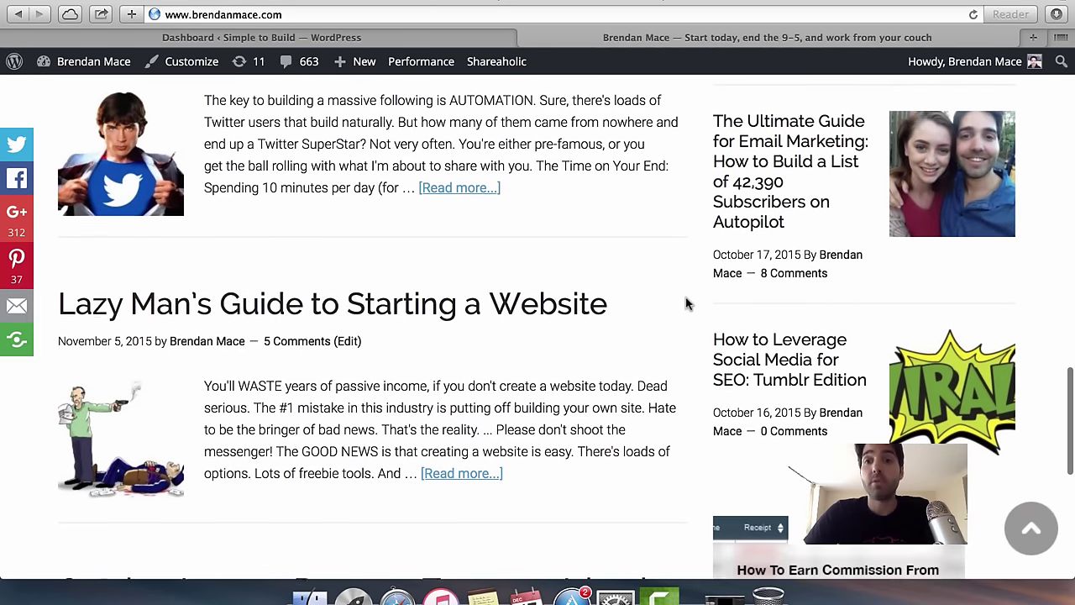
{"action": "scroll", "coordinate": [687, 303], "scroll_direction": "up", "scroll_amount": 1}
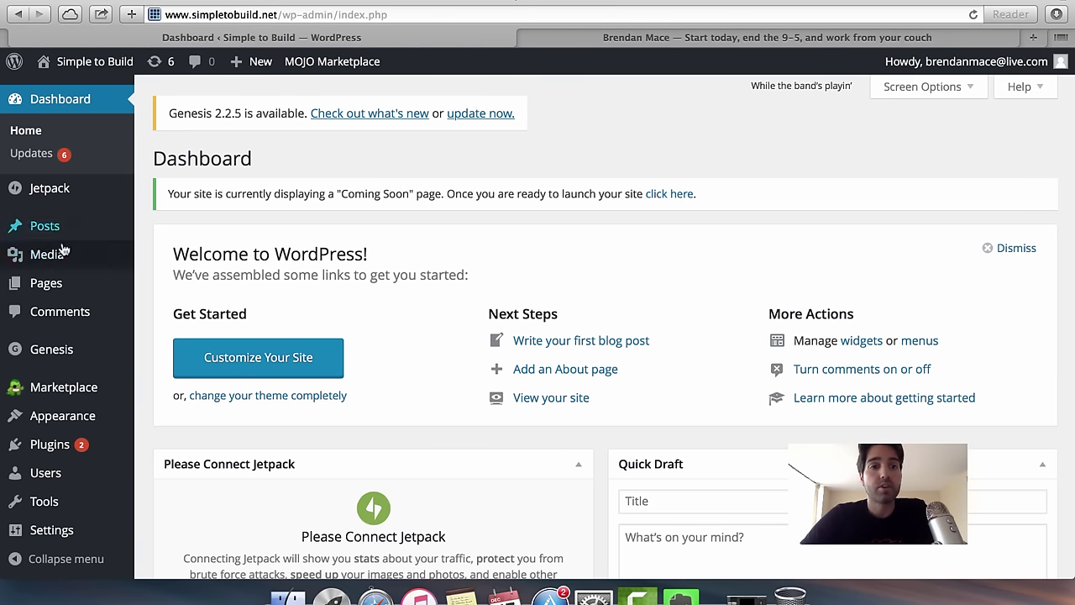
Create a new blank post via Posts > Add New in the admin sidebar.
{"action": "mouse_move", "coordinate": [55, 230]}
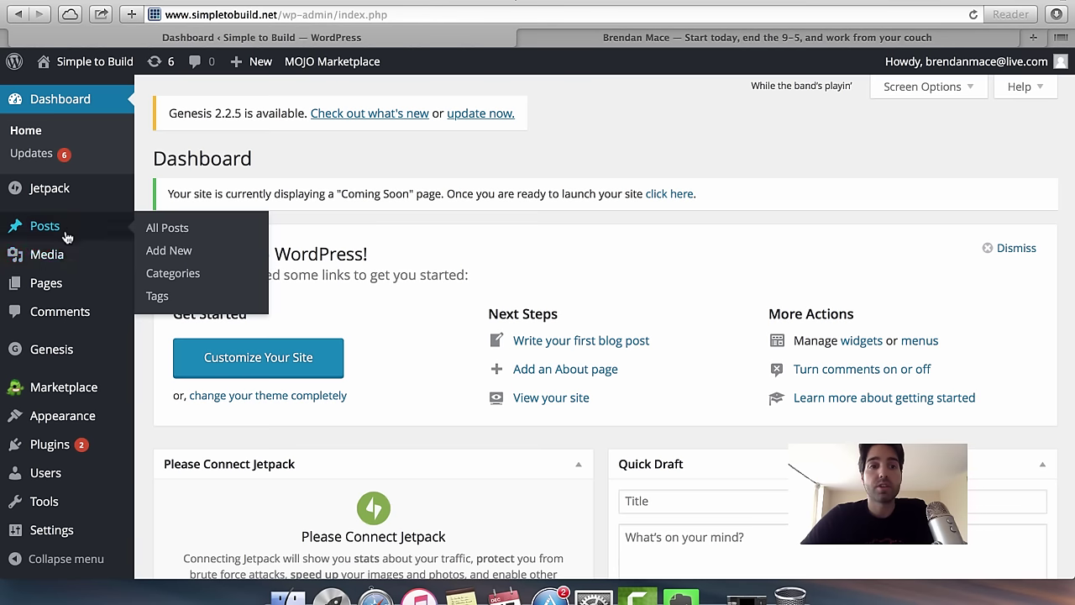
{"action": "left_click", "coordinate": [214, 255]}
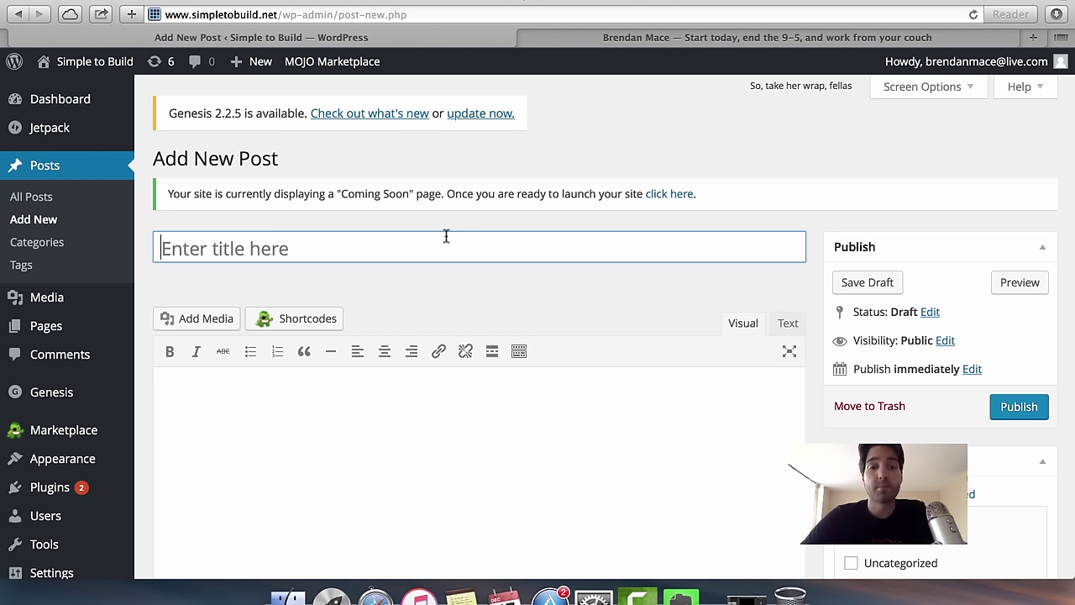
Paste the title 'How I Earn Over $5,000/month while Travelling the World' and type 'Big Result', 'Short Time', 'Easily' lines in the body.
{"action": "type", "text": "How I Earn Over $5,000/month while Travelling the World"}
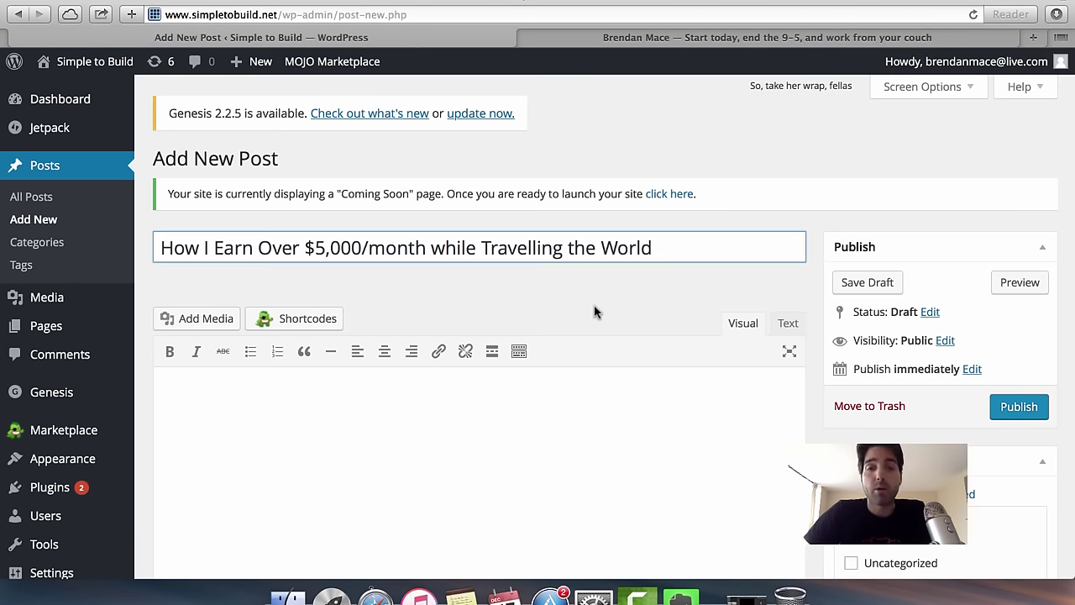
{"action": "left_click", "coordinate": [625, 460]}
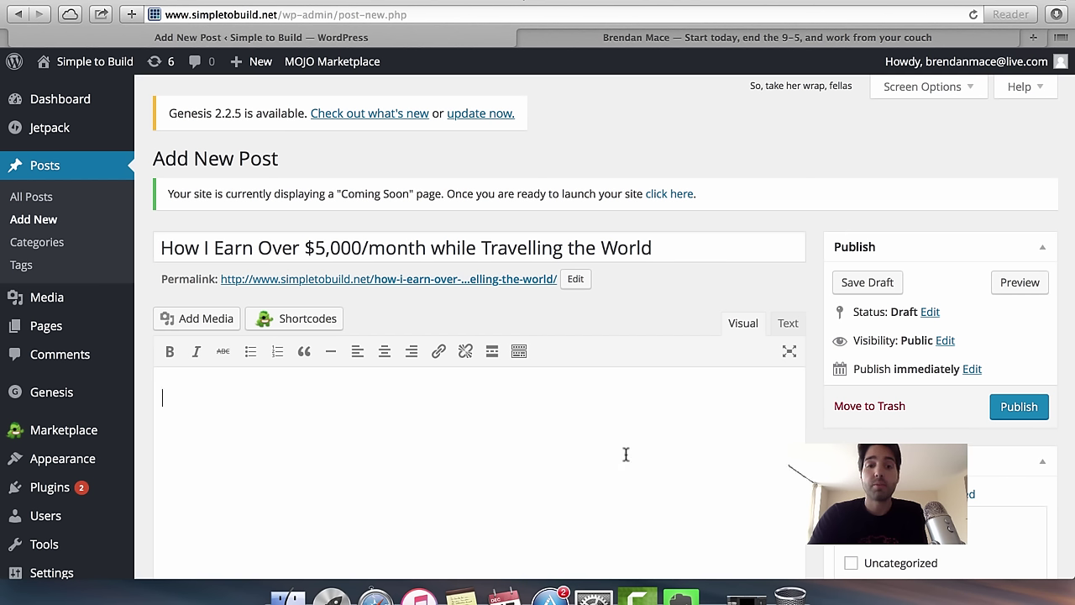
{"action": "type", "text": "BIg"}
{"action": "key", "text": "BackSpace"}
{"action": "key", "text": "BackSpace"}
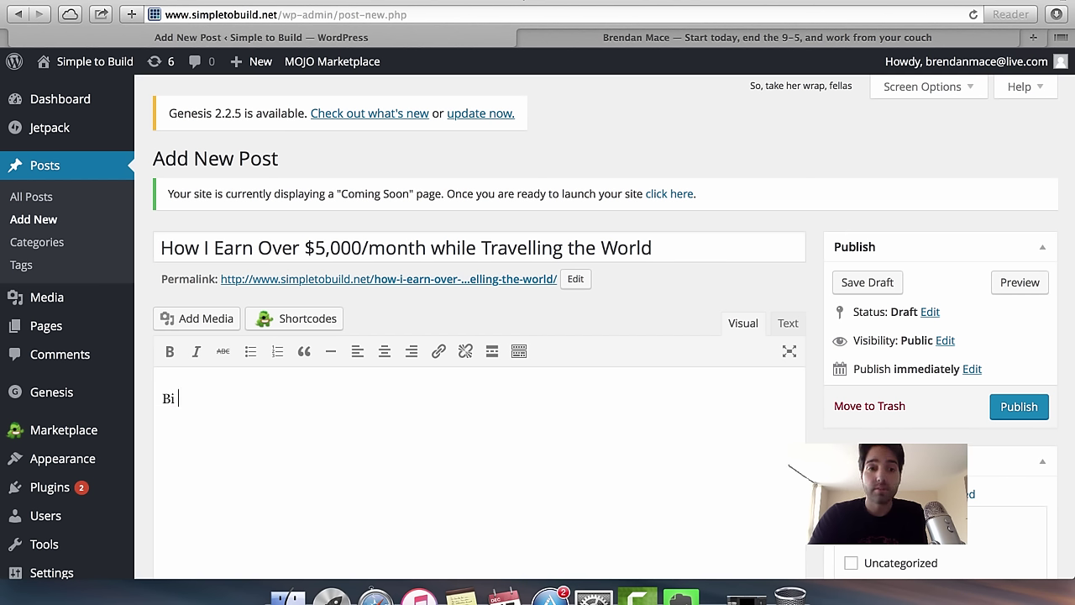
{"action": "type", "text": "ig Results"}
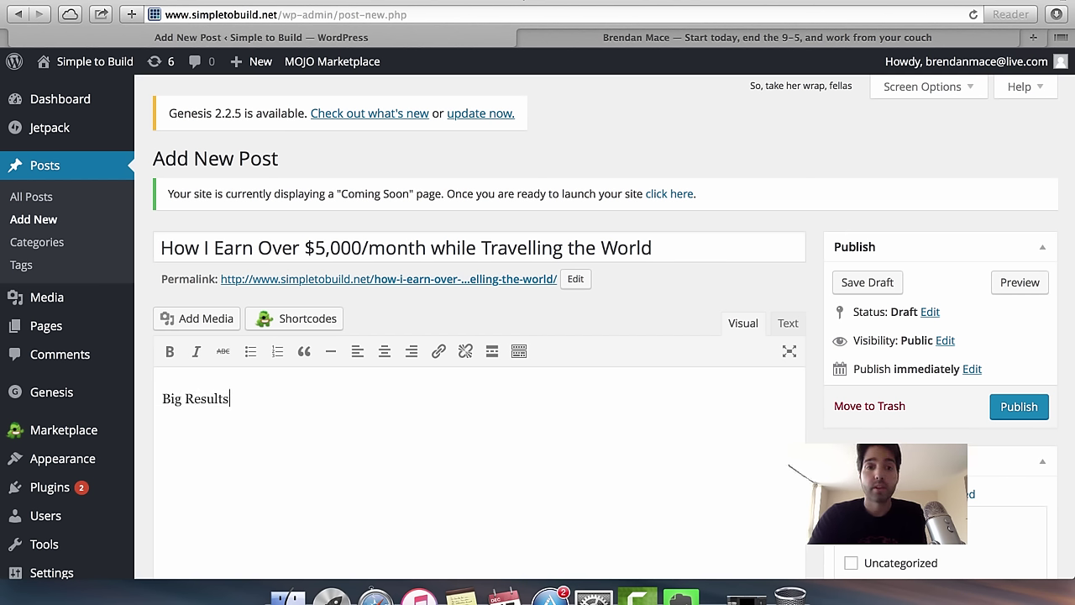
{"action": "key", "text": "BackSpace"}
{"action": "type", "text": "Short"}
{"action": "key", "text": "BackSpace"}
{"action": "key", "text": "BackSpace"}
{"action": "key", "text": "BackSpace"}
{"action": "key", "text": "BackSpace"}
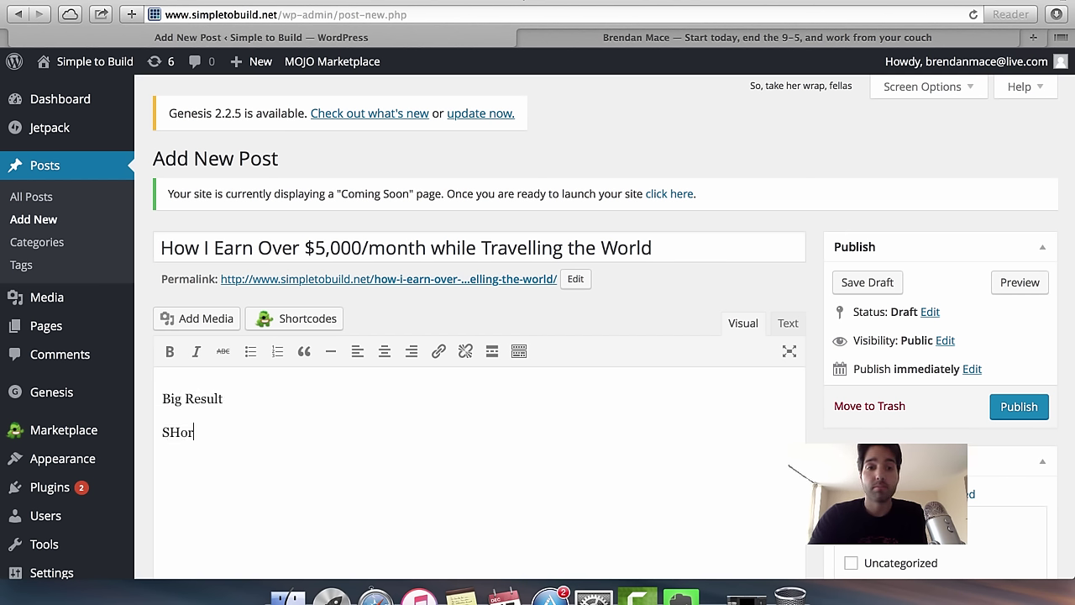
{"action": "type", "text": "hort t"}
{"action": "key", "text": "BackSpace"}
{"action": "key", "text": "BackSpace"}
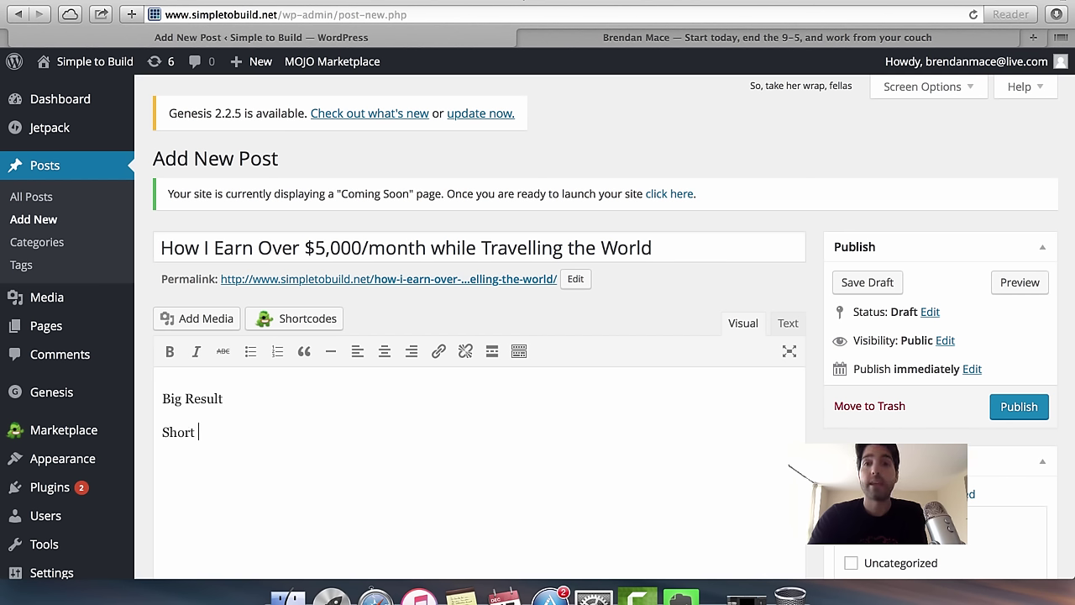
{"action": "type", "text": "Time "}
{"action": "type", "text": "Easily"}
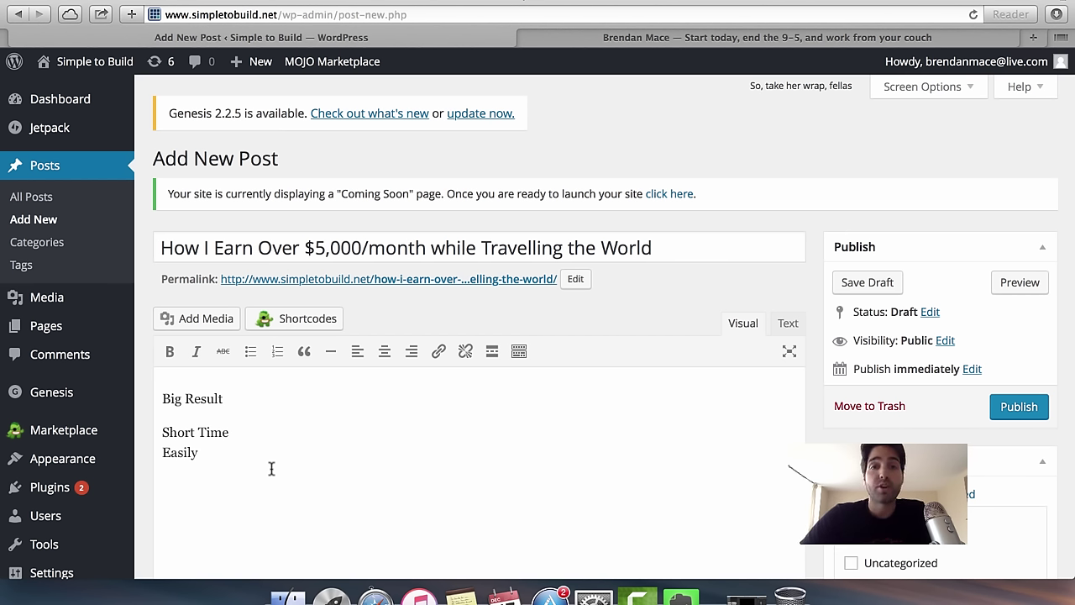
Select and delete all the typed body text, then bring up Launchpad.
{"action": "left_click_drag", "start_coordinate": [272, 468], "coordinate": [159, 392]}
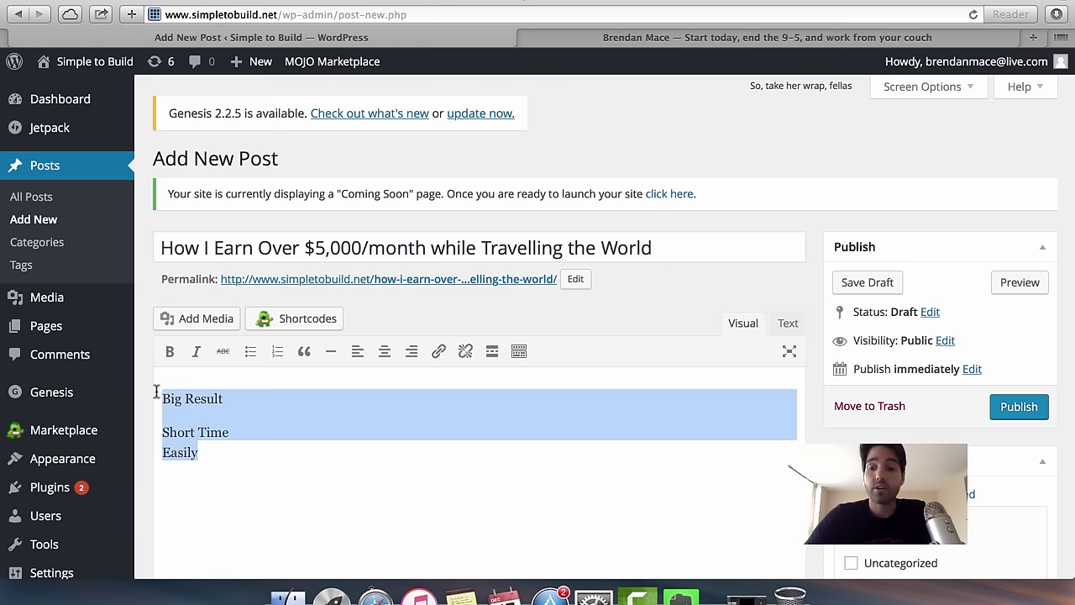
{"action": "key", "text": "BackSpace"}
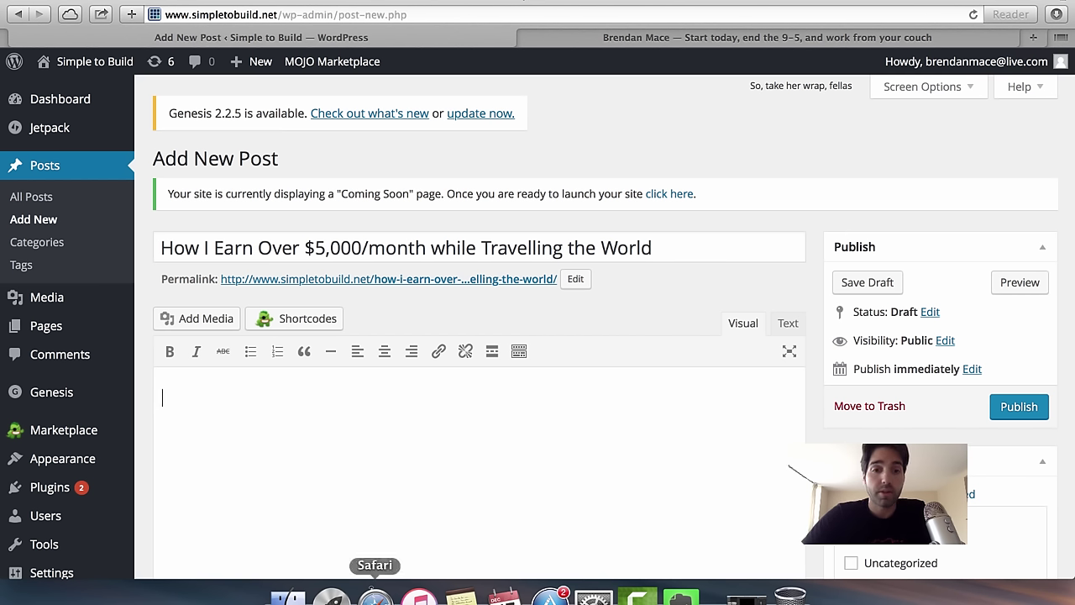
{"action": "left_click", "coordinate": [332, 595]}
Launch Google Chrome and open the Headlinr headline generator extension.
{"action": "scroll", "coordinate": [514, 385], "scroll_direction": "left", "scroll_amount": 3}
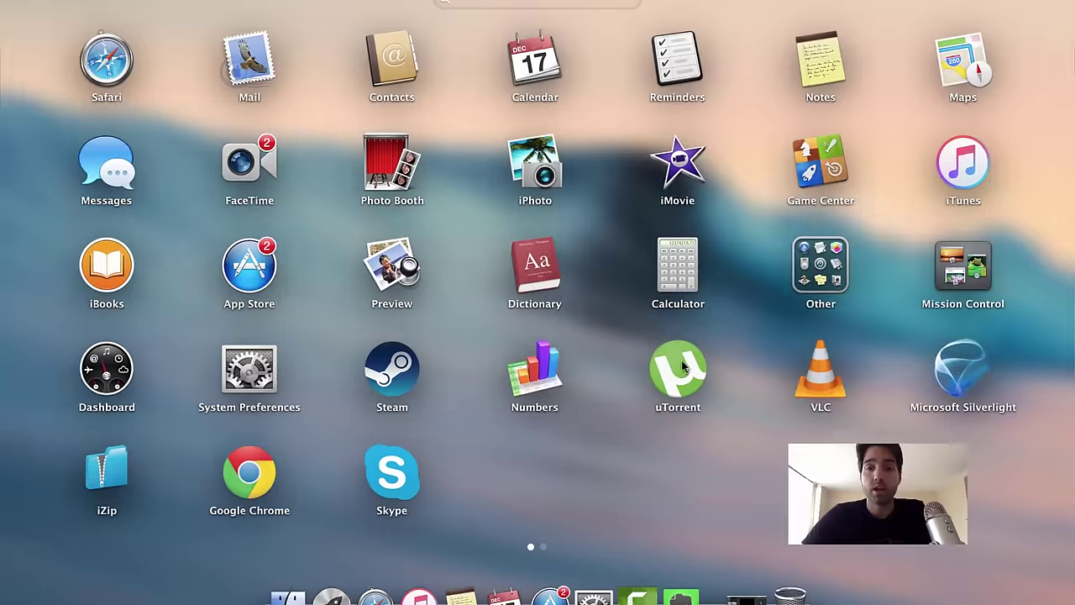
{"action": "left_click", "coordinate": [258, 478]}
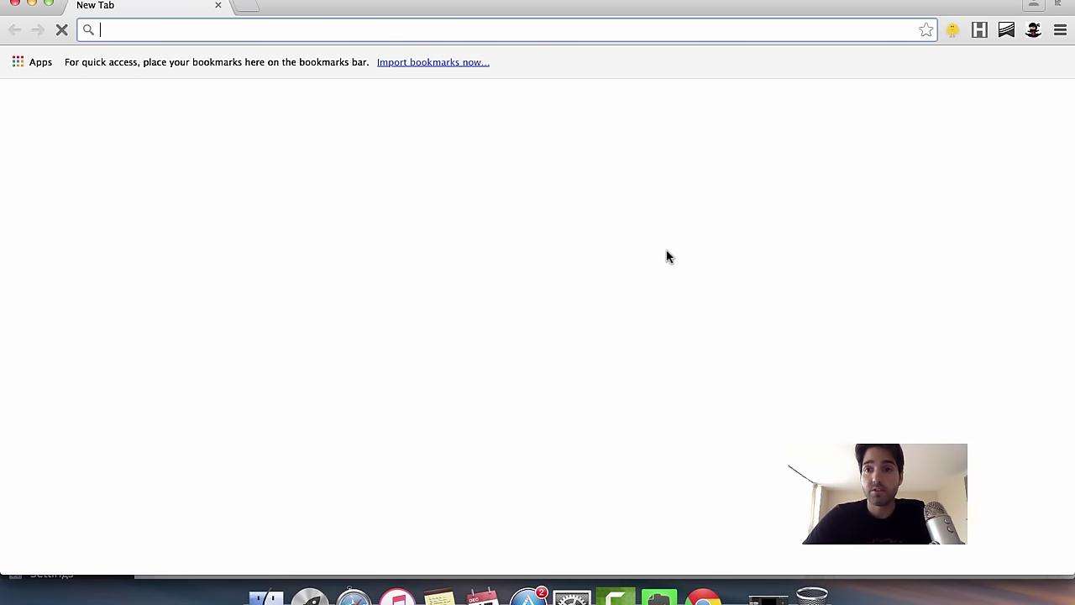
{"action": "left_click", "coordinate": [978, 33]}
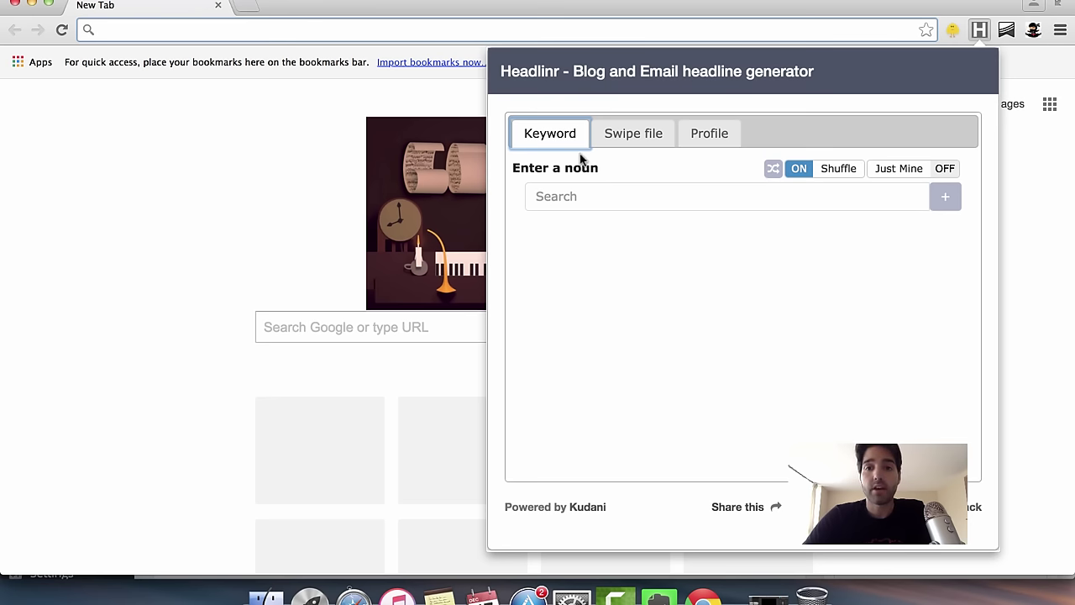
Generate headlines for the noun 'keyword research' and scroll through the suggestions.
{"action": "left_click", "coordinate": [701, 203]}
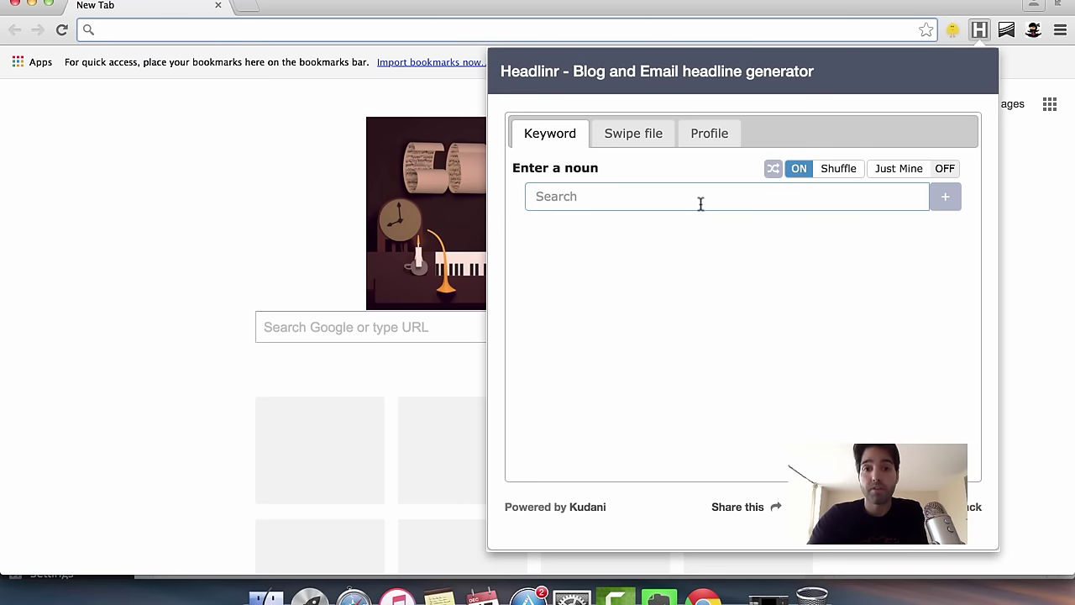
{"action": "type", "text": "k"}
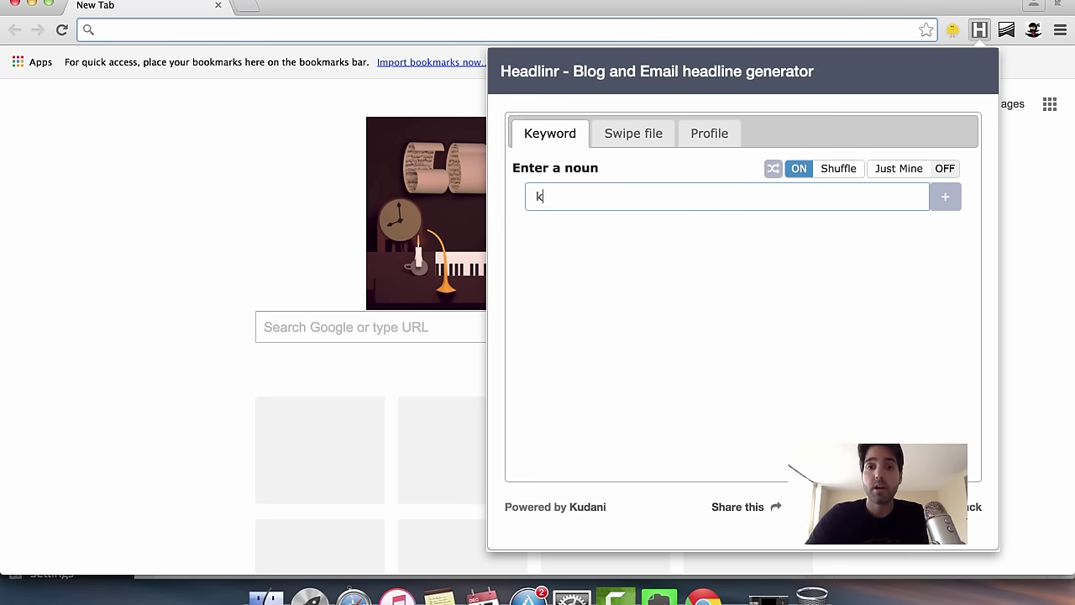
{"action": "type", "text": "eyword r"}
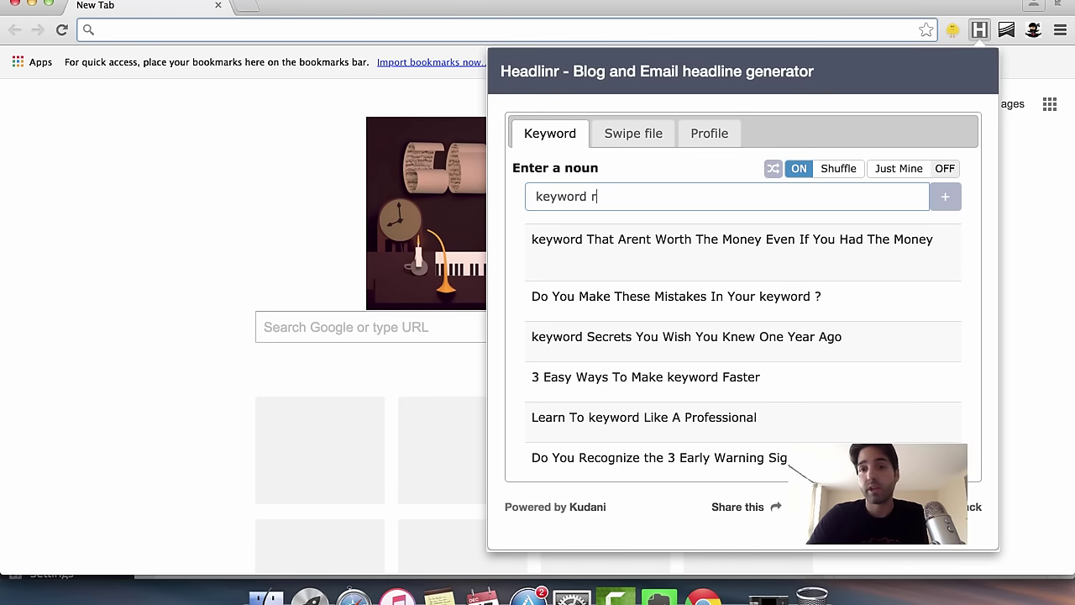
{"action": "type", "text": "esearch"}
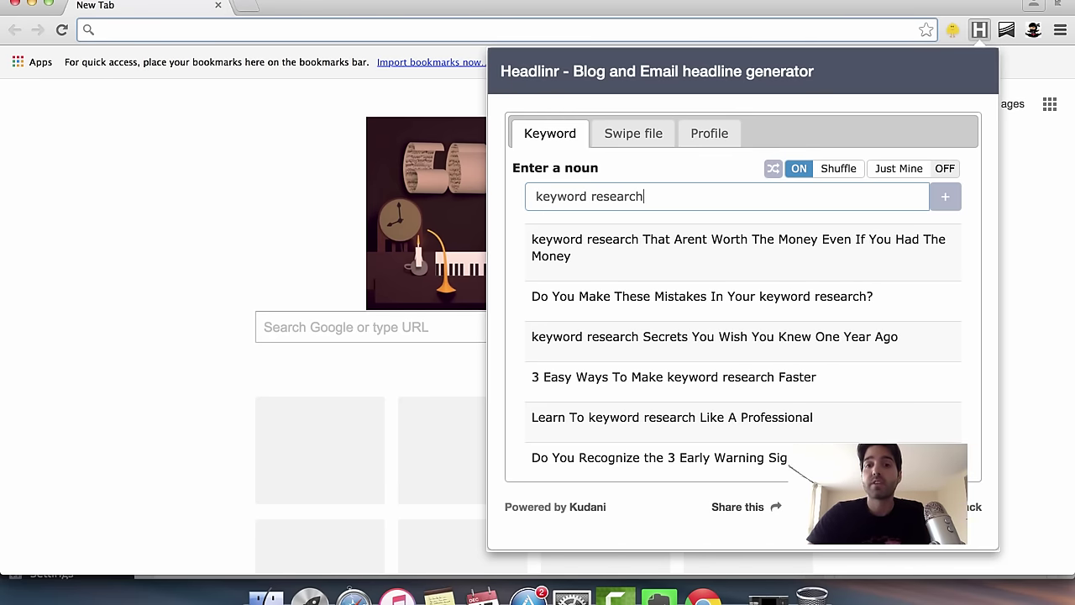
{"action": "scroll", "coordinate": [741, 370], "scroll_direction": "down", "scroll_amount": 6}
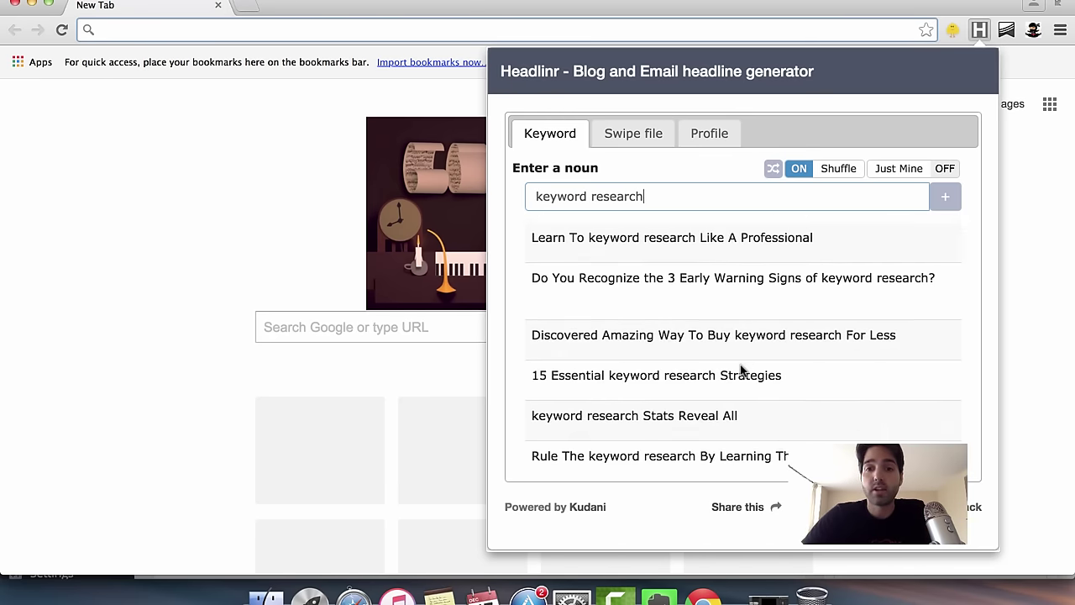
{"action": "scroll", "coordinate": [740, 370], "scroll_direction": "down", "scroll_amount": 10}
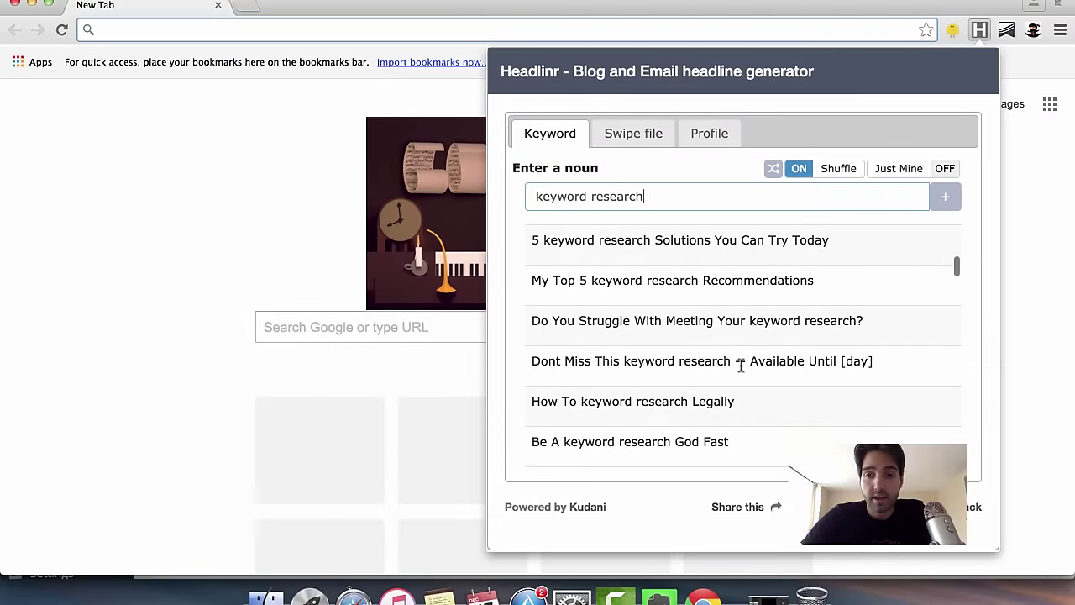
{"action": "scroll", "coordinate": [741, 365], "scroll_direction": "down", "scroll_amount": 10}
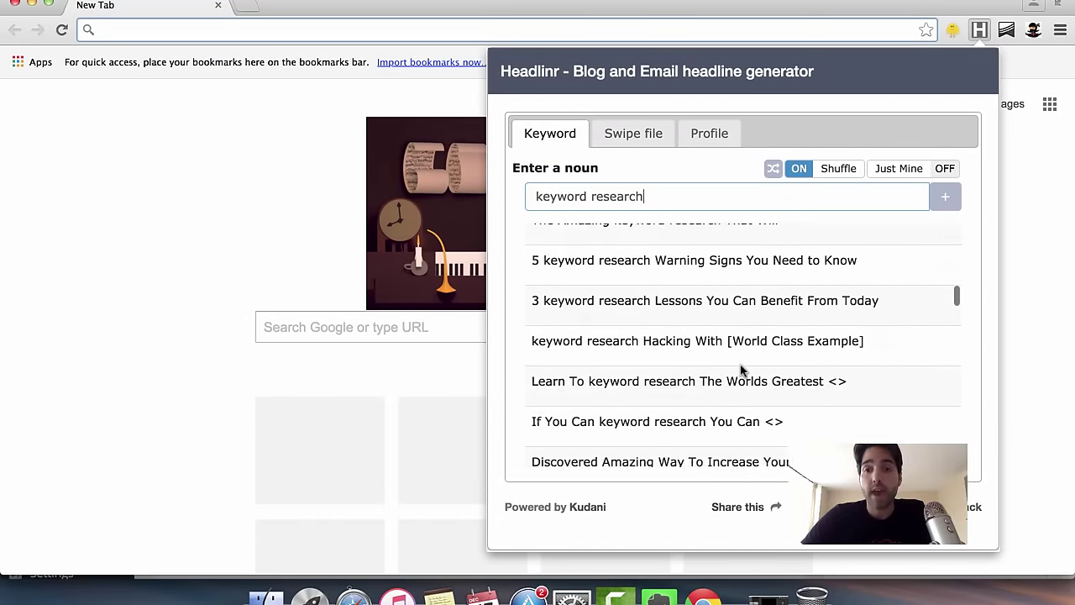
{"action": "scroll", "coordinate": [741, 369], "scroll_direction": "down", "scroll_amount": 10}
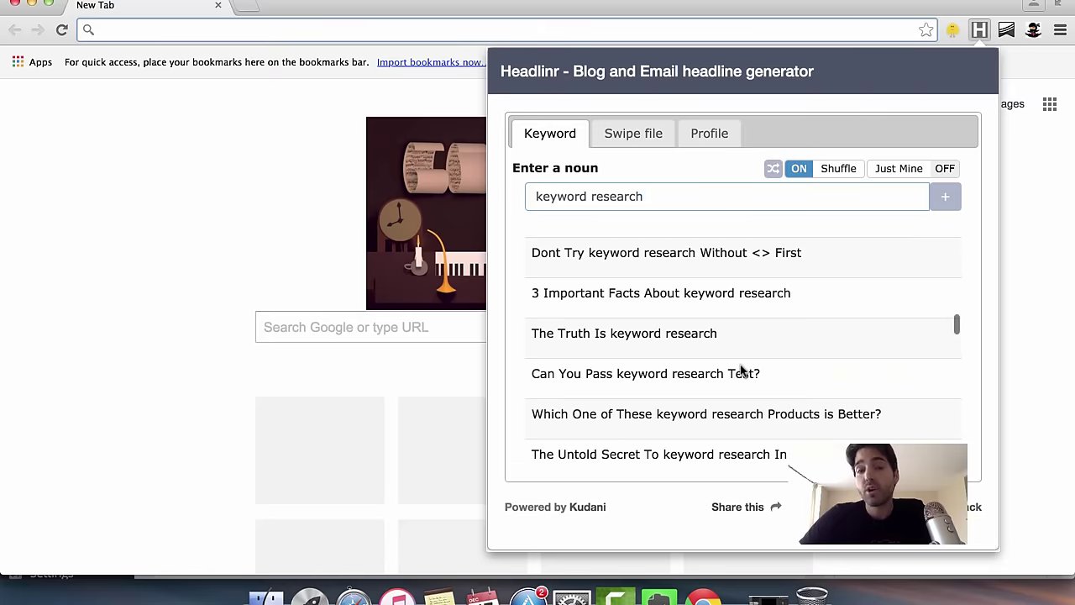
{"action": "scroll", "coordinate": [741, 370], "scroll_direction": "down", "scroll_amount": 8}
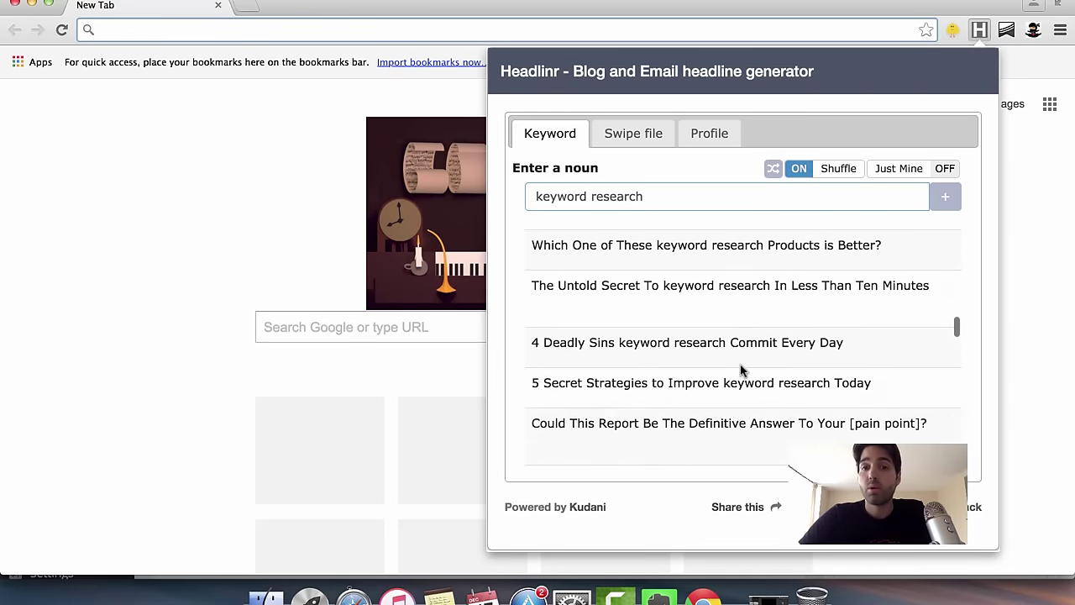
{"action": "scroll", "coordinate": [741, 370], "scroll_direction": "down", "scroll_amount": 1}
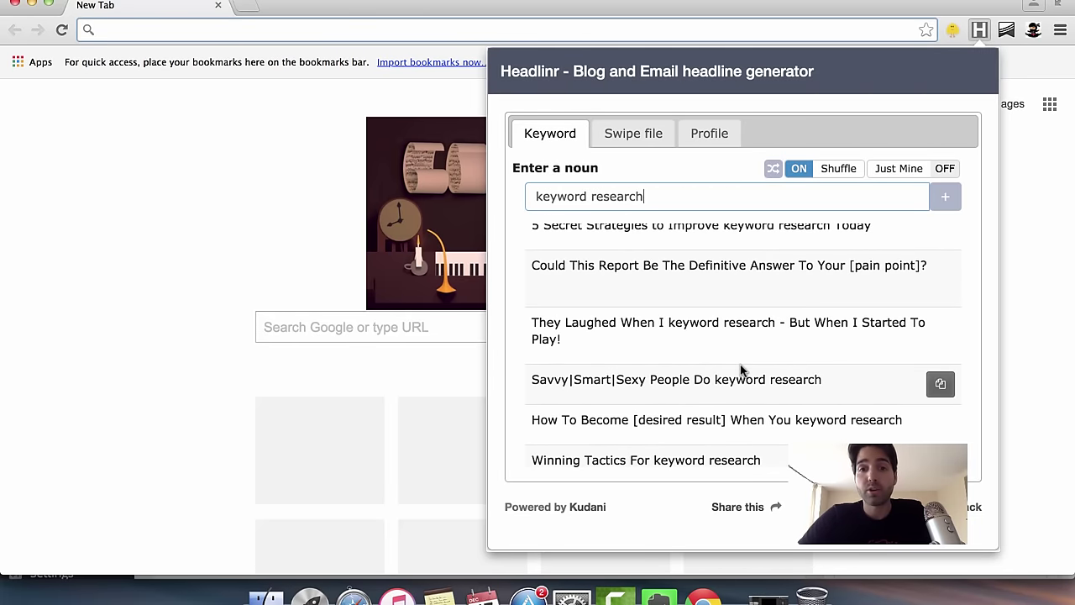
{"action": "scroll", "coordinate": [742, 370], "scroll_direction": "down", "scroll_amount": 15}
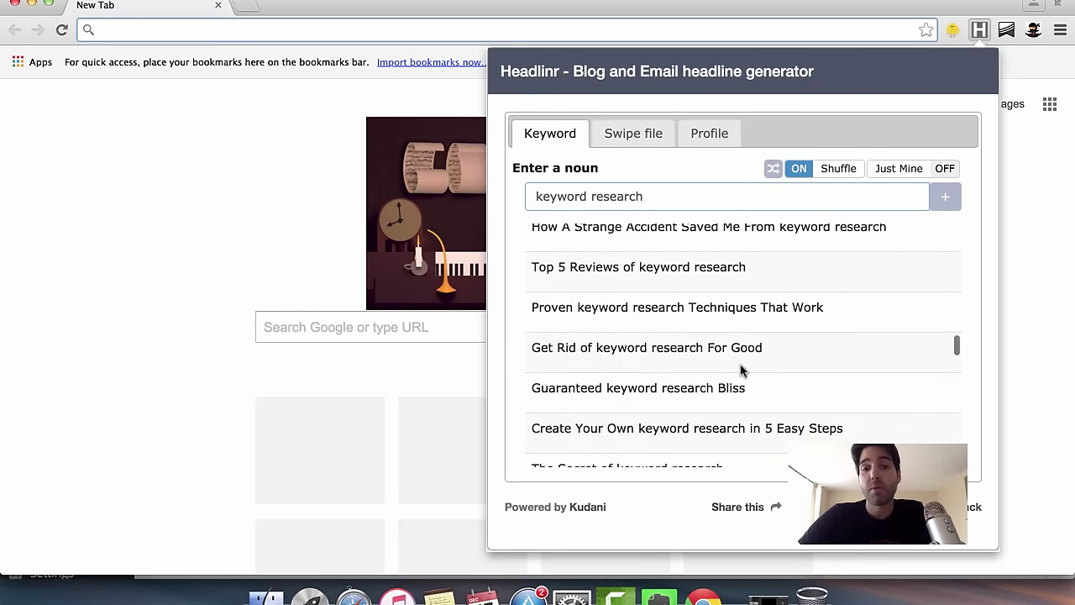
{"action": "scroll", "coordinate": [742, 369], "scroll_direction": "down", "scroll_amount": 15}
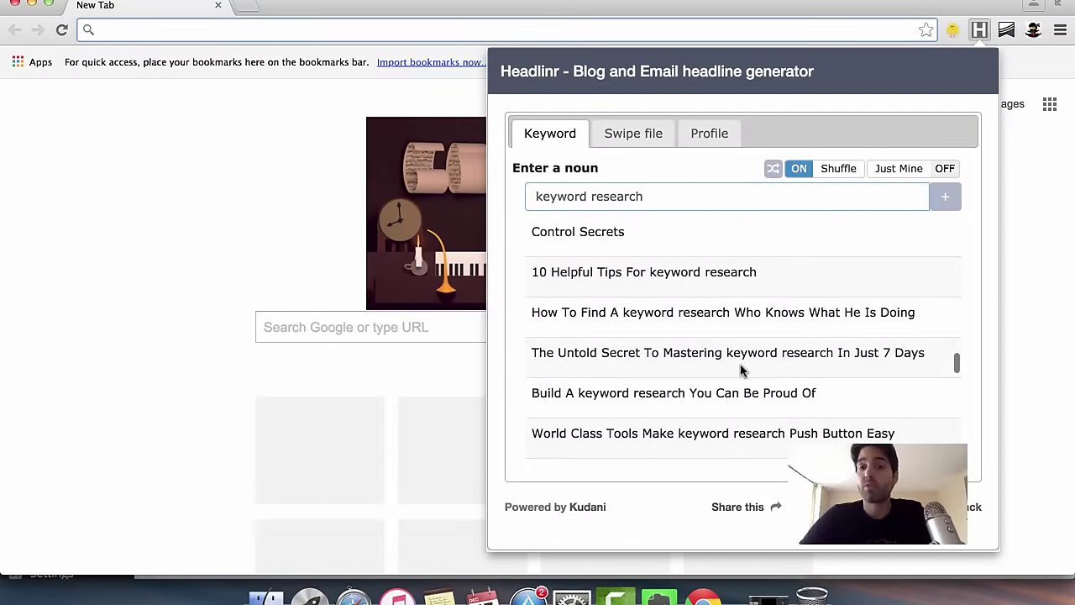
{"action": "scroll", "coordinate": [741, 370], "scroll_direction": "down", "scroll_amount": 10}
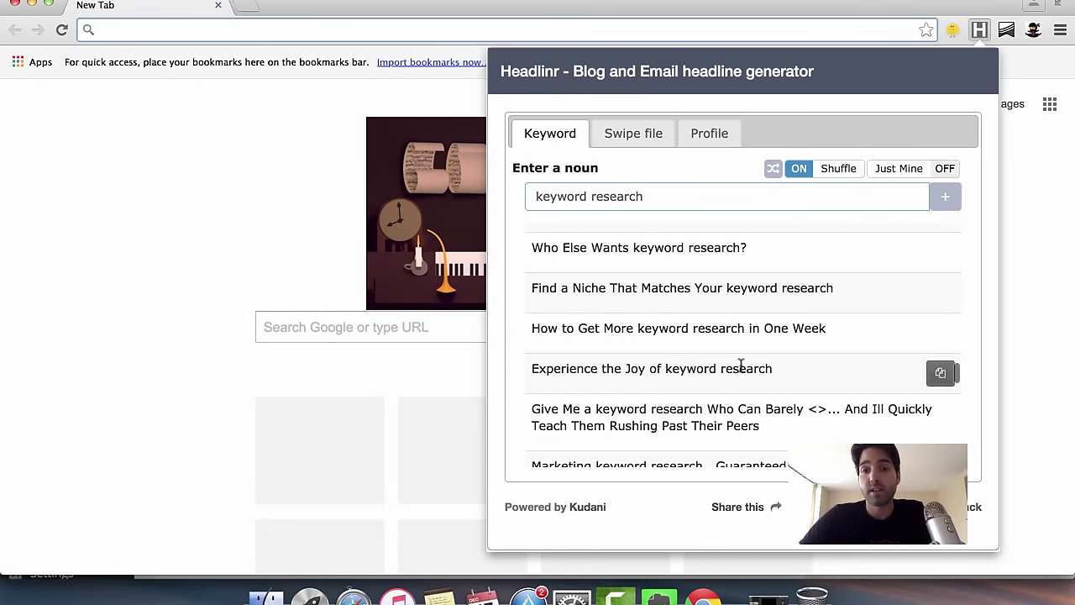
{"action": "scroll", "coordinate": [741, 366], "scroll_direction": "down", "scroll_amount": 10}
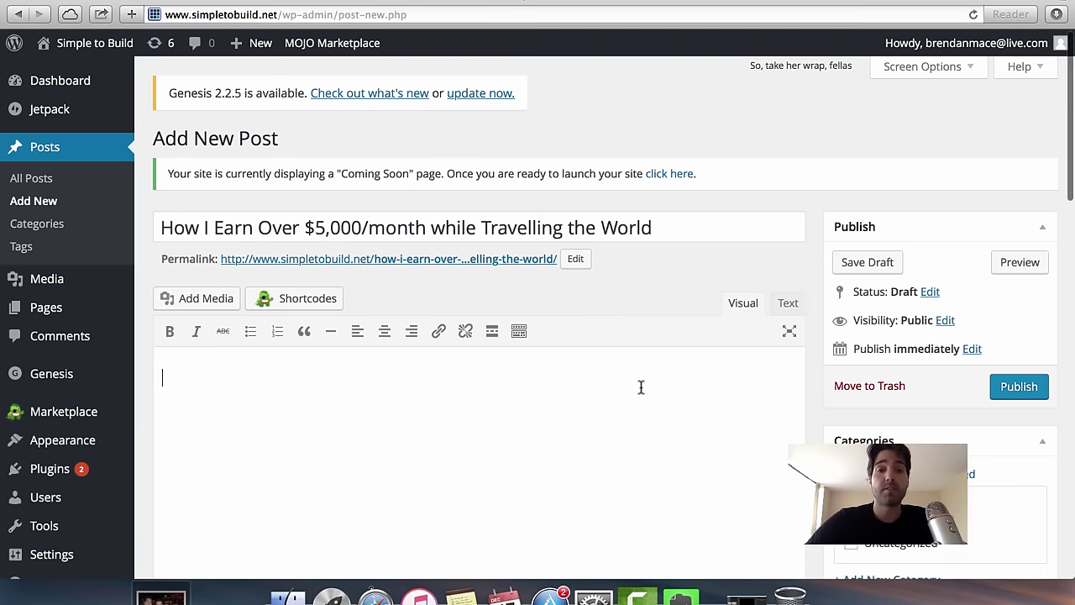
Paste the prepared article text with its six-destination list into the draft body and review it.
{"action": "scroll", "coordinate": [641, 387], "scroll_direction": "down", "scroll_amount": 2}
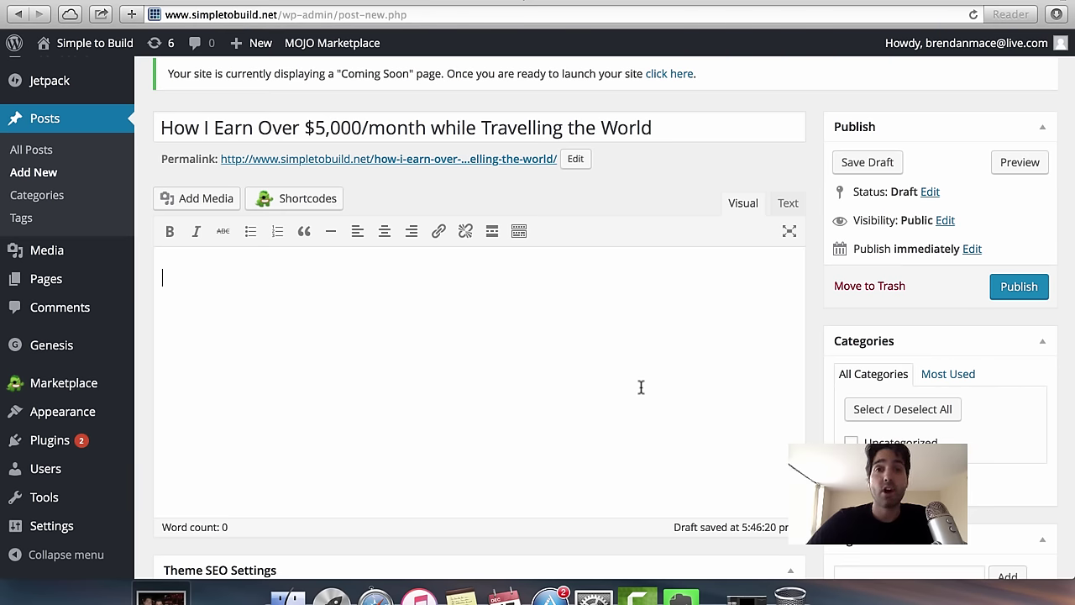
{"action": "scroll", "coordinate": [641, 386], "scroll_direction": "up", "scroll_amount": 2}
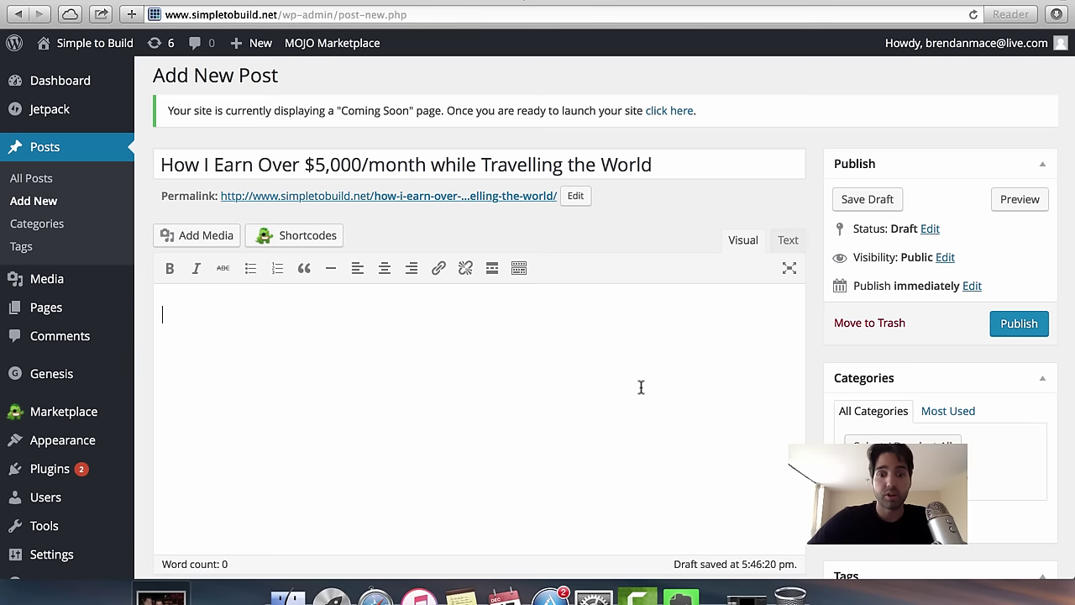
{"action": "key", "text": "super+v"}
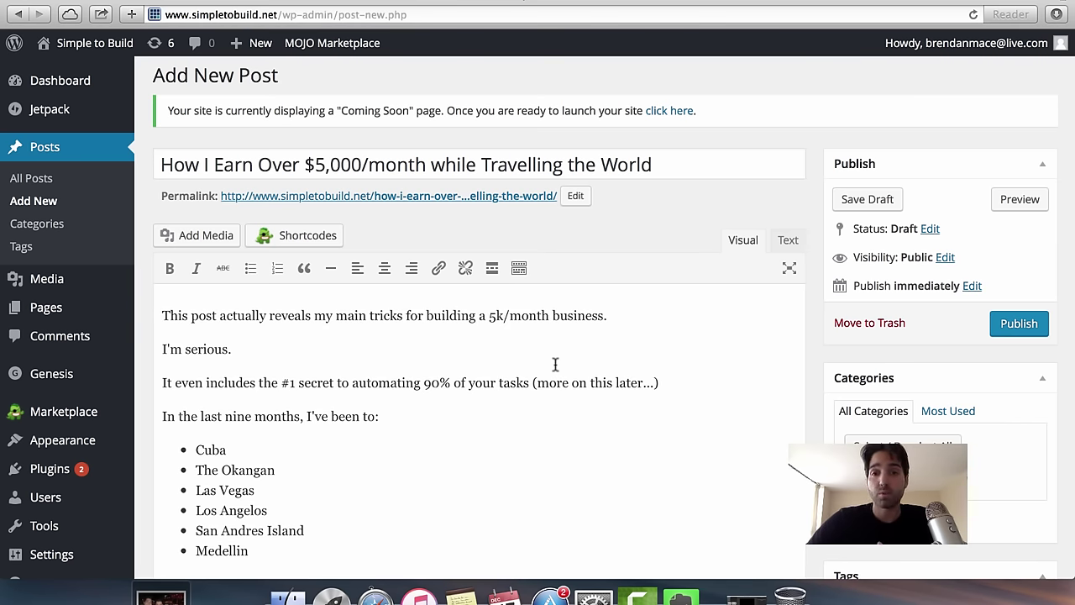
{"action": "scroll", "coordinate": [537, 461], "scroll_direction": "down", "scroll_amount": 5}
{"action": "scroll", "coordinate": [509, 308], "scroll_direction": "up", "scroll_amount": 2}
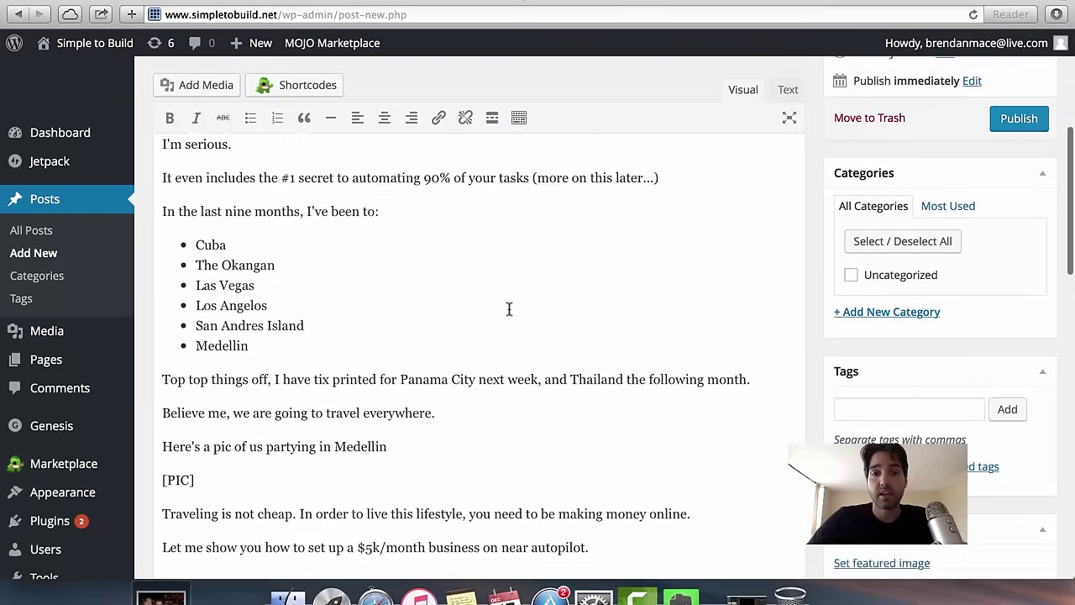
{"action": "scroll", "coordinate": [509, 309], "scroll_direction": "up", "scroll_amount": 3}
{"action": "scroll", "coordinate": [510, 384], "scroll_direction": "down", "scroll_amount": 2}
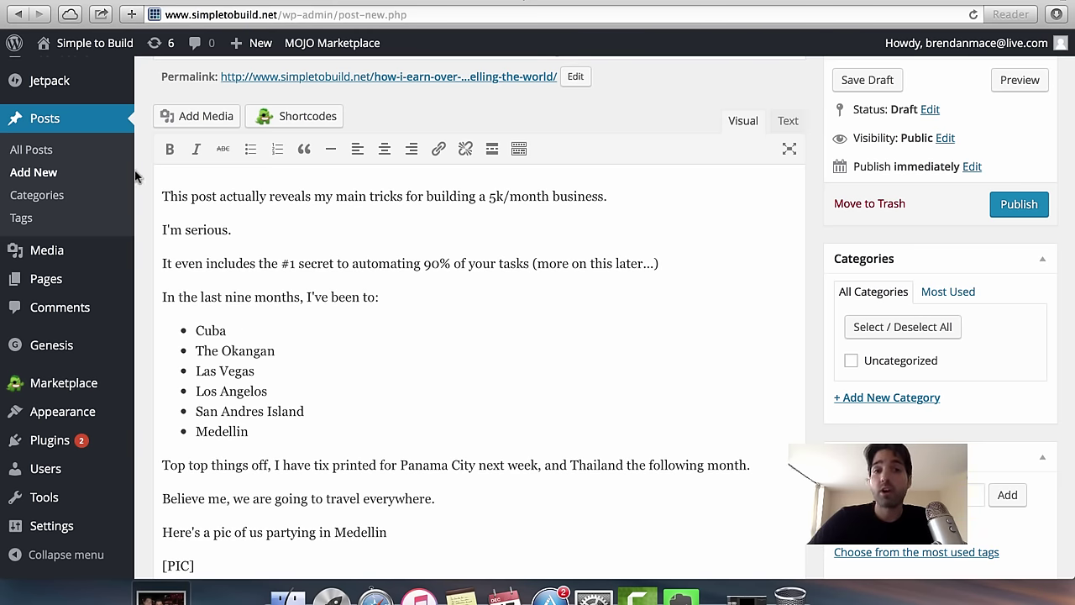
{"action": "scroll", "coordinate": [134, 177], "scroll_direction": "up", "scroll_amount": 2}
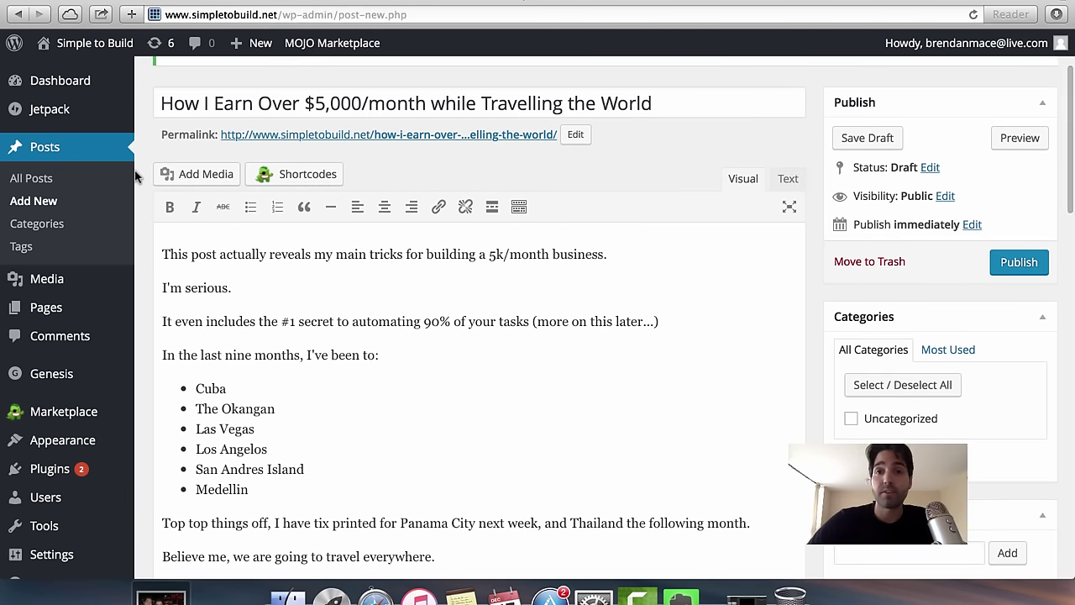
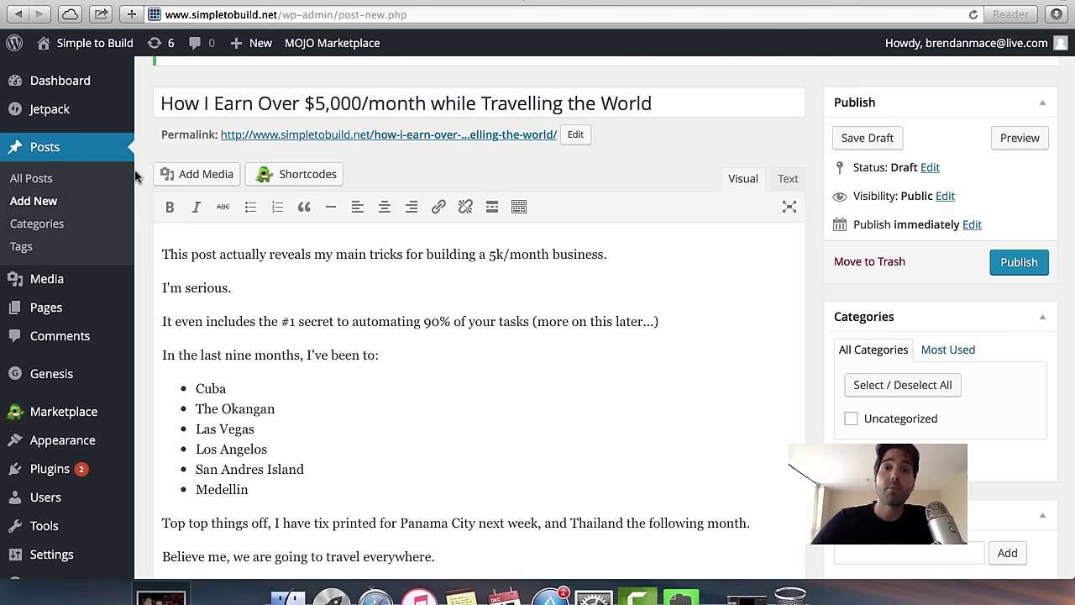
Scroll through the post, briefly selecting the #1 secret phrase, then clear the selection.
{"action": "scroll", "coordinate": [81, 250], "scroll_direction": "down", "scroll_amount": 1}
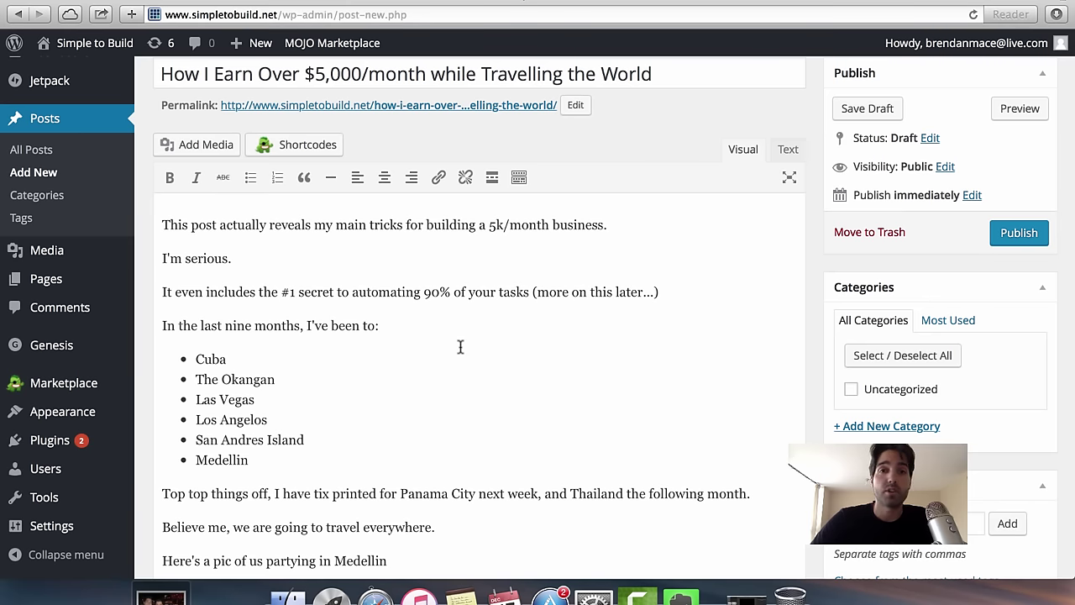
{"action": "scroll", "coordinate": [459, 345], "scroll_direction": "up", "scroll_amount": 1}
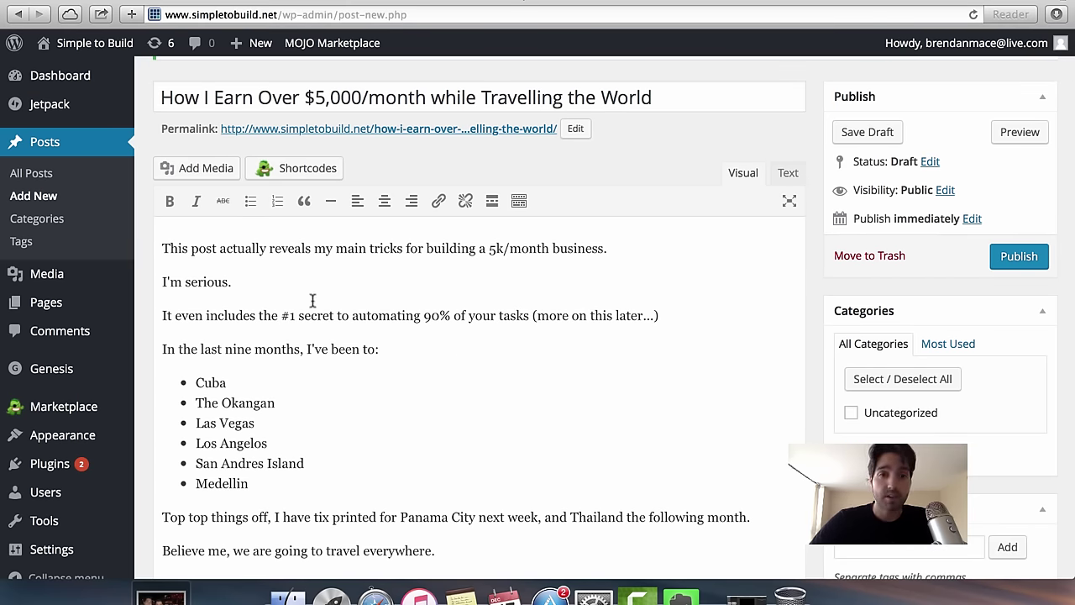
{"action": "scroll", "coordinate": [311, 301], "scroll_direction": "down", "scroll_amount": 1}
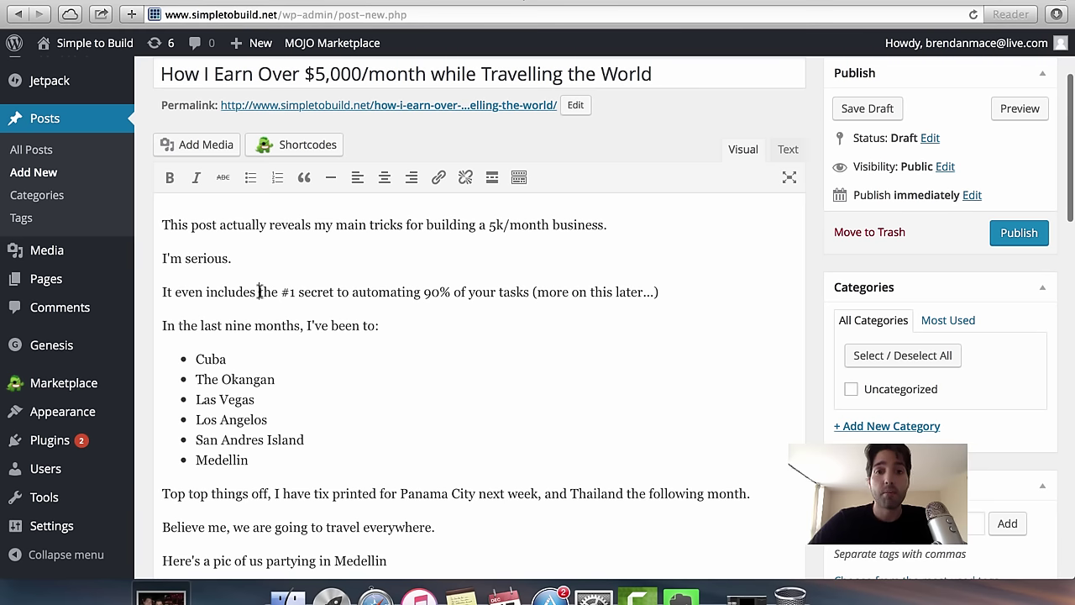
{"action": "left_click_drag", "start_coordinate": [259, 292], "coordinate": [661, 289]}
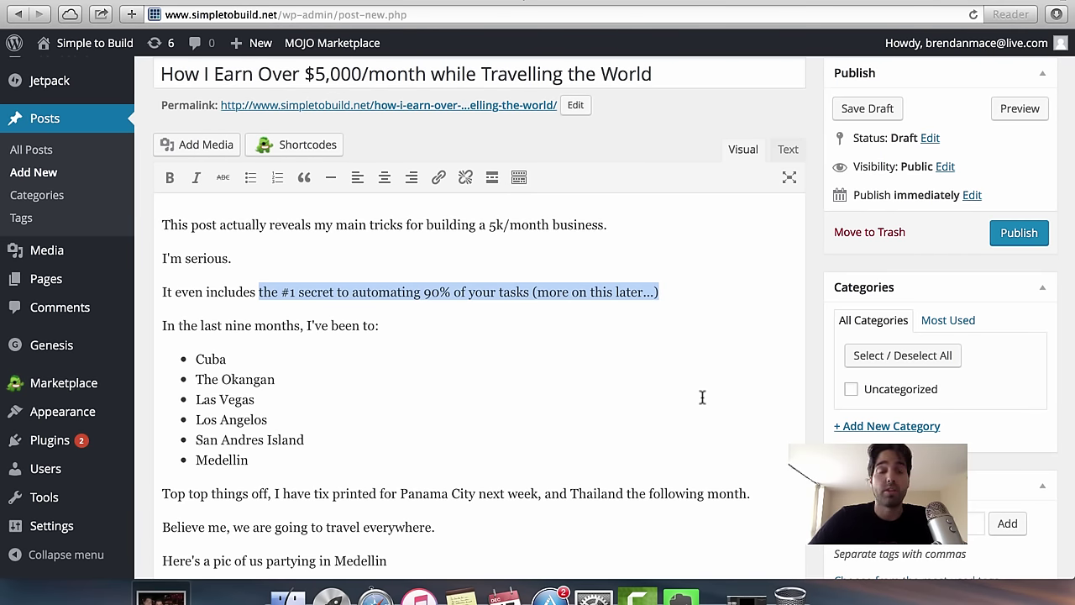
{"action": "left_click", "coordinate": [451, 469]}
{"action": "scroll", "coordinate": [361, 420], "scroll_direction": "down", "scroll_amount": 2}
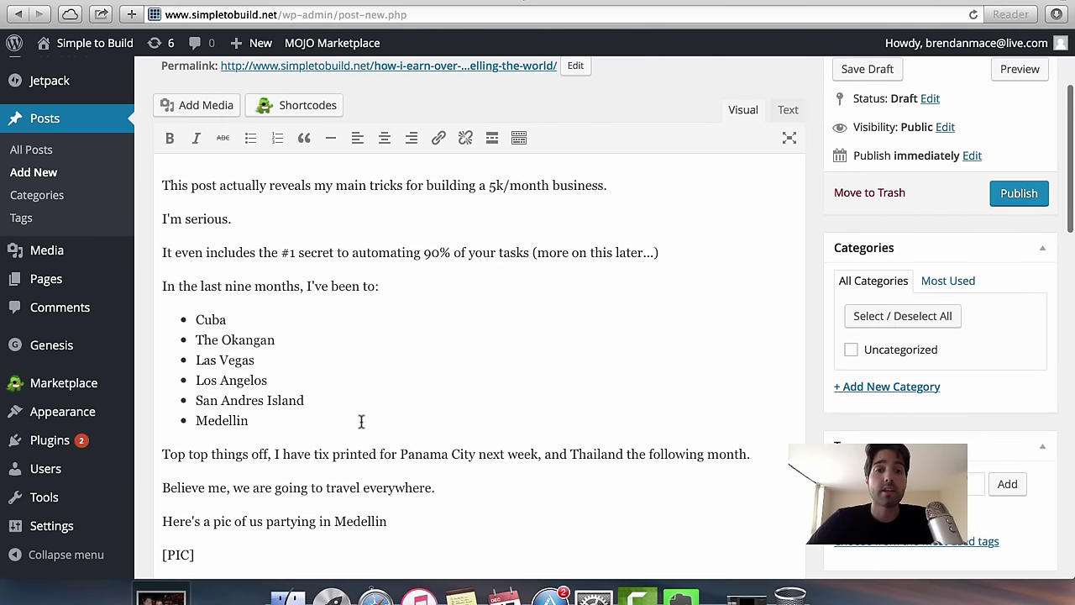
{"action": "scroll", "coordinate": [361, 421], "scroll_direction": "down", "scroll_amount": 3}
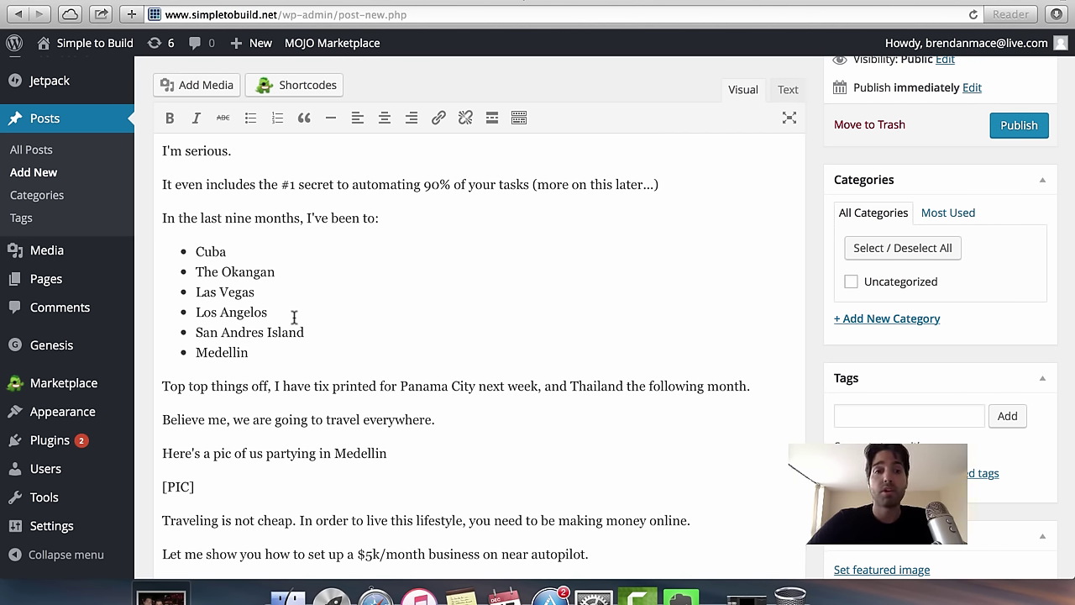
{"action": "scroll", "coordinate": [355, 334], "scroll_direction": "down", "scroll_amount": 2}
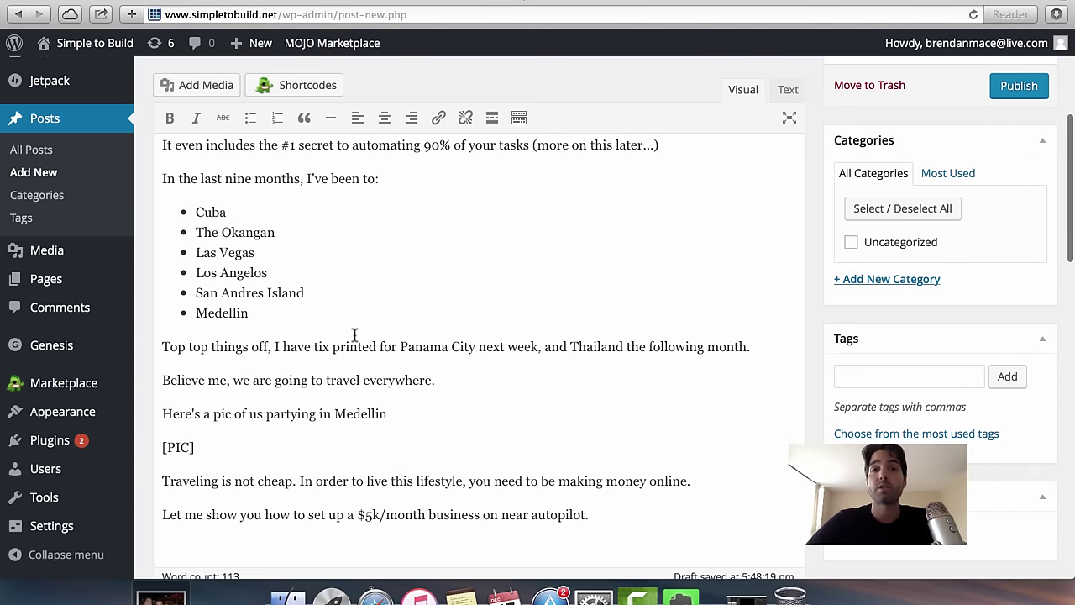
{"action": "scroll", "coordinate": [355, 334], "scroll_direction": "down", "scroll_amount": 1}
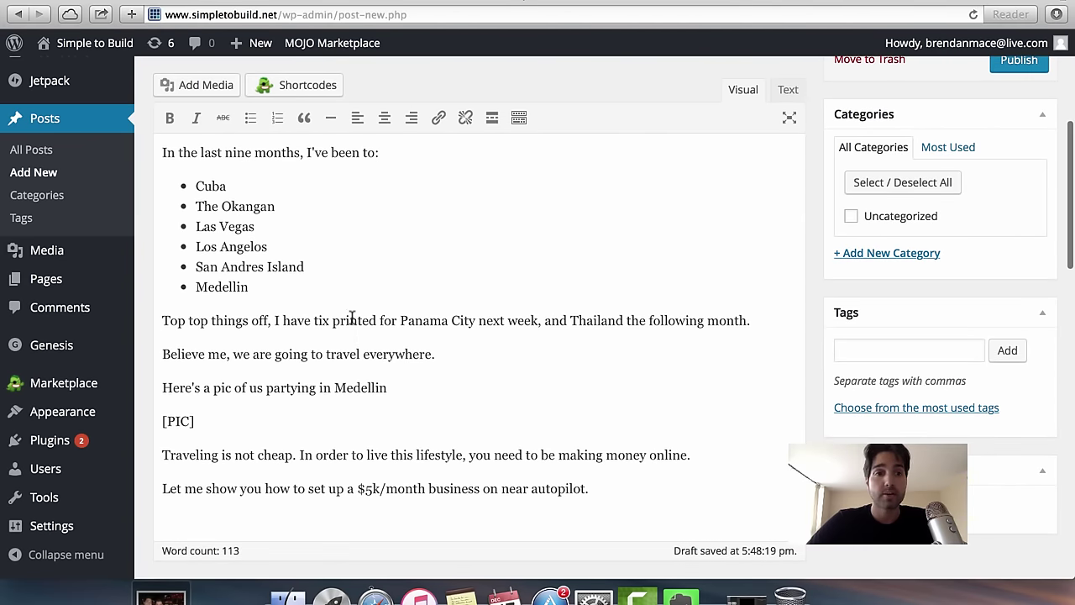
Correct 'Top top things off' to 'To top things off' and select the [PIC] line.
{"action": "left_click", "coordinate": [186, 312]}
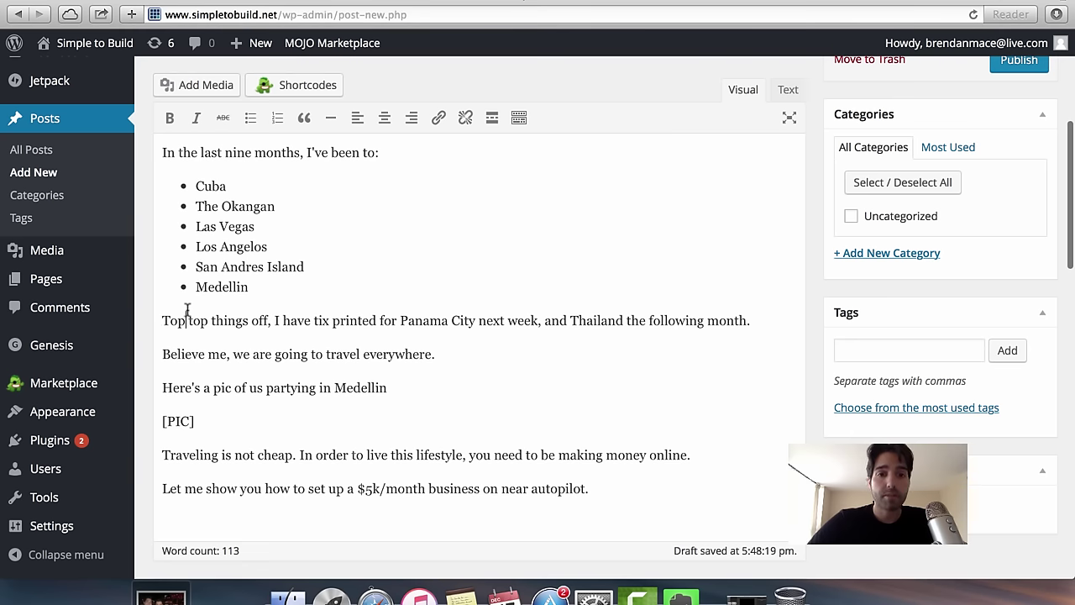
{"action": "key", "text": "BackSpace"}
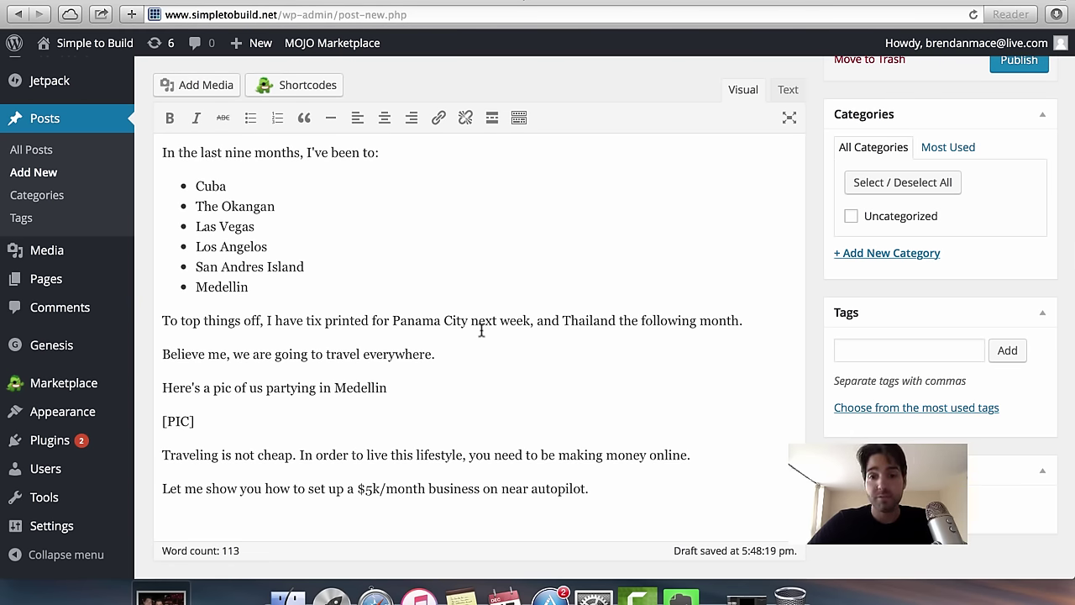
{"action": "scroll", "coordinate": [481, 330], "scroll_direction": "down", "scroll_amount": 3}
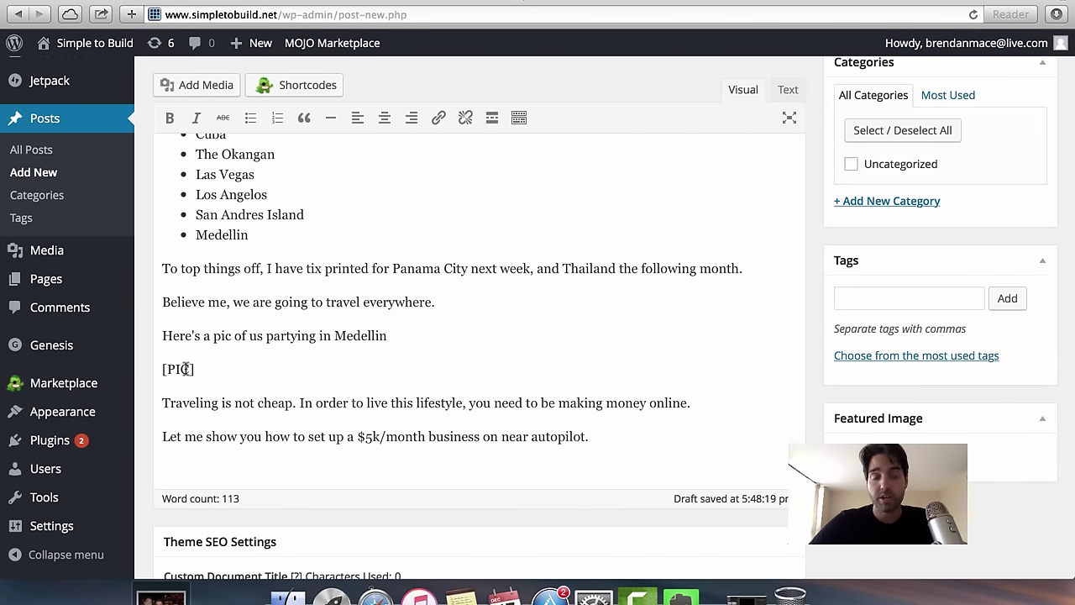
{"action": "left_click_drag", "start_coordinate": [210, 368], "coordinate": [156, 369]}
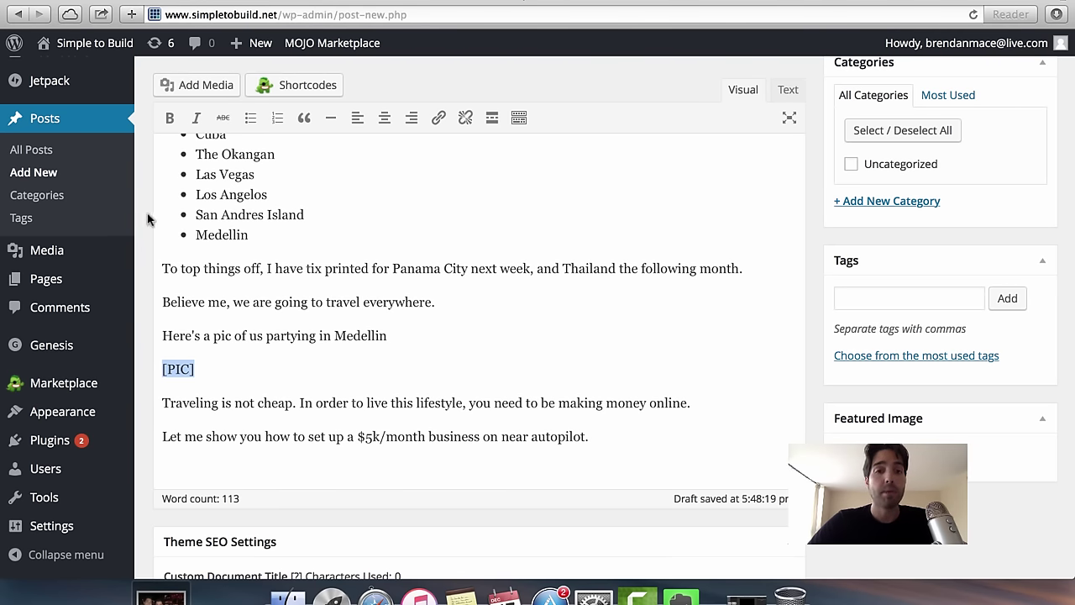
{"action": "scroll", "coordinate": [258, 247], "scroll_direction": "up", "scroll_amount": 1}
{"action": "scroll", "coordinate": [257, 246], "scroll_direction": "up", "scroll_amount": 1}
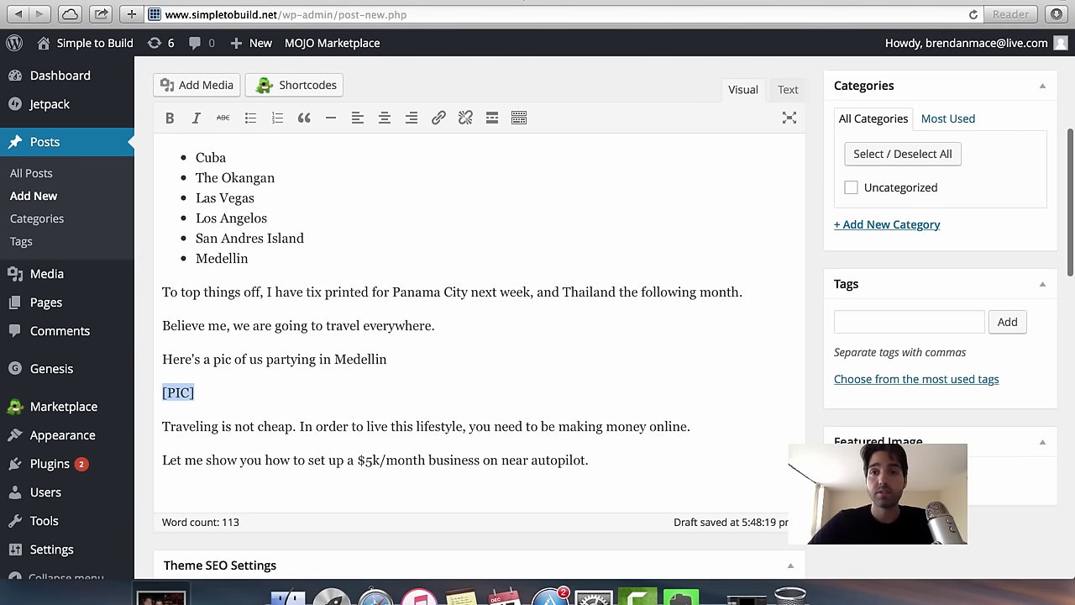
{"action": "scroll", "coordinate": [258, 246], "scroll_direction": "up", "scroll_amount": 5}
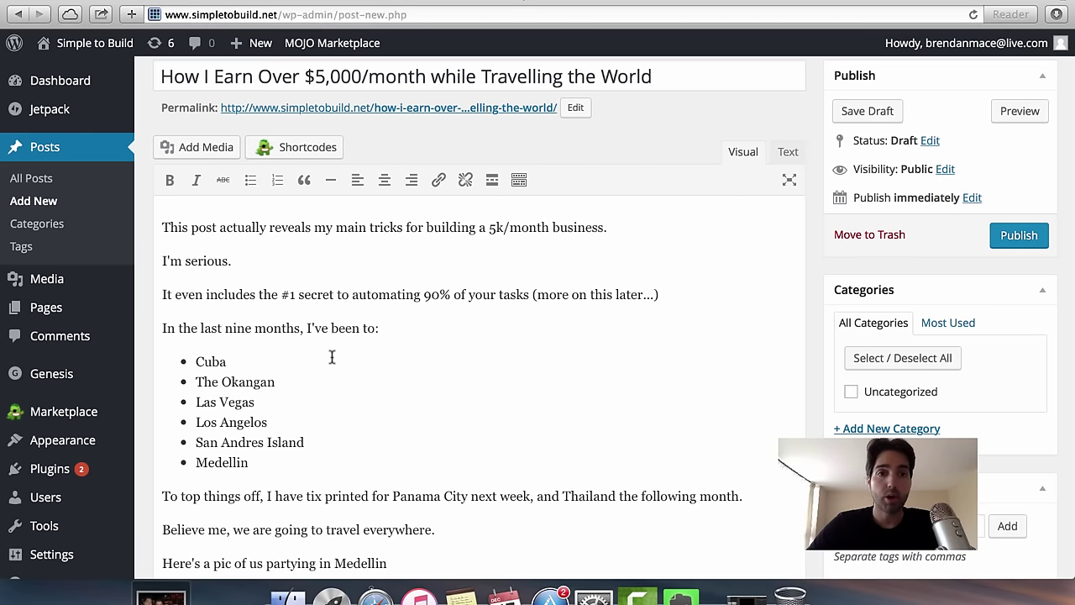
{"action": "scroll", "coordinate": [332, 357], "scroll_direction": "down", "scroll_amount": 5}
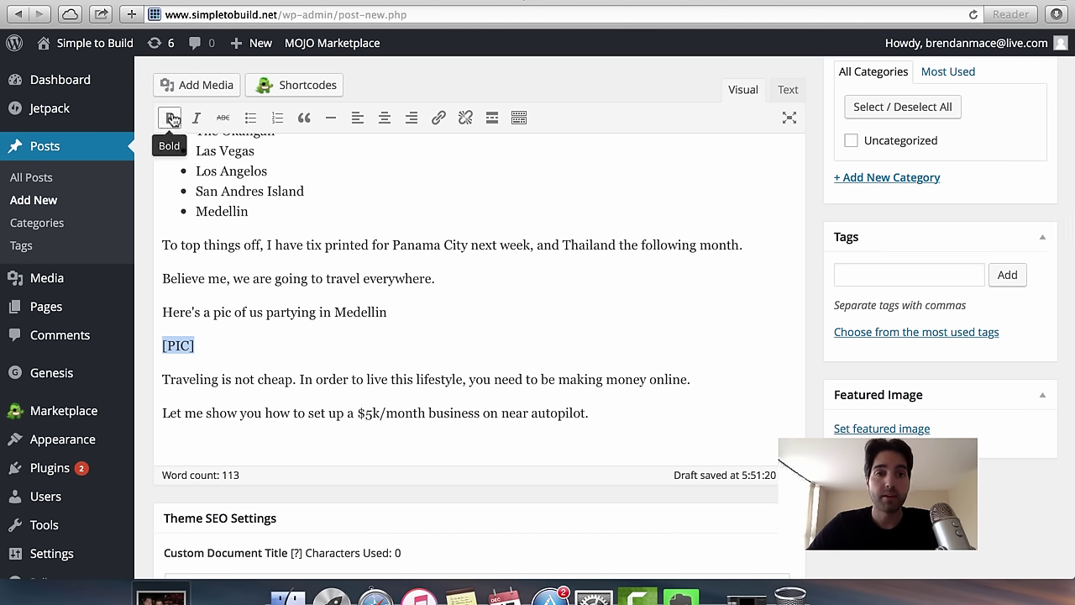
Try bold, italic, strikethrough, list and blockquote formats on [PIC], then remove them all.
{"action": "left_click", "coordinate": [171, 120]}
{"action": "left_click", "coordinate": [199, 120]}
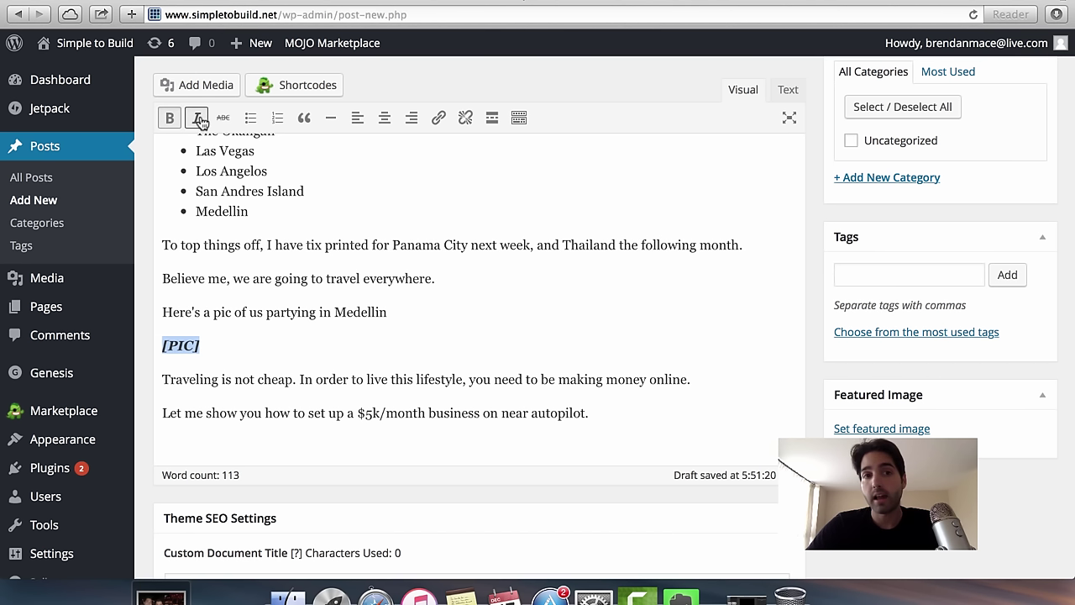
{"action": "left_click", "coordinate": [197, 117]}
{"action": "left_click", "coordinate": [170, 118]}
{"action": "left_click", "coordinate": [224, 118]}
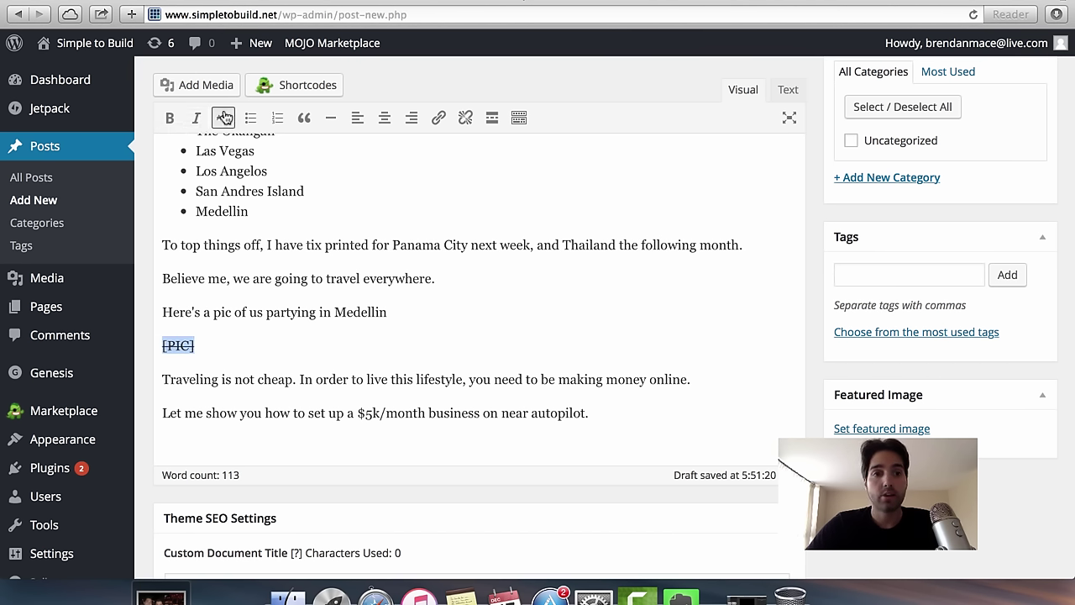
{"action": "left_click", "coordinate": [223, 117]}
{"action": "left_click", "coordinate": [250, 118]}
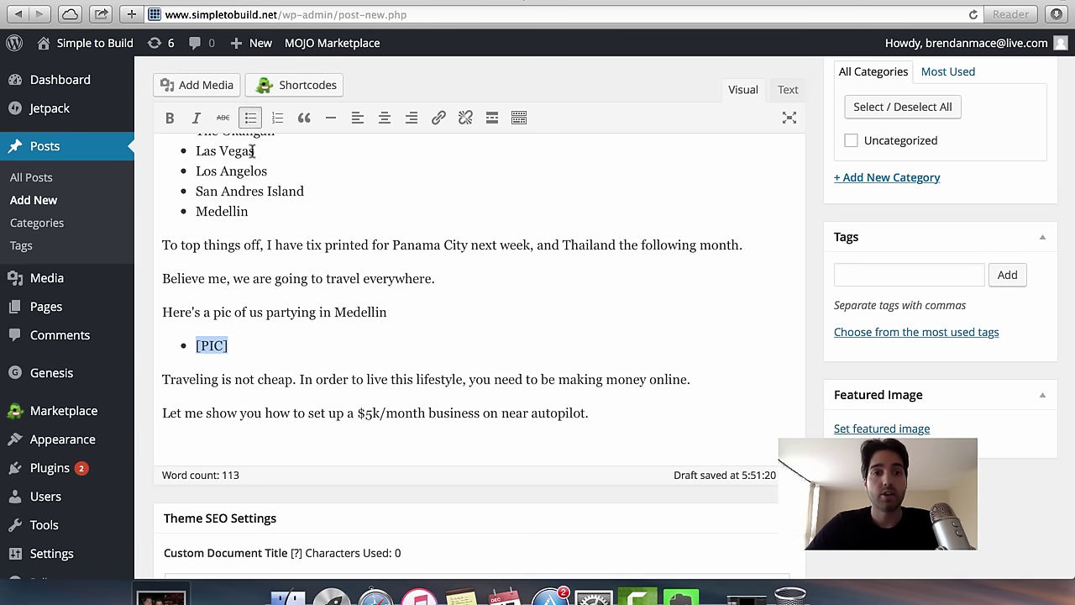
{"action": "scroll", "coordinate": [260, 233], "scroll_direction": "up", "scroll_amount": 2}
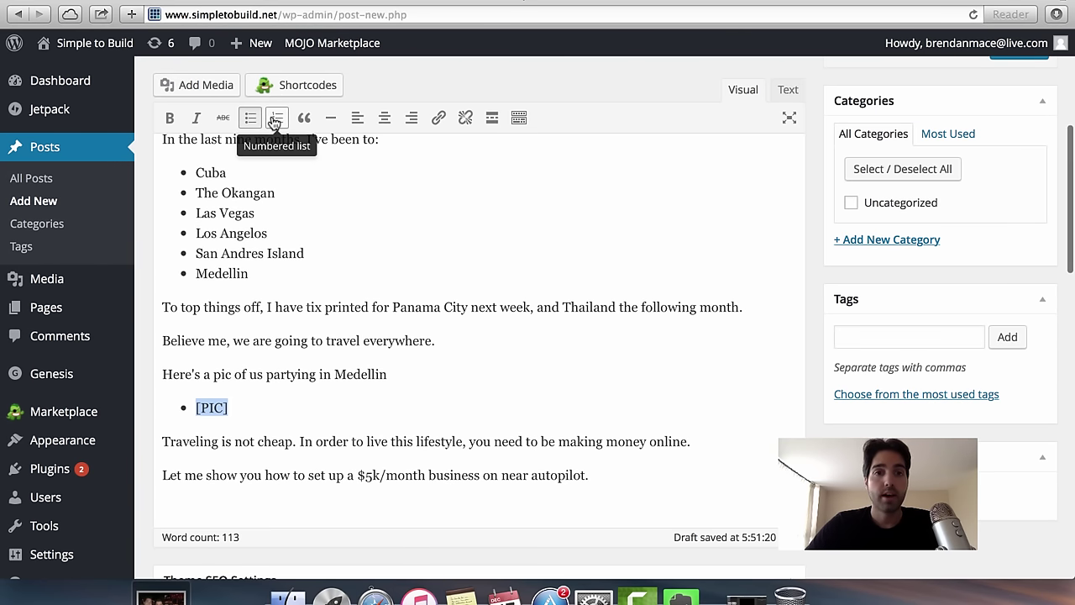
{"action": "left_click", "coordinate": [274, 120]}
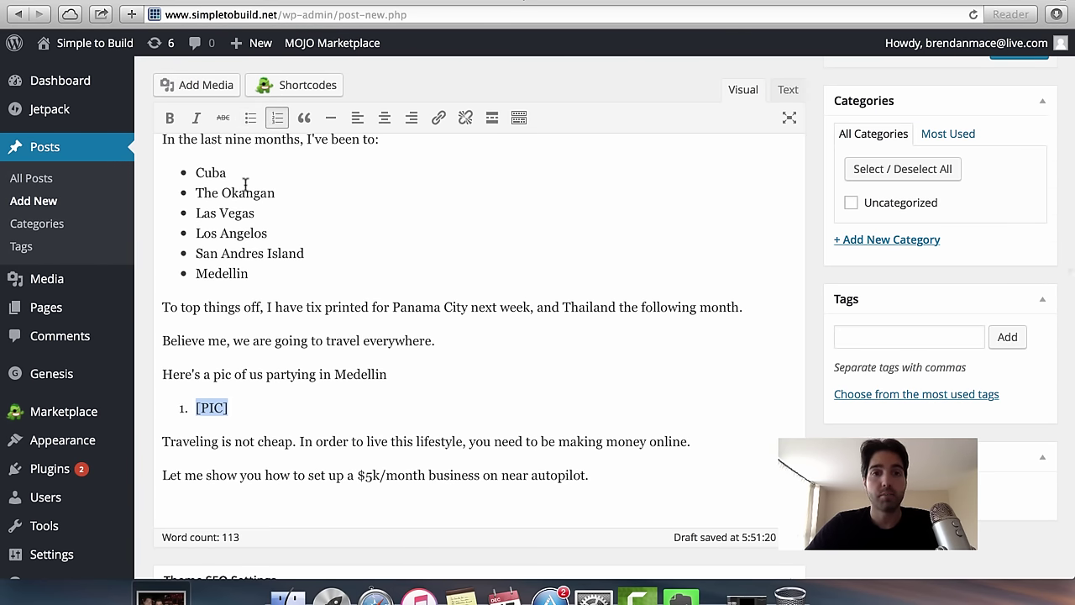
{"action": "left_click", "coordinate": [303, 119]}
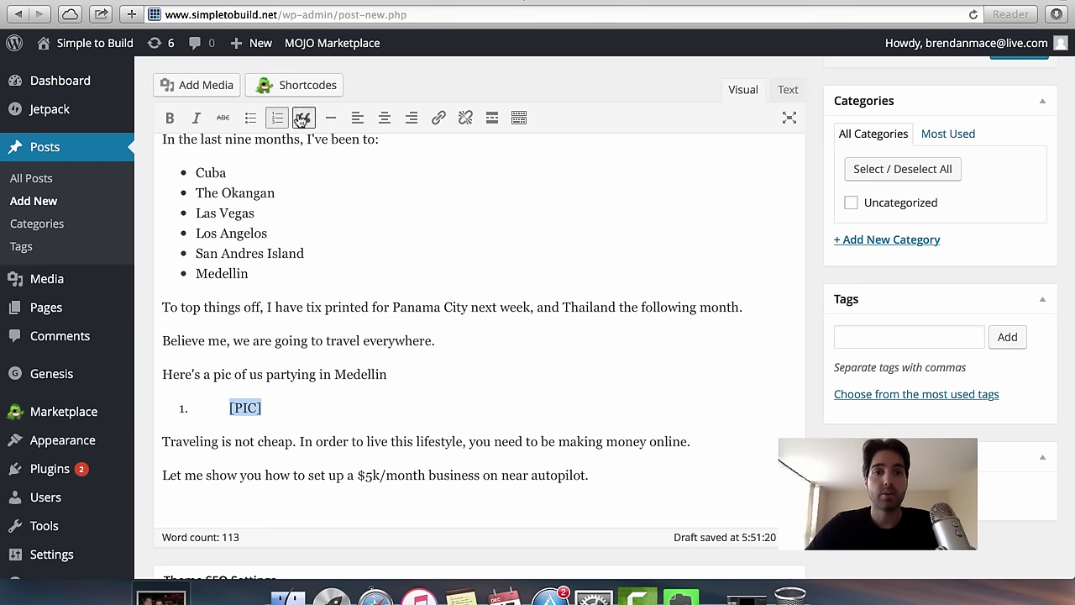
{"action": "left_click", "coordinate": [300, 119]}
{"action": "left_click", "coordinate": [278, 117]}
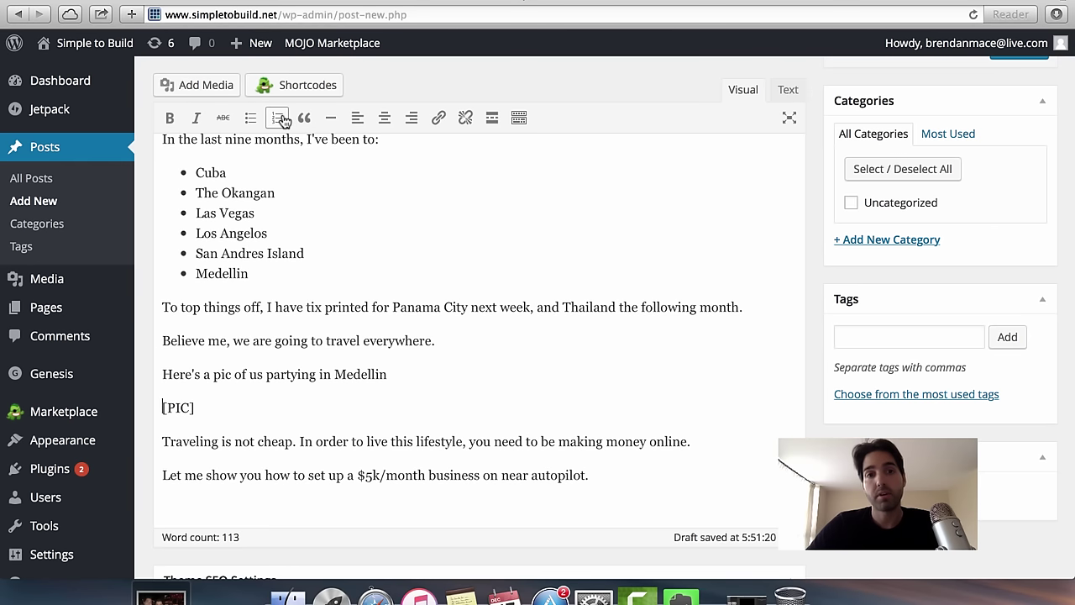
Insert a horizontal line above [PIC] and keep the paragraphs below left-aligned.
{"action": "left_click", "coordinate": [333, 119]}
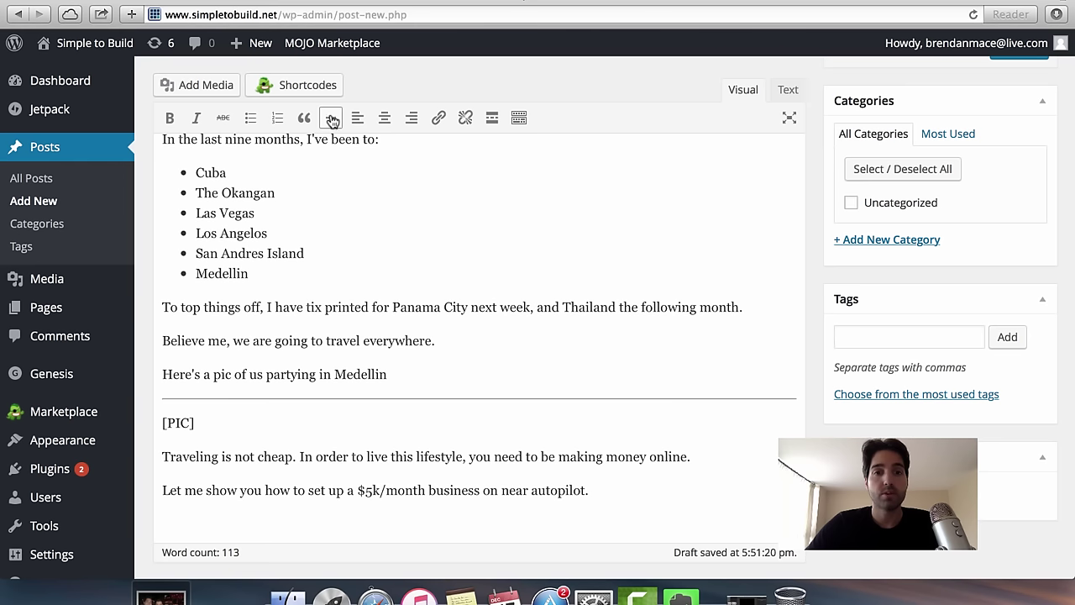
{"action": "left_click", "coordinate": [410, 118]}
{"action": "left_click", "coordinate": [359, 119]}
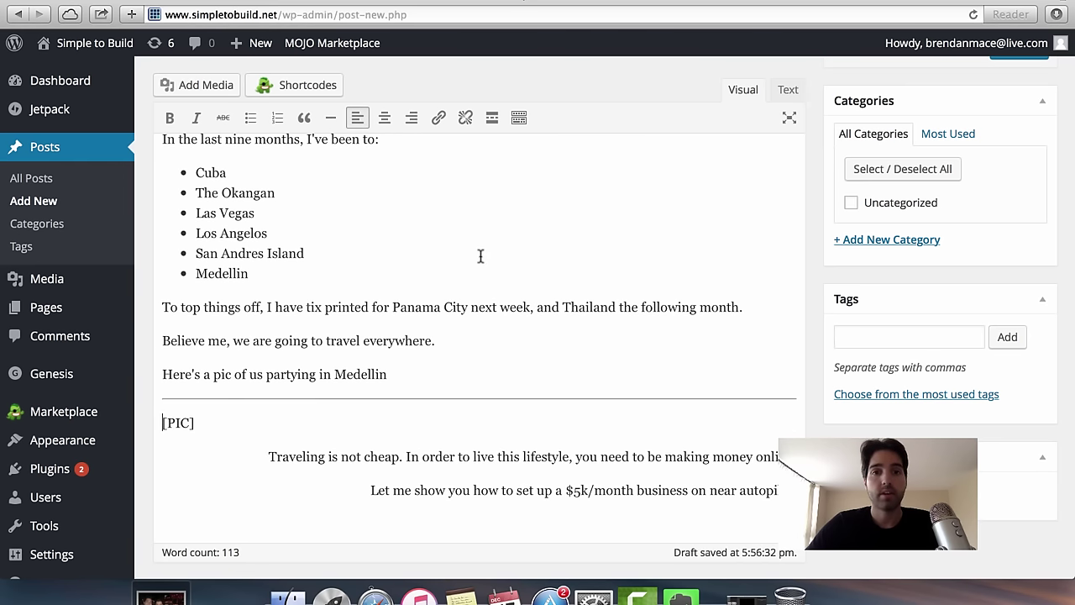
{"action": "scroll", "coordinate": [521, 395], "scroll_direction": "down", "scroll_amount": 3}
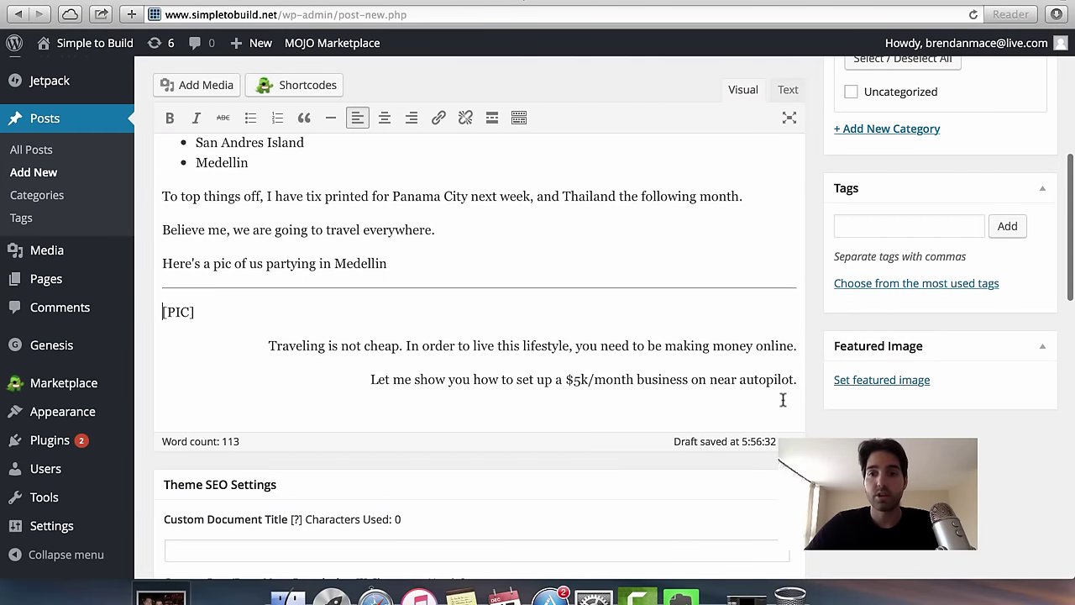
{"action": "left_click_drag", "start_coordinate": [793, 382], "coordinate": [160, 301]}
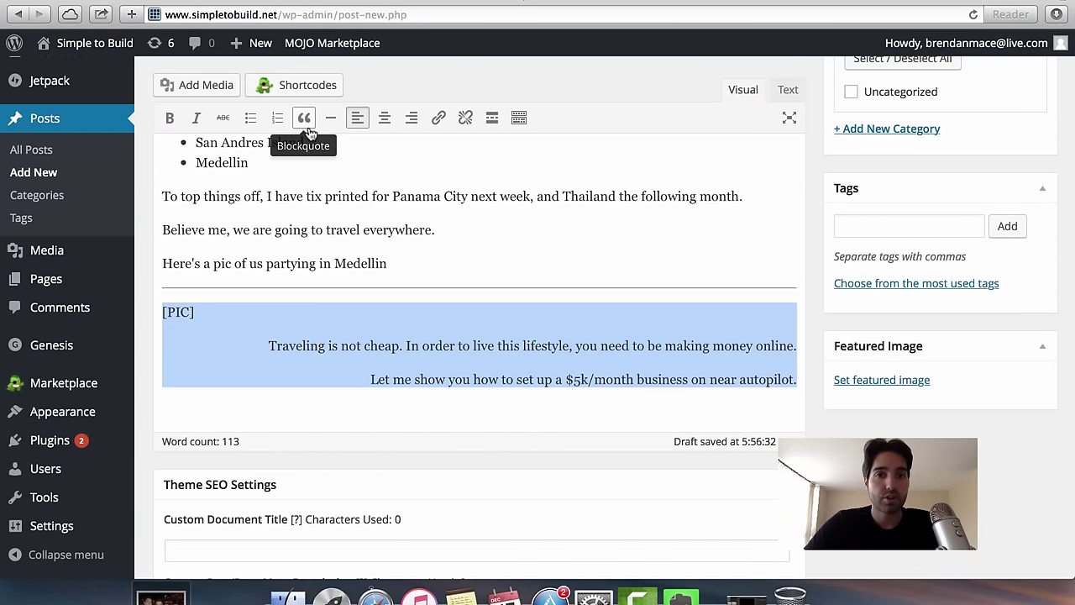
{"action": "left_click", "coordinate": [357, 117]}
Select the horizontal line together with the [PIC] line.
{"action": "left_click", "coordinate": [316, 295]}
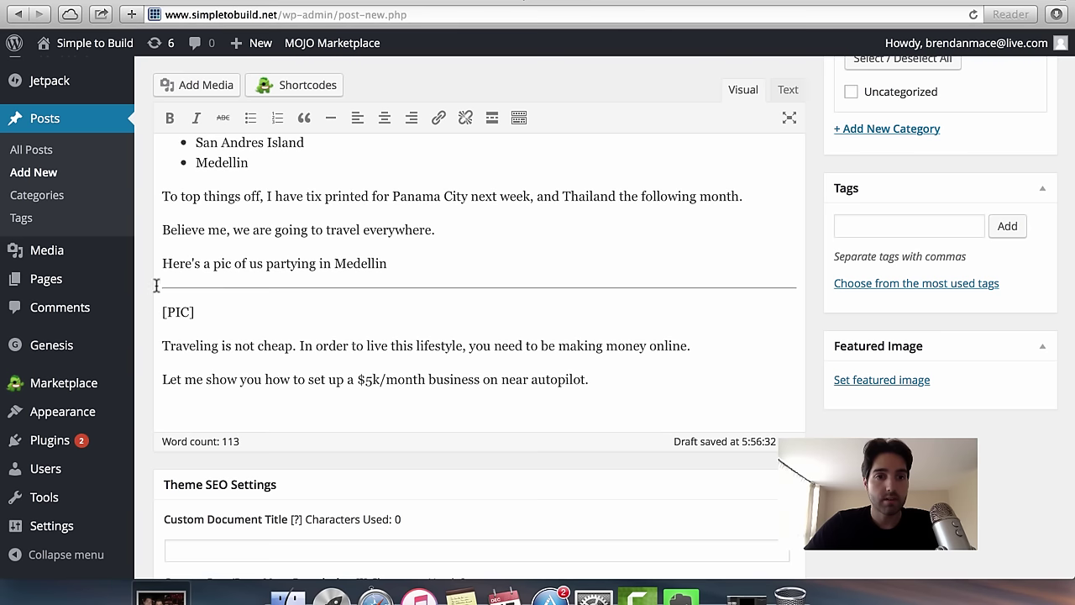
{"action": "triple_click", "coordinate": [240, 312]}
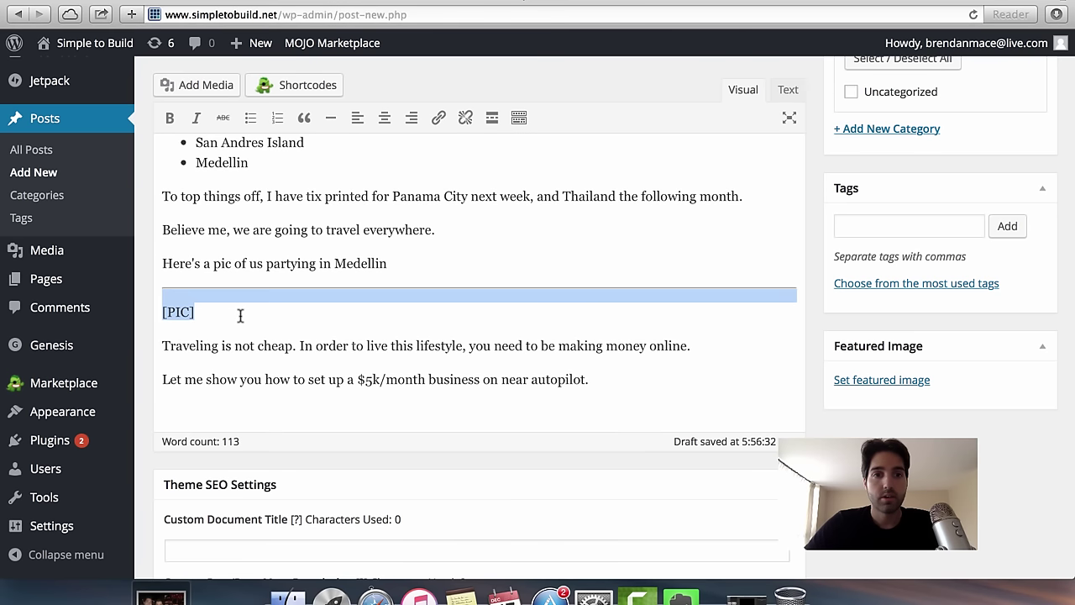
{"action": "left_click_drag", "start_coordinate": [240, 312], "coordinate": [152, 282]}
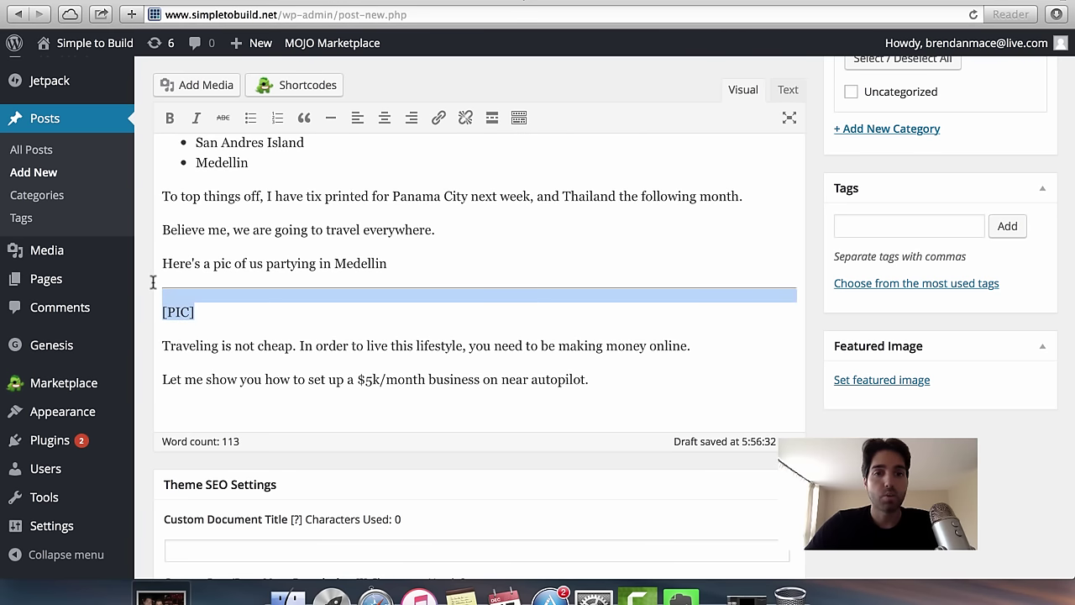
Delete the horizontal line and [PIC], then select '5k/month business' in the opening sentence.
{"action": "key", "text": "BackSpace"}
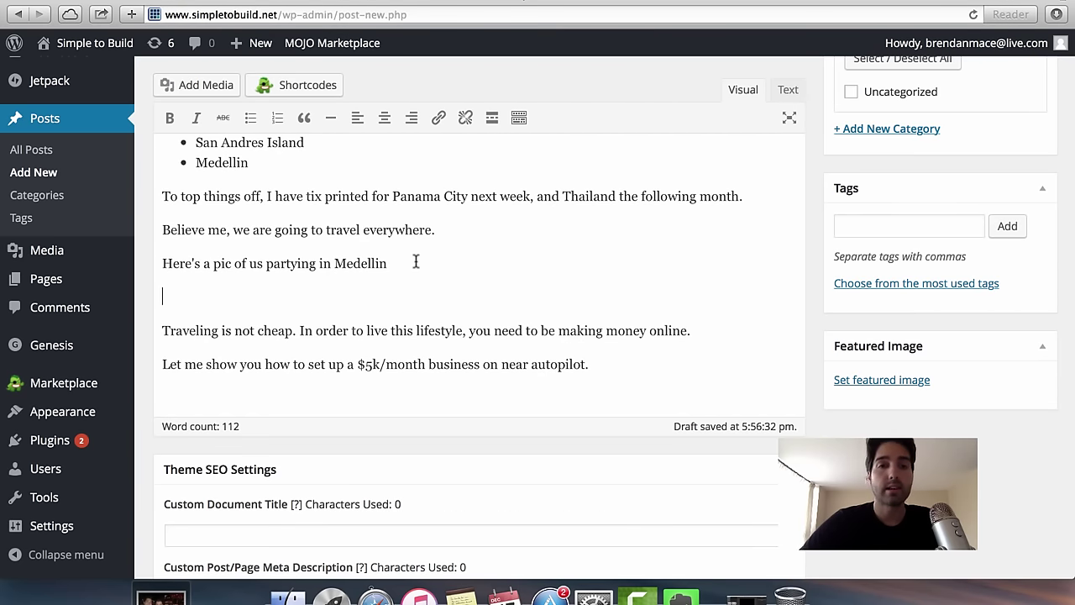
{"action": "scroll", "coordinate": [415, 262], "scroll_direction": "up", "scroll_amount": 8}
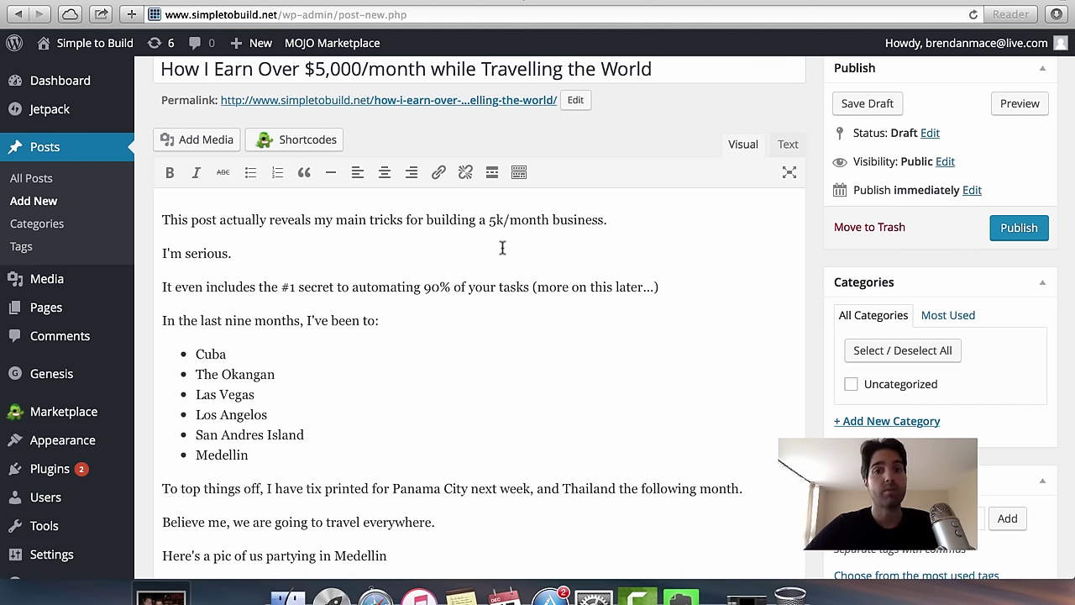
{"action": "left_click_drag", "start_coordinate": [489, 219], "coordinate": [606, 222]}
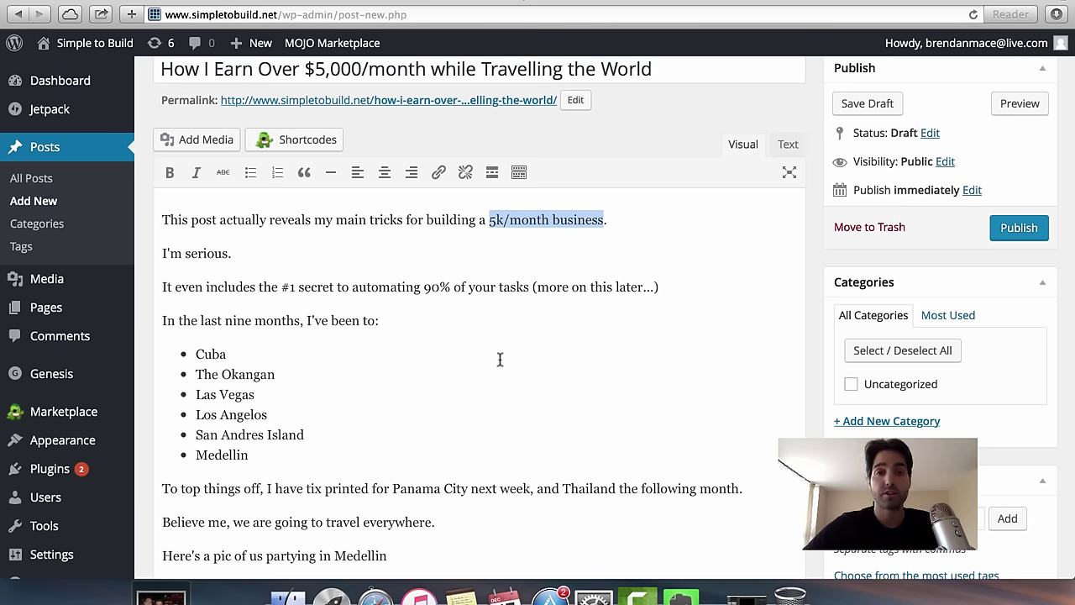
Link '5k/month business' to the author's website URL, opening in a new tab.
{"action": "scroll", "coordinate": [499, 314], "scroll_direction": "down", "scroll_amount": 1}
{"action": "scroll", "coordinate": [499, 199], "scroll_direction": "up", "scroll_amount": 1}
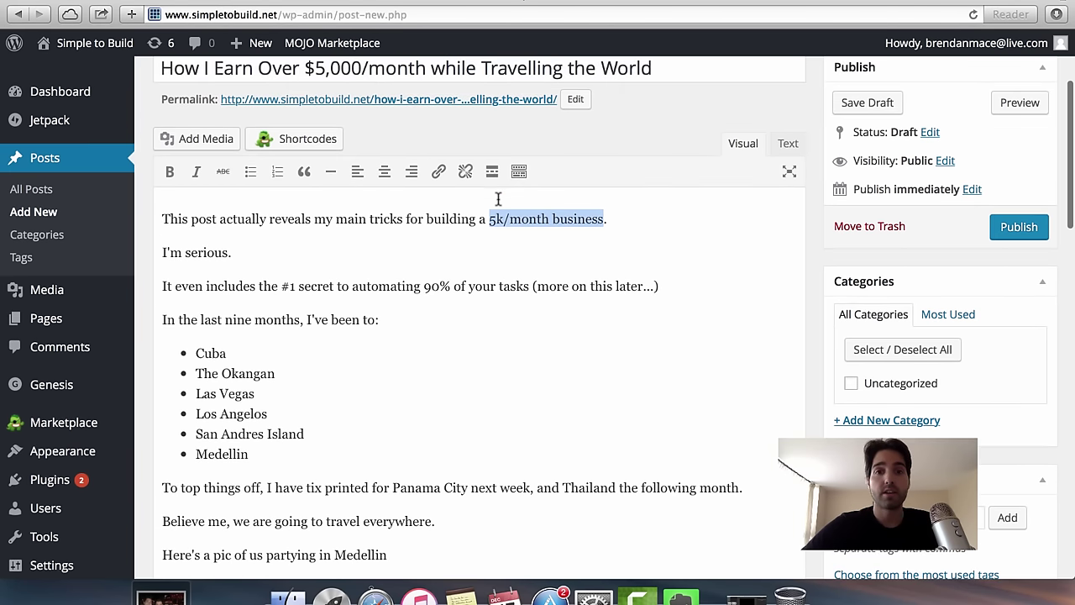
{"action": "left_click", "coordinate": [438, 171]}
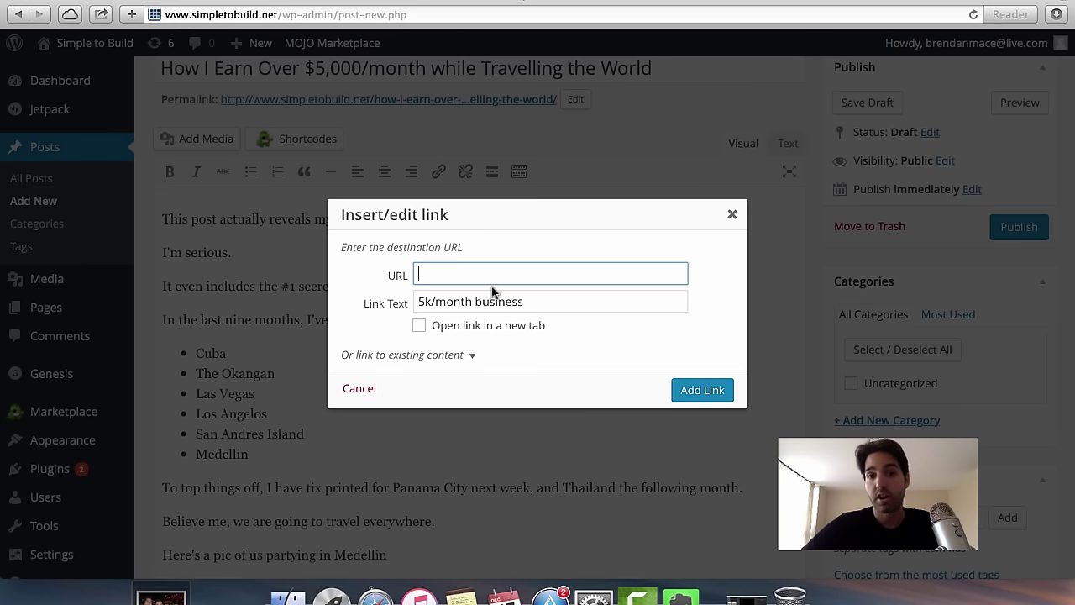
{"action": "type", "text": "h"}
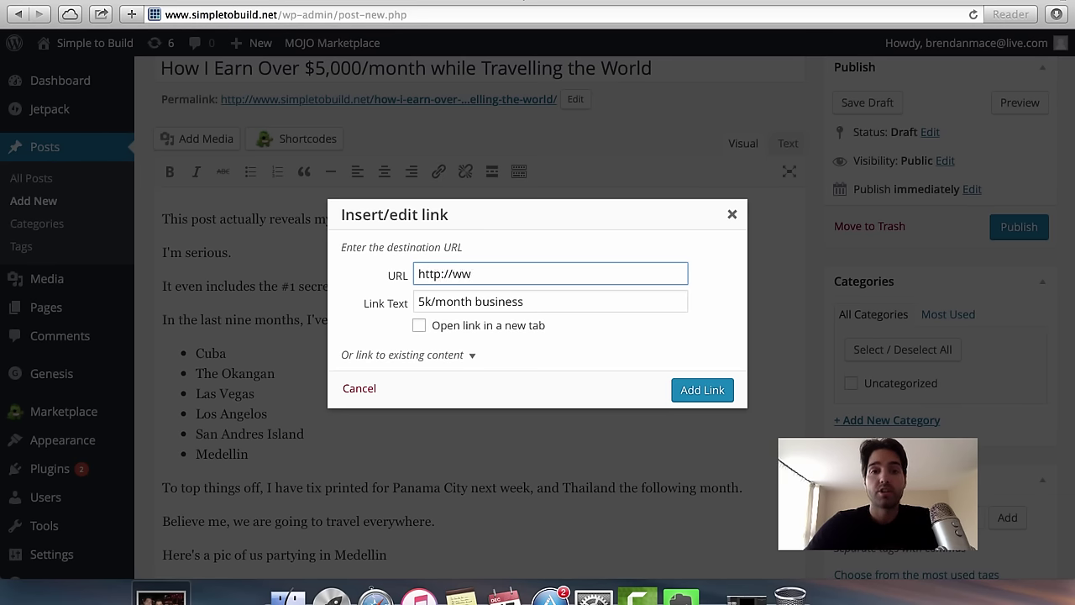
{"action": "type", "text": "ttp://ww"}
{"action": "left_click", "coordinate": [732, 215]}
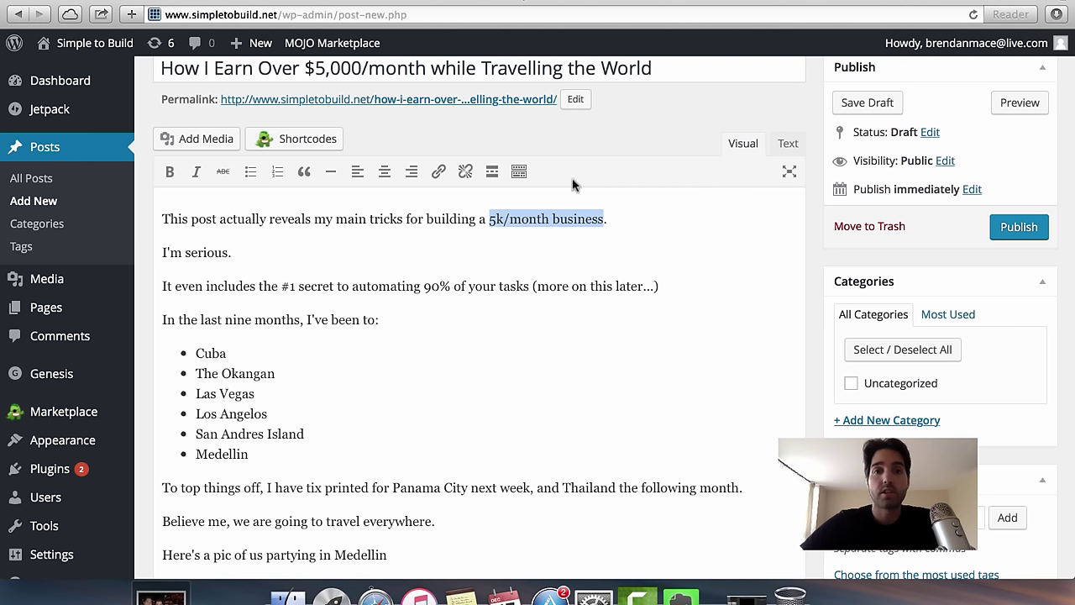
{"action": "left_click", "coordinate": [439, 173]}
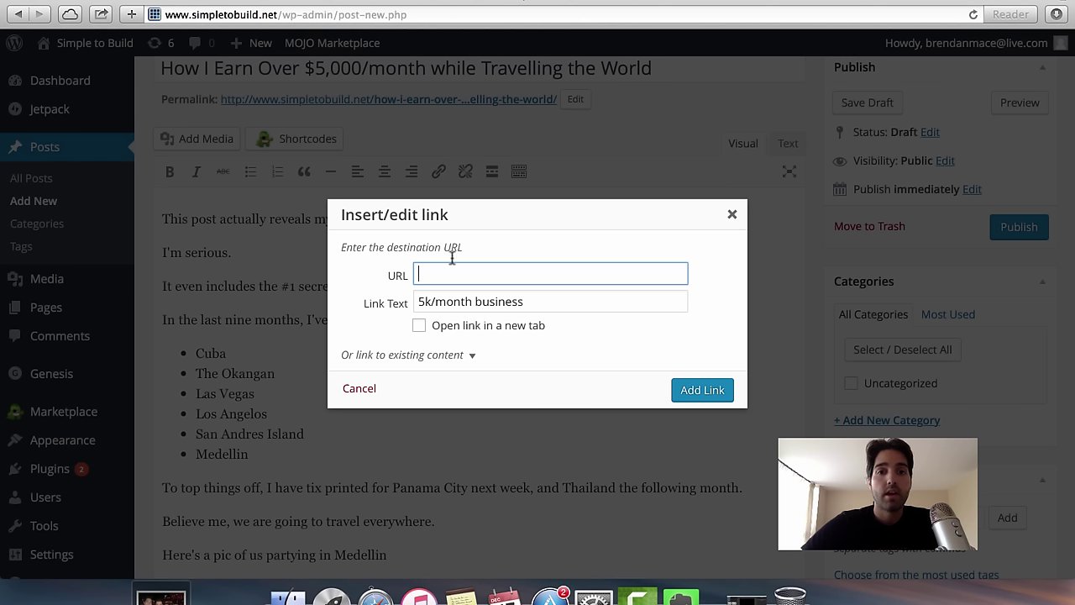
{"action": "type", "text": "http"}
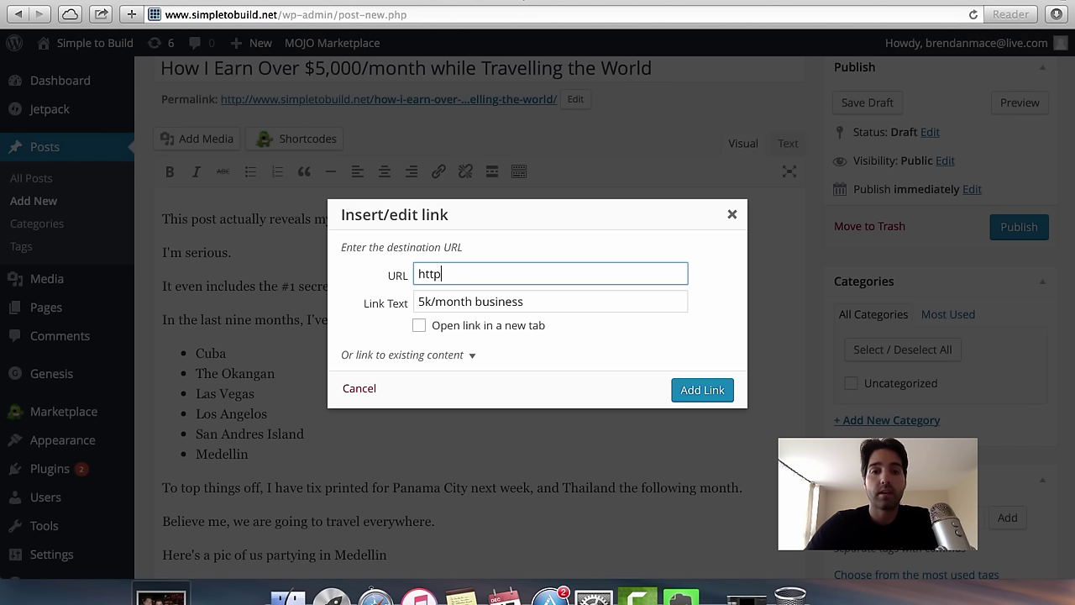
{"action": "type", "text": "://www.brendanmace.com"}
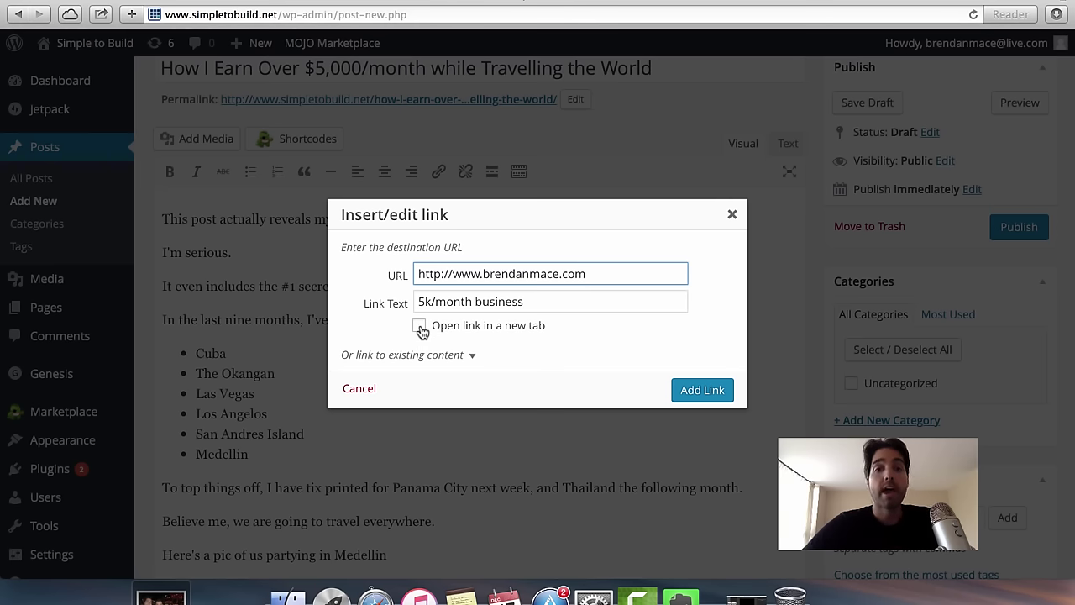
{"action": "left_click", "coordinate": [419, 327]}
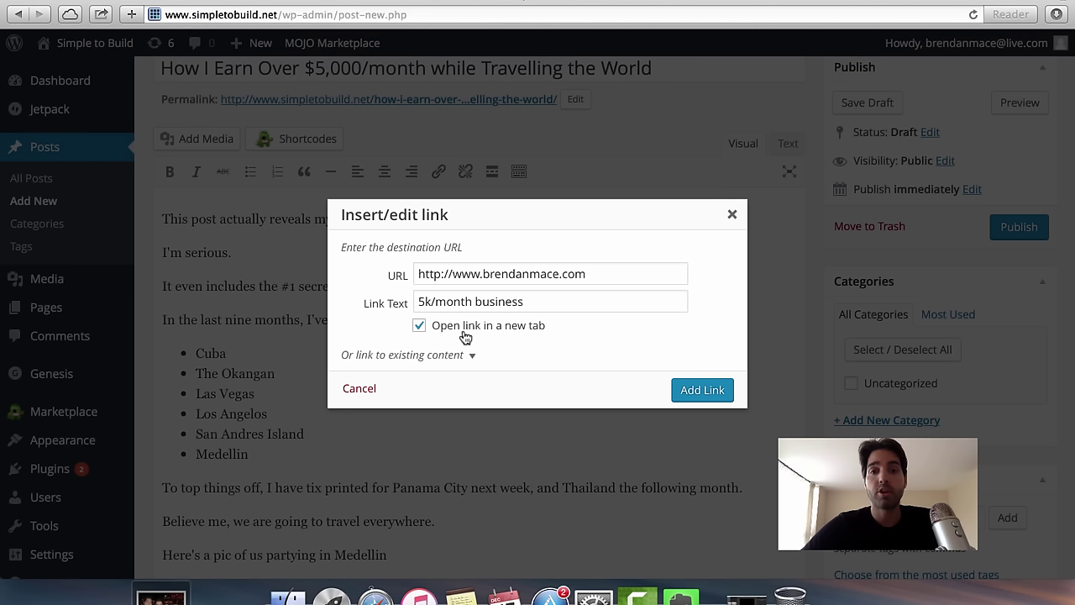
{"action": "left_click", "coordinate": [419, 326]}
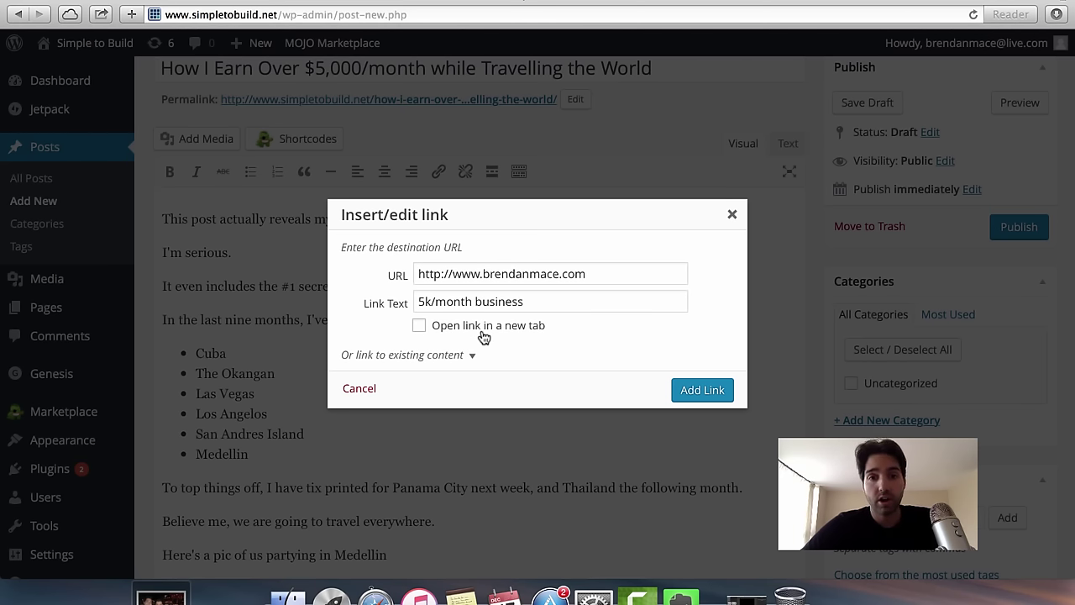
{"action": "left_click", "coordinate": [420, 326]}
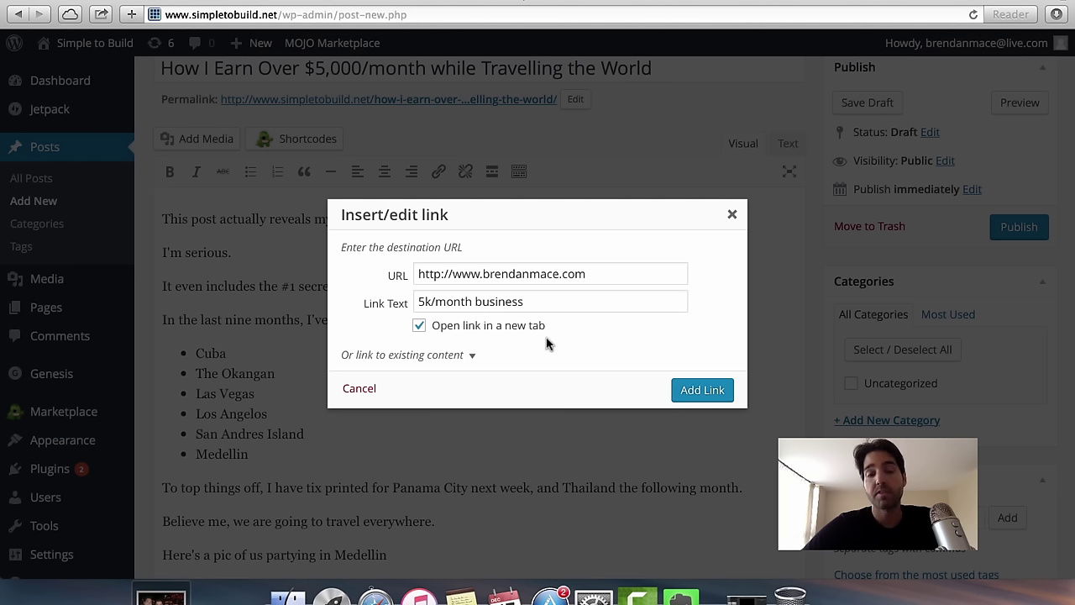
{"action": "left_click", "coordinate": [711, 390]}
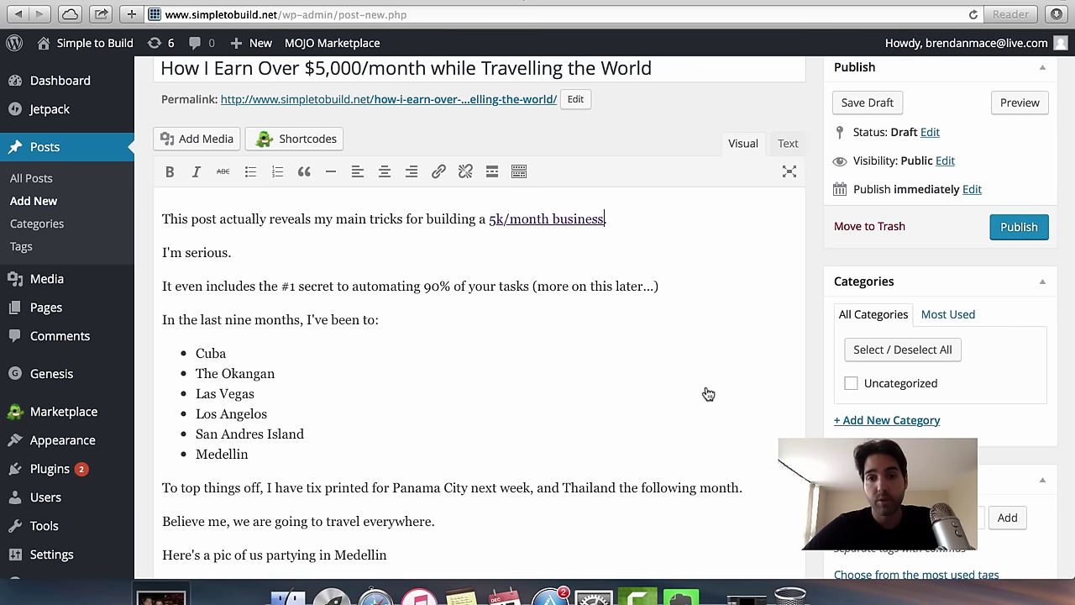
Fix the period after the linked phrase and review the link settings without changes.
{"action": "type", "text": "."}
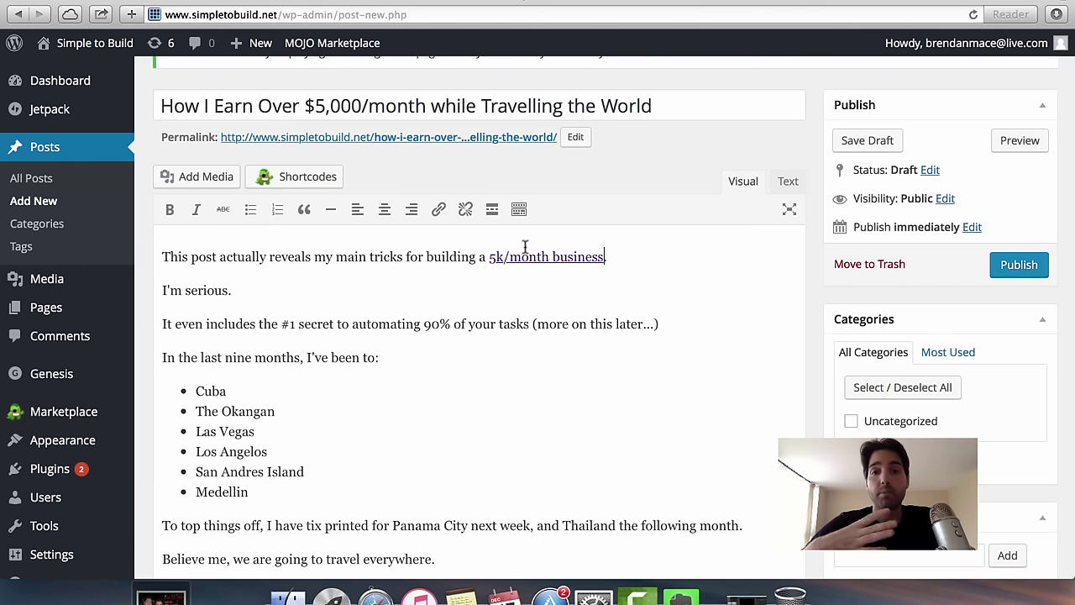
{"action": "type", "text": "."}
{"action": "key", "text": "BackSpace"}
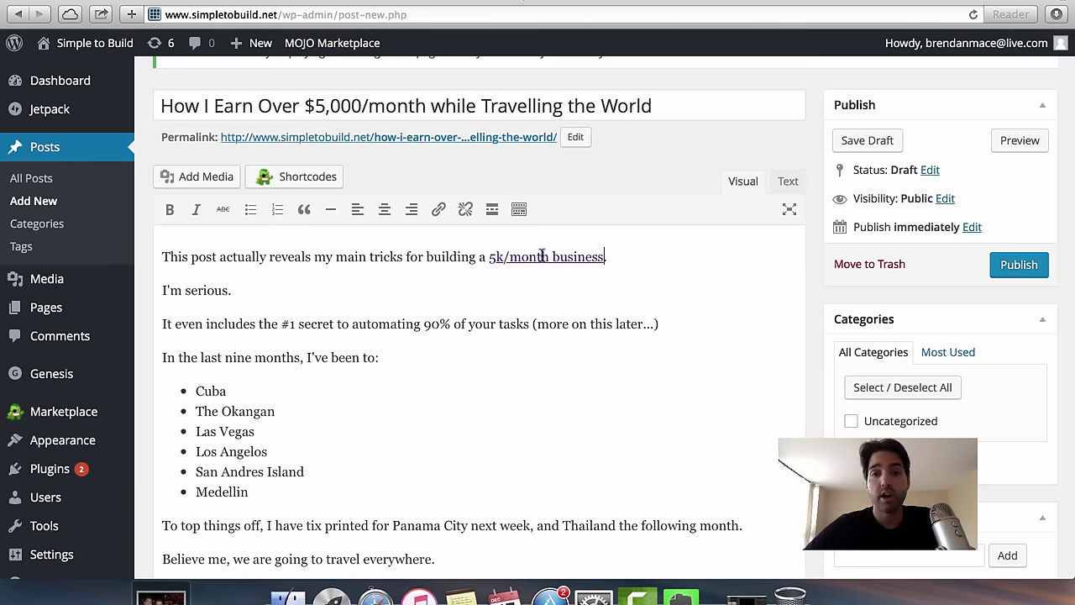
{"action": "left_click", "coordinate": [542, 255]}
{"action": "double_click", "coordinate": [542, 255]}
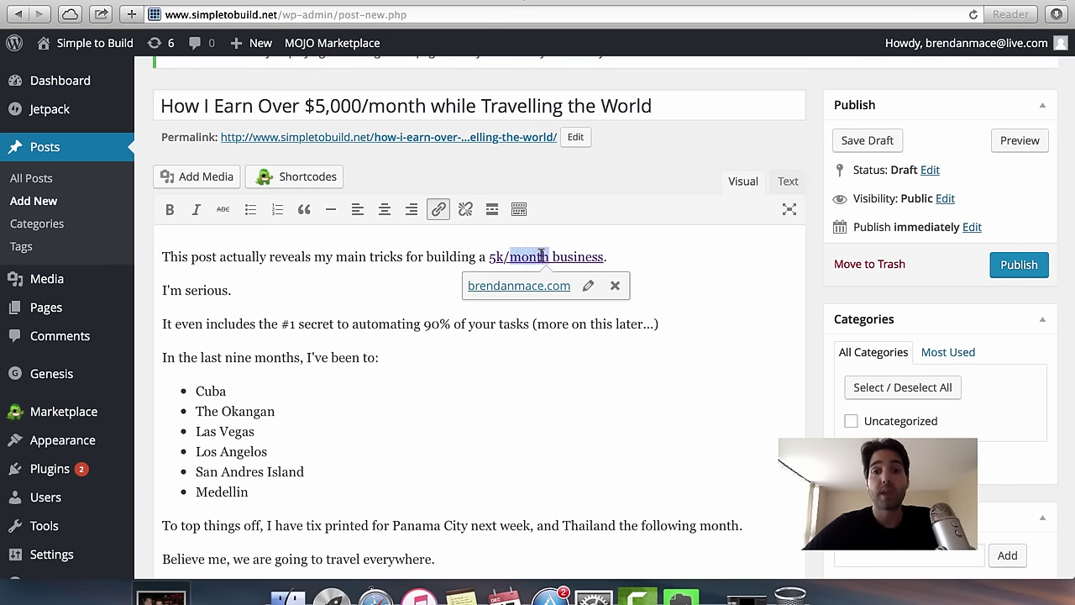
{"action": "key", "text": "super+z"}
{"action": "left_click_drag", "start_coordinate": [602, 257], "coordinate": [489, 257]}
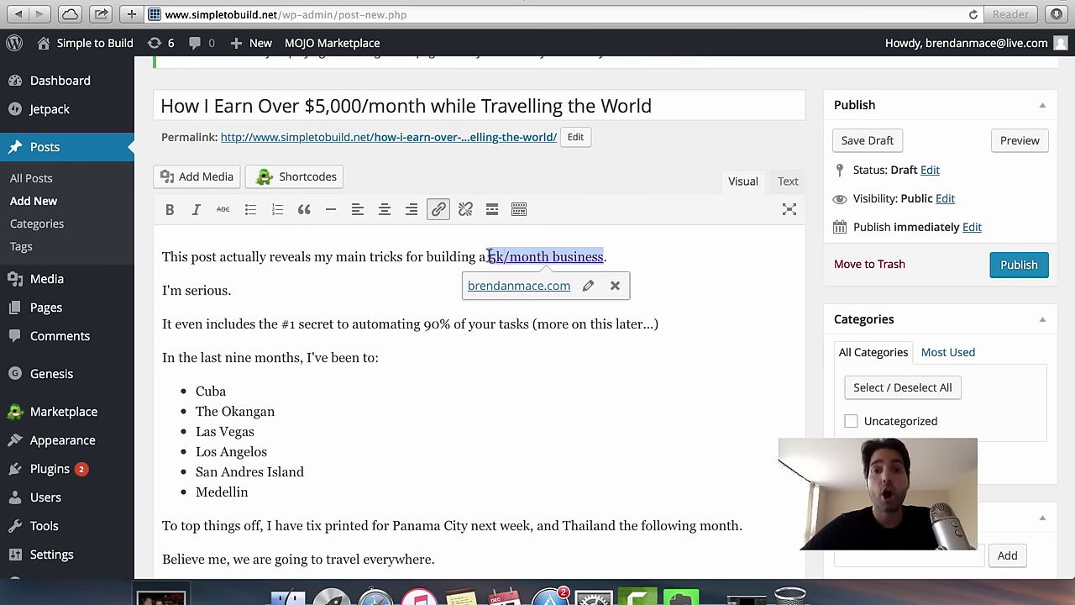
{"action": "left_click", "coordinate": [437, 210]}
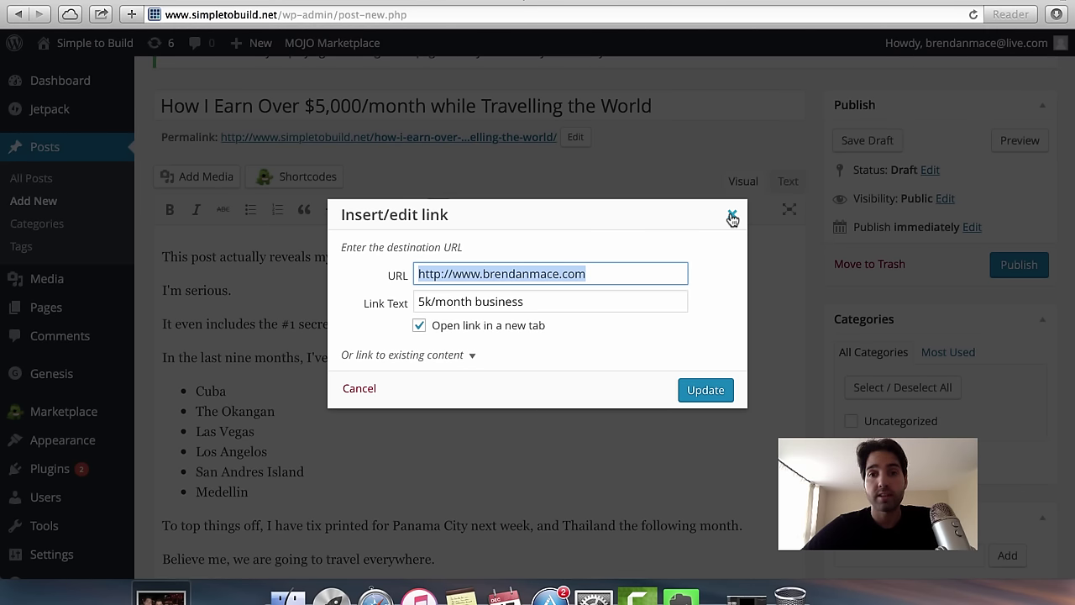
{"action": "left_click", "coordinate": [732, 218]}
{"action": "scroll", "coordinate": [235, 409], "scroll_direction": "up", "scroll_amount": 1}
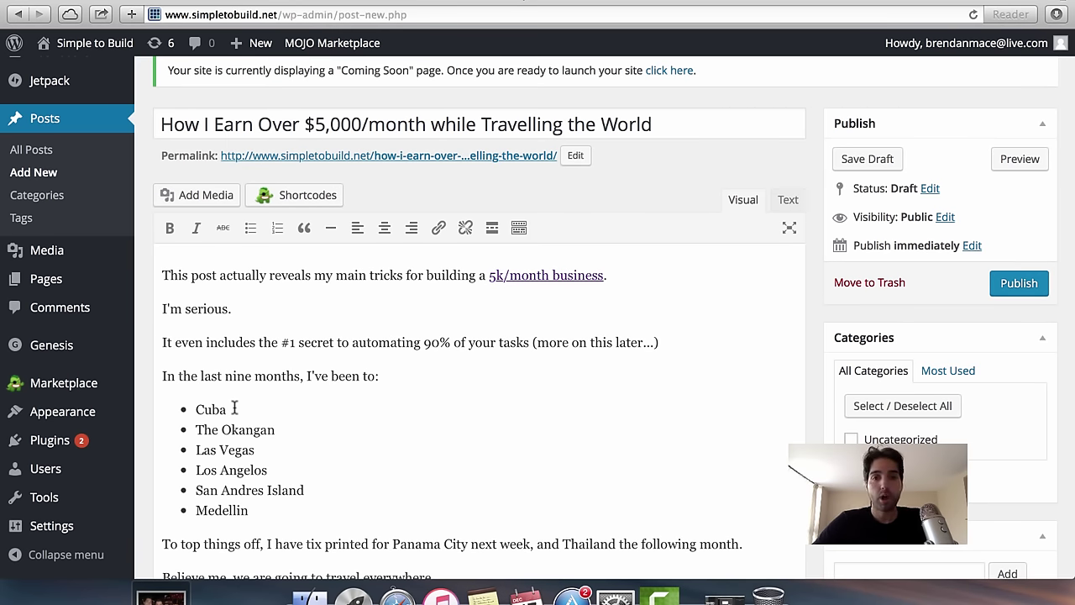
{"action": "scroll", "coordinate": [319, 469], "scroll_direction": "down", "scroll_amount": 5}
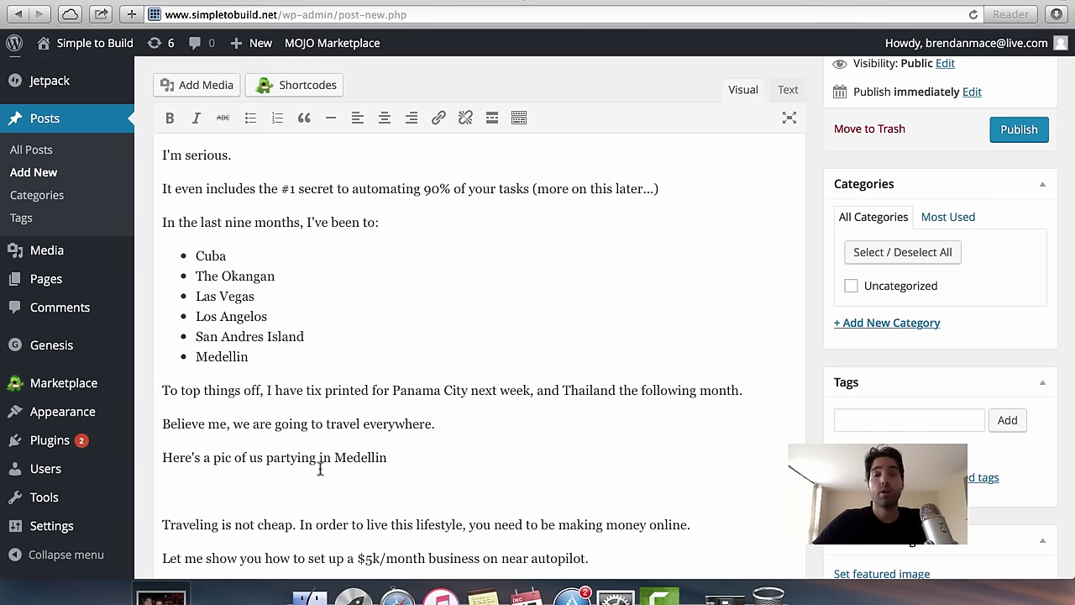
{"action": "scroll", "coordinate": [271, 324], "scroll_direction": "up", "scroll_amount": 5}
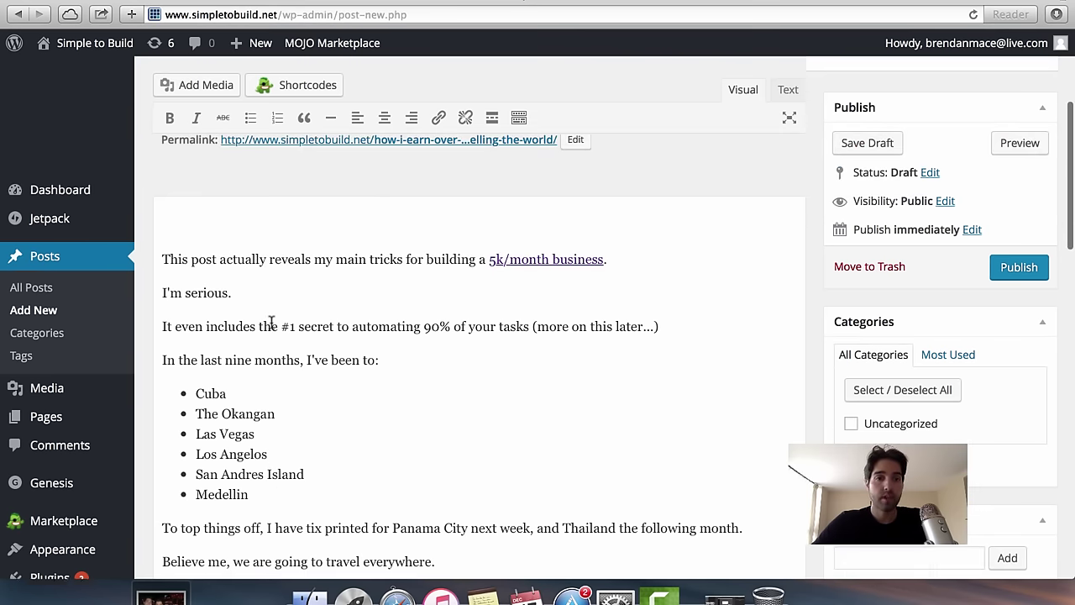
{"action": "scroll", "coordinate": [259, 403], "scroll_direction": "down", "scroll_amount": 8}
{"action": "left_click", "coordinate": [163, 323]}
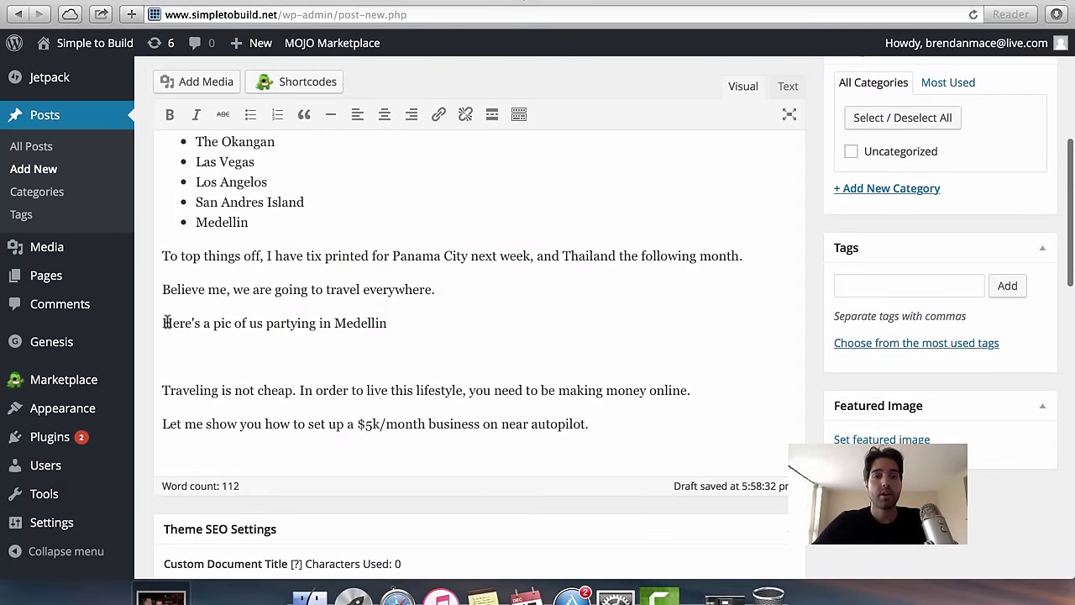
{"action": "left_click_drag", "start_coordinate": [163, 323], "coordinate": [190, 322]}
{"action": "left_click", "coordinate": [163, 323]}
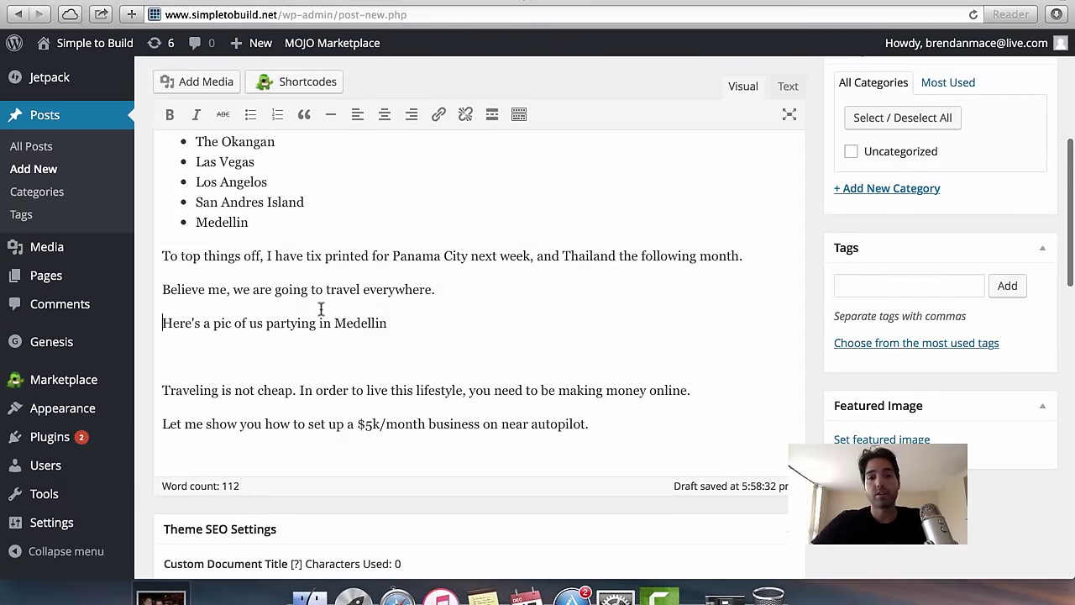
{"action": "left_click", "coordinate": [225, 346]}
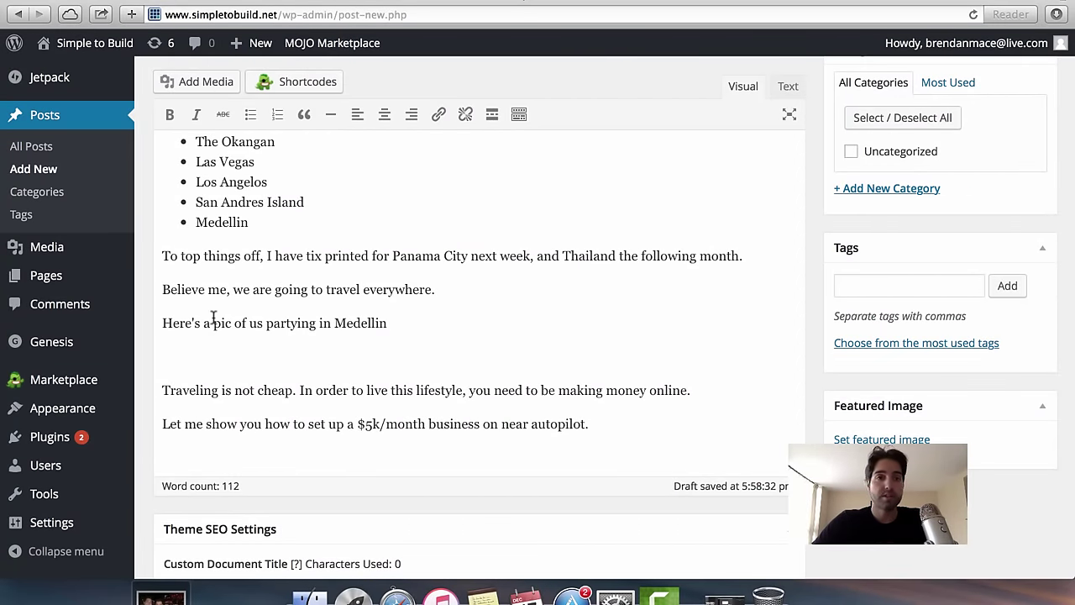
Upload the party photo from the Desktop through Add Media's Upload Files option.
{"action": "left_click", "coordinate": [171, 82]}
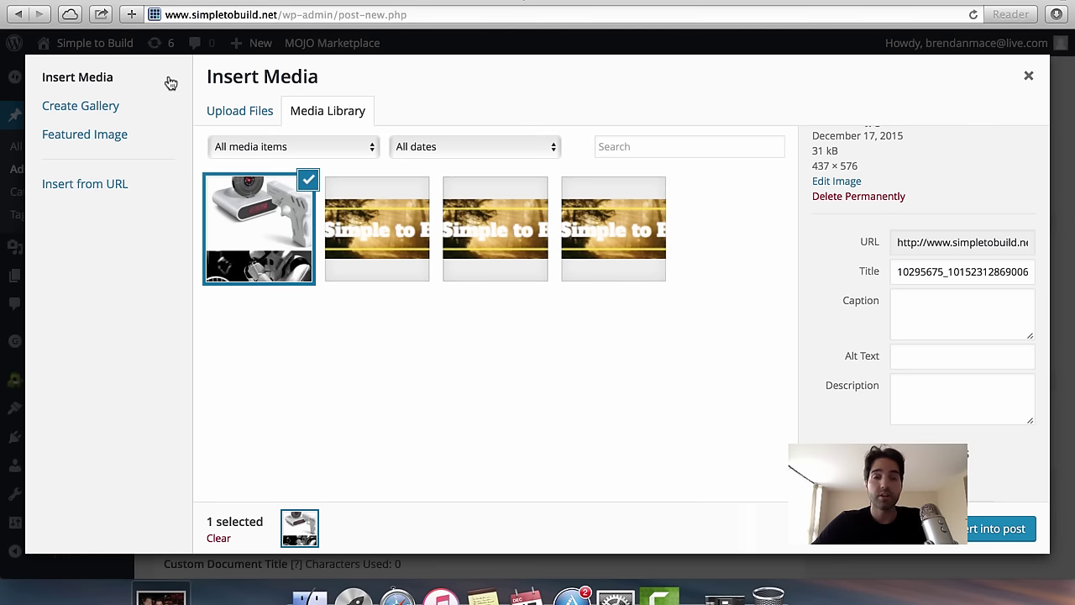
{"action": "left_click", "coordinate": [235, 115]}
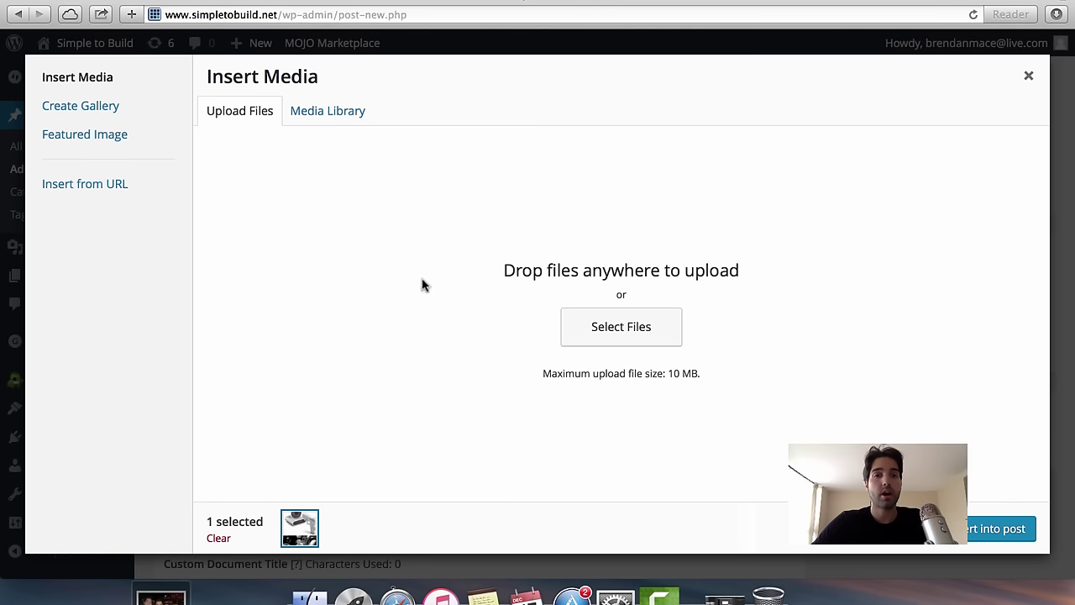
{"action": "left_click", "coordinate": [597, 328]}
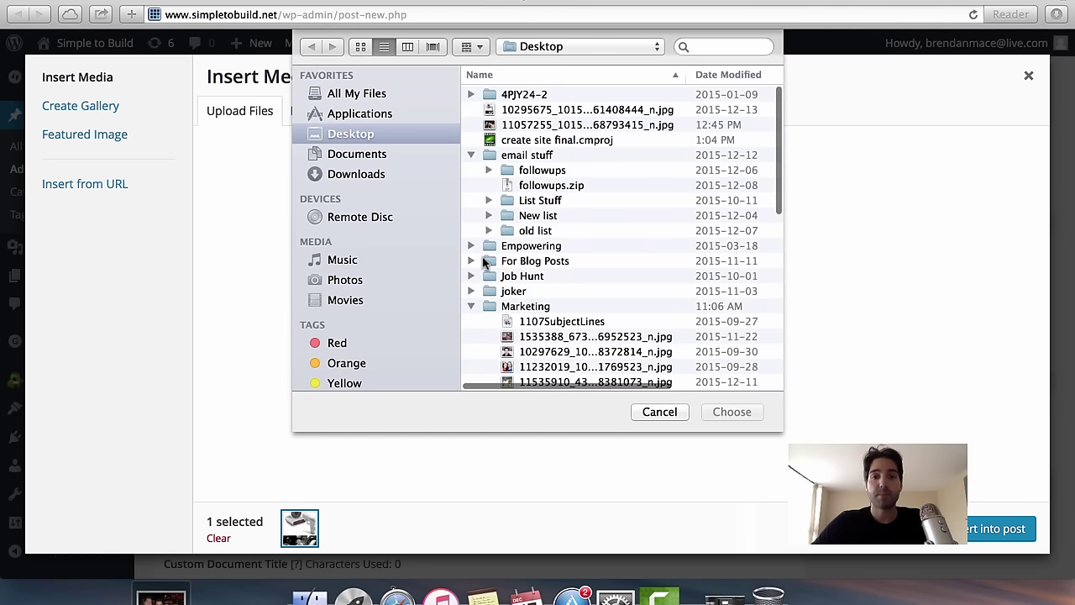
{"action": "left_click", "coordinate": [471, 306]}
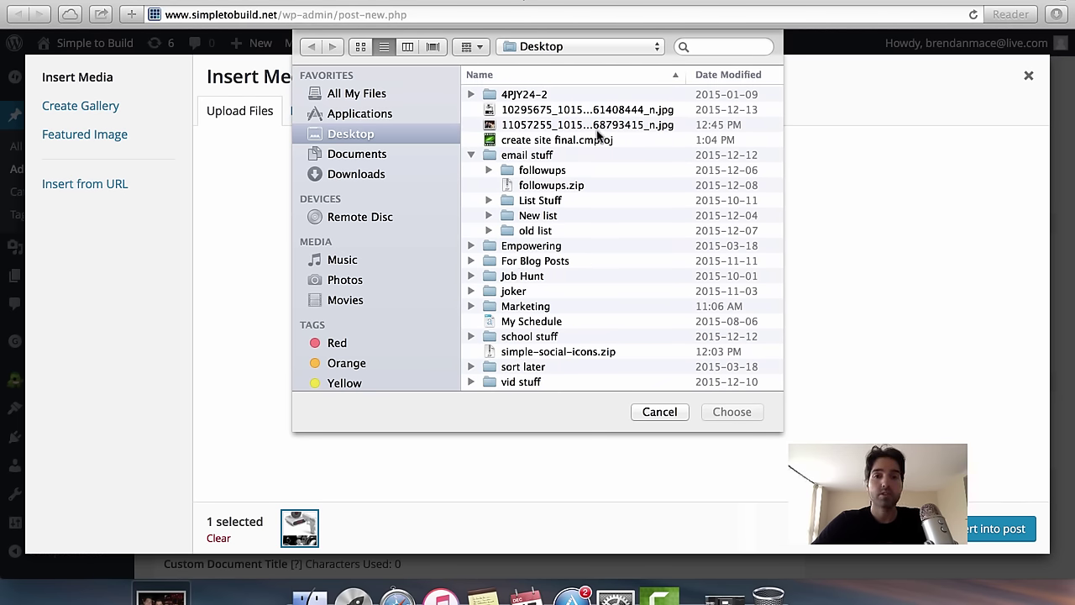
{"action": "left_click", "coordinate": [471, 155]}
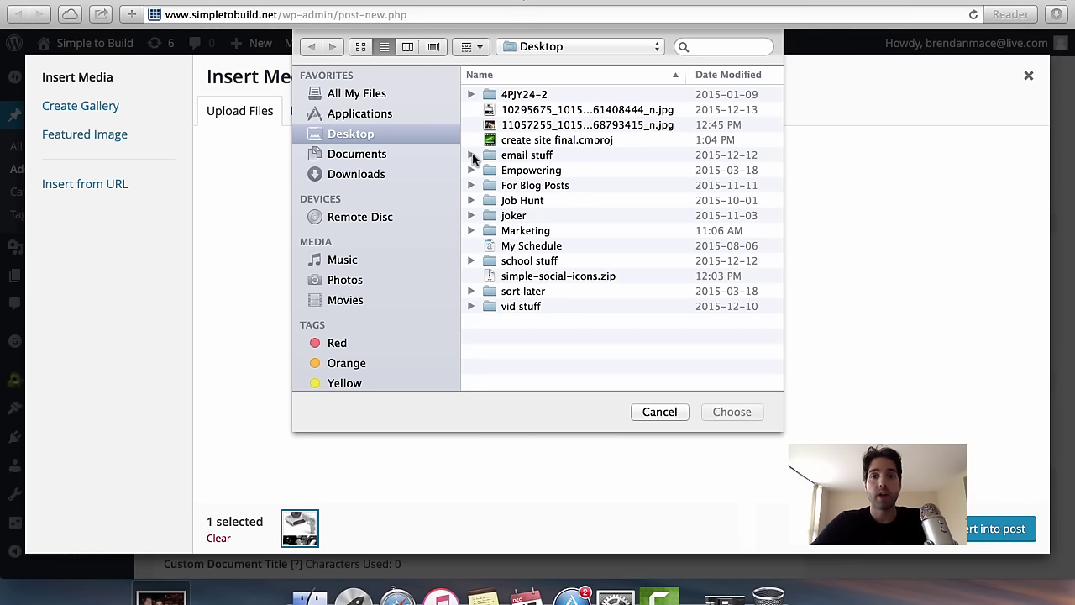
{"action": "left_click", "coordinate": [571, 125]}
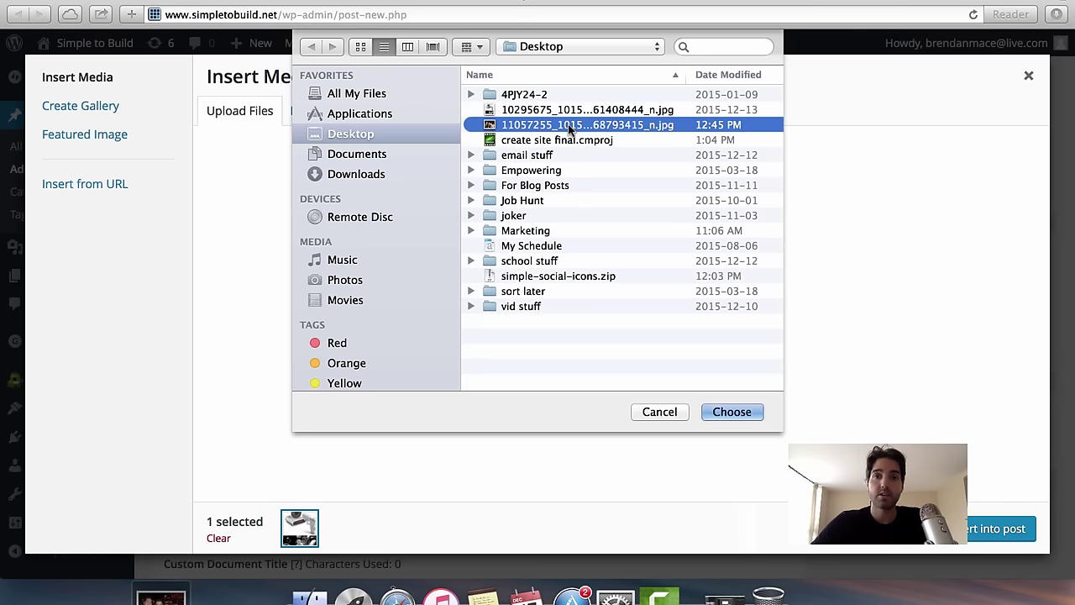
{"action": "left_click", "coordinate": [720, 412]}
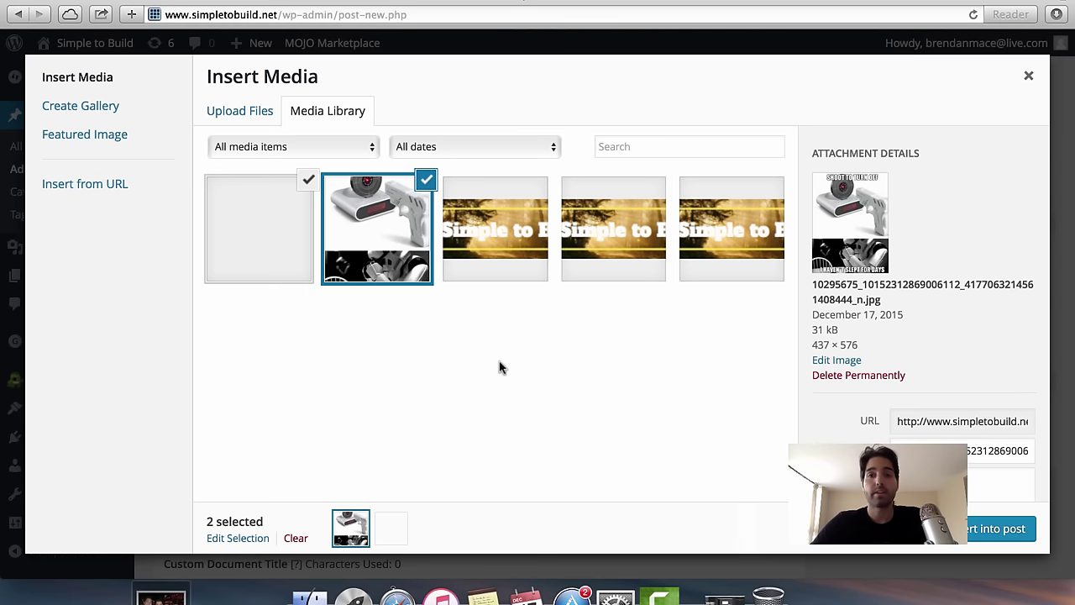
Replace the photo's file-name title with 'Digital nomad in medellin'.
{"action": "left_click", "coordinate": [426, 181]}
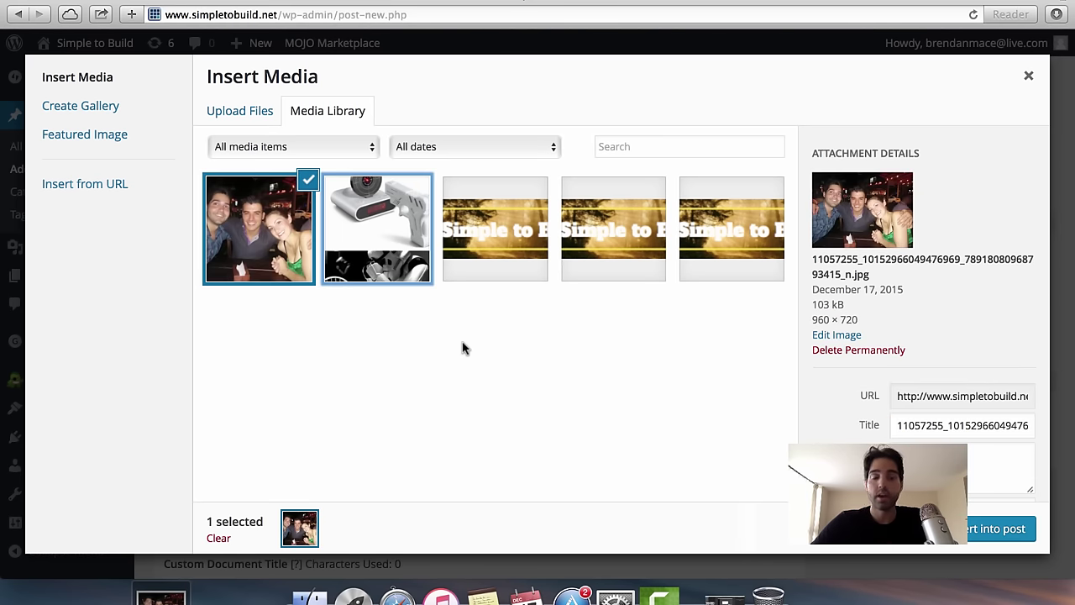
{"action": "scroll", "coordinate": [882, 378], "scroll_direction": "down", "scroll_amount": 5}
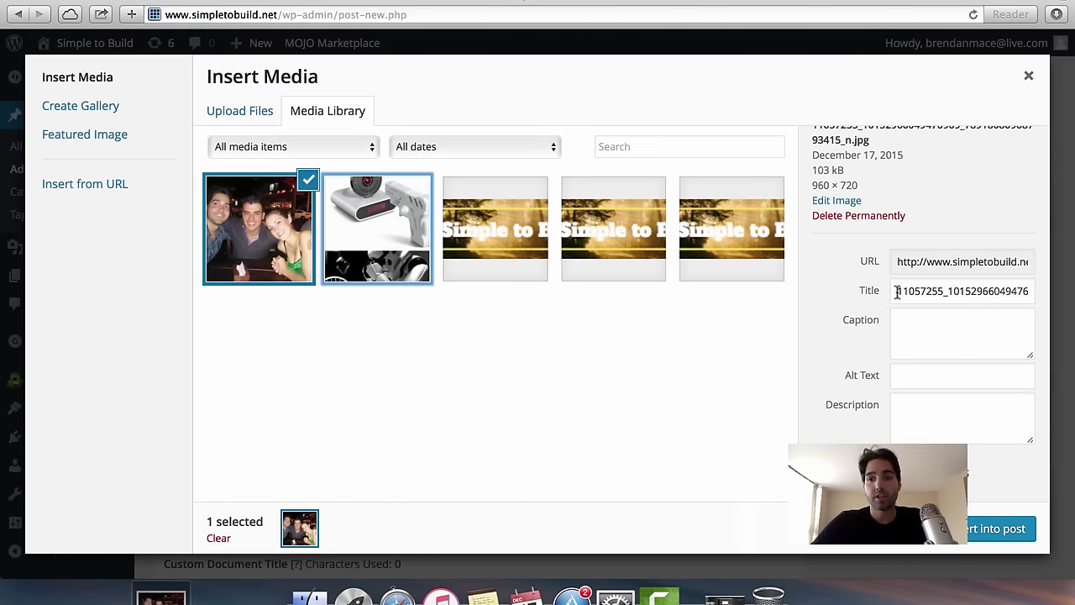
{"action": "left_click_drag", "start_coordinate": [895, 291], "coordinate": [1040, 286]}
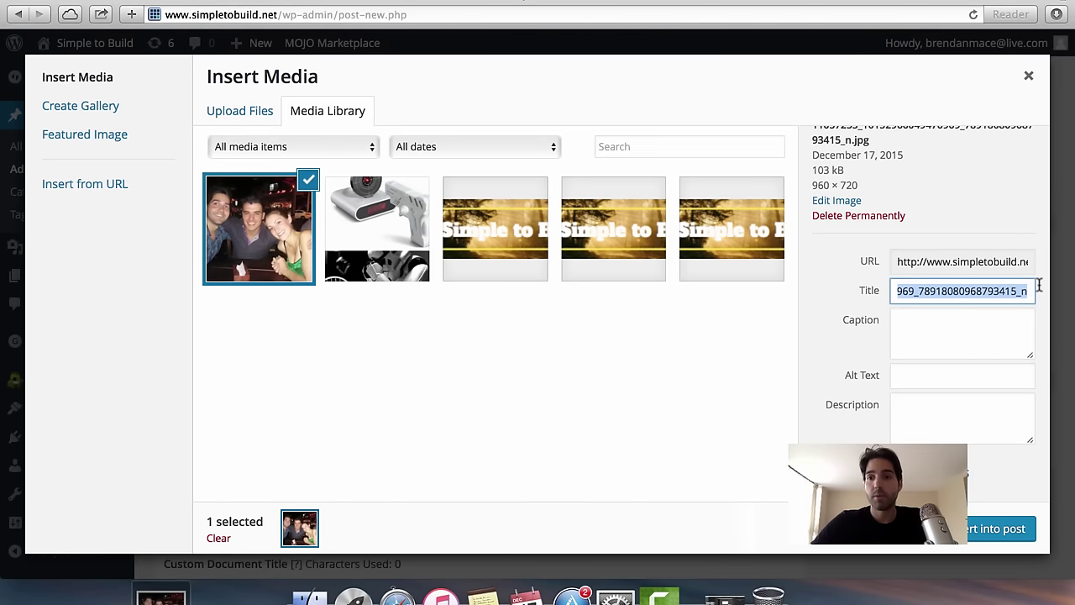
{"action": "key", "text": "BackSpace"}
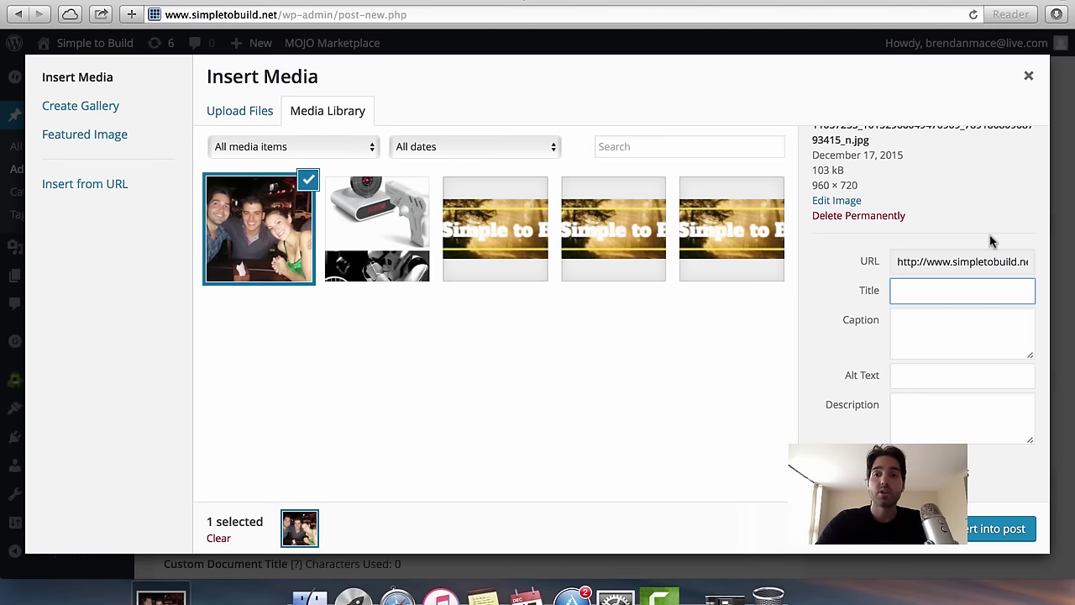
{"action": "type", "text": "Dig"}
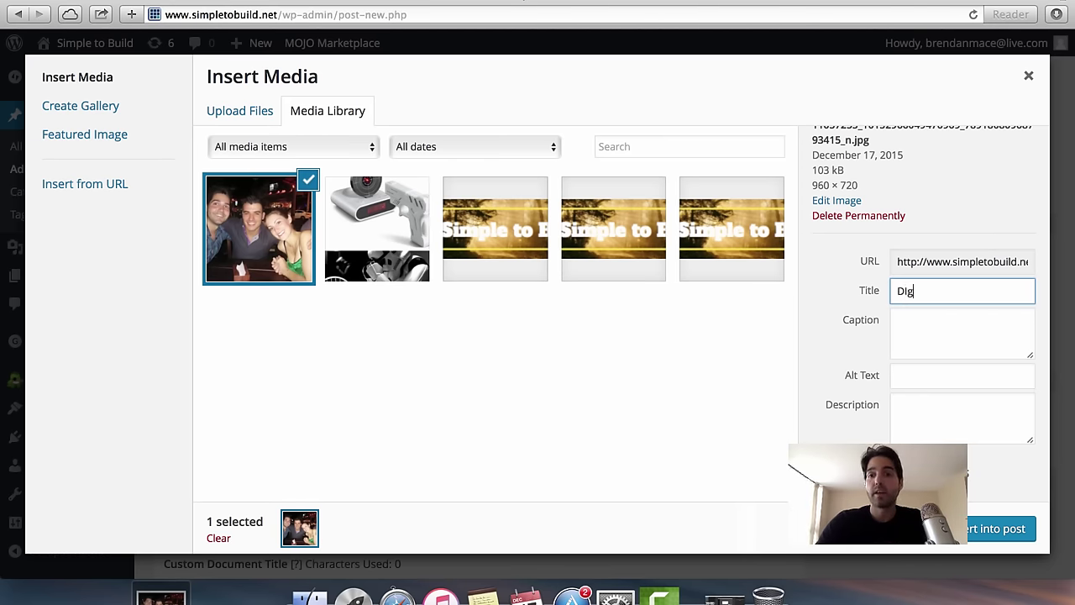
{"action": "key", "text": "BackSpace"}
{"action": "key", "text": "BackSpace"}
{"action": "type", "text": "igital "}
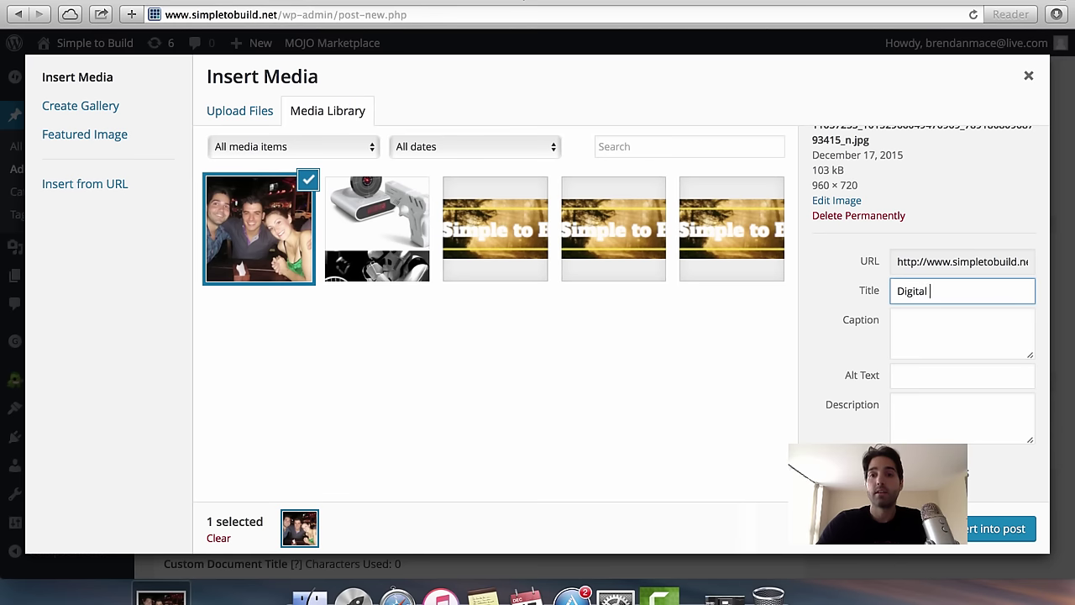
{"action": "type", "text": "nomad in "}
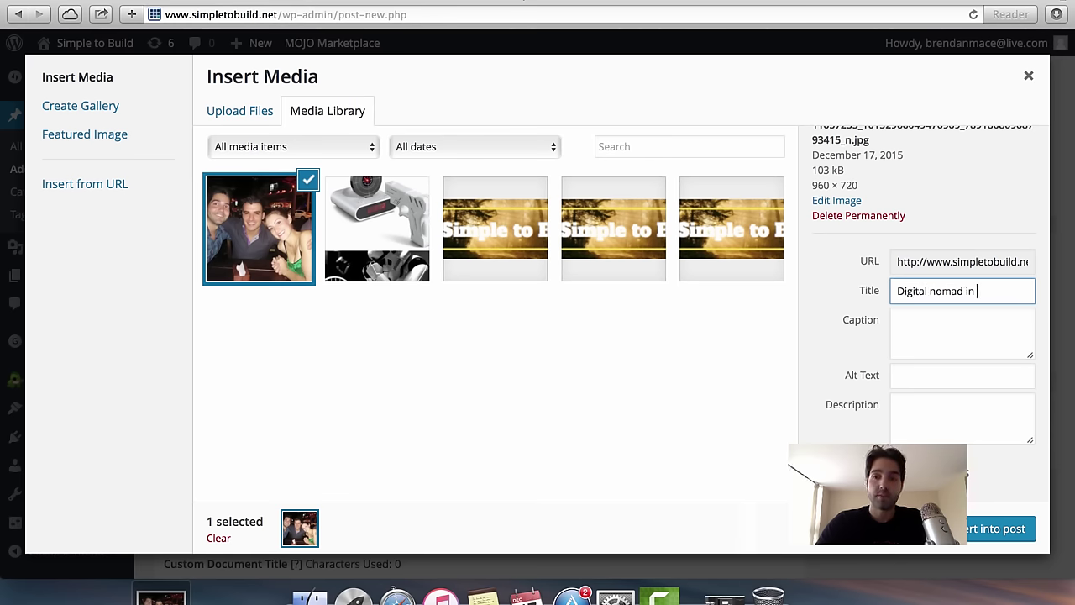
{"action": "type", "text": "medellin"}
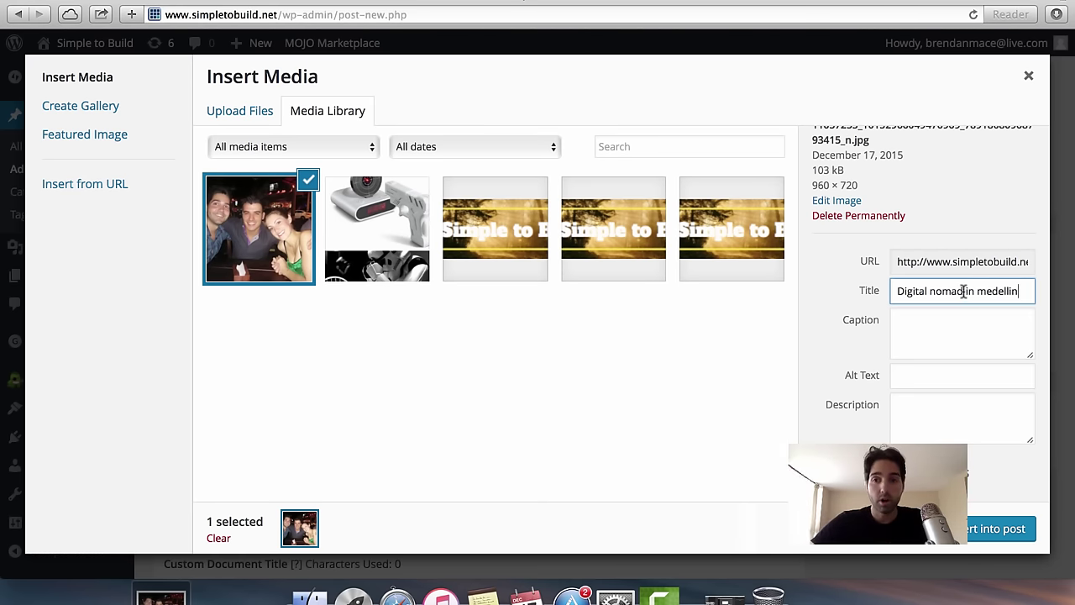
{"action": "left_click_drag", "start_coordinate": [965, 291], "coordinate": [878, 292]}
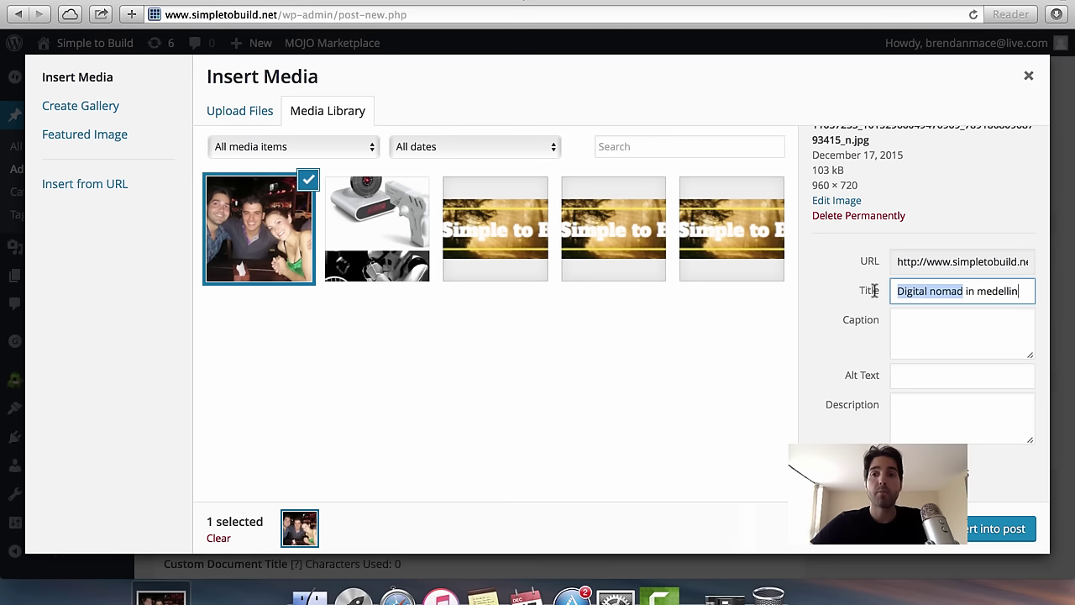
{"action": "left_click", "coordinate": [975, 291]}
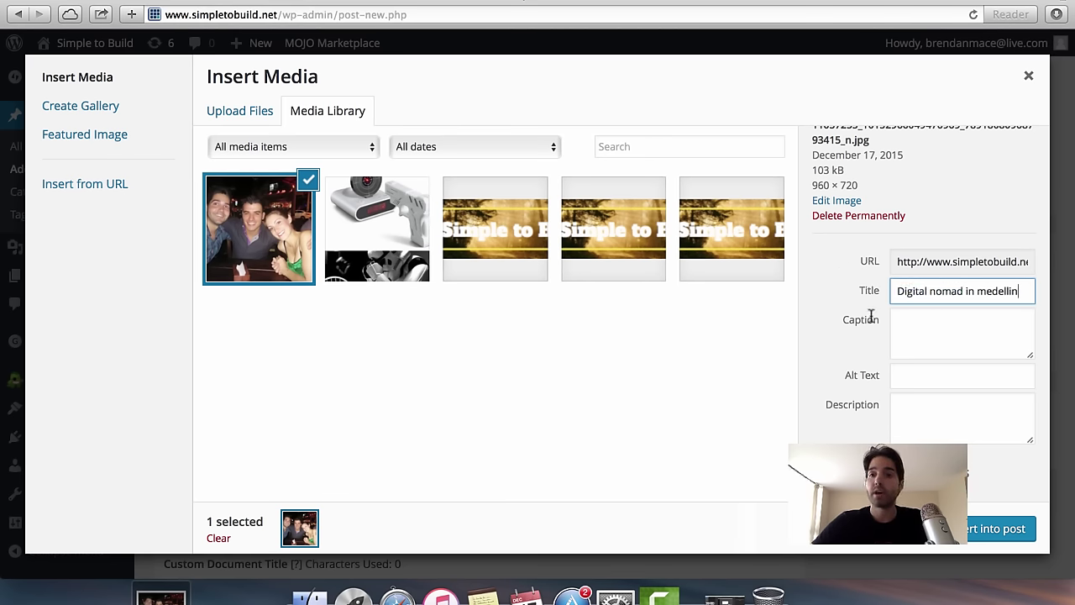
{"action": "scroll", "coordinate": [894, 355], "scroll_direction": "down", "scroll_amount": 3}
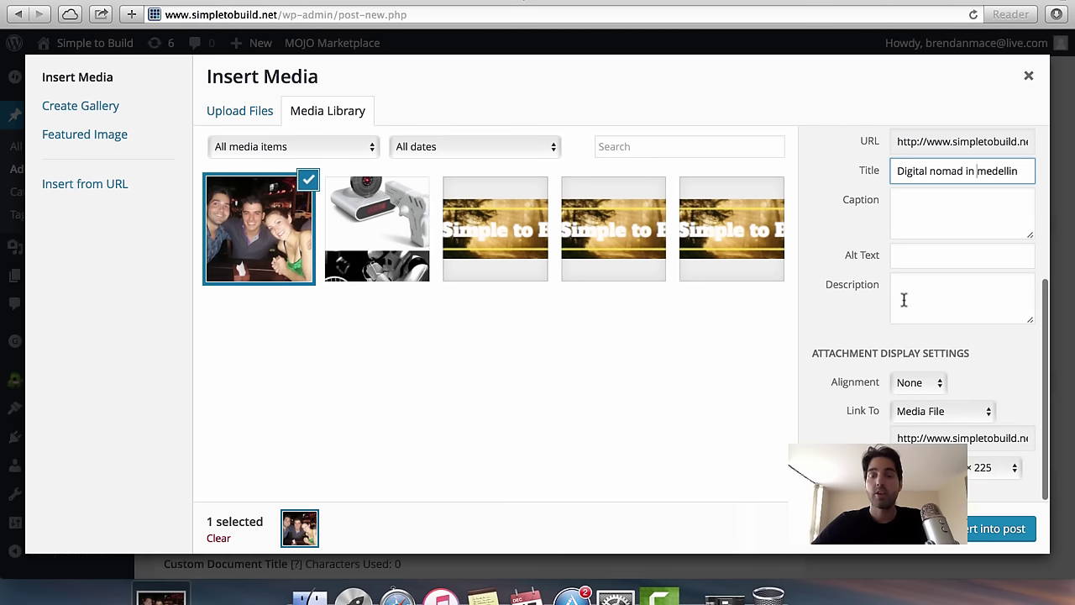
Copy the title 'Digital nomad in medellin' into the Alt Text field.
{"action": "triple_click", "coordinate": [976, 178]}
{"action": "key", "text": "super+c"}
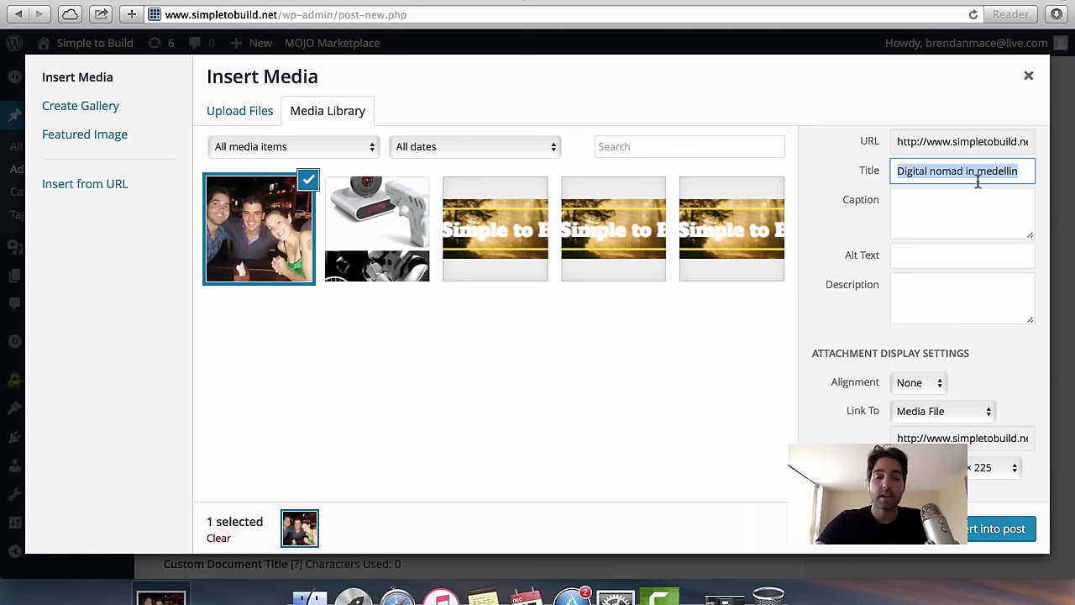
{"action": "left_click", "coordinate": [923, 252]}
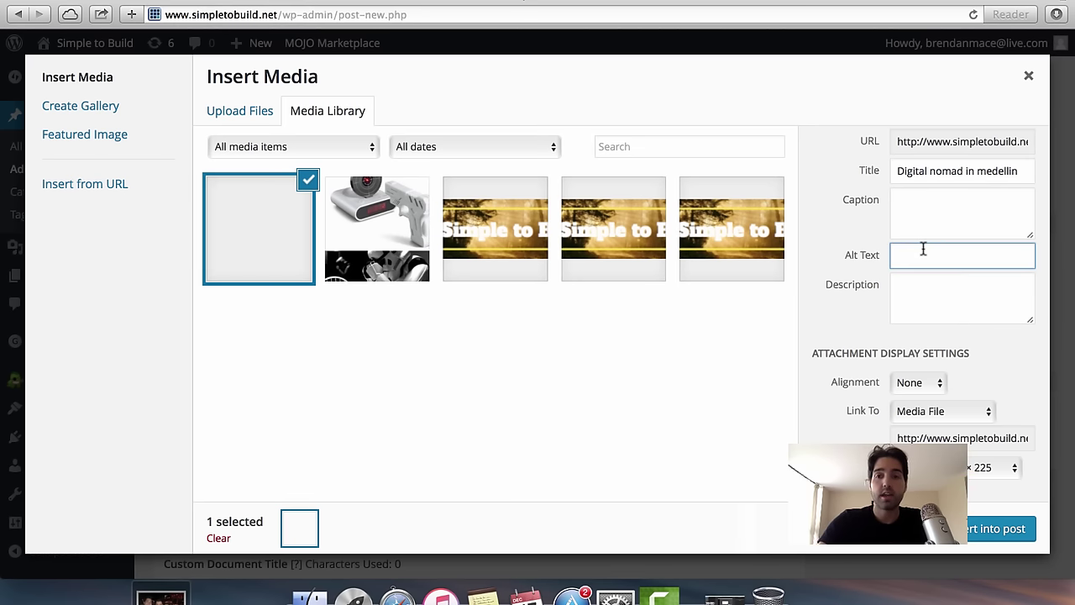
{"action": "key", "text": "super+v"}
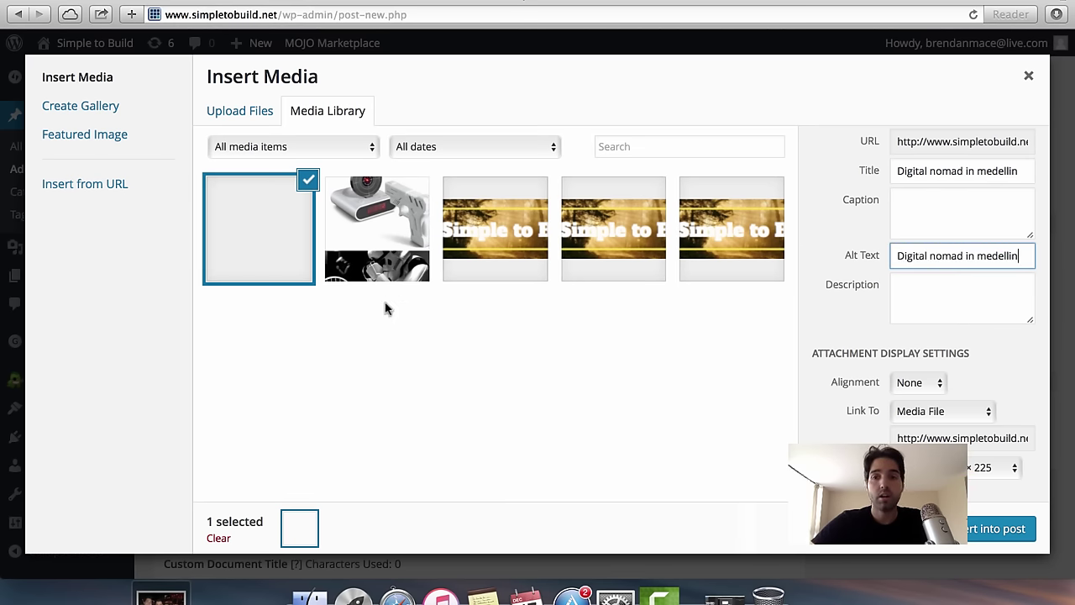
{"action": "scroll", "coordinate": [852, 284], "scroll_direction": "up", "scroll_amount": 5}
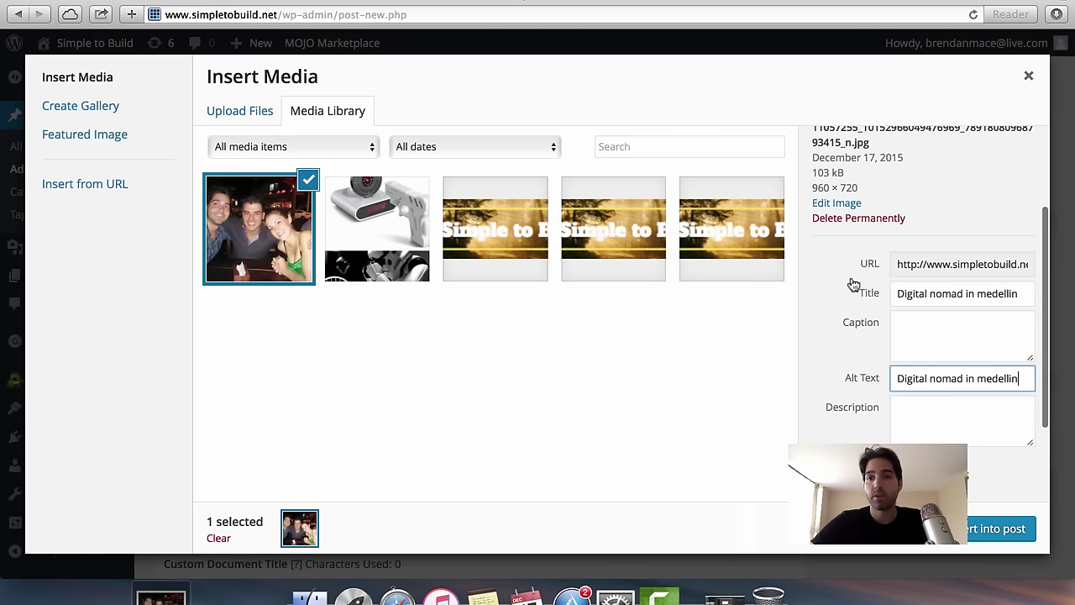
{"action": "scroll", "coordinate": [852, 283], "scroll_direction": "down", "scroll_amount": 3}
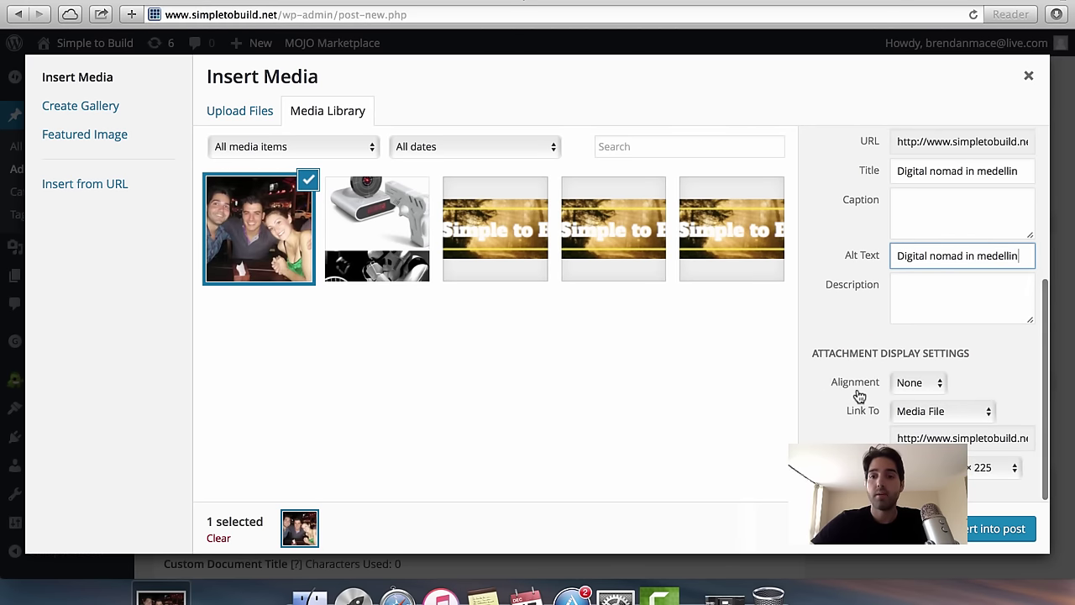
Insert the photo with alignment None, link None and full 960 × 720 size.
{"action": "left_click", "coordinate": [924, 384]}
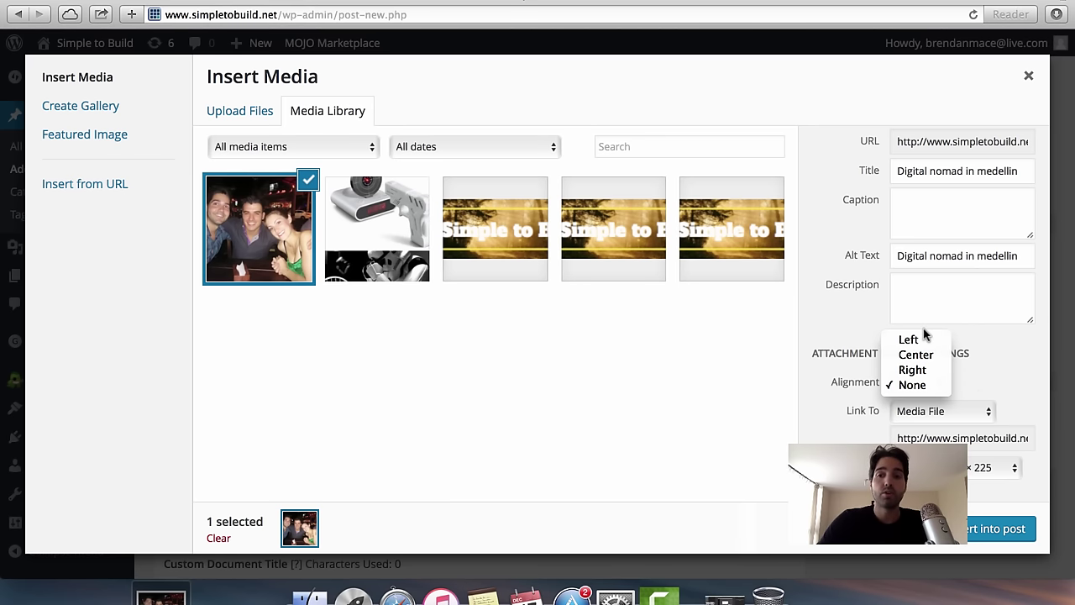
{"action": "left_click", "coordinate": [989, 375]}
{"action": "scroll", "coordinate": [933, 395], "scroll_direction": "down", "scroll_amount": 1}
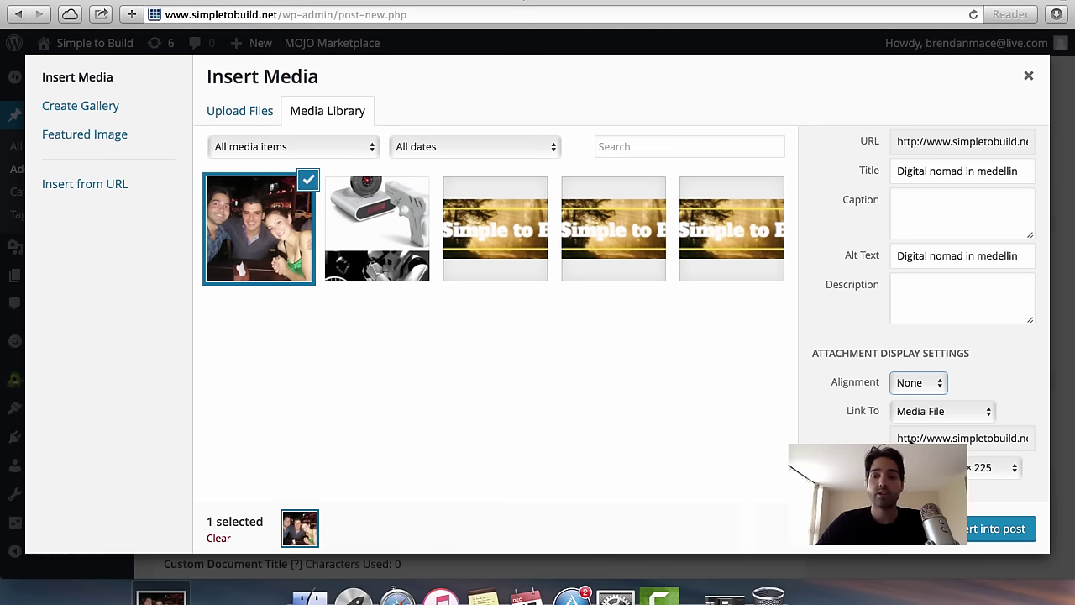
{"action": "left_click", "coordinate": [927, 413]}
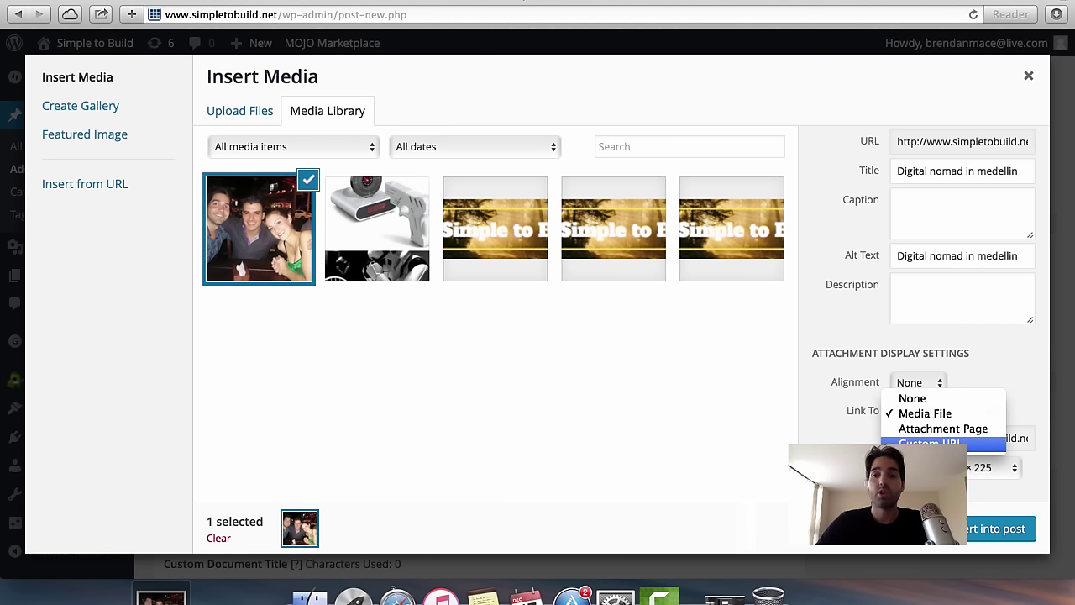
{"action": "left_click", "coordinate": [950, 442]}
{"action": "left_click", "coordinate": [946, 440]}
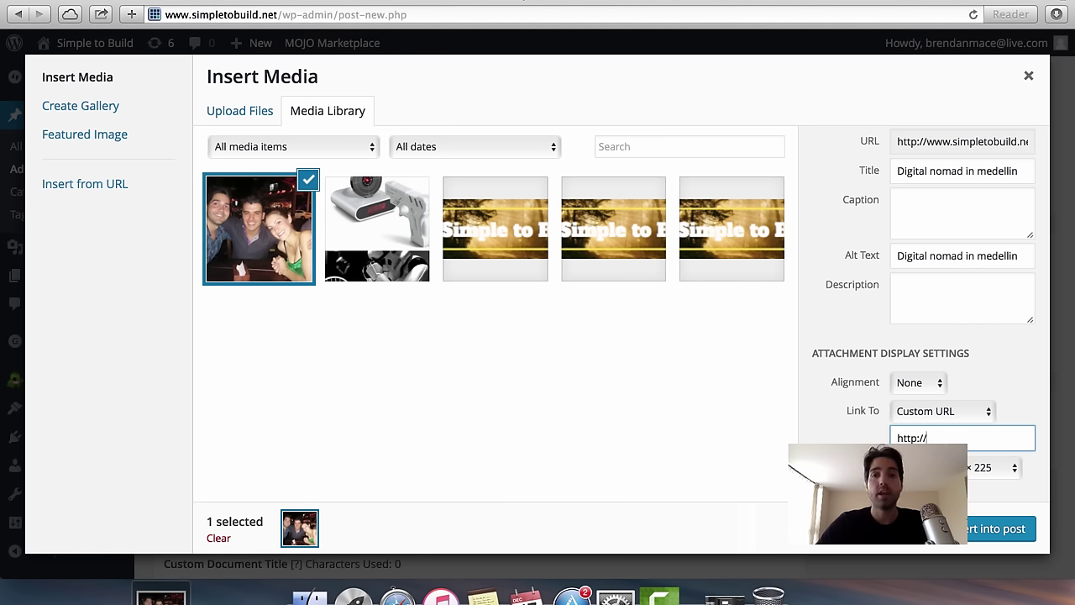
{"action": "left_click", "coordinate": [941, 415]}
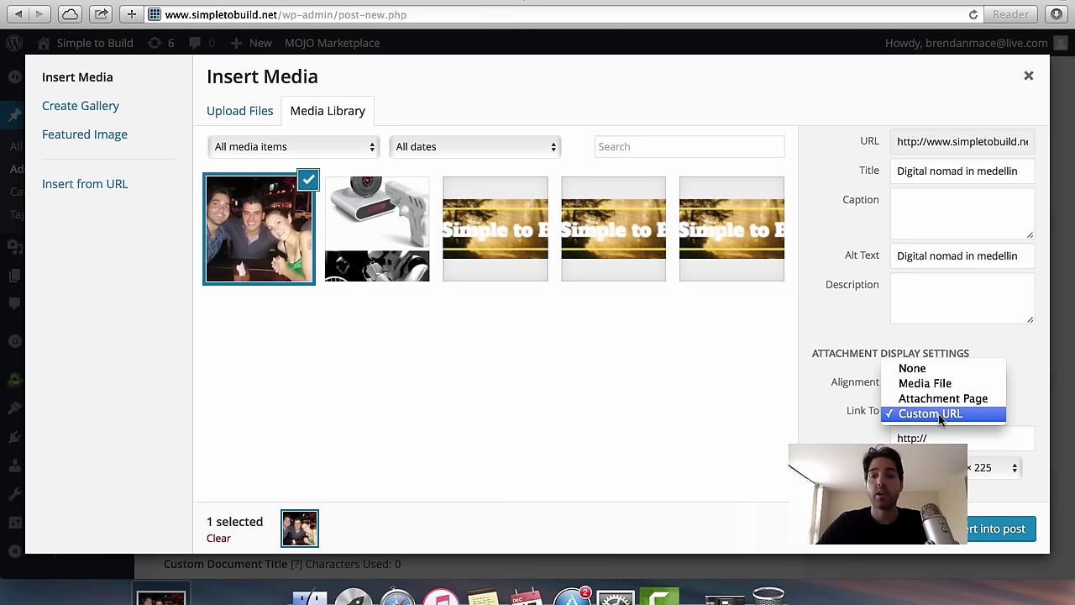
{"action": "left_click", "coordinate": [945, 369]}
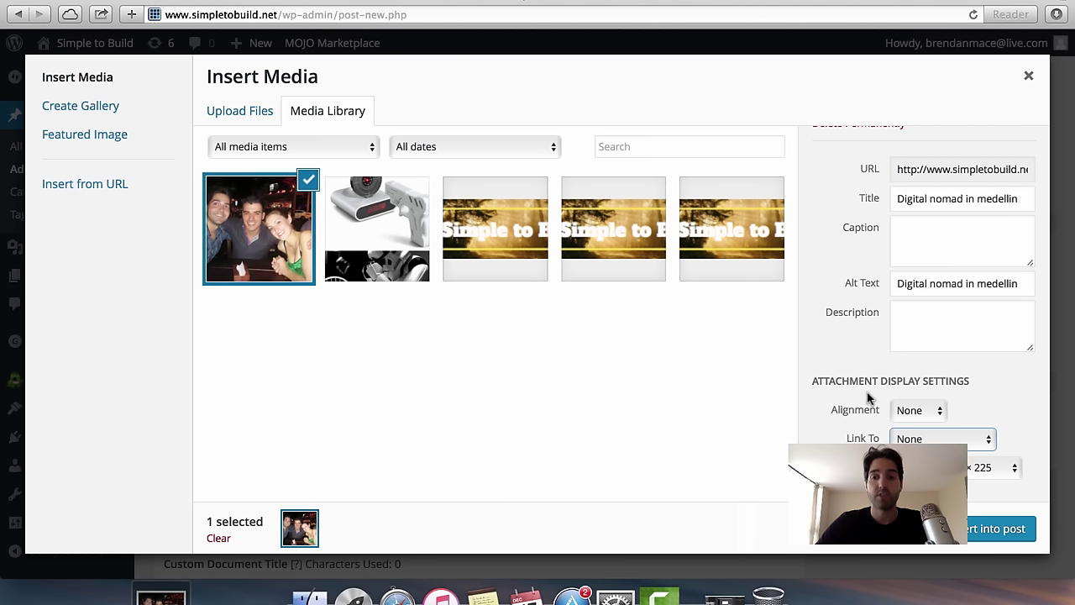
{"action": "left_click", "coordinate": [932, 467]}
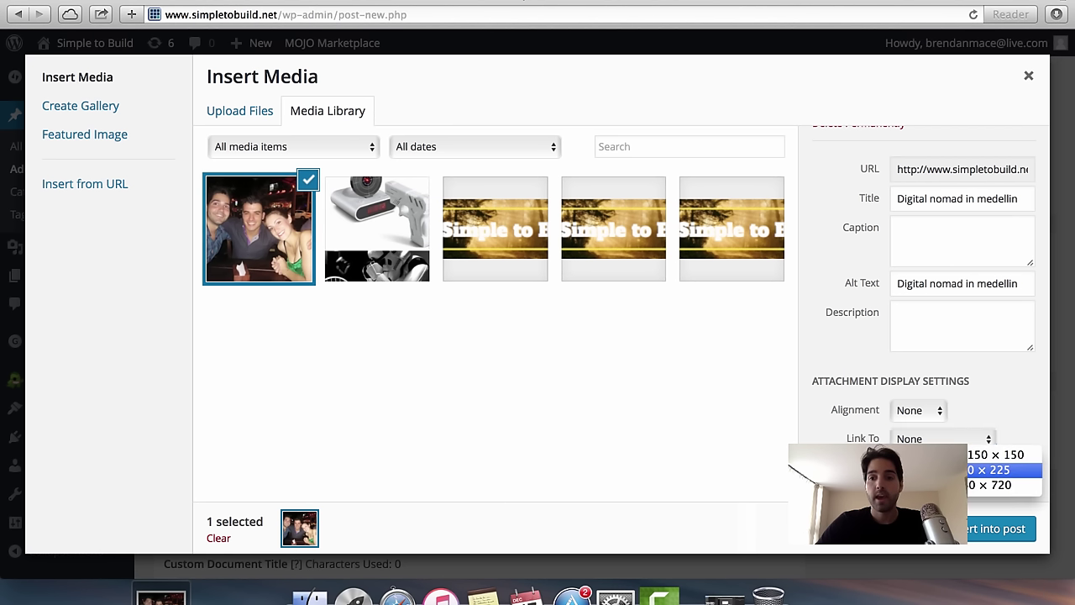
{"action": "left_click", "coordinate": [932, 484]}
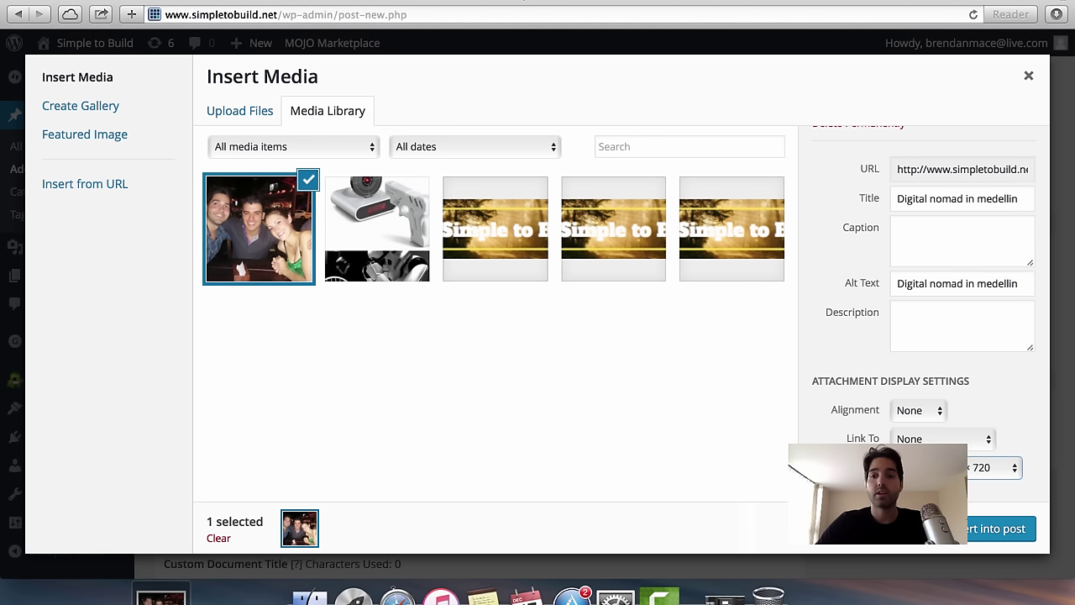
{"action": "left_click", "coordinate": [933, 467]}
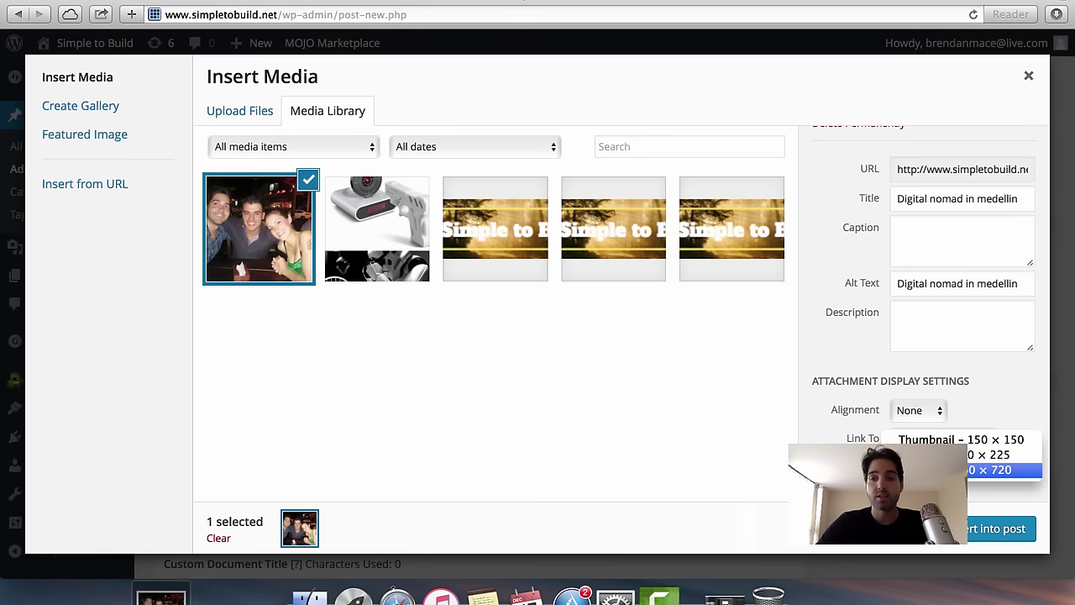
{"action": "left_click", "coordinate": [932, 470]}
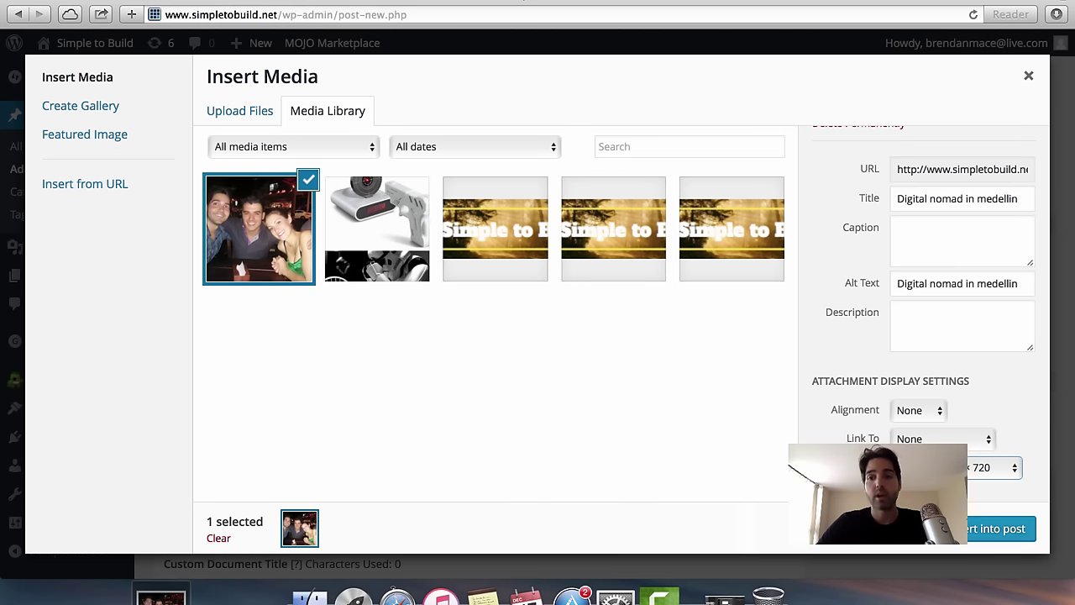
{"action": "left_click", "coordinate": [1000, 528]}
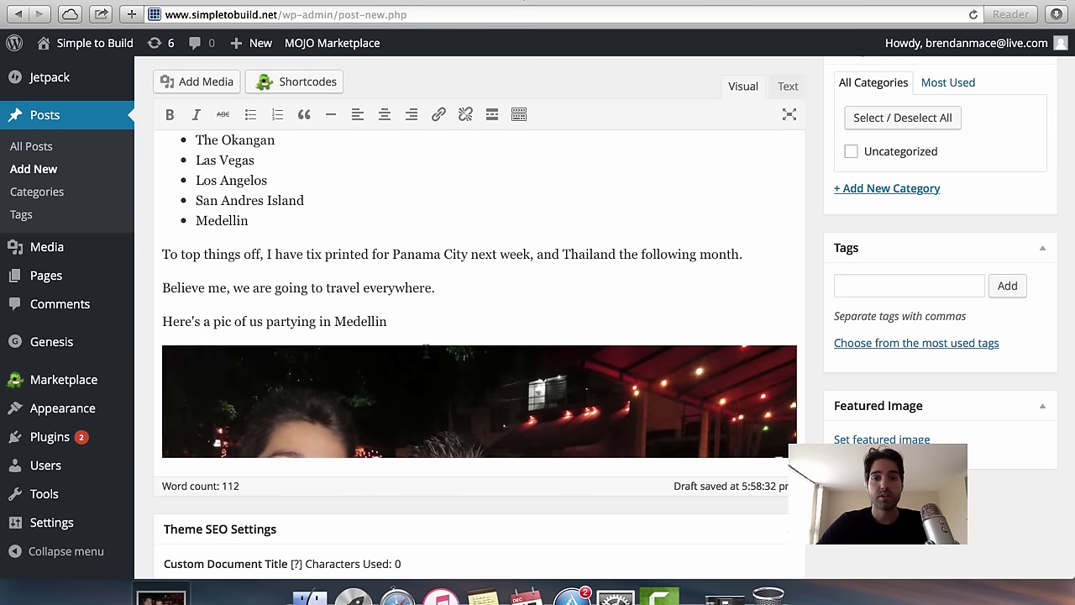
Shrink the inserted Medellin photo by dragging its corner resize handle inward.
{"action": "scroll", "coordinate": [426, 353], "scroll_direction": "down", "scroll_amount": 5}
{"action": "scroll", "coordinate": [427, 353], "scroll_direction": "down", "scroll_amount": 3}
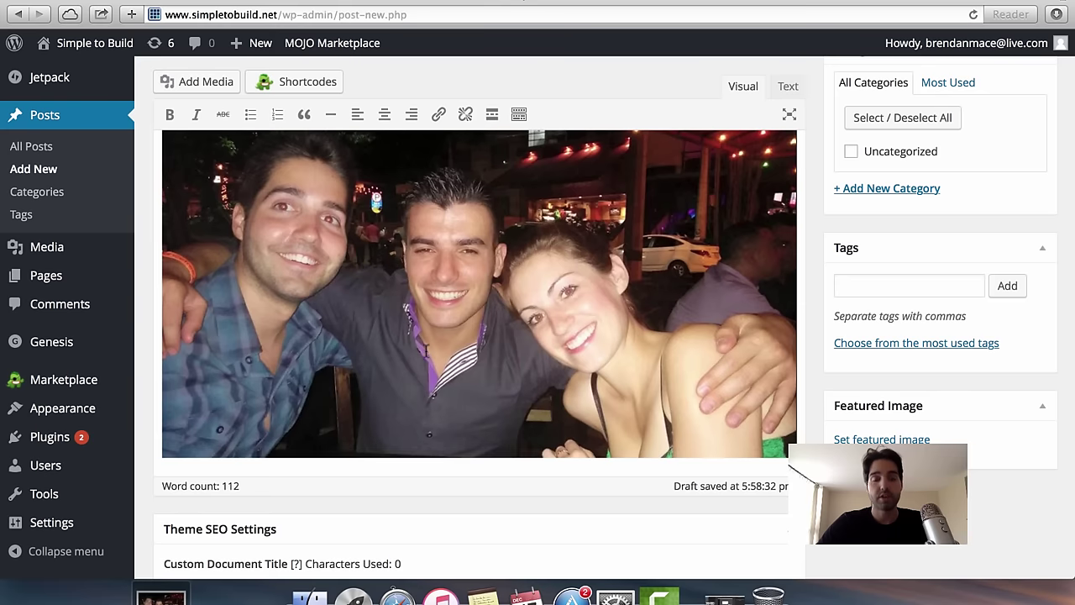
{"action": "scroll", "coordinate": [575, 268], "scroll_direction": "down", "scroll_amount": 3}
{"action": "scroll", "coordinate": [575, 269], "scroll_direction": "up", "scroll_amount": 5}
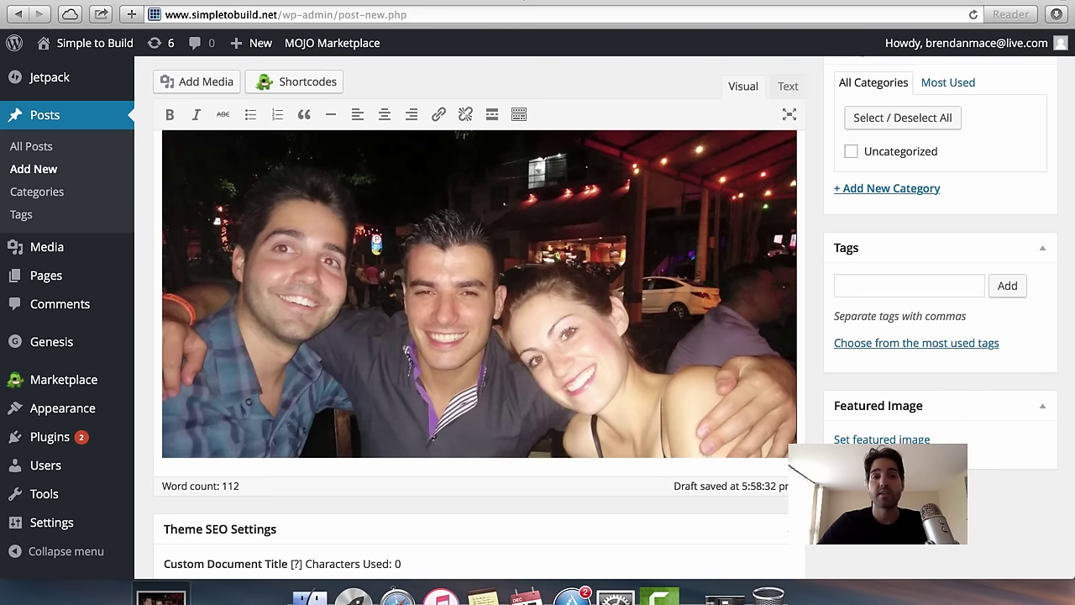
{"action": "scroll", "coordinate": [480, 294], "scroll_direction": "up", "scroll_amount": 2}
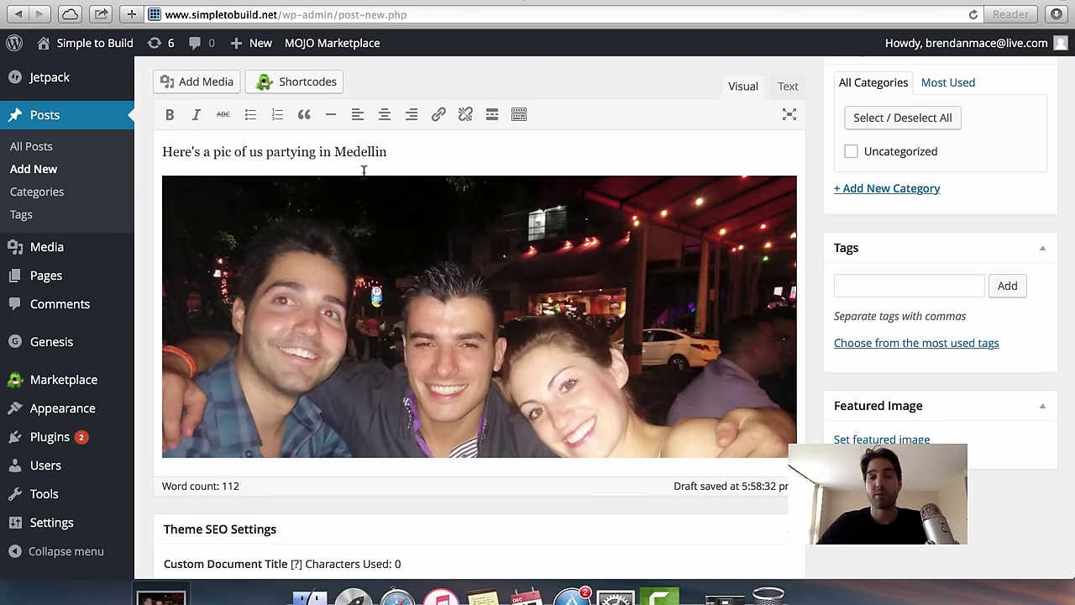
{"action": "scroll", "coordinate": [172, 181], "scroll_direction": "up", "scroll_amount": 5}
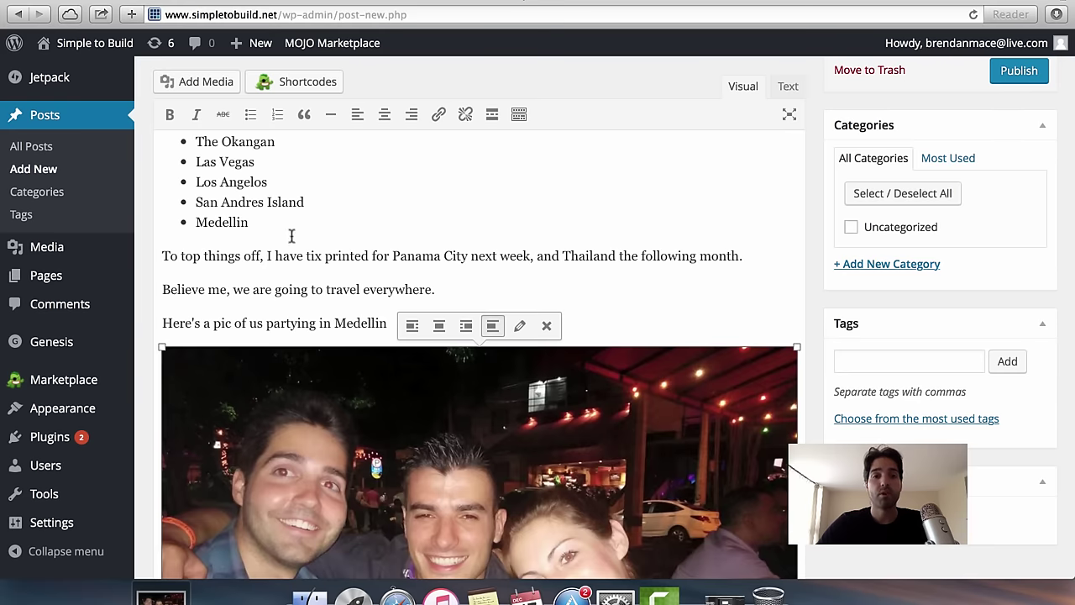
{"action": "scroll", "coordinate": [479, 353], "scroll_direction": "down", "scroll_amount": 3}
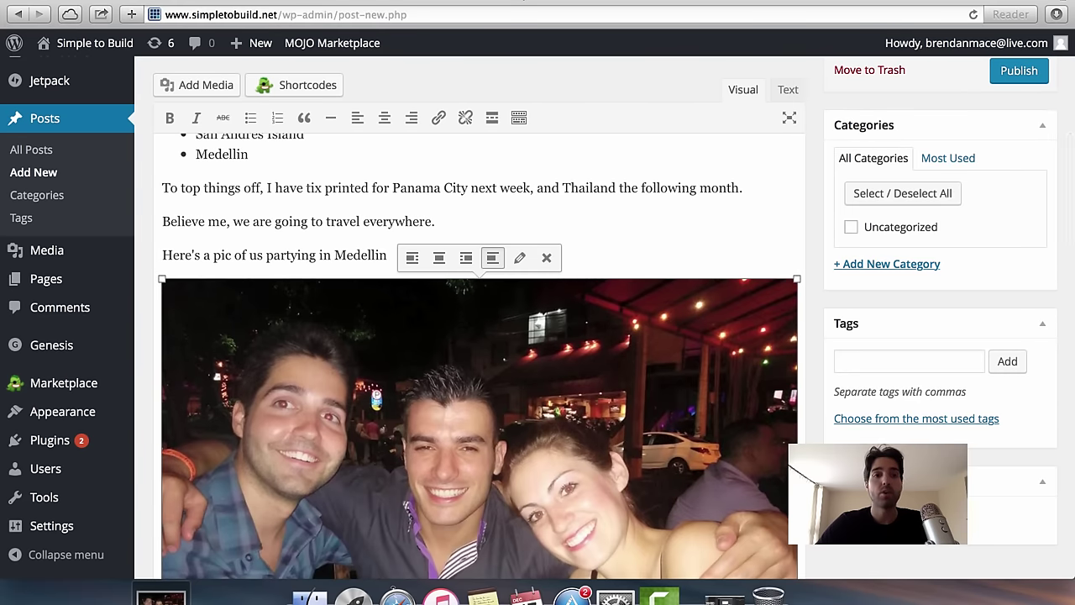
{"action": "left_click", "coordinate": [263, 270]}
{"action": "left_click", "coordinate": [277, 319]}
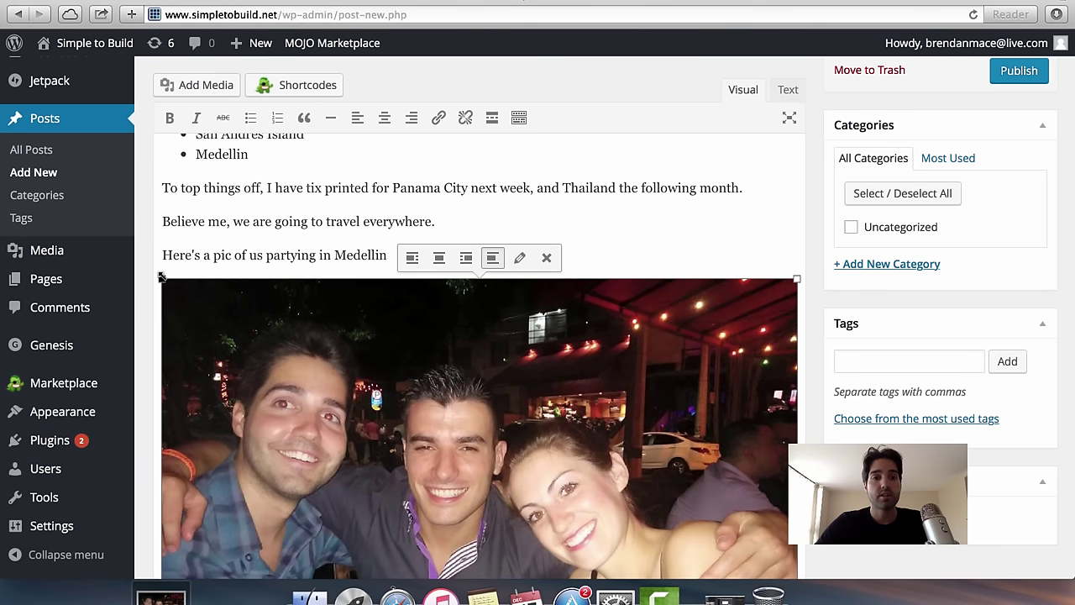
{"action": "left_click_drag", "start_coordinate": [162, 279], "coordinate": [290, 376]}
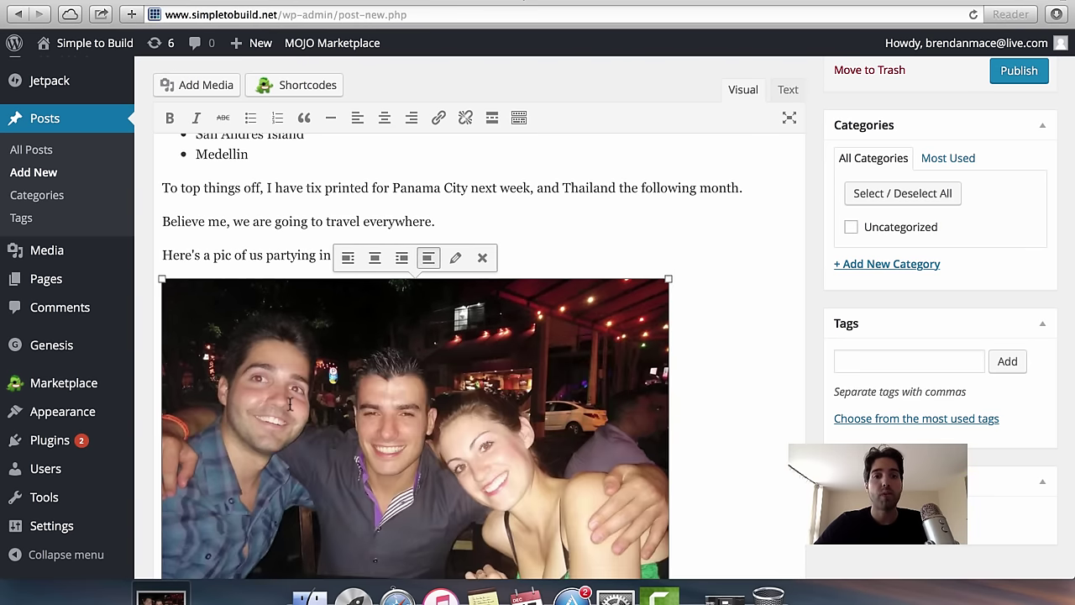
{"action": "left_click", "coordinate": [661, 179]}
{"action": "scroll", "coordinate": [673, 381], "scroll_direction": "down", "scroll_amount": 5}
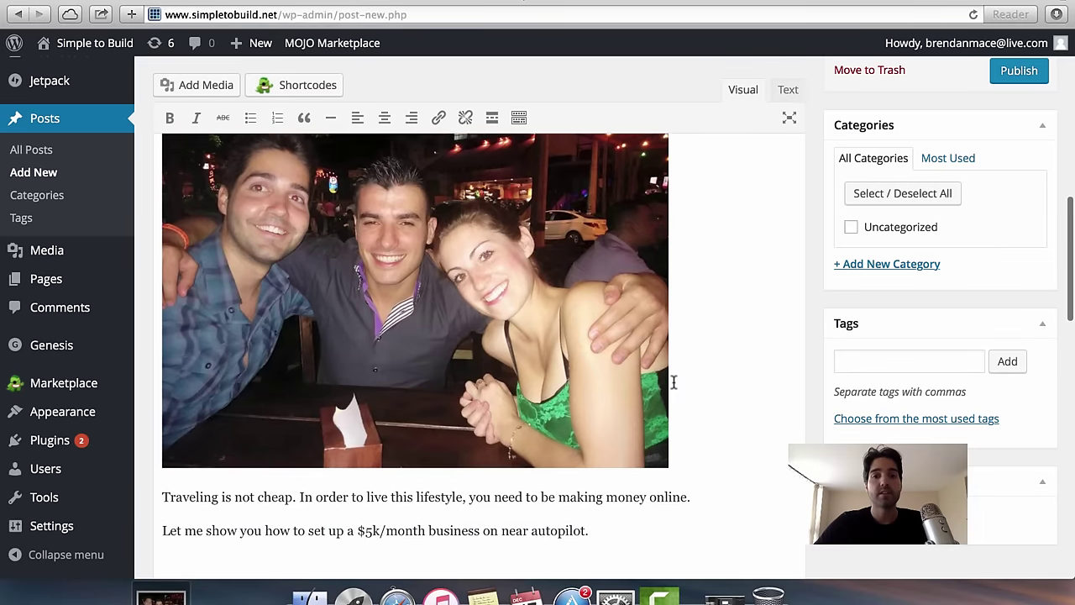
Add an empty paragraph after the autopilot line, then open a new browser tab.
{"action": "scroll", "coordinate": [672, 382], "scroll_direction": "up", "scroll_amount": 12}
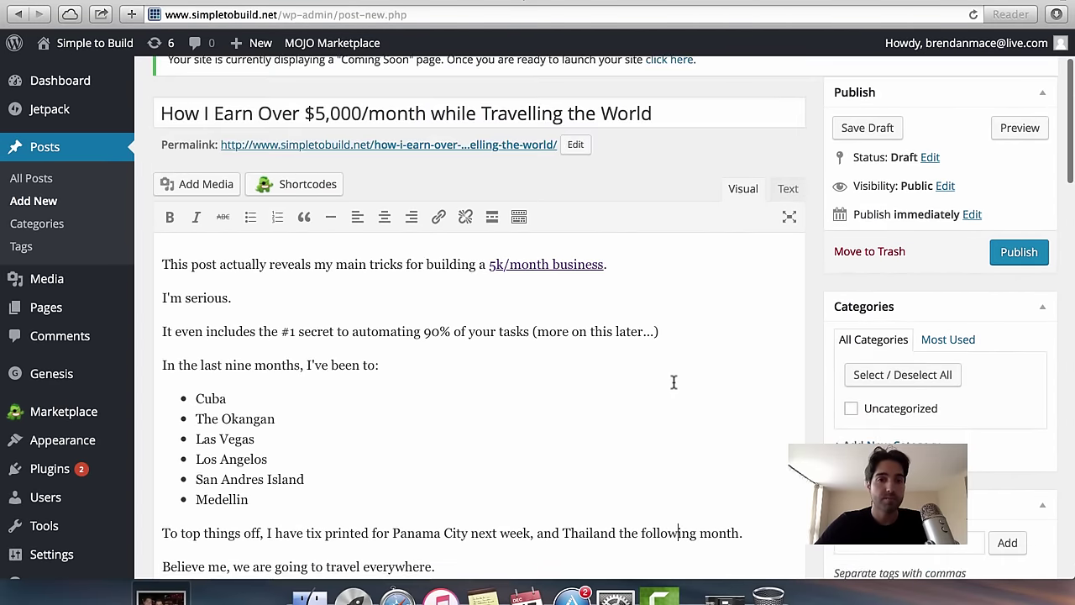
{"action": "scroll", "coordinate": [673, 381], "scroll_direction": "down", "scroll_amount": 12}
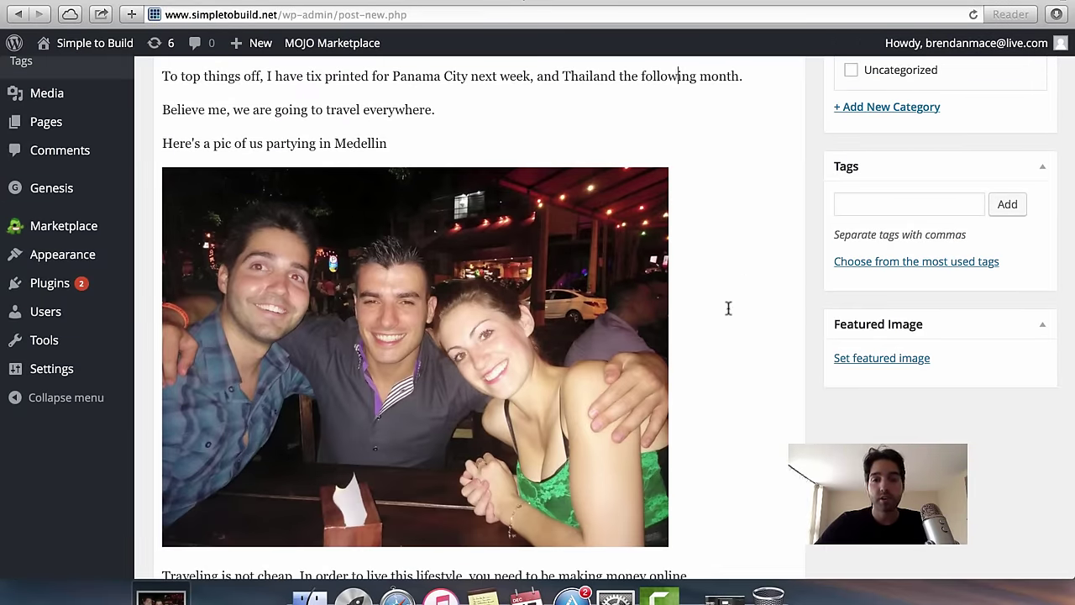
{"action": "scroll", "coordinate": [729, 309], "scroll_direction": "up", "scroll_amount": 5}
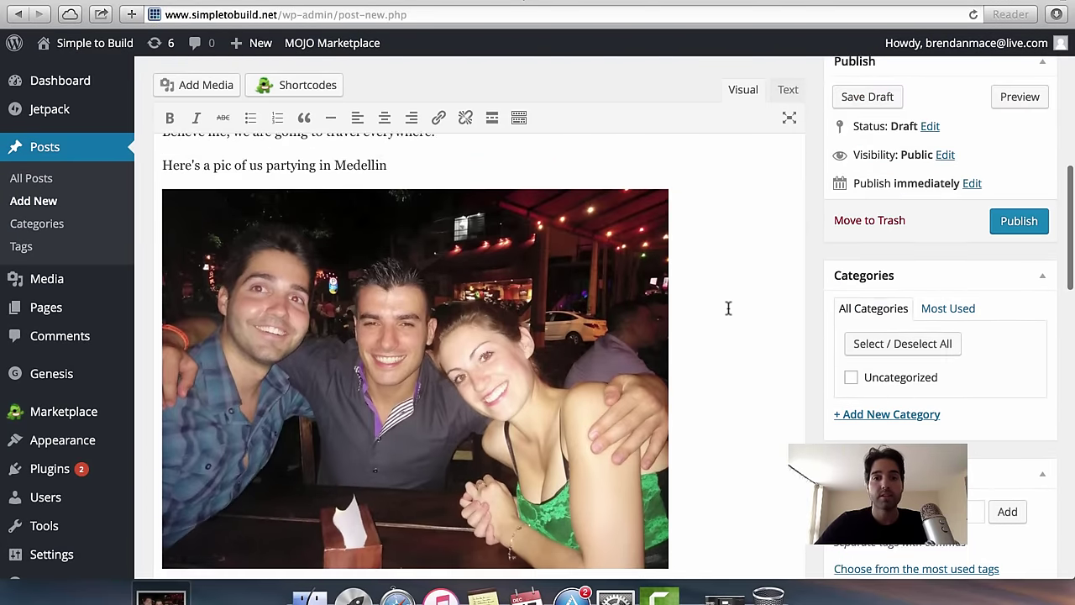
{"action": "scroll", "coordinate": [588, 252], "scroll_direction": "up", "scroll_amount": 2}
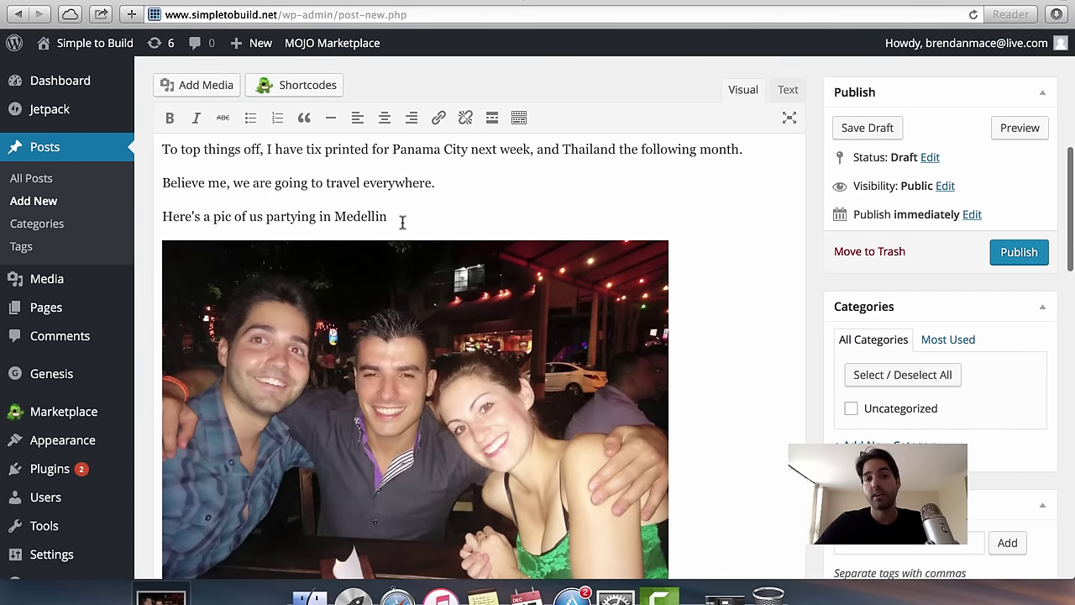
{"action": "scroll", "coordinate": [309, 215], "scroll_direction": "down", "scroll_amount": 6}
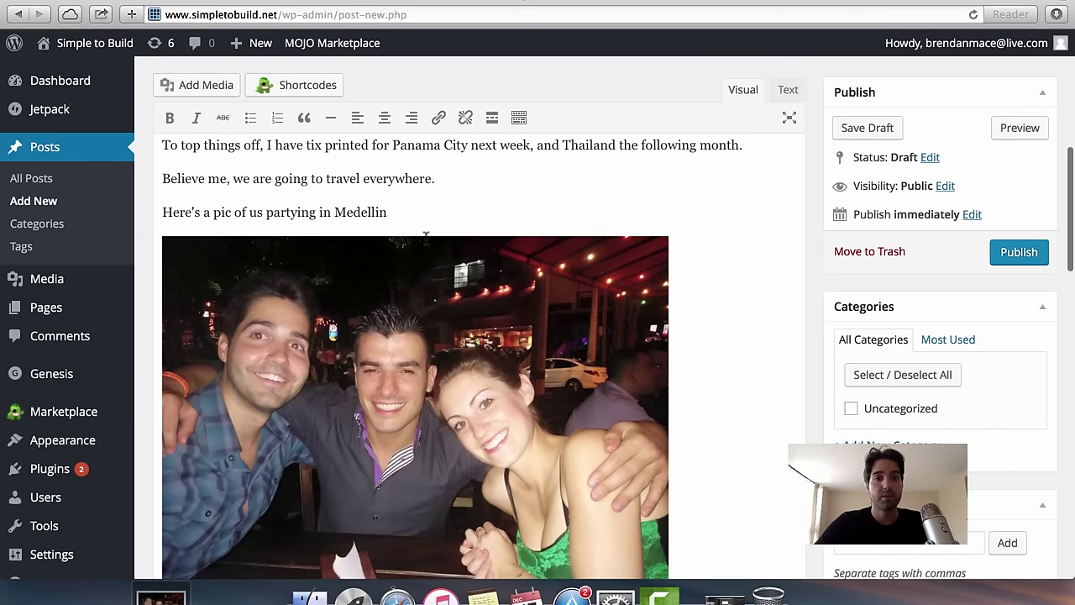
{"action": "scroll", "coordinate": [568, 339], "scroll_direction": "up", "scroll_amount": 4}
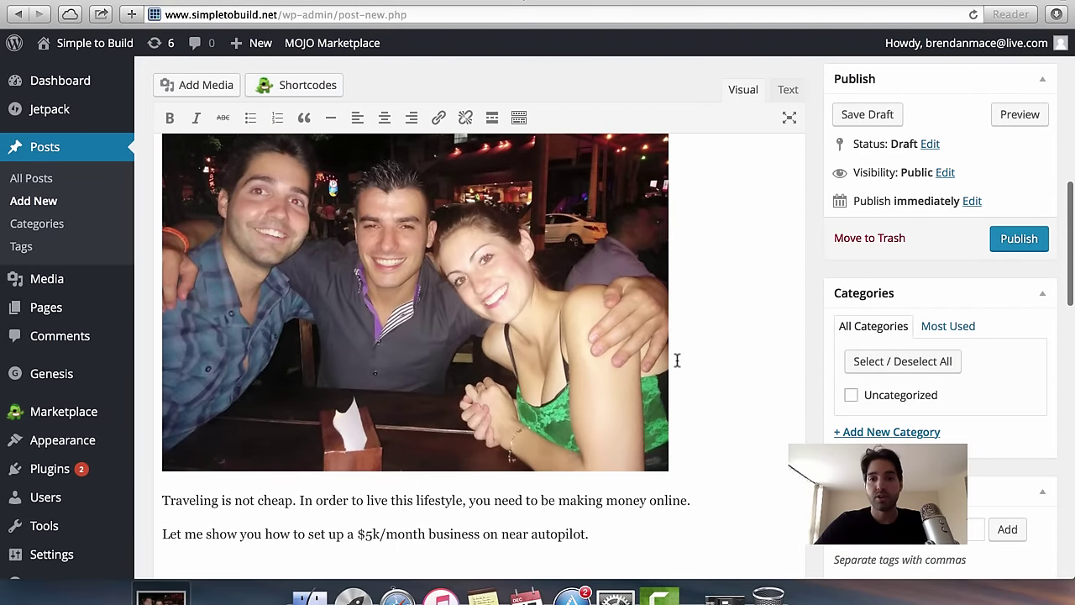
{"action": "scroll", "coordinate": [720, 355], "scroll_direction": "down", "scroll_amount": 3}
{"action": "scroll", "coordinate": [720, 355], "scroll_direction": "up", "scroll_amount": 7}
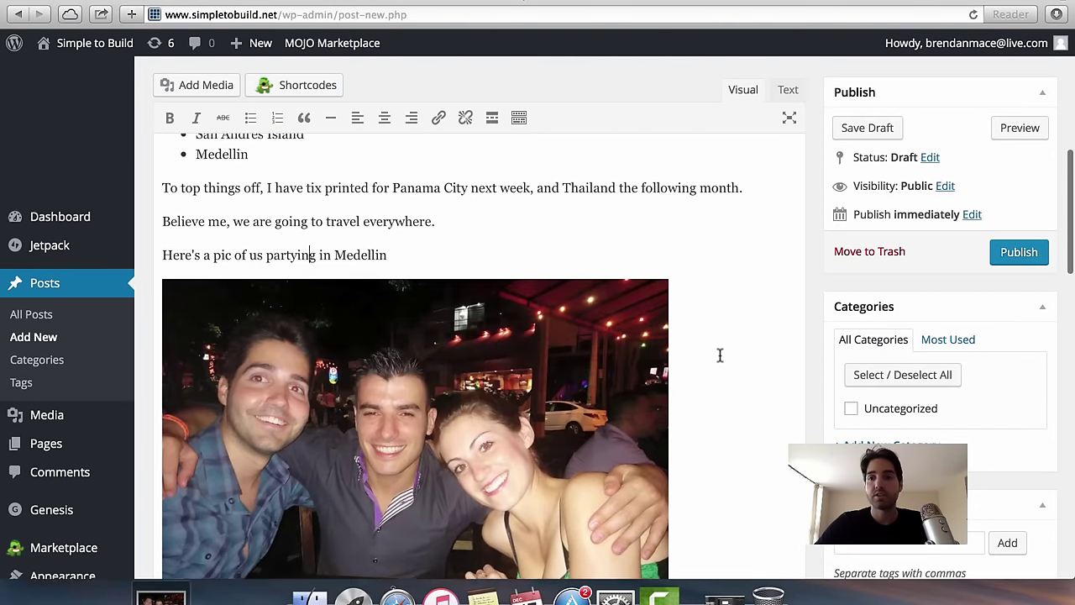
{"action": "scroll", "coordinate": [720, 355], "scroll_direction": "down", "scroll_amount": 5}
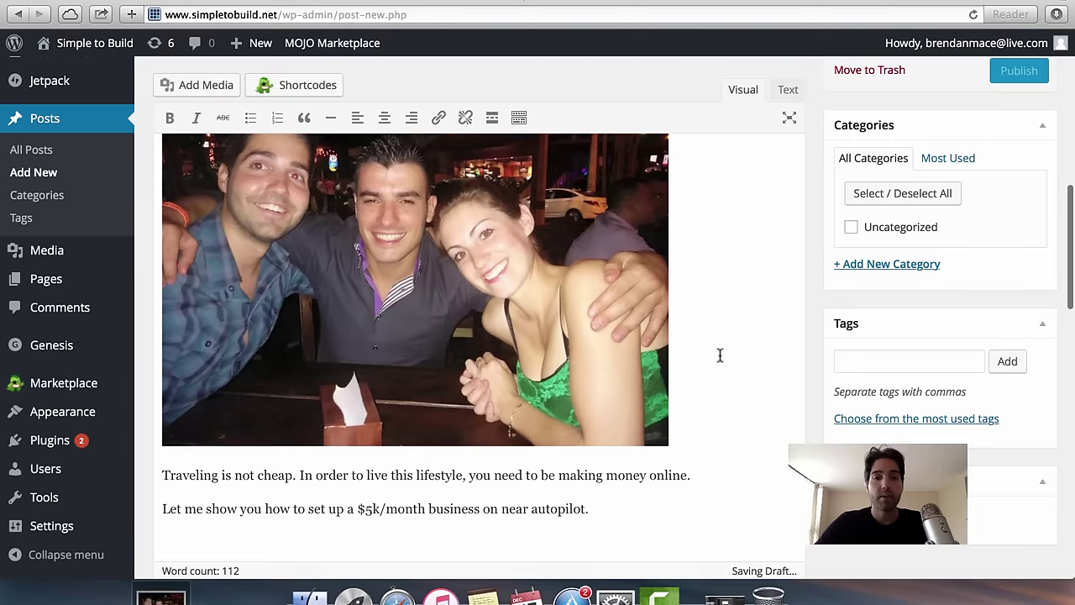
{"action": "scroll", "coordinate": [720, 355], "scroll_direction": "up", "scroll_amount": 3}
{"action": "scroll", "coordinate": [720, 355], "scroll_direction": "down", "scroll_amount": 3}
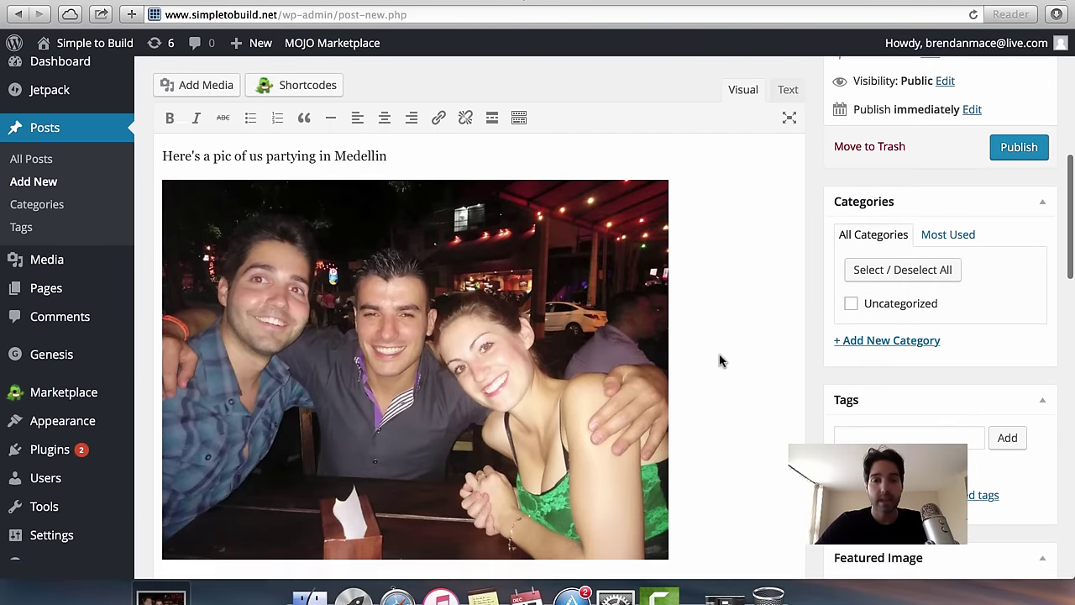
{"action": "scroll", "coordinate": [720, 262], "scroll_direction": "up", "scroll_amount": 3}
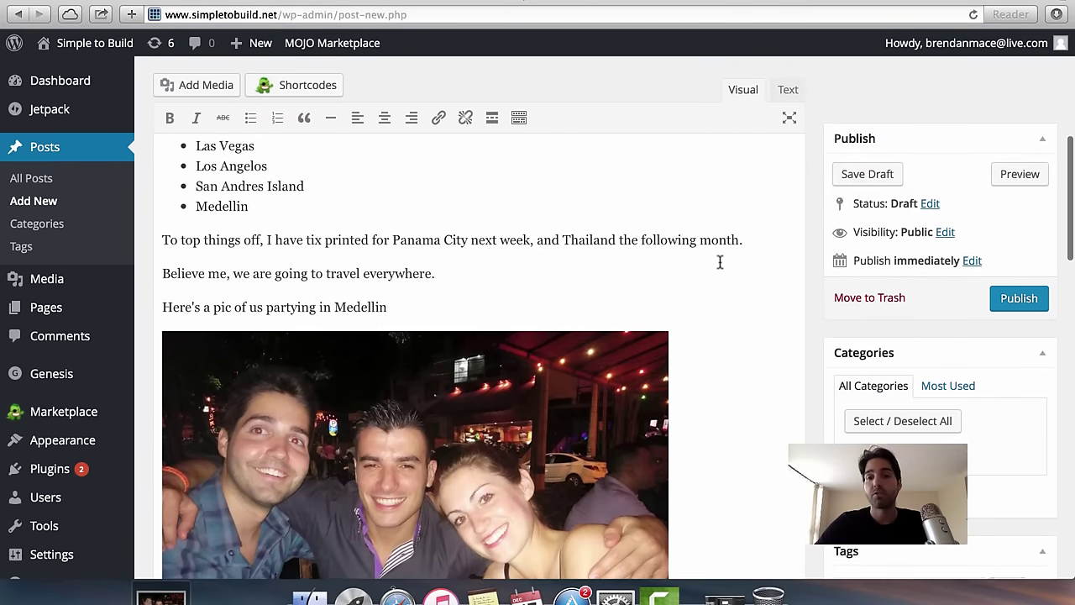
{"action": "scroll", "coordinate": [720, 262], "scroll_direction": "down", "scroll_amount": 4}
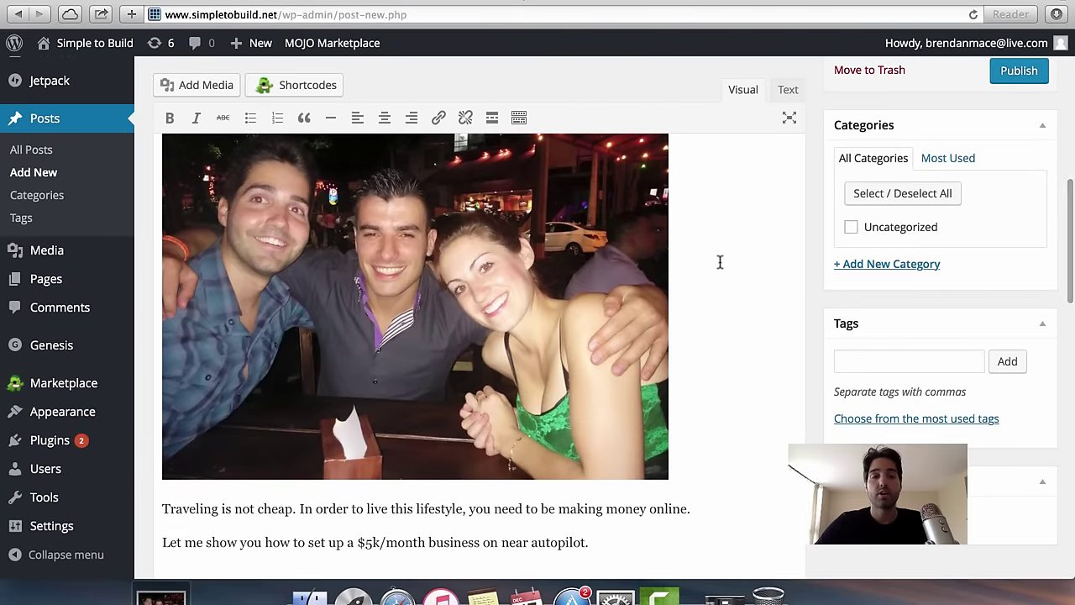
{"action": "scroll", "coordinate": [720, 263], "scroll_direction": "up", "scroll_amount": 5}
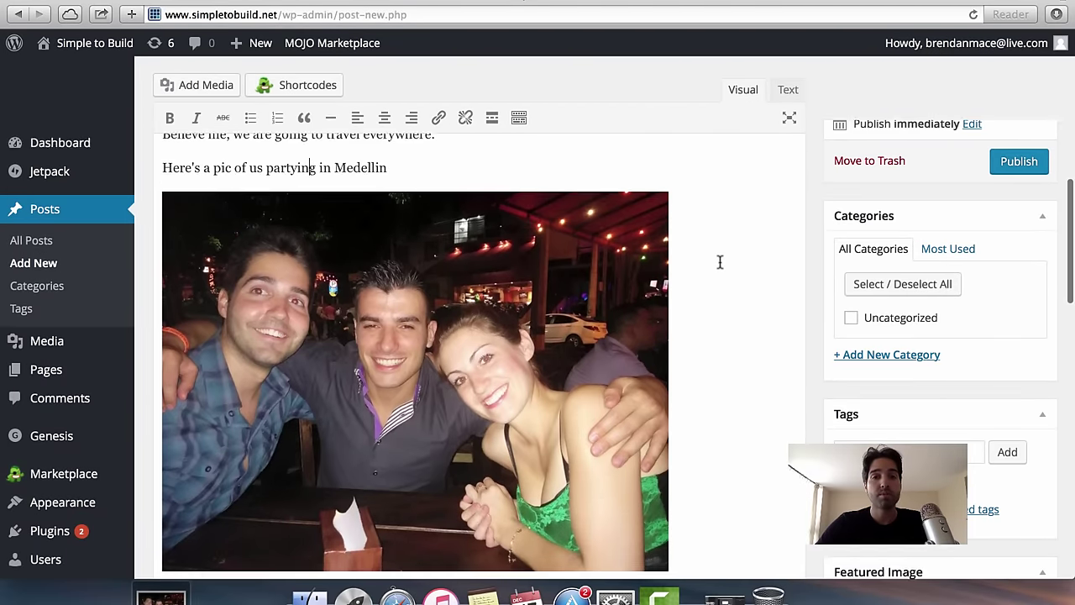
{"action": "scroll", "coordinate": [720, 262], "scroll_direction": "down", "scroll_amount": 5}
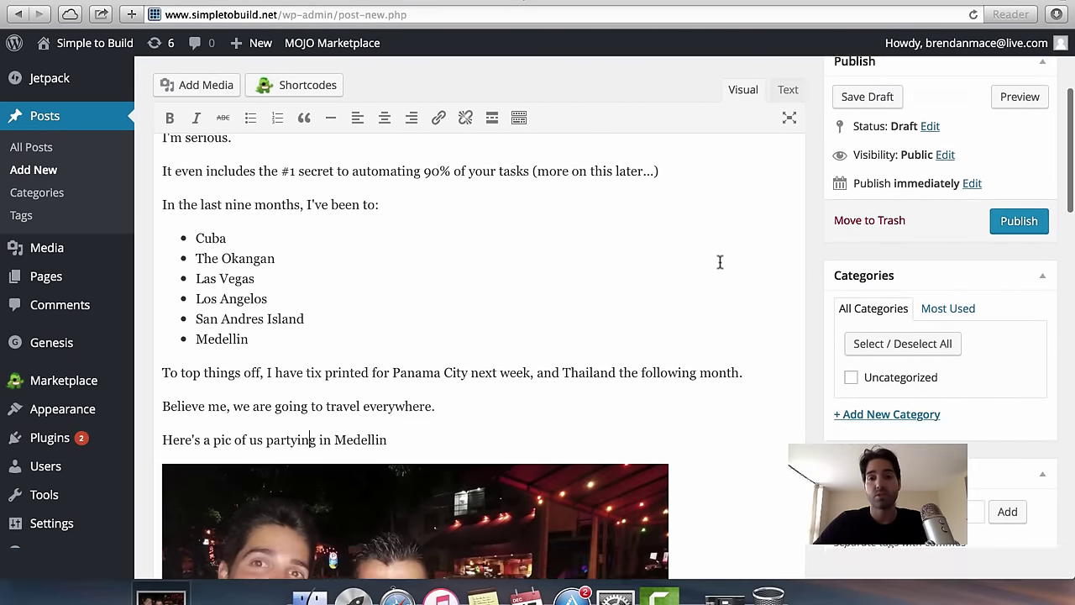
{"action": "scroll", "coordinate": [719, 262], "scroll_direction": "up", "scroll_amount": 6}
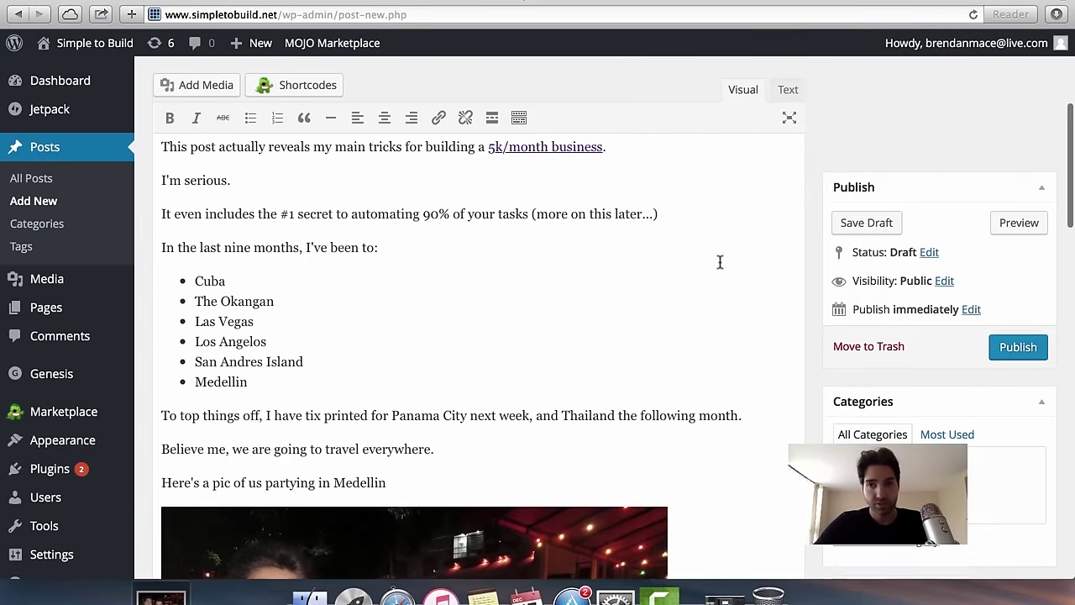
{"action": "scroll", "coordinate": [720, 262], "scroll_direction": "down", "scroll_amount": 10}
{"action": "scroll", "coordinate": [720, 262], "scroll_direction": "up", "scroll_amount": 7}
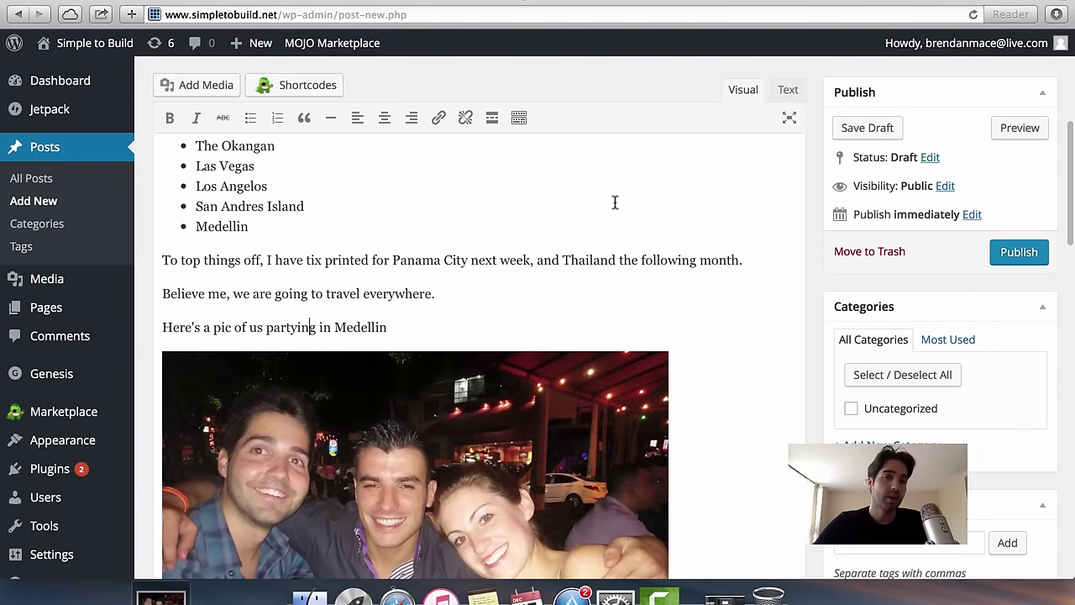
{"action": "scroll", "coordinate": [604, 273], "scroll_direction": "down", "scroll_amount": 10}
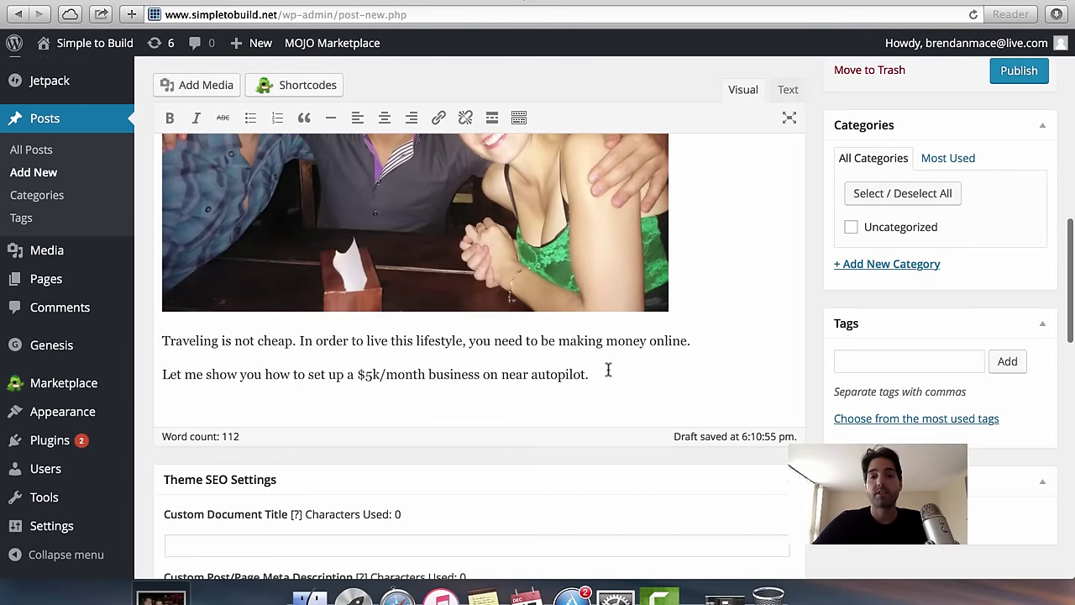
{"action": "key", "text": "Return"}
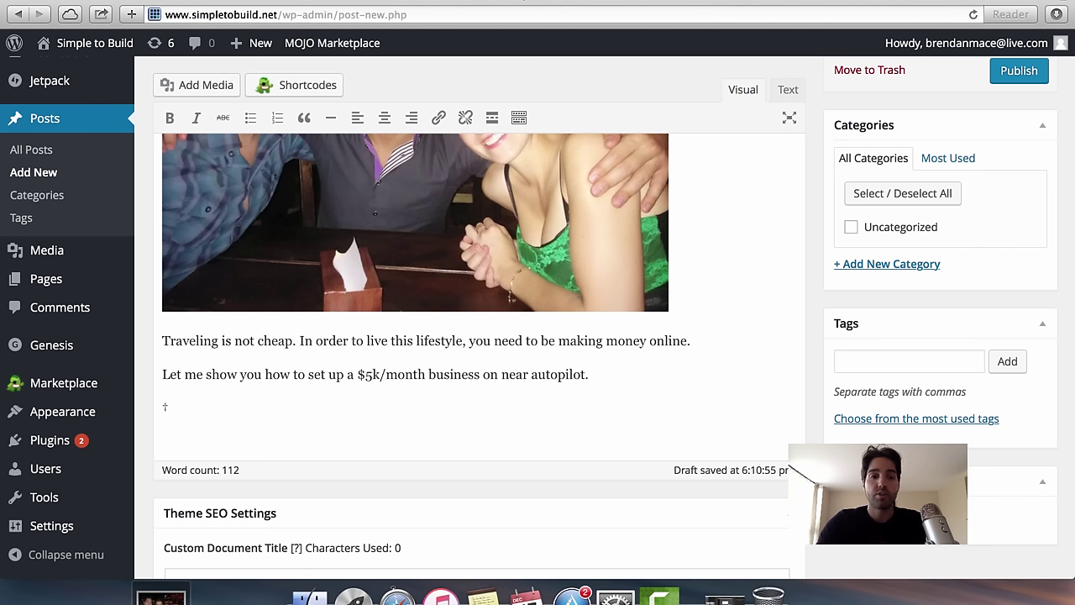
{"action": "key", "text": "super+t"}
Start opening YouTube, then put the cursor on the post's new empty line.
{"action": "type", "text": "youtube.com"}
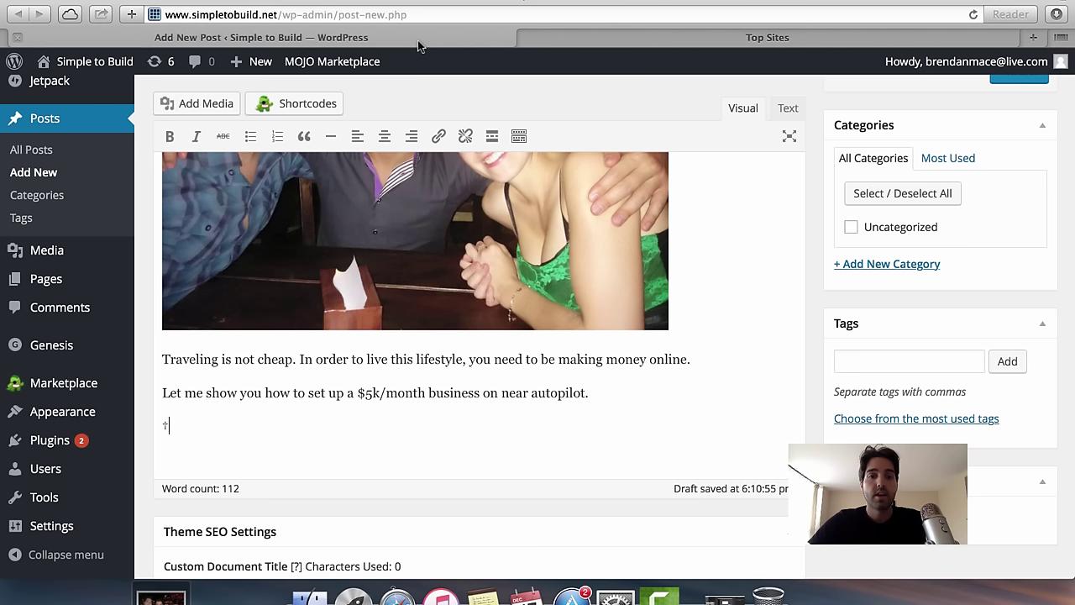
{"action": "left_click", "coordinate": [418, 38]}
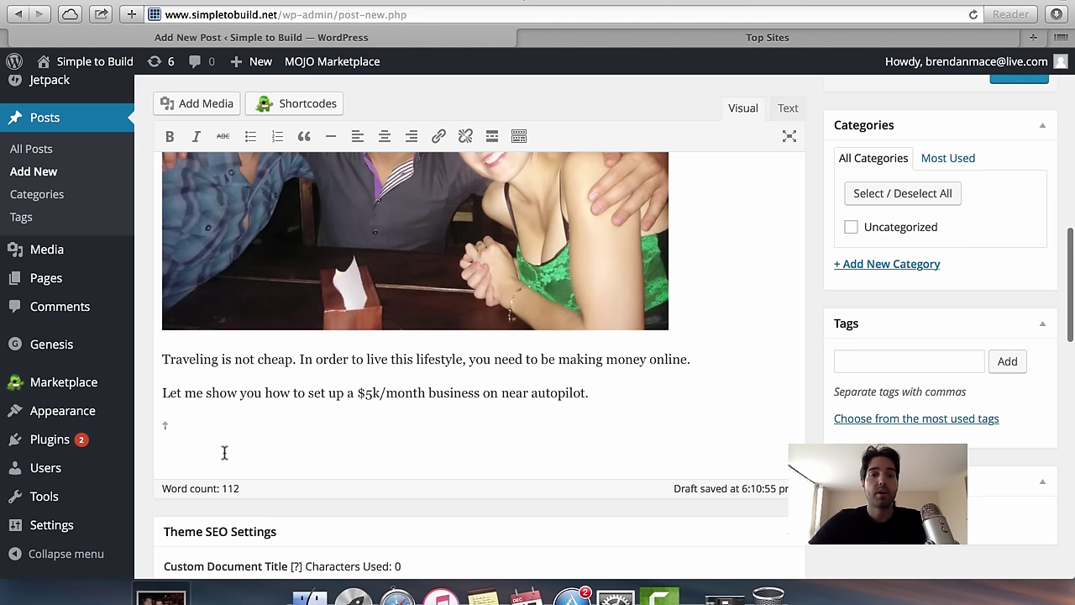
{"action": "left_click", "coordinate": [161, 420]}
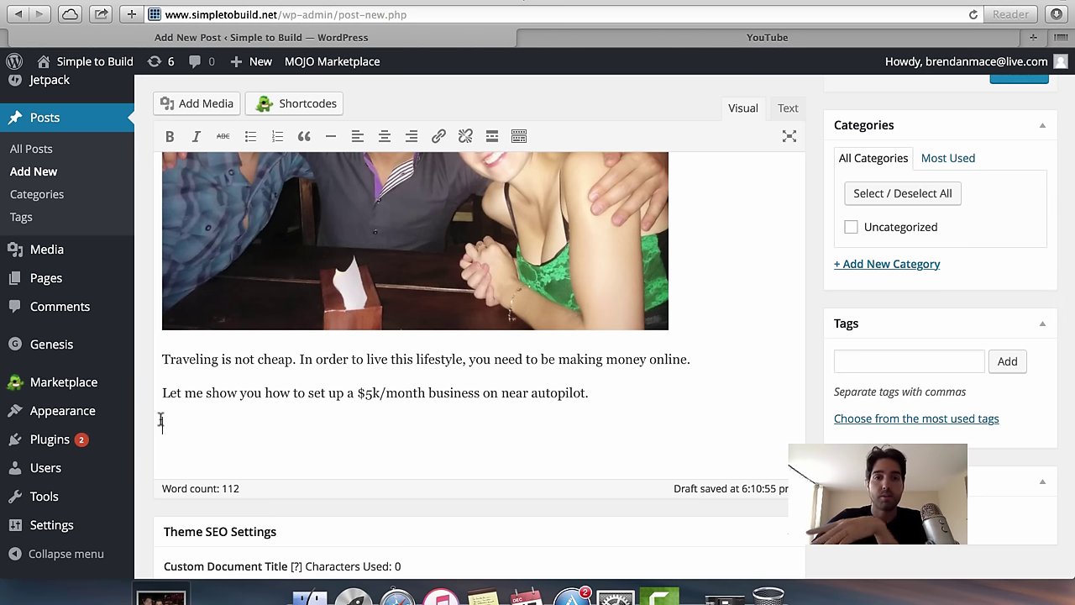
Find the San Andres 2015 video on YouTube and copy its watch-page address.
{"action": "left_click", "coordinate": [709, 34]}
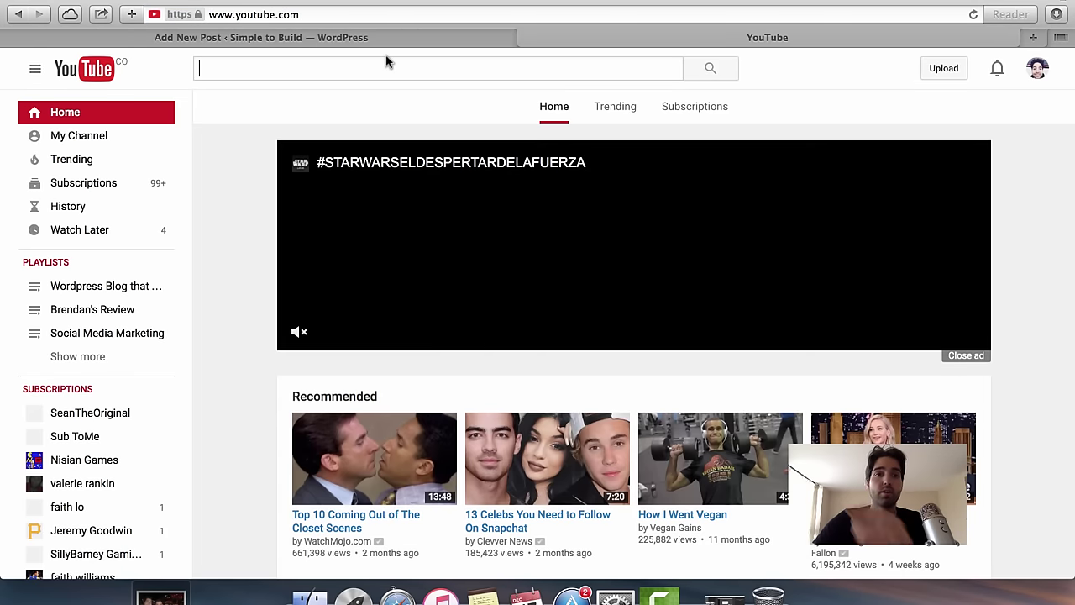
{"action": "left_click", "coordinate": [387, 61]}
{"action": "type", "text": "bren"}
{"action": "key", "text": "BackSpace"}
{"action": "key", "text": "BackSpace"}
{"action": "key", "text": "BackSpace"}
{"action": "key", "text": "BackSpace"}
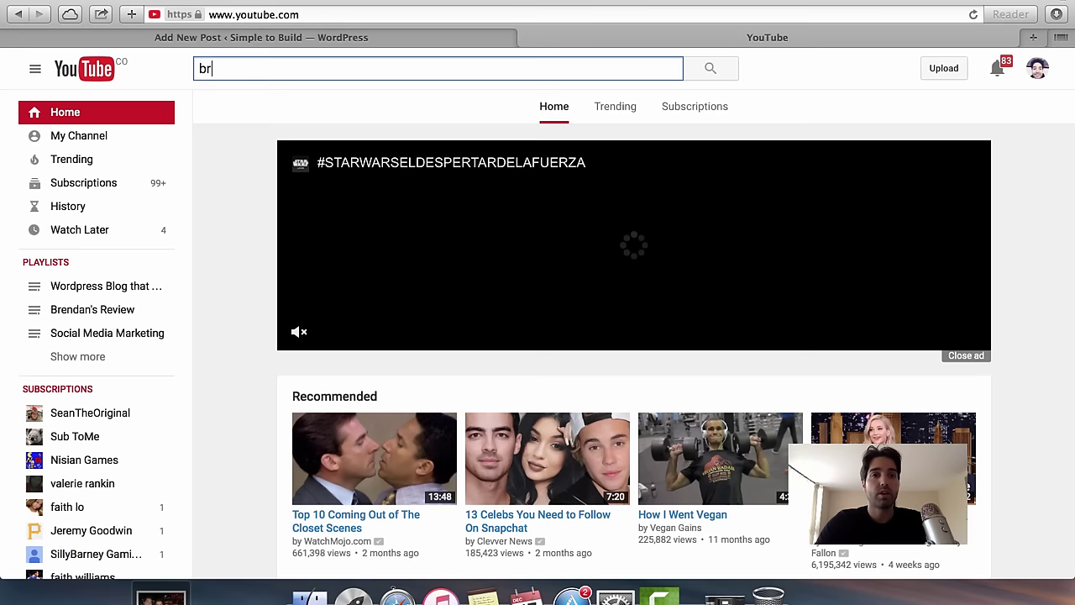
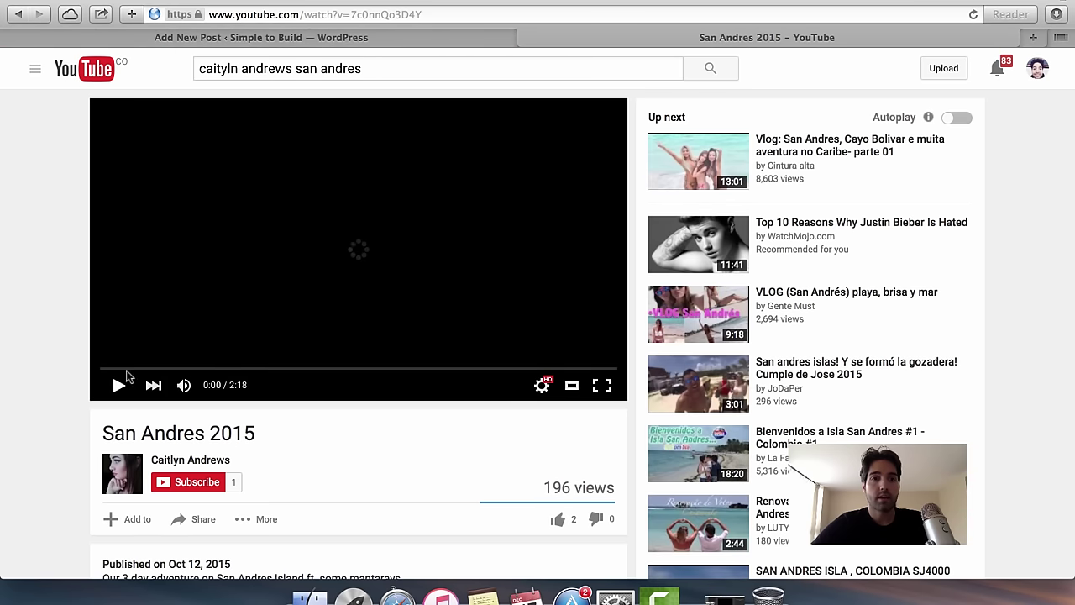
{"action": "left_click", "coordinate": [316, 15]}
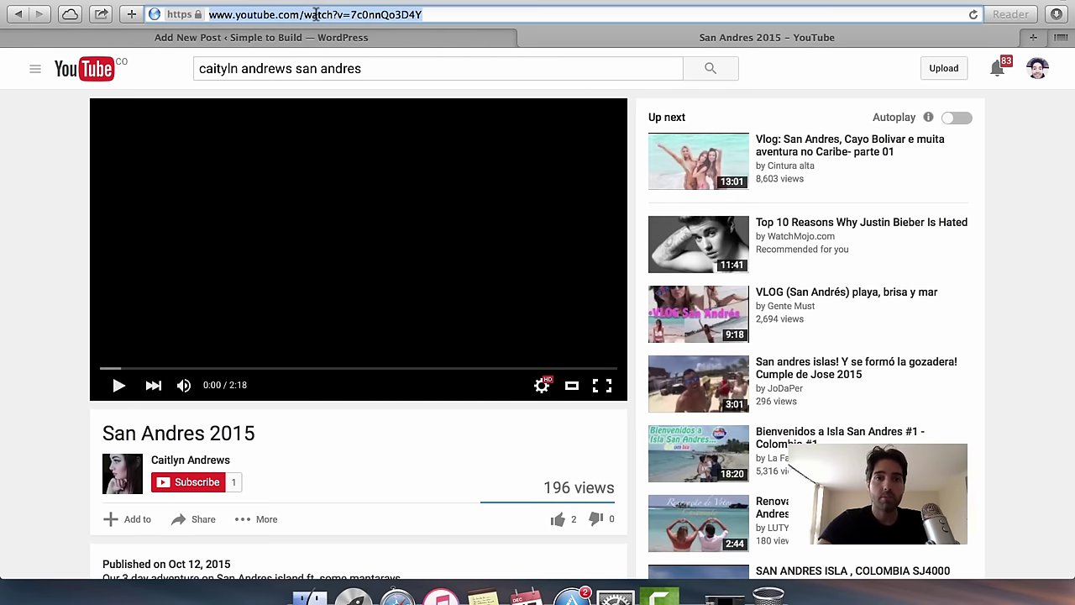
{"action": "left_click", "coordinate": [319, 36]}
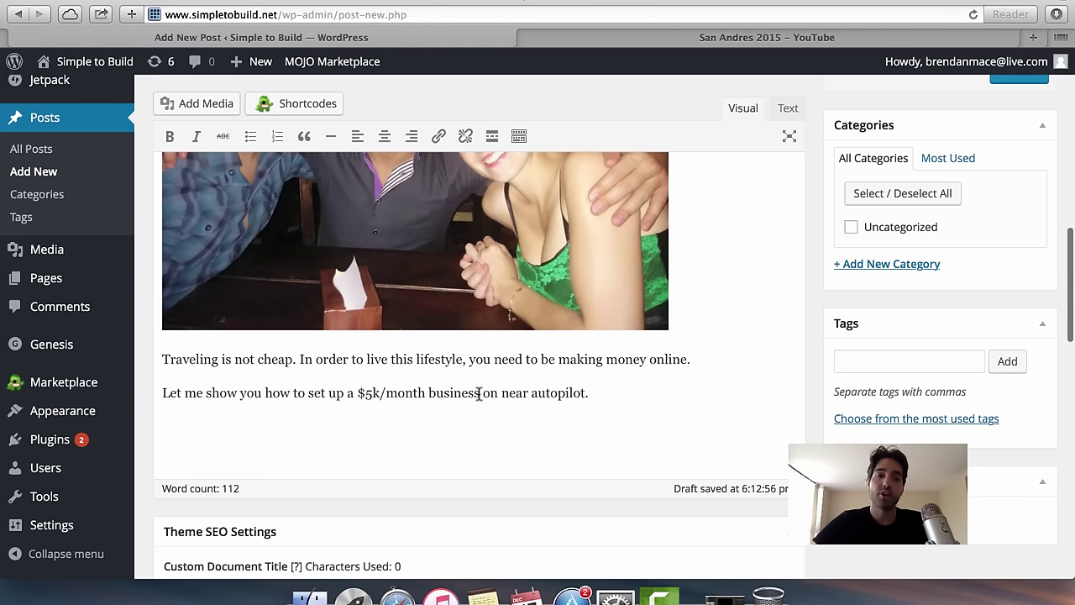
Paste the San Andres 2015 YouTube link below the '$5k/month business on near autopilot' line to embed it.
{"action": "type", "text": "https://www.youtube.com/watch?v=7connQo3D4Y"}
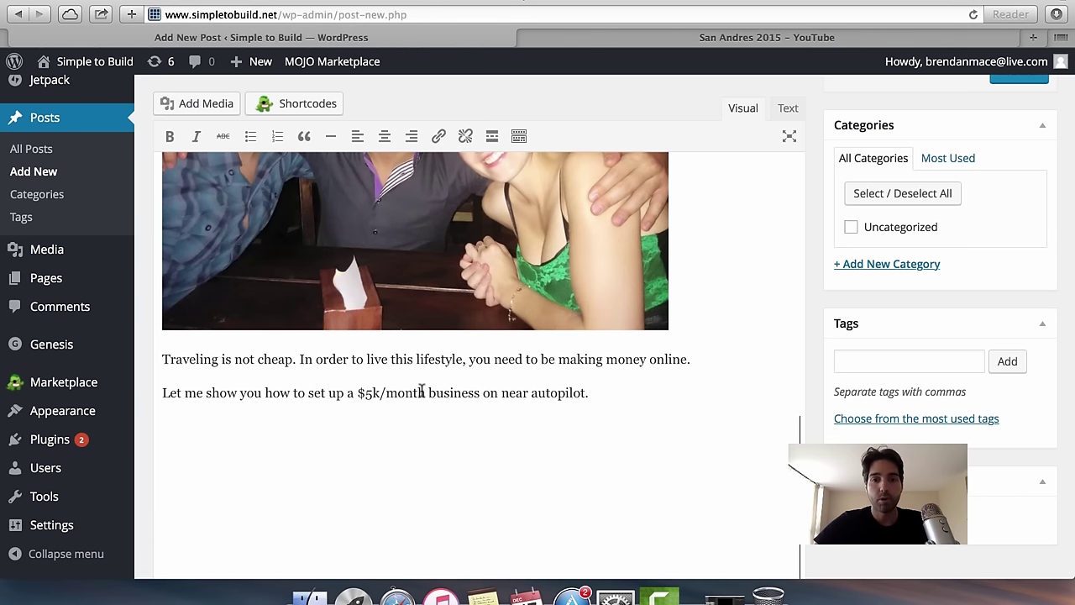
{"action": "scroll", "coordinate": [603, 459], "scroll_direction": "down", "scroll_amount": 2}
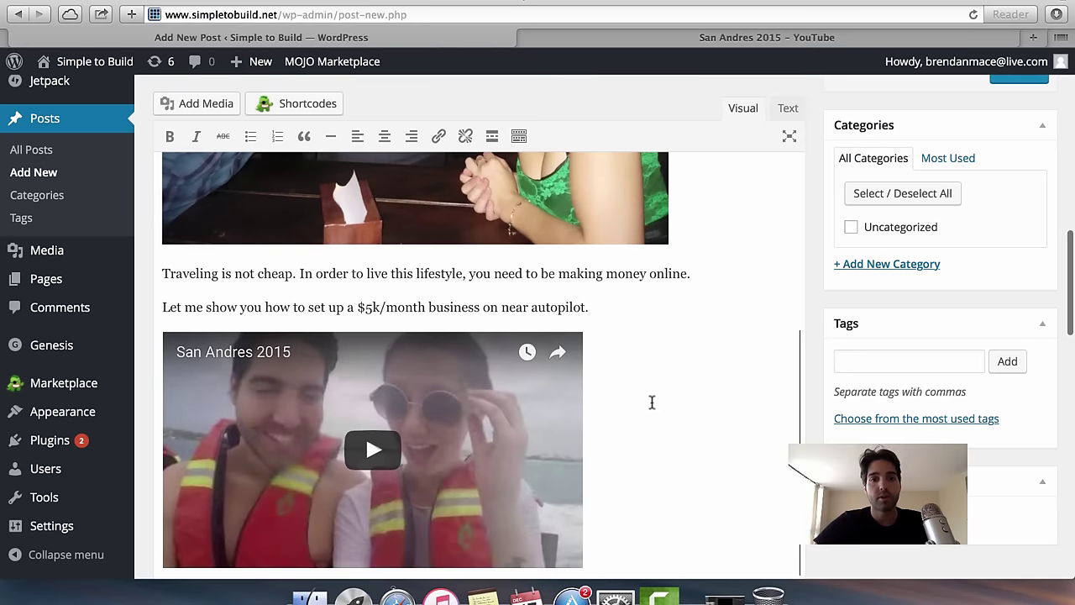
{"action": "scroll", "coordinate": [663, 386], "scroll_direction": "down", "scroll_amount": 3}
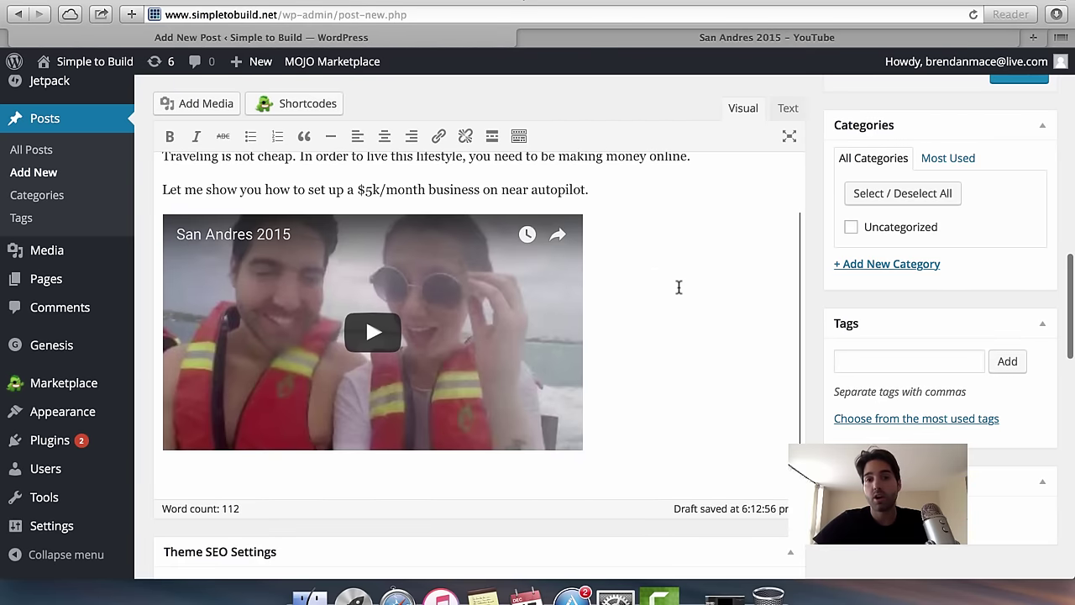
{"action": "scroll", "coordinate": [679, 288], "scroll_direction": "up", "scroll_amount": 10}
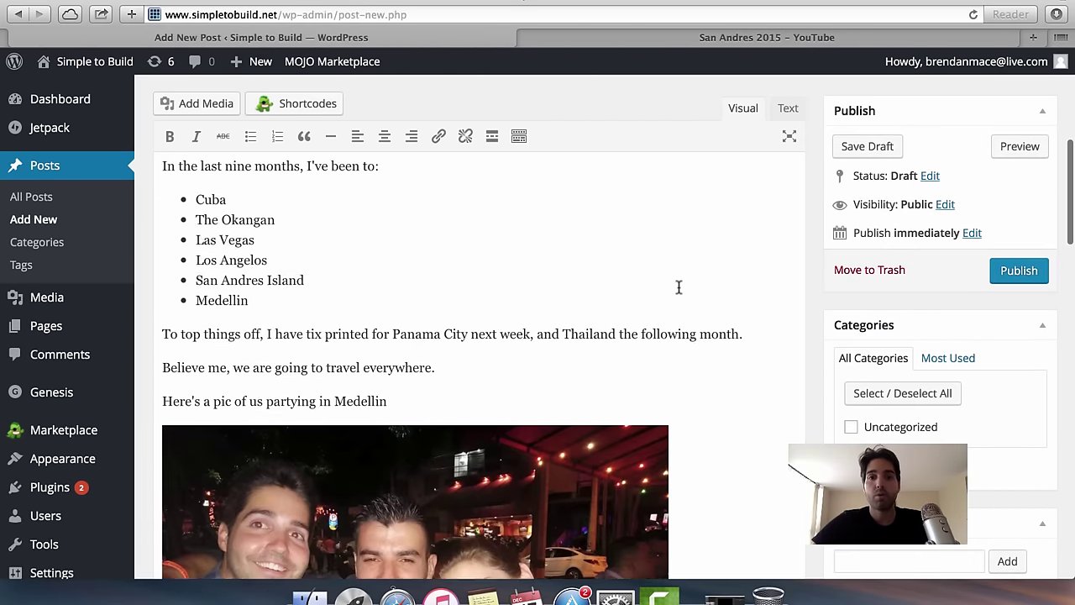
{"action": "scroll", "coordinate": [679, 289], "scroll_direction": "up", "scroll_amount": 5}
{"action": "scroll", "coordinate": [724, 437], "scroll_direction": "down", "scroll_amount": 10}
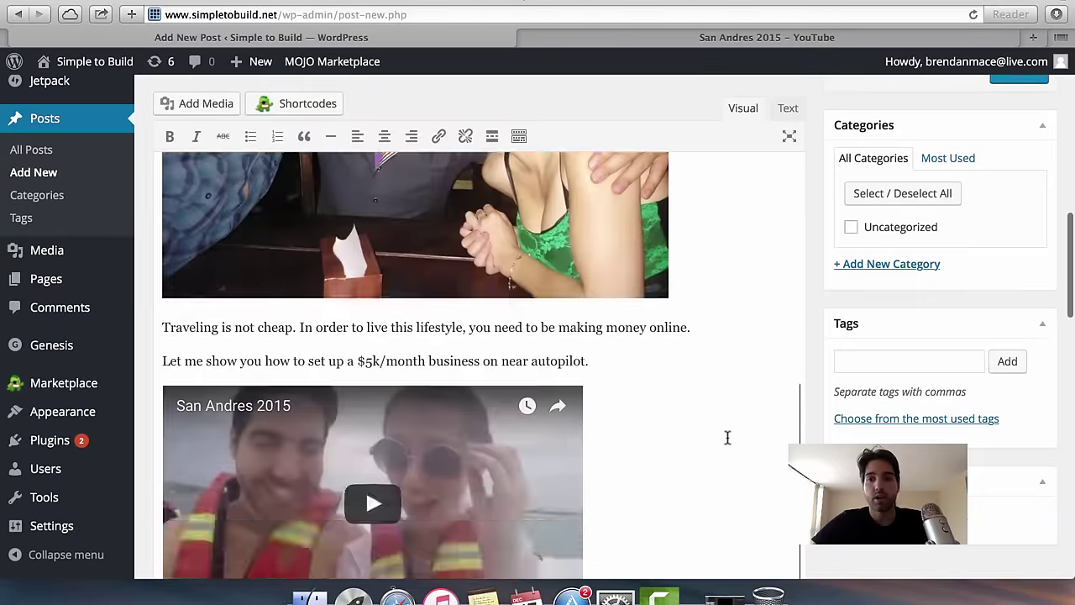
{"action": "scroll", "coordinate": [728, 437], "scroll_direction": "up", "scroll_amount": 15}
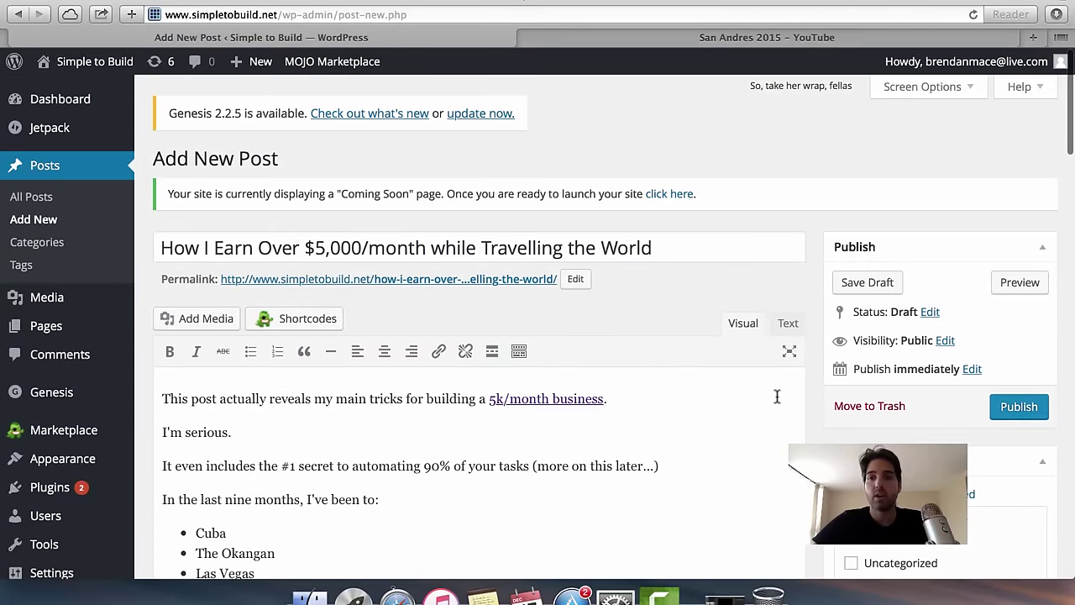
{"action": "scroll", "coordinate": [777, 403], "scroll_direction": "down", "scroll_amount": 5}
Create a new 'Tutorials' category in the post's Categories box.
{"action": "scroll", "coordinate": [775, 445], "scroll_direction": "up", "scroll_amount": 3}
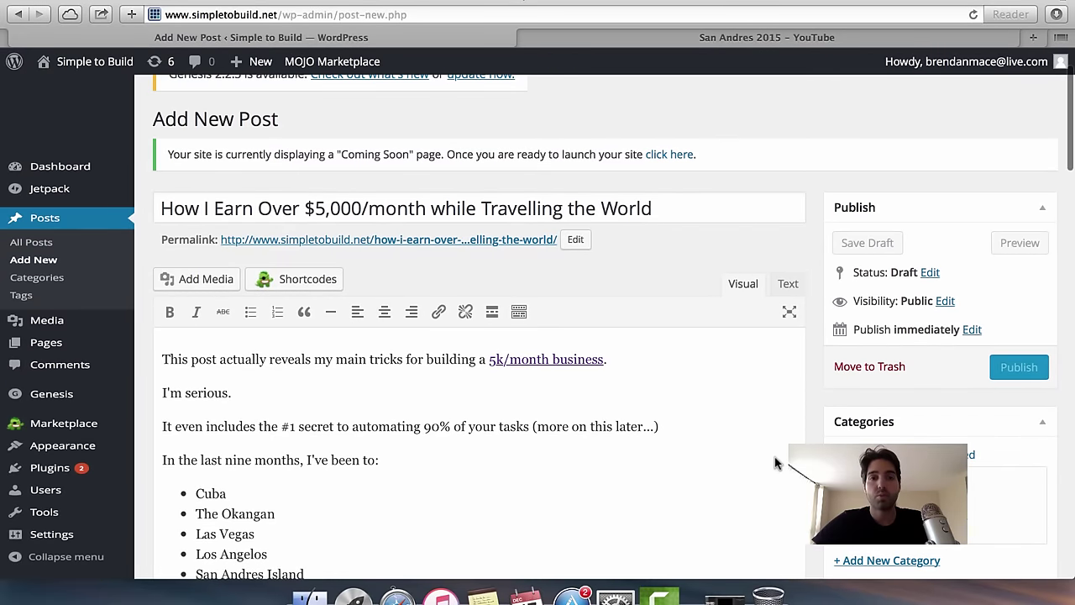
{"action": "scroll", "coordinate": [796, 379], "scroll_direction": "down", "scroll_amount": 1}
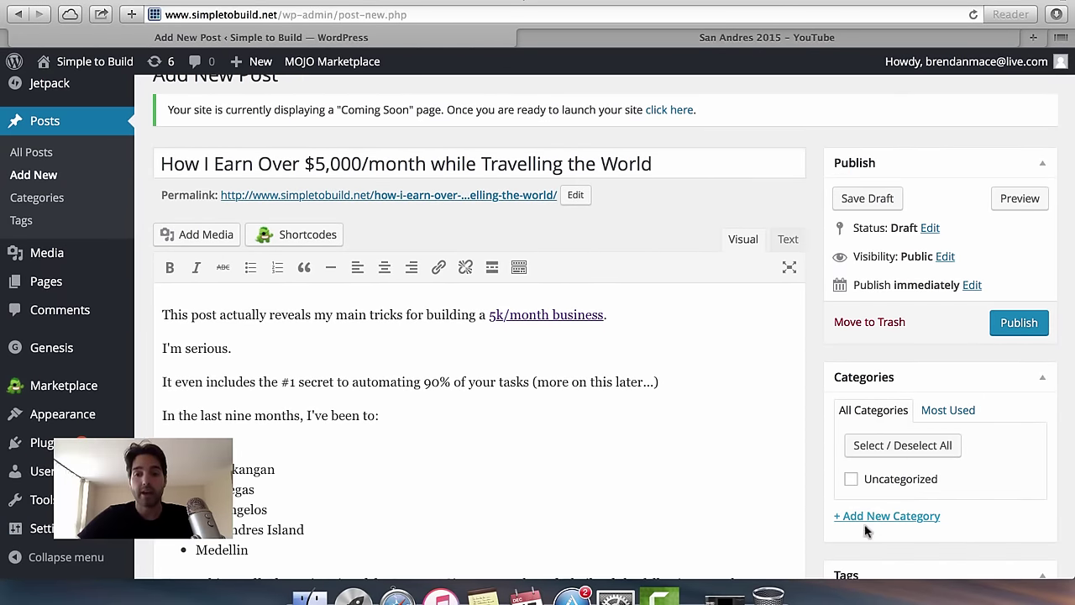
{"action": "scroll", "coordinate": [865, 531], "scroll_direction": "down", "scroll_amount": 1}
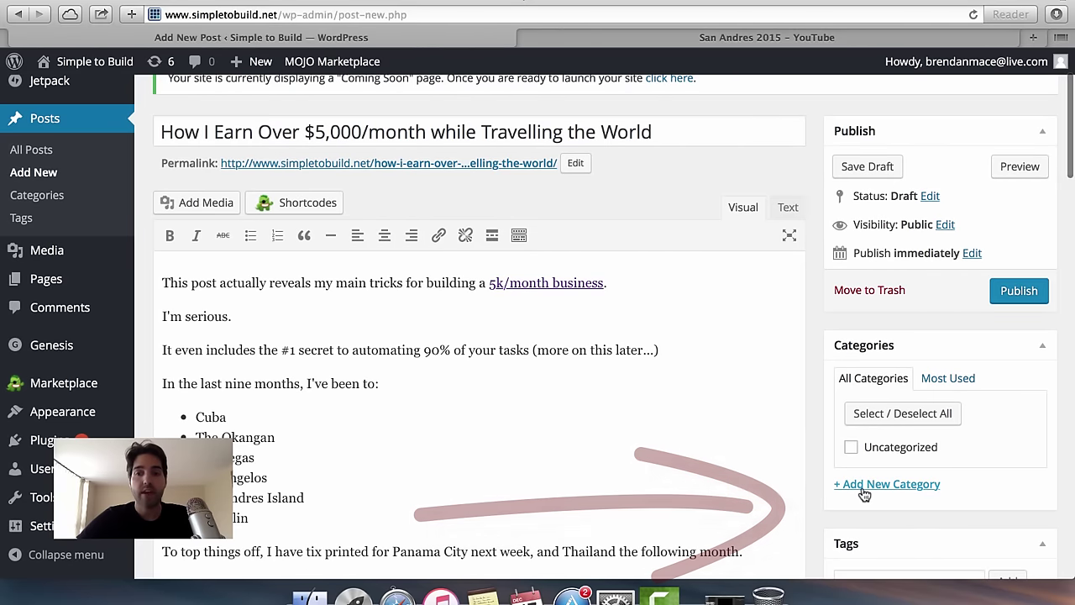
{"action": "left_click", "coordinate": [865, 485]}
{"action": "scroll", "coordinate": [877, 516], "scroll_direction": "down", "scroll_amount": 3}
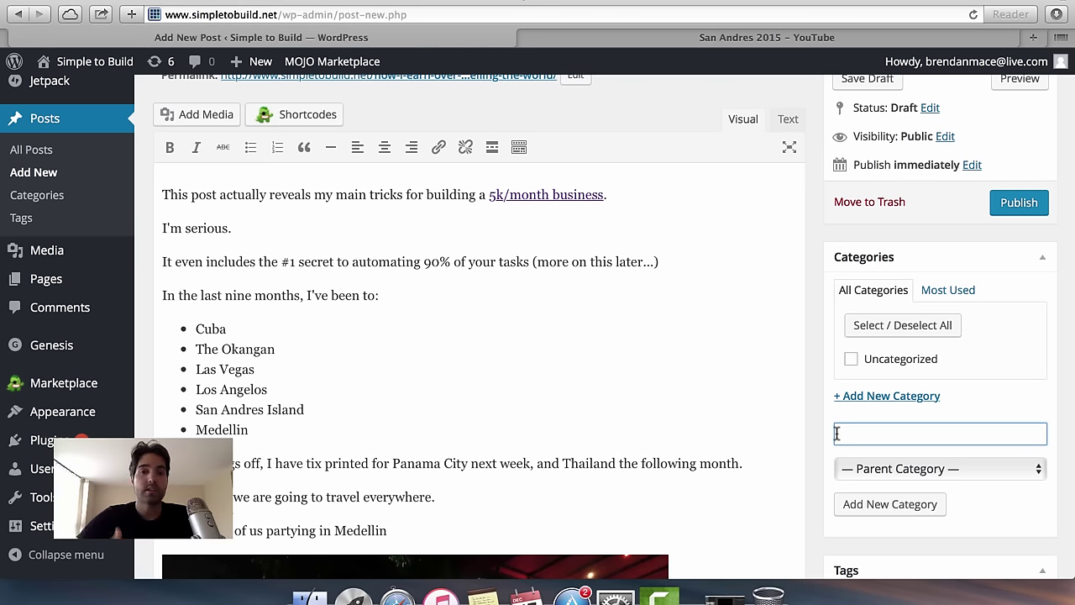
{"action": "scroll", "coordinate": [710, 304], "scroll_direction": "up", "scroll_amount": 3}
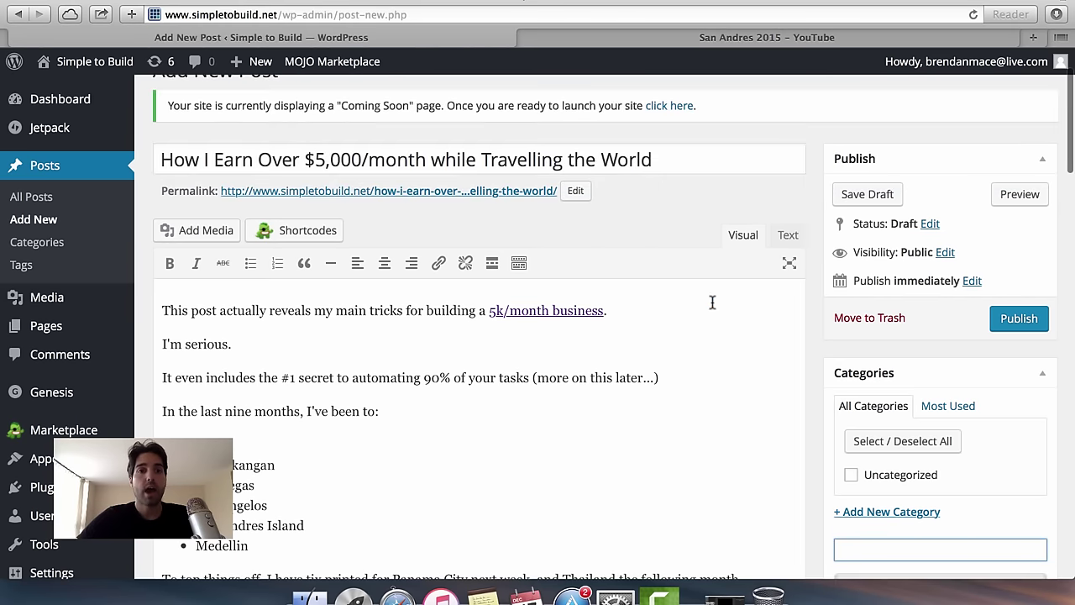
{"action": "scroll", "coordinate": [712, 302], "scroll_direction": "down", "scroll_amount": 2}
{"action": "scroll", "coordinate": [713, 302], "scroll_direction": "up", "scroll_amount": 1}
{"action": "scroll", "coordinate": [712, 302], "scroll_direction": "down", "scroll_amount": 1}
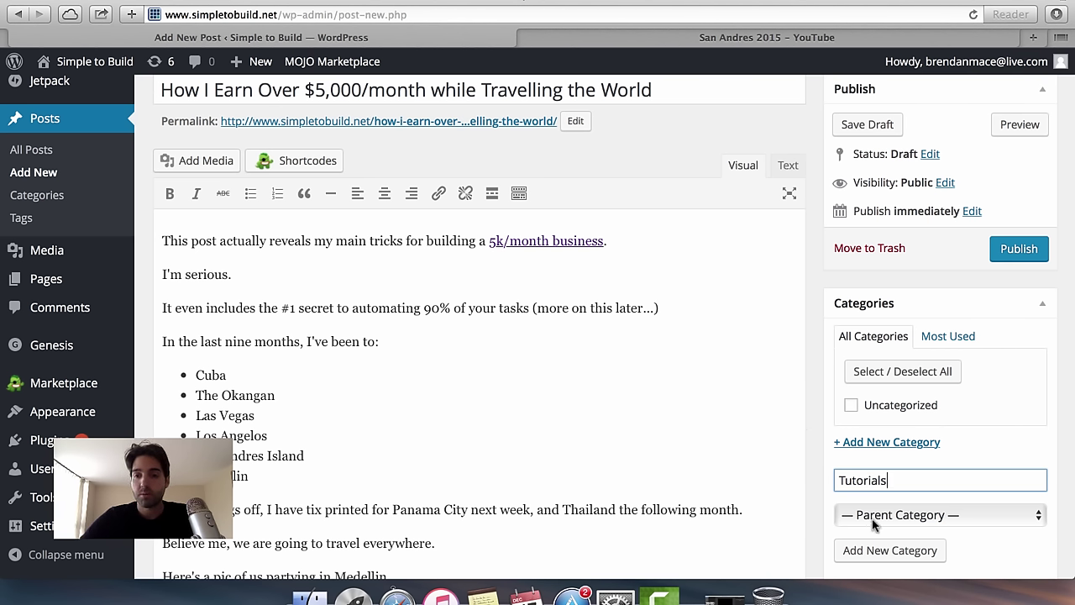
{"action": "left_click", "coordinate": [892, 554]}
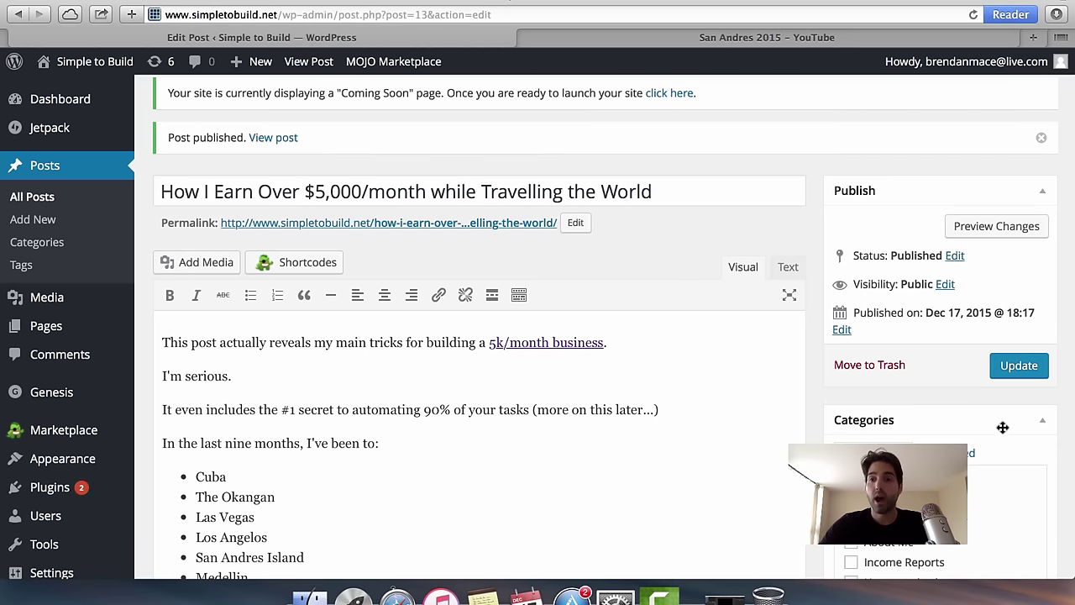
Update the post, view it live, and test the 5k/month business link.
{"action": "left_click", "coordinate": [1015, 368]}
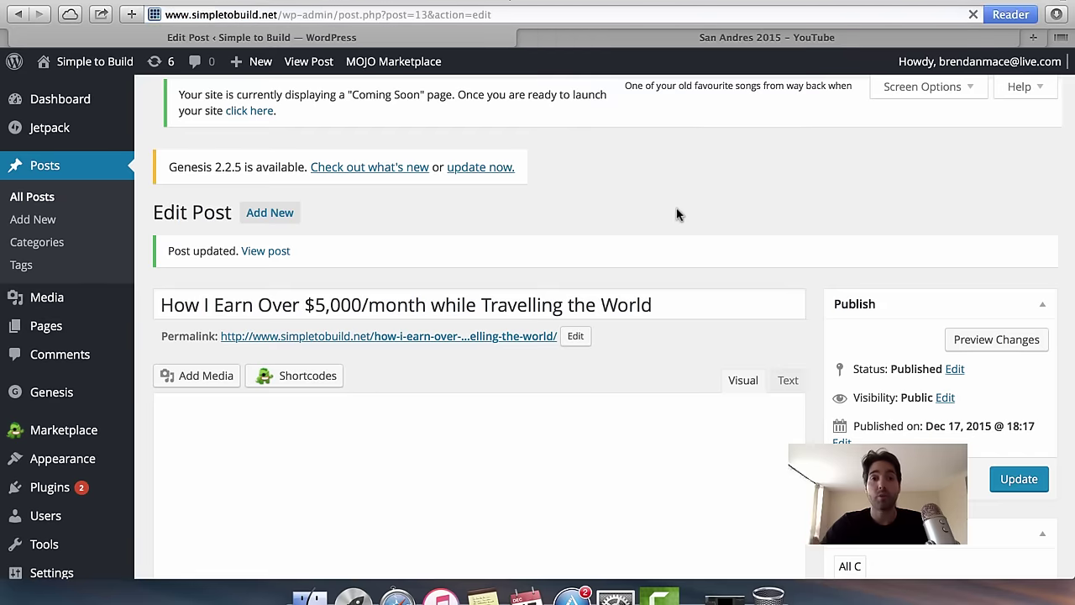
{"action": "left_click", "coordinate": [277, 242]}
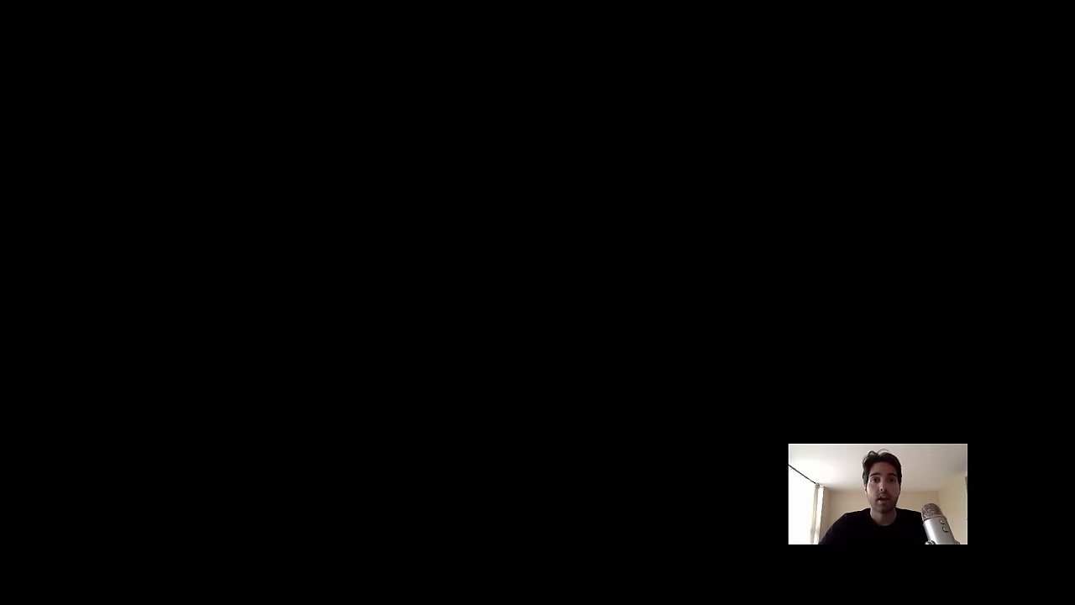
{"action": "scroll", "coordinate": [507, 316], "scroll_direction": "down", "scroll_amount": 15}
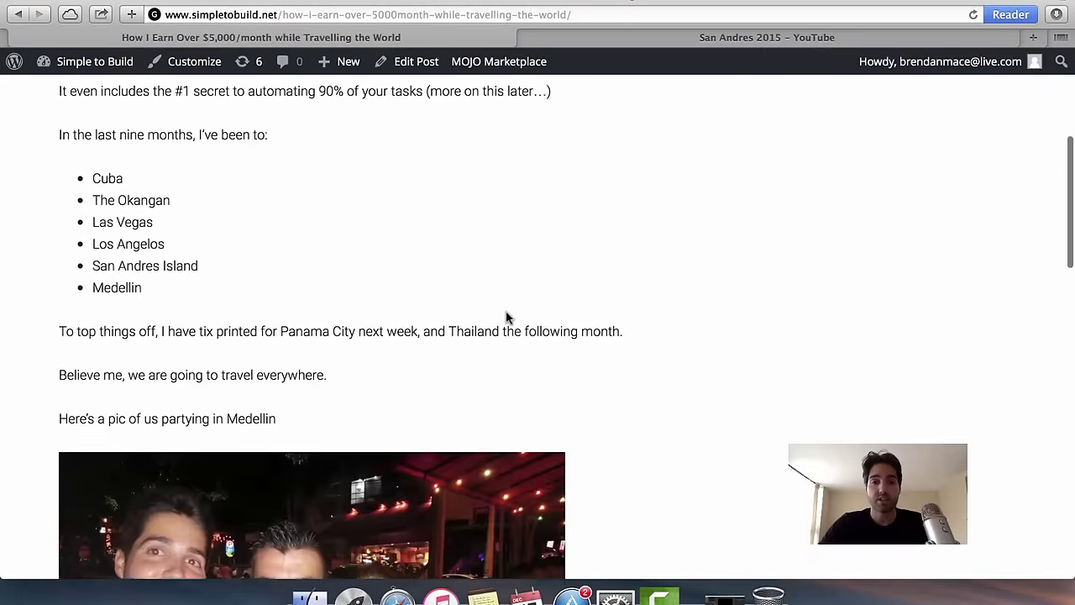
{"action": "scroll", "coordinate": [596, 173], "scroll_direction": "up", "scroll_amount": 15}
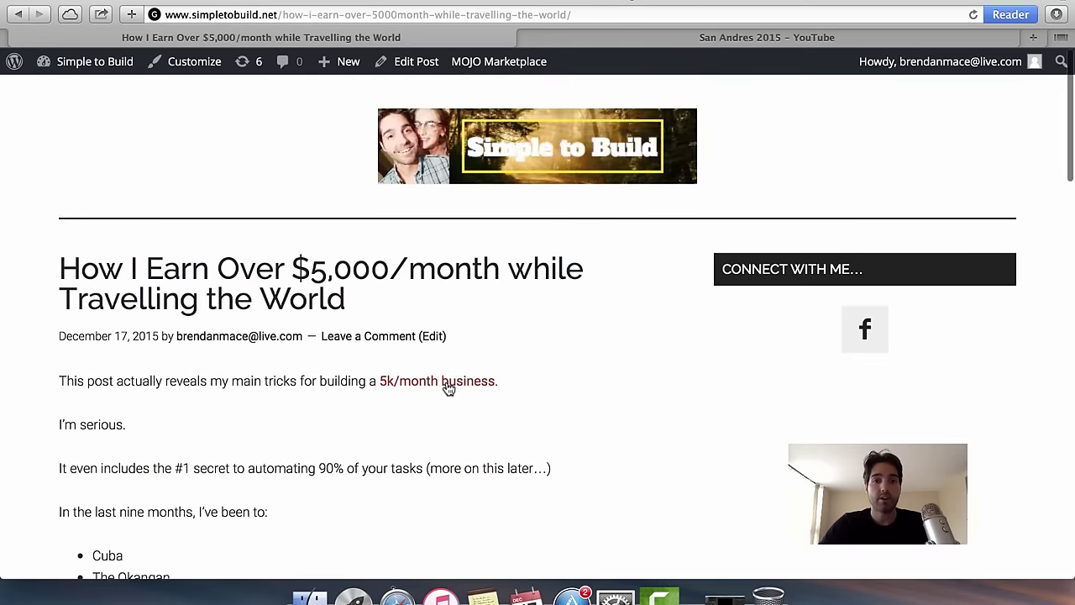
{"action": "left_click", "coordinate": [428, 386]}
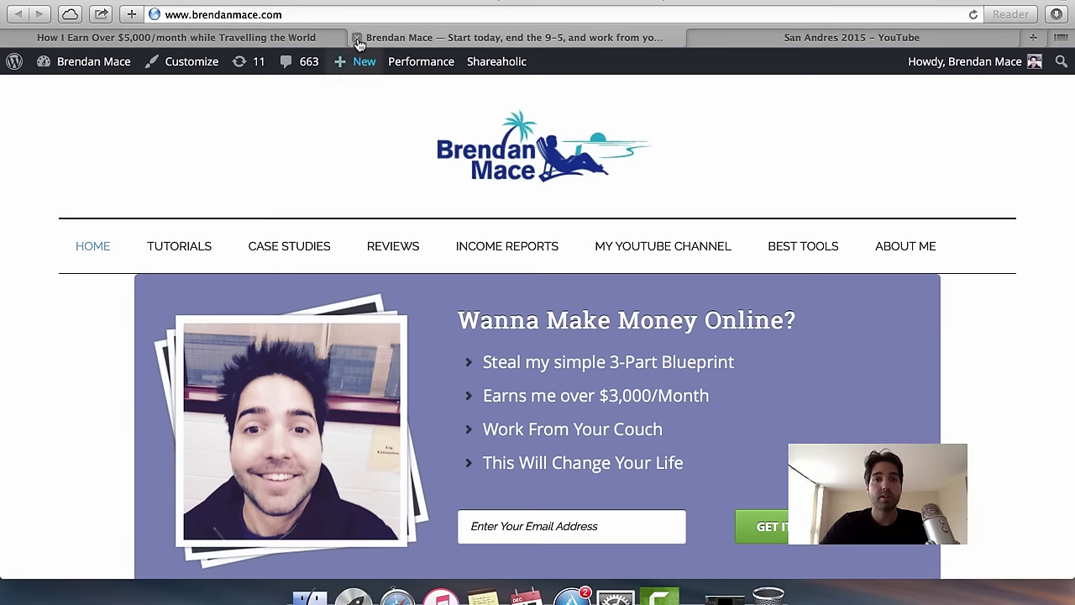
{"action": "left_click", "coordinate": [357, 37]}
Review the live post's content, then go to the site's home page.
{"action": "scroll", "coordinate": [395, 386], "scroll_direction": "down", "scroll_amount": 10}
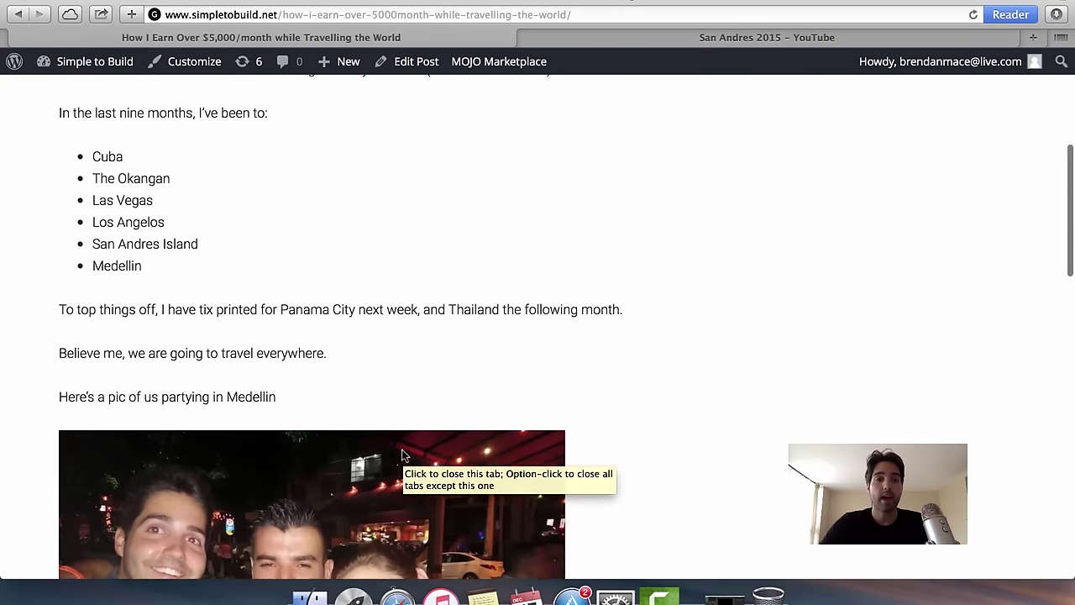
{"action": "scroll", "coordinate": [398, 495], "scroll_direction": "down", "scroll_amount": 8}
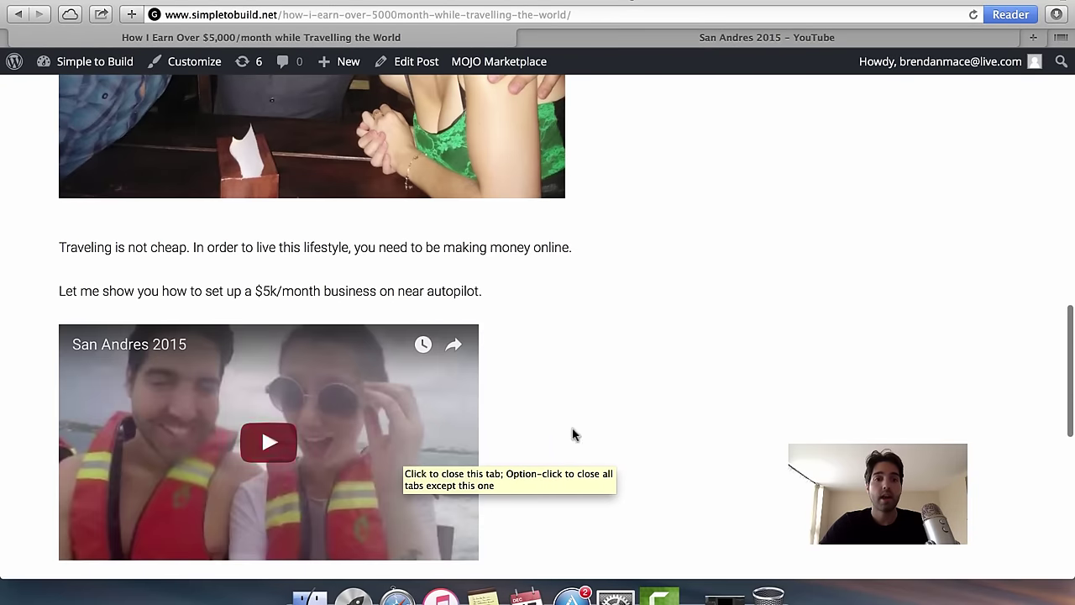
{"action": "scroll", "coordinate": [479, 463], "scroll_direction": "down", "scroll_amount": 4}
{"action": "scroll", "coordinate": [555, 202], "scroll_direction": "up", "scroll_amount": 6}
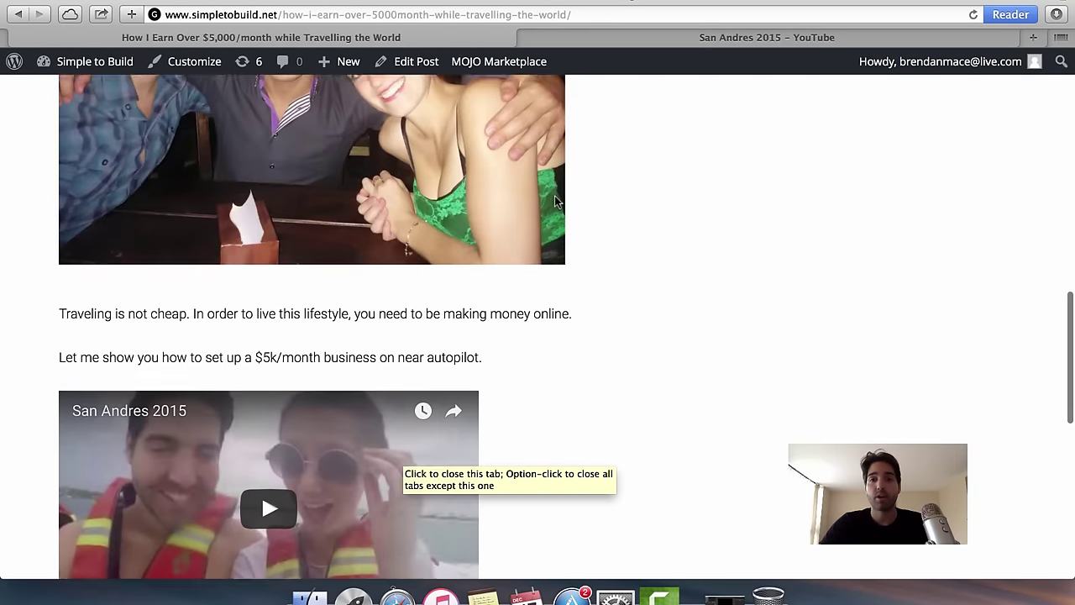
{"action": "scroll", "coordinate": [630, 308], "scroll_direction": "down", "scroll_amount": 5}
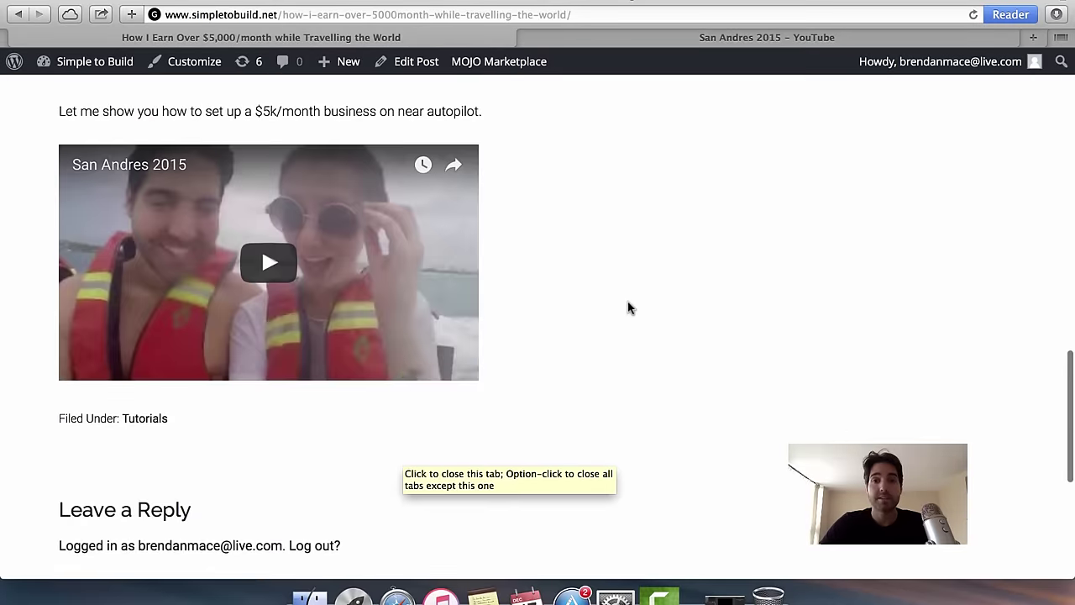
{"action": "scroll", "coordinate": [630, 308], "scroll_direction": "up", "scroll_amount": 15}
{"action": "scroll", "coordinate": [632, 307], "scroll_direction": "down", "scroll_amount": 3}
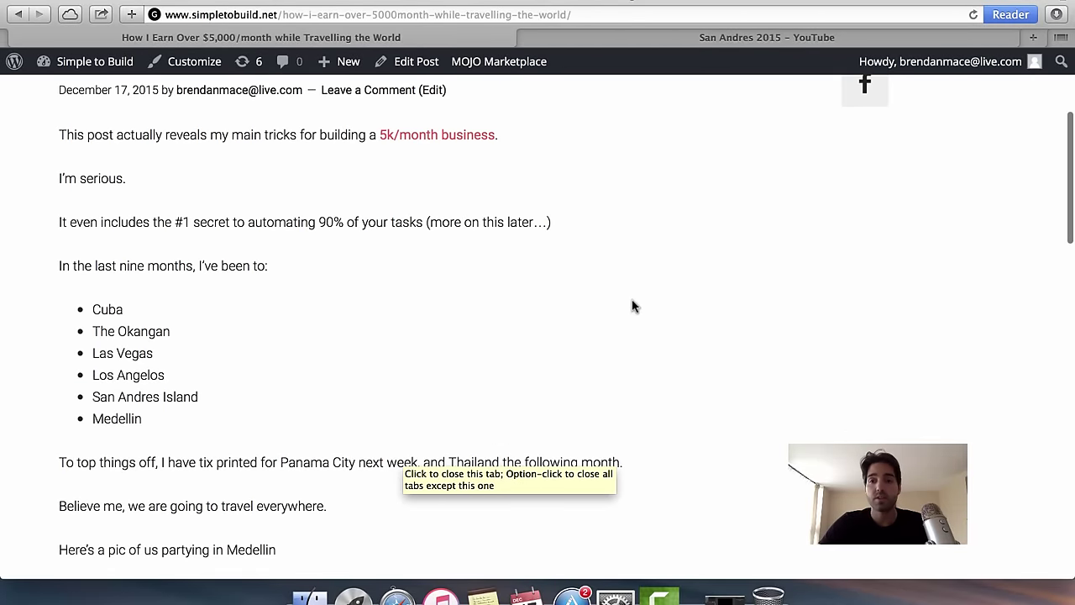
{"action": "scroll", "coordinate": [882, 415], "scroll_direction": "down", "scroll_amount": 12}
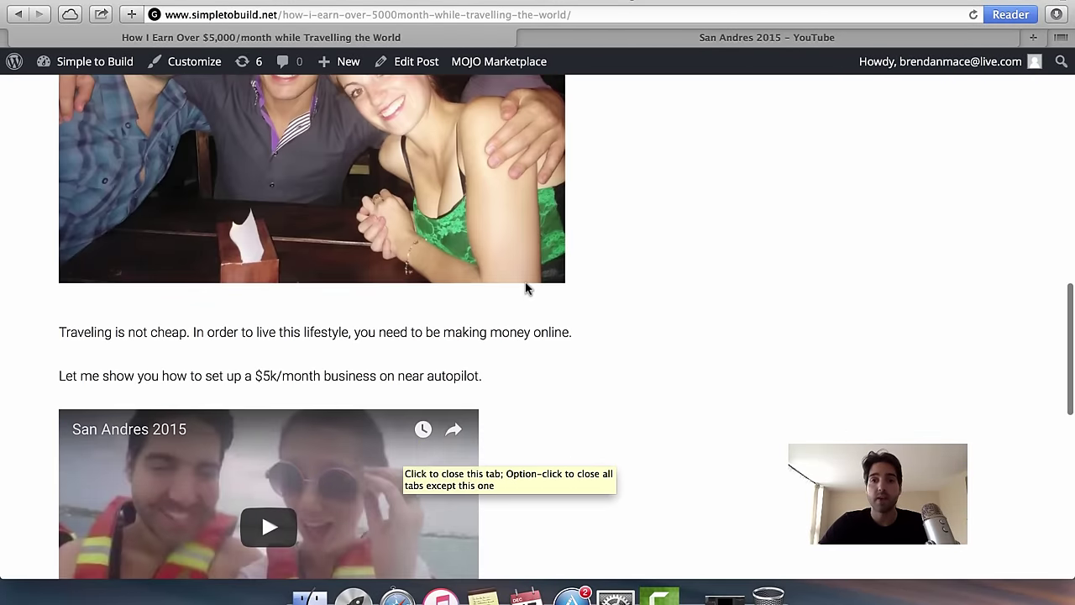
{"action": "scroll", "coordinate": [527, 288], "scroll_direction": "up", "scroll_amount": 20}
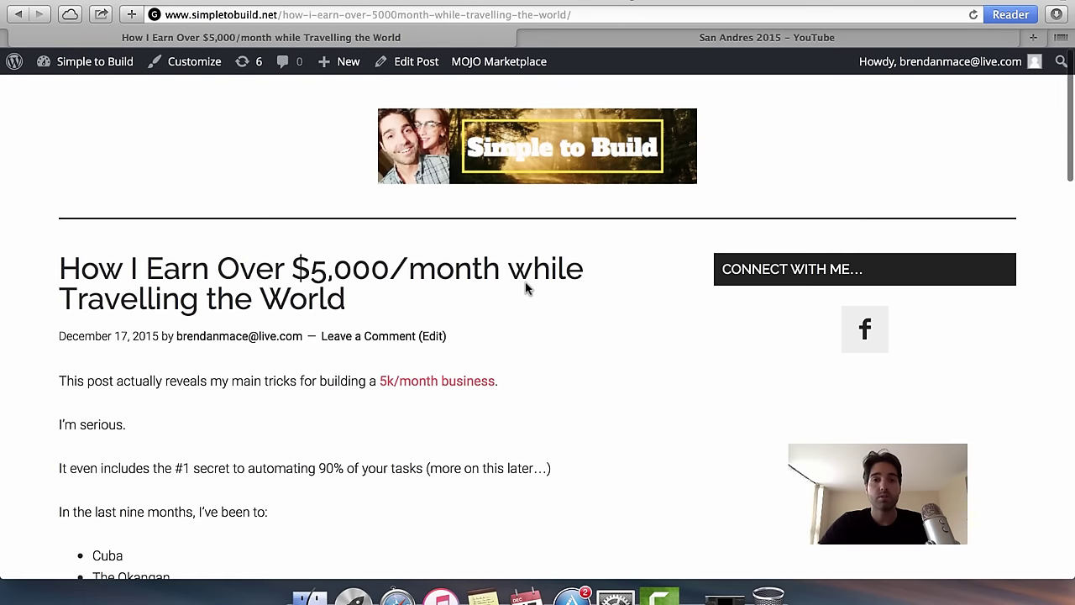
{"action": "left_click", "coordinate": [436, 157]}
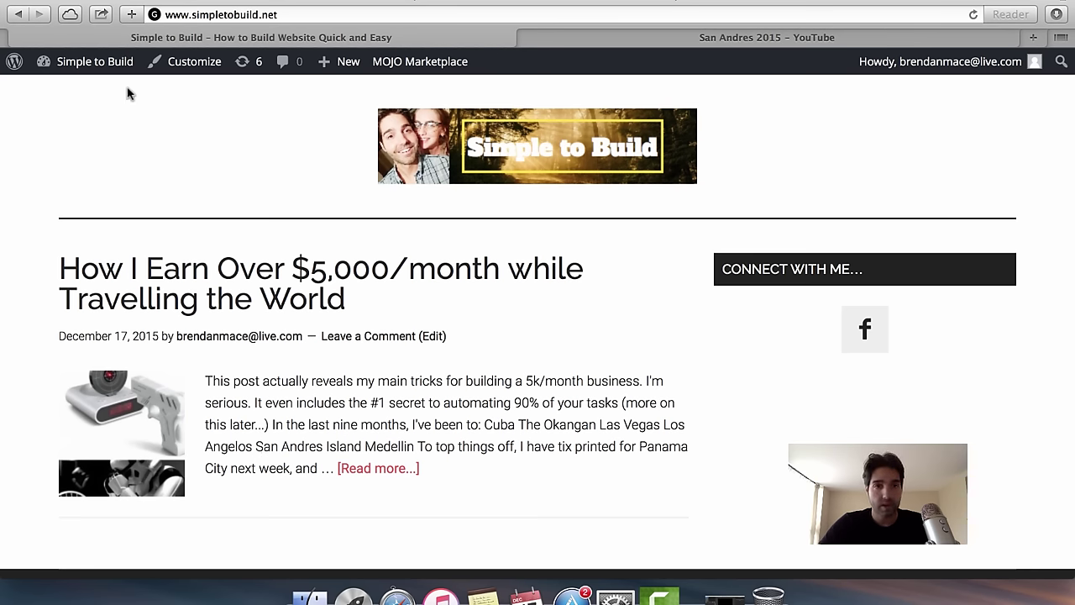
Go from the admin dashboard to Appearance > Themes, where Magazine Pro Theme is active.
{"action": "left_click", "coordinate": [99, 66]}
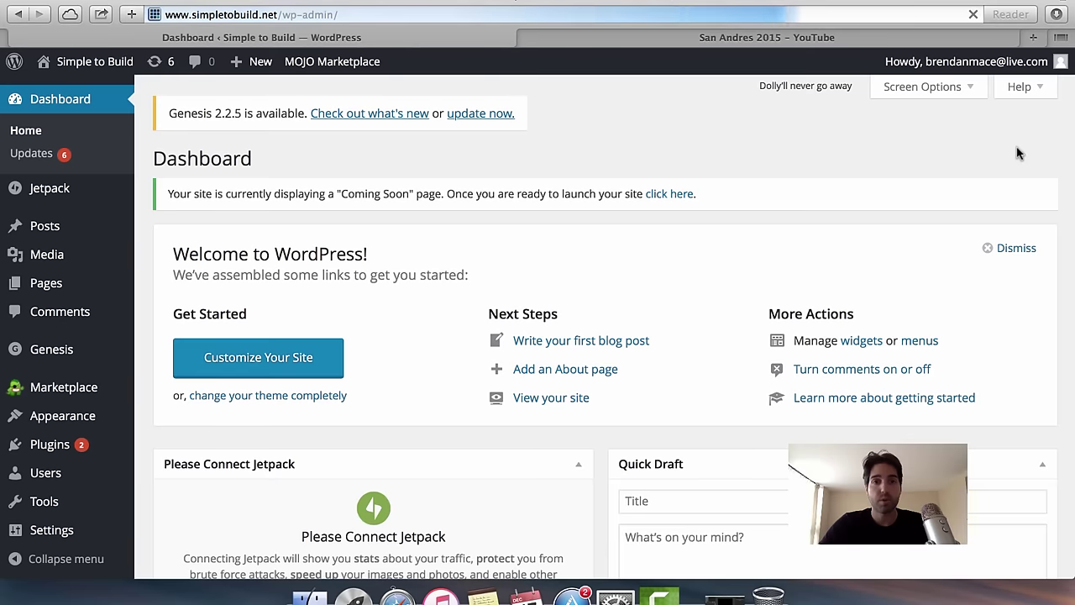
{"action": "scroll", "coordinate": [507, 231], "scroll_direction": "down", "scroll_amount": 1}
{"action": "mouse_move", "coordinate": [89, 354]}
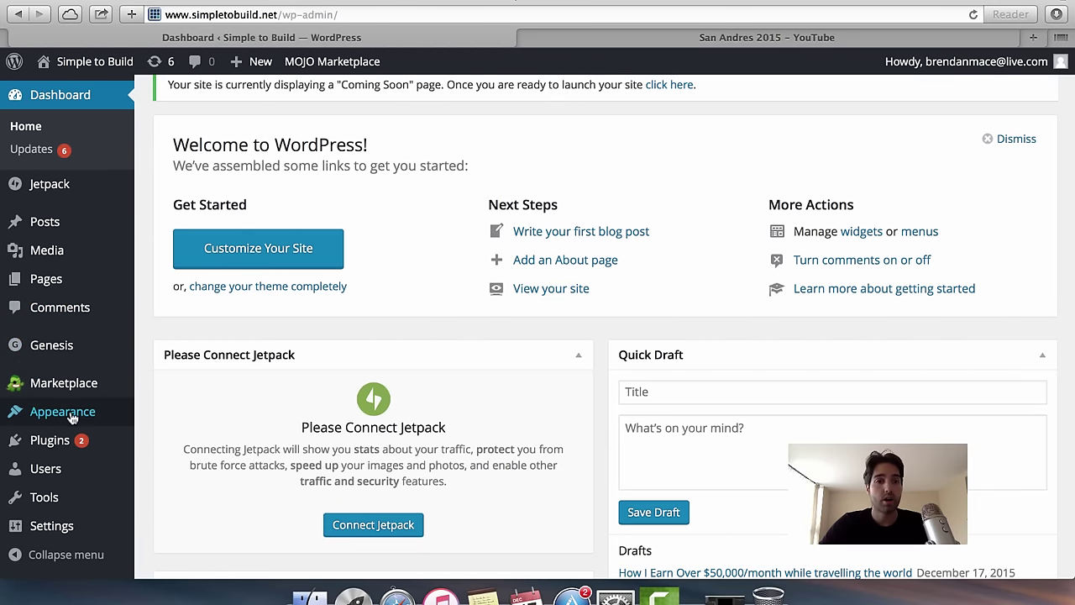
{"action": "mouse_move", "coordinate": [71, 417]}
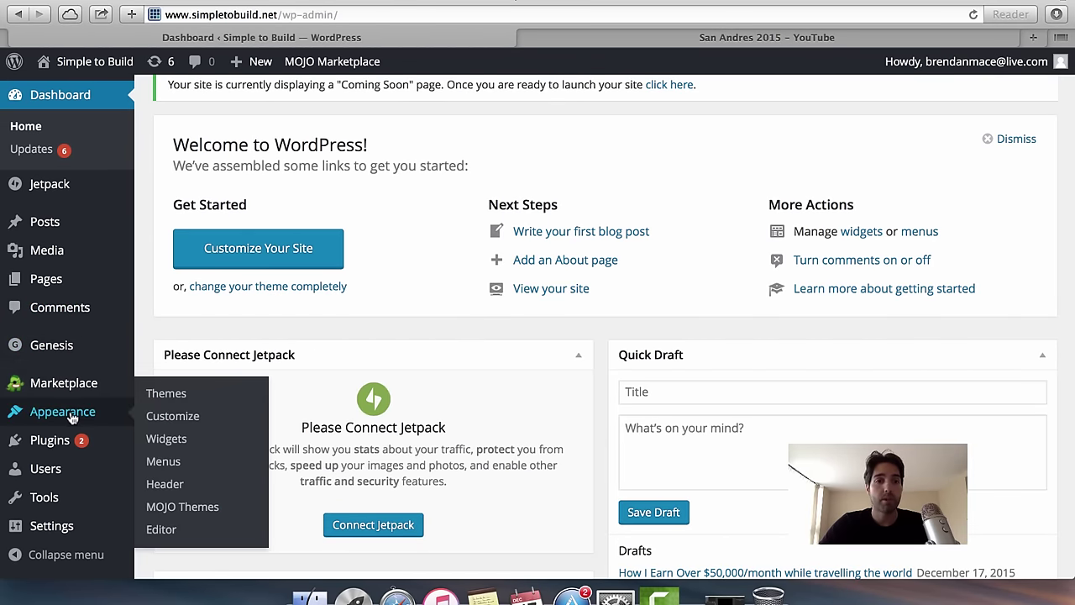
{"action": "left_click", "coordinate": [179, 401]}
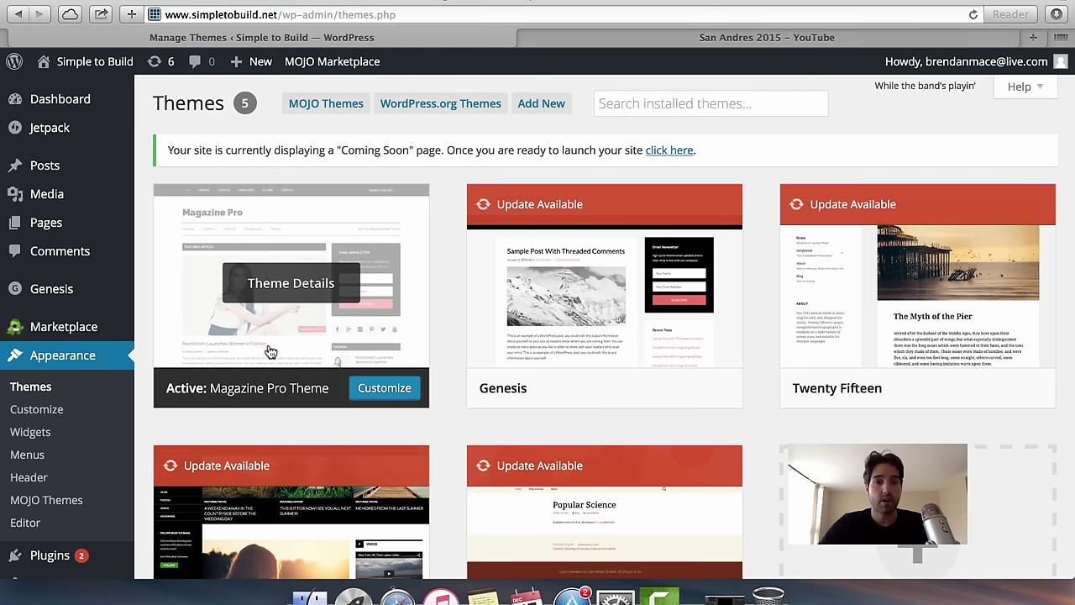
{"action": "scroll", "coordinate": [134, 415], "scroll_direction": "down", "scroll_amount": 1}
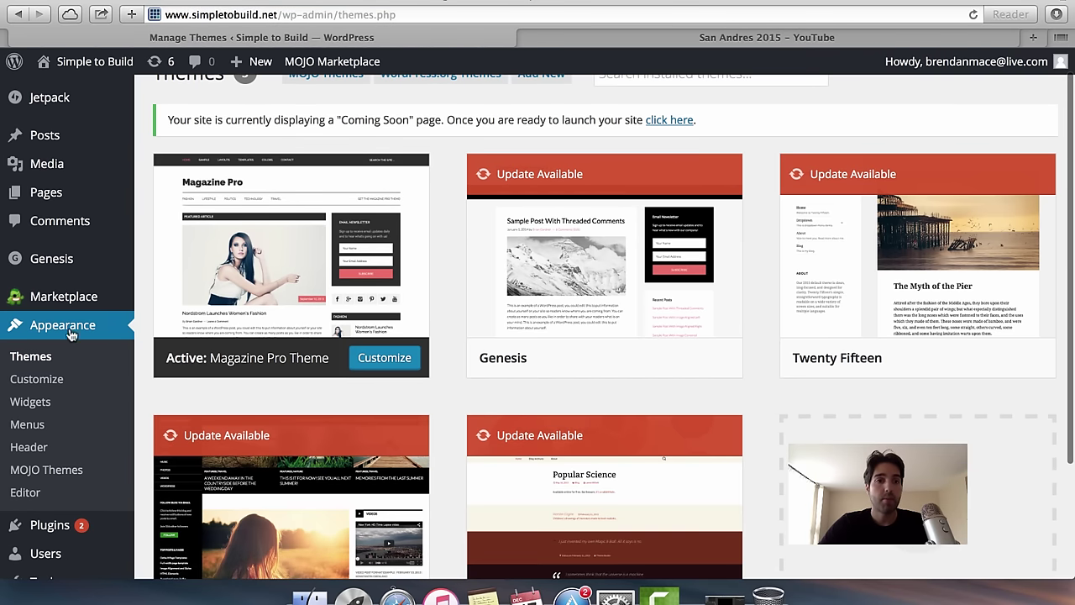
Open Appearance > Menus, expand the Custom Links panel, and start a new browser tab.
{"action": "left_click", "coordinate": [28, 428]}
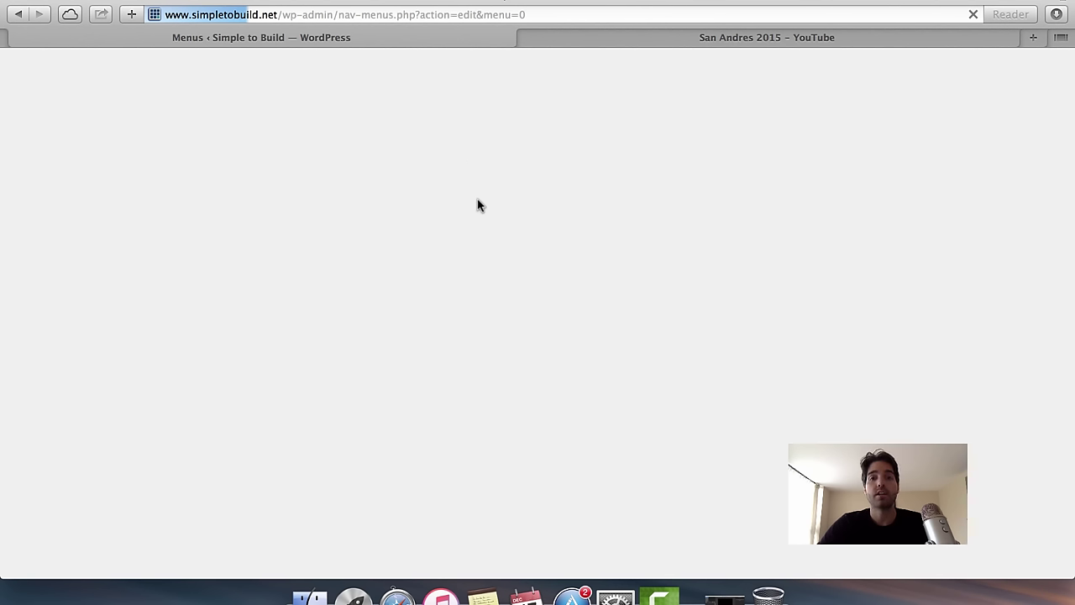
{"action": "scroll", "coordinate": [400, 328], "scroll_direction": "down", "scroll_amount": 2}
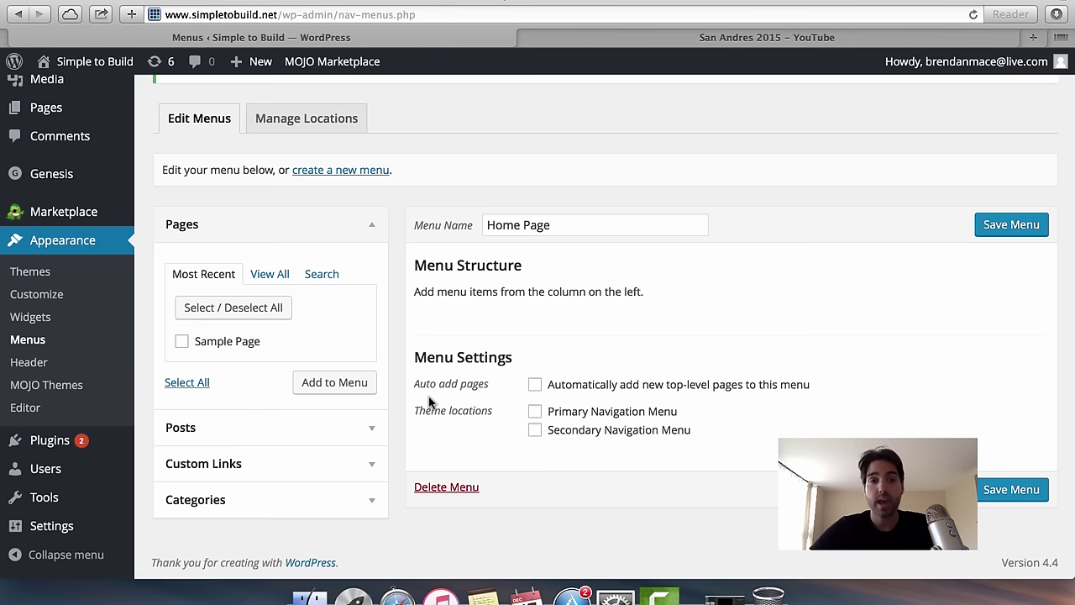
{"action": "left_click", "coordinate": [353, 474]}
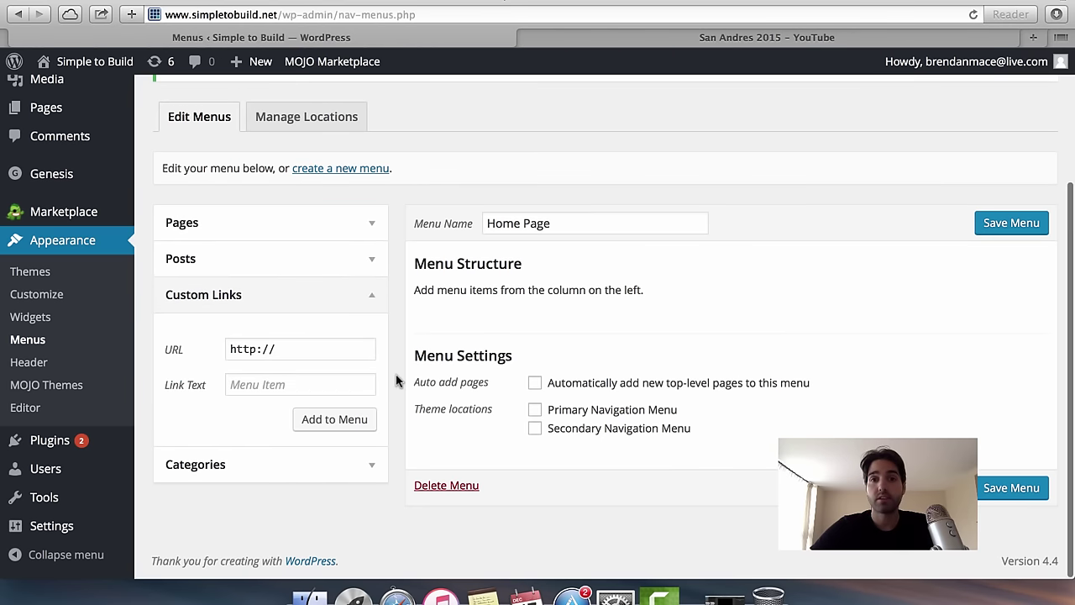
{"action": "left_click", "coordinate": [1033, 37]}
Load the author's website, check its YouTube channel and Best Tools pages, then return to Menus.
{"action": "type", "text": "br"}
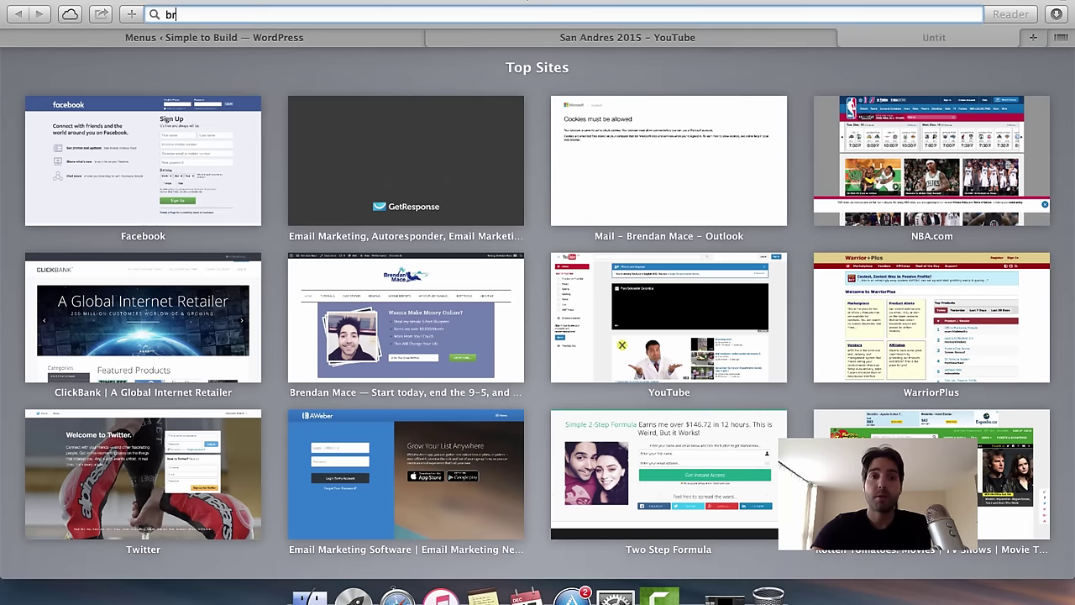
{"action": "type", "text": "en"}
{"action": "key", "text": "Return"}
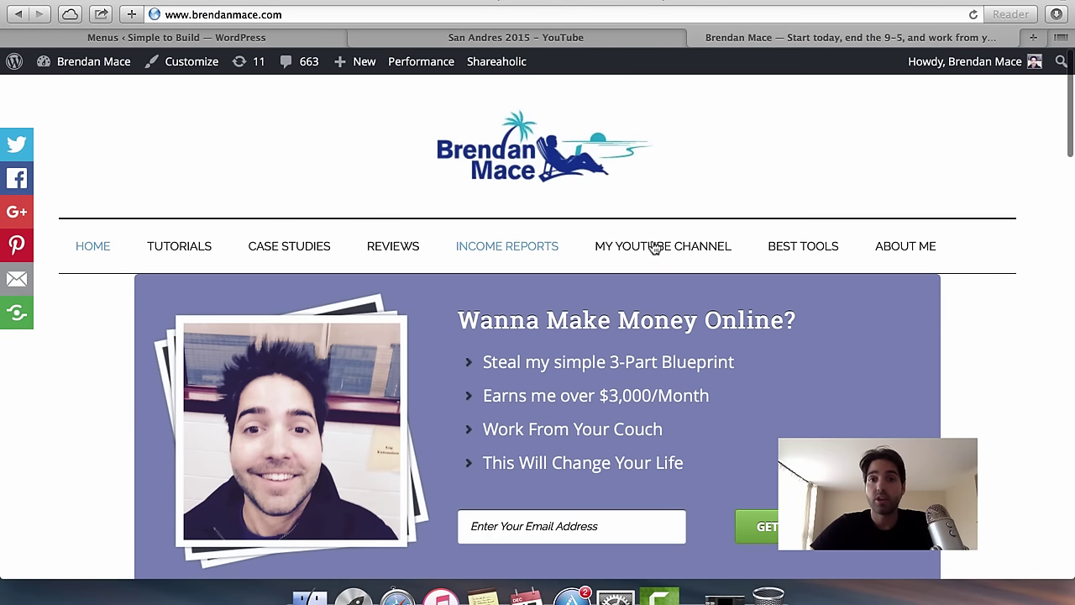
{"action": "left_click", "coordinate": [655, 252]}
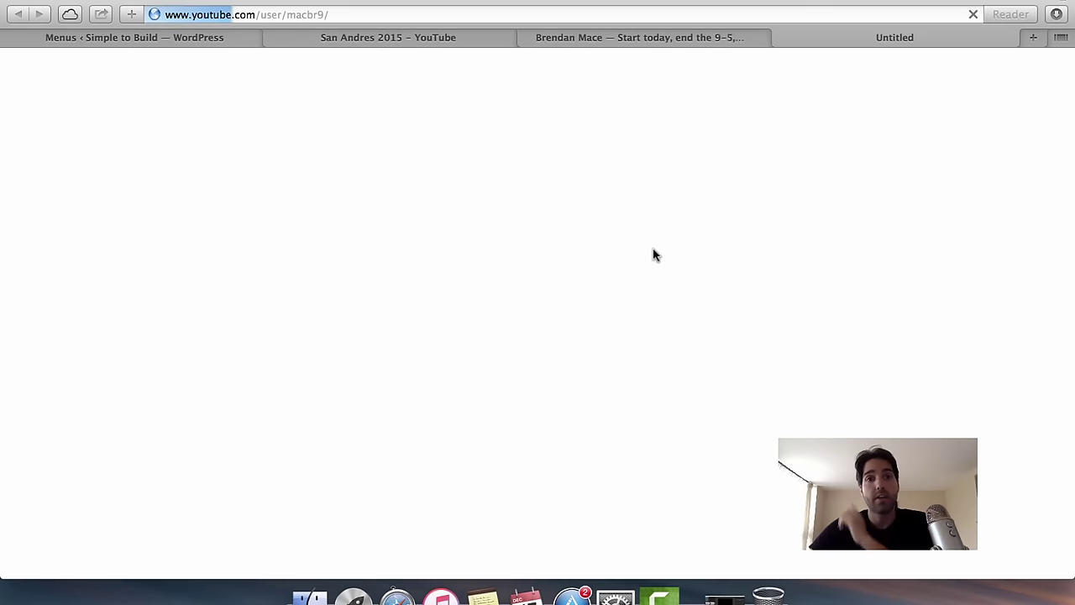
{"action": "left_click", "coordinate": [780, 38]}
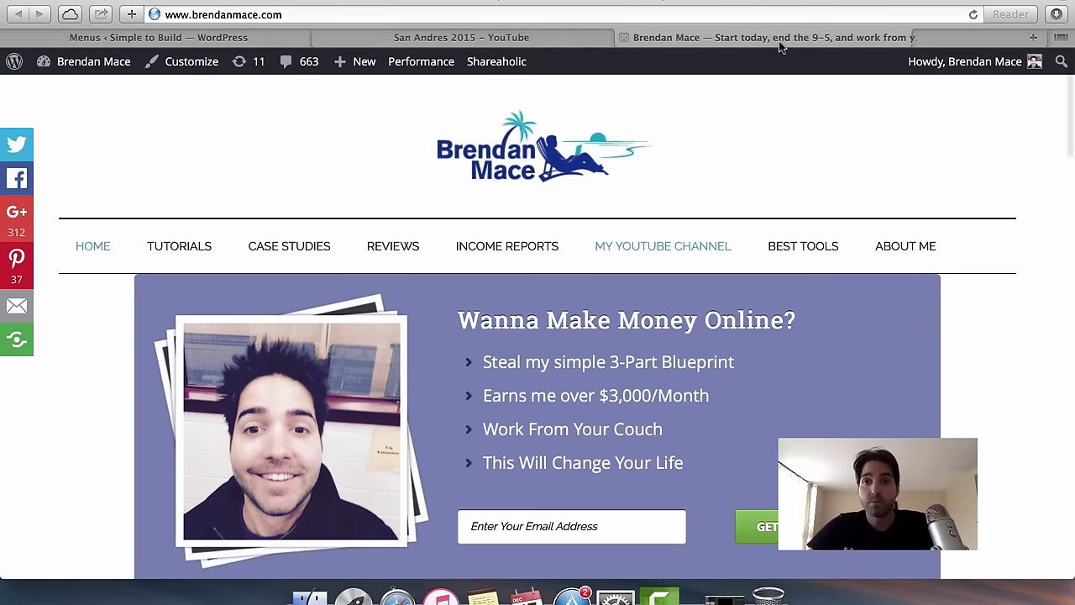
{"action": "left_click", "coordinate": [806, 252]}
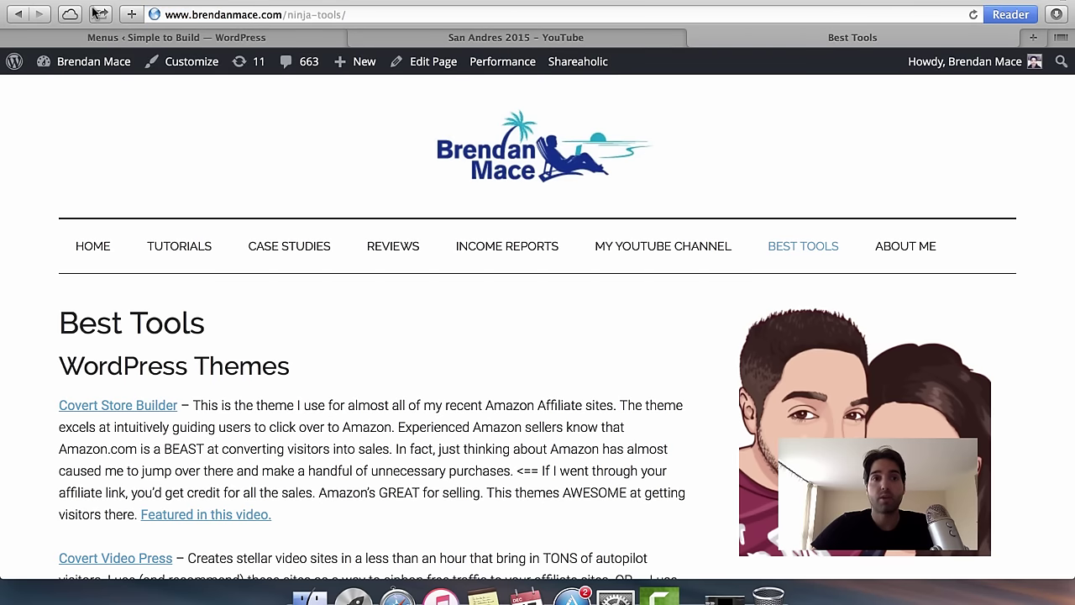
{"action": "mouse_move", "coordinate": [171, 252]}
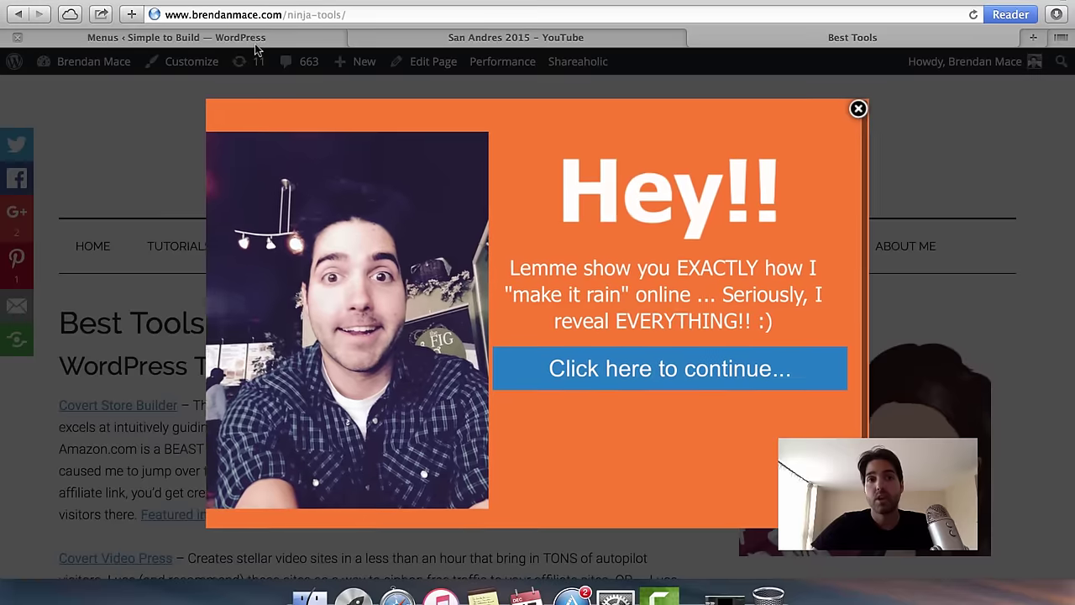
{"action": "left_click", "coordinate": [256, 38]}
{"action": "scroll", "coordinate": [395, 348], "scroll_direction": "up", "scroll_amount": 2}
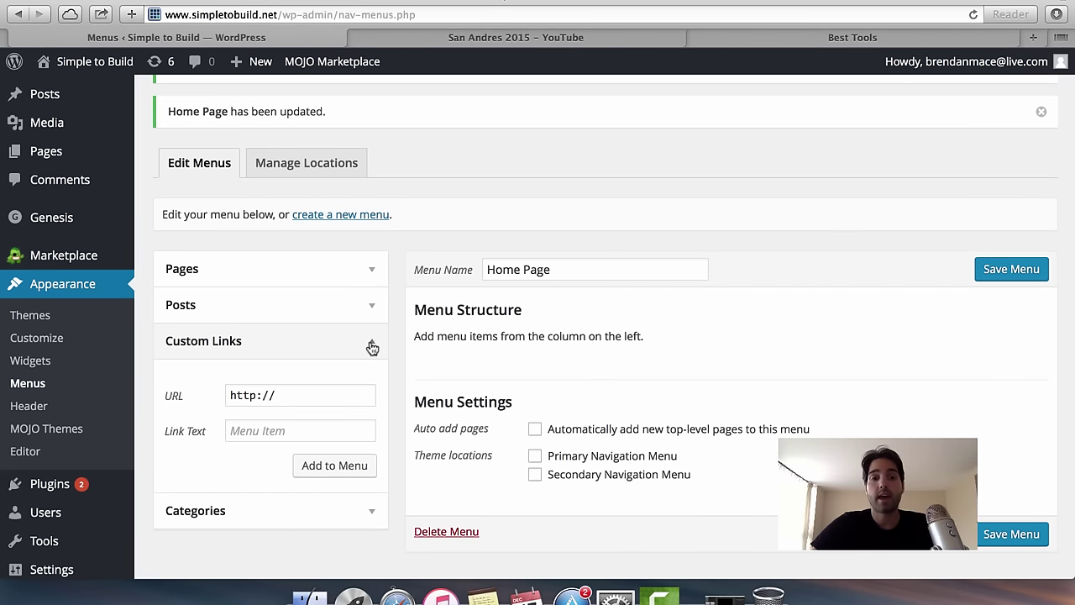
Add the Tutorials category to the Home Page menu.
{"action": "left_click", "coordinate": [372, 342]}
{"action": "left_click", "coordinate": [370, 378]}
{"action": "scroll", "coordinate": [412, 348], "scroll_direction": "down", "scroll_amount": 2}
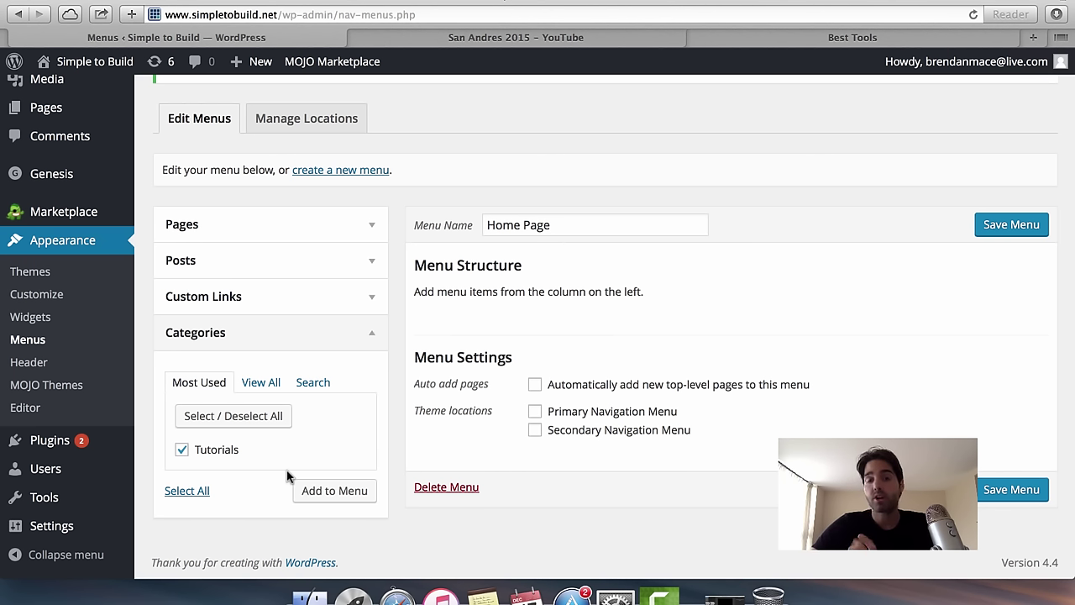
{"action": "left_click", "coordinate": [352, 495]}
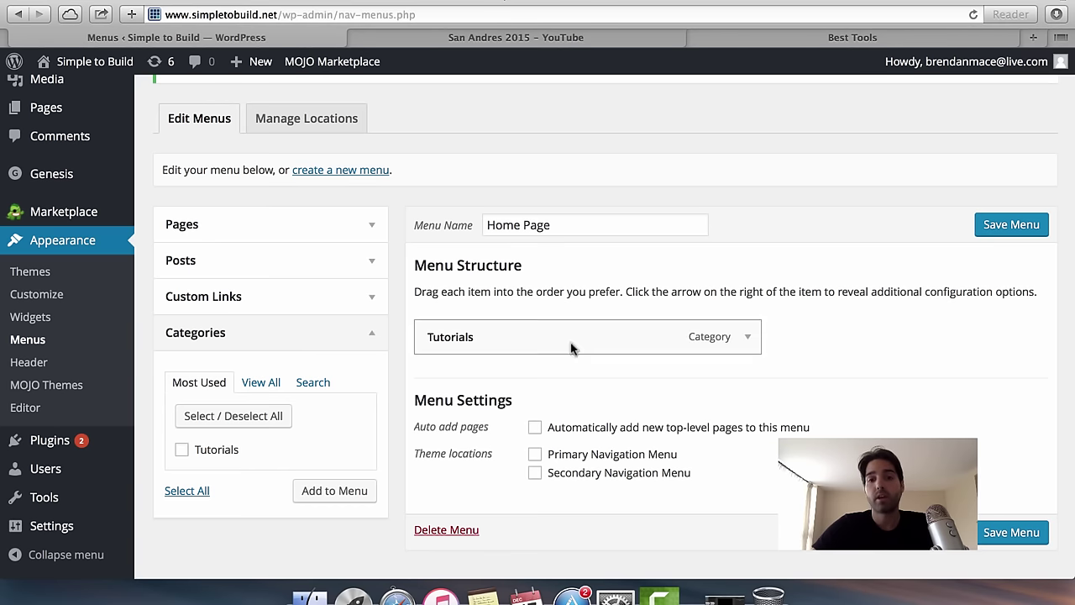
Assign the Home Page menu to the Secondary Navigation Menu location and save it.
{"action": "scroll", "coordinate": [737, 426], "scroll_direction": "up", "scroll_amount": 1}
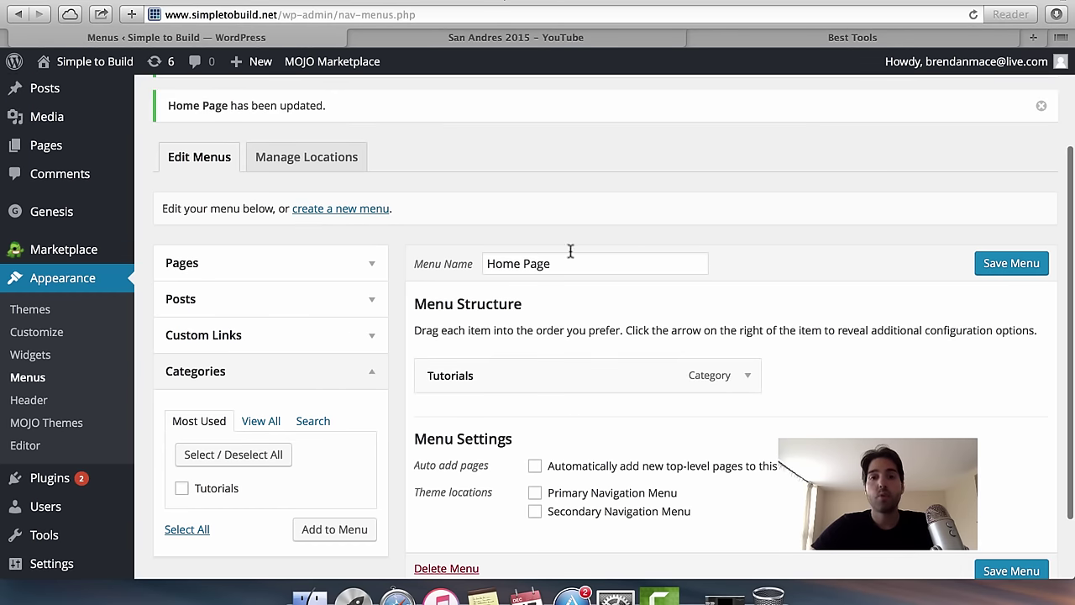
{"action": "scroll", "coordinate": [706, 454], "scroll_direction": "down", "scroll_amount": 2}
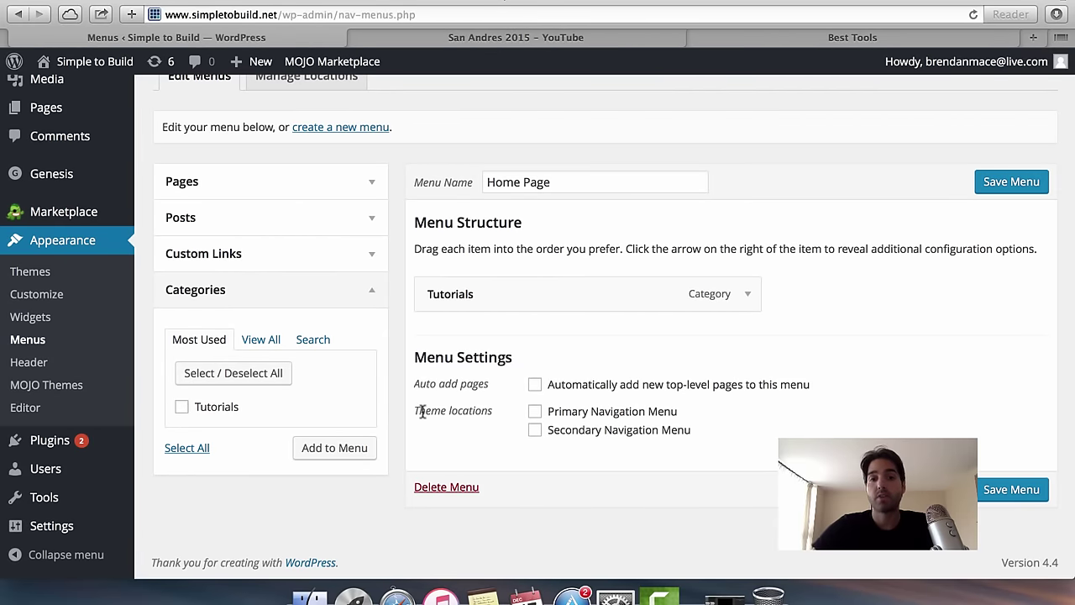
{"action": "left_click_drag", "start_coordinate": [423, 410], "coordinate": [492, 416]}
{"action": "left_click", "coordinate": [492, 418]}
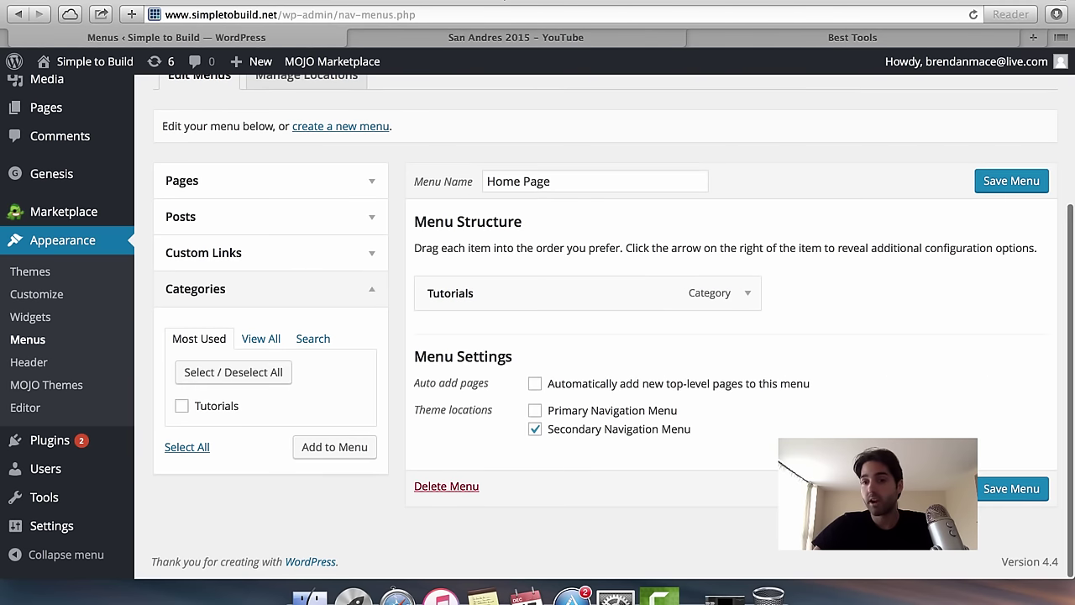
{"action": "left_click", "coordinate": [1005, 491]}
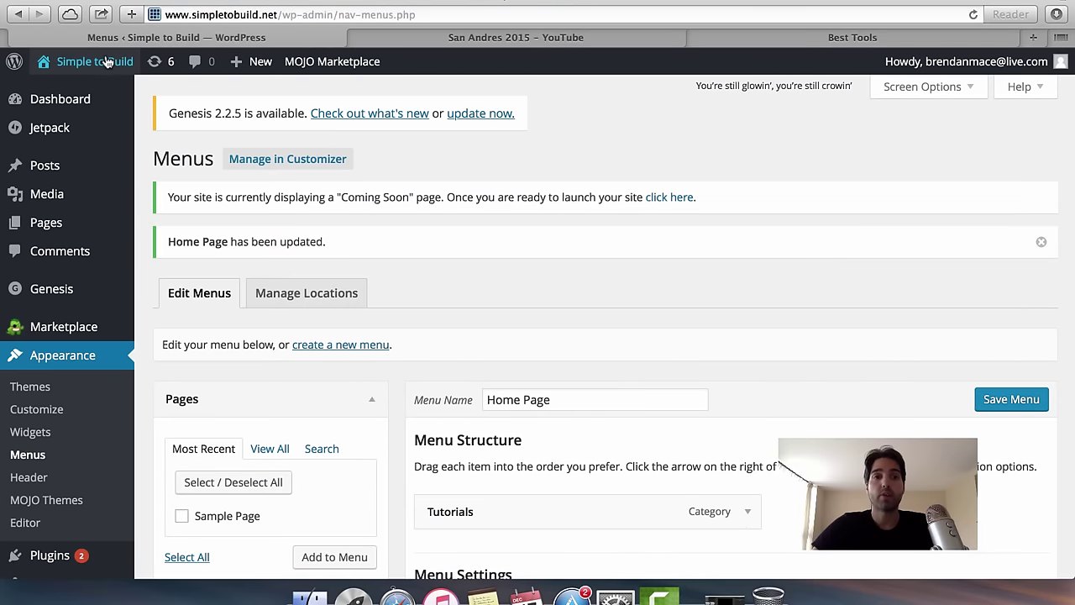
Check the TUTORIALS menu item on the live site, open the travelling post, then return to the dashboard.
{"action": "left_click", "coordinate": [107, 62]}
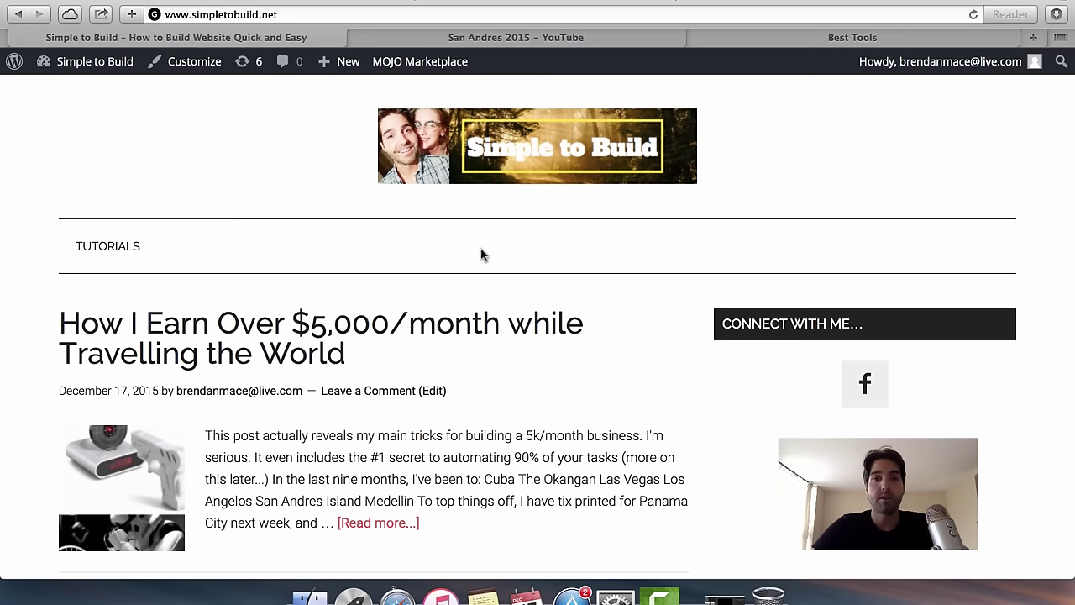
{"action": "scroll", "coordinate": [563, 372], "scroll_direction": "down", "scroll_amount": 4}
{"action": "scroll", "coordinate": [563, 372], "scroll_direction": "up", "scroll_amount": 4}
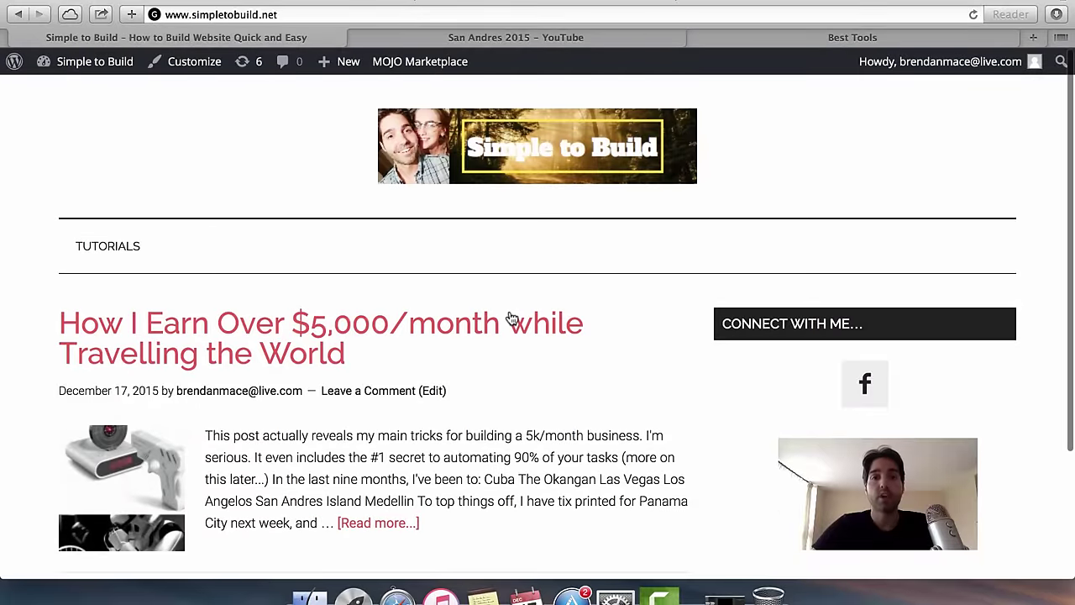
{"action": "left_click", "coordinate": [509, 319]}
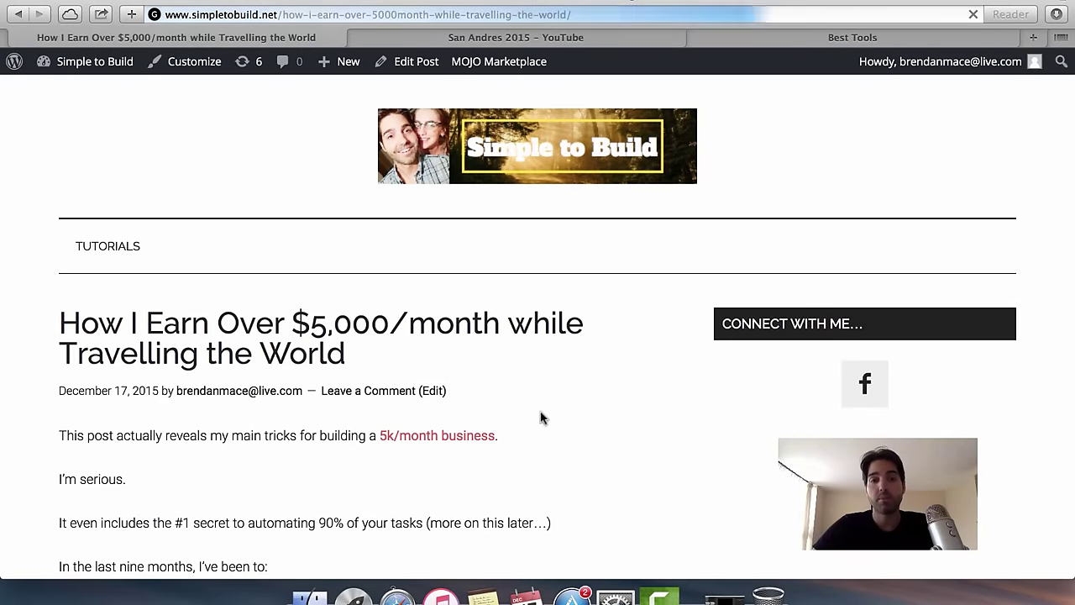
{"action": "scroll", "coordinate": [448, 339], "scroll_direction": "down", "scroll_amount": 10}
{"action": "scroll", "coordinate": [447, 339], "scroll_direction": "up", "scroll_amount": 10}
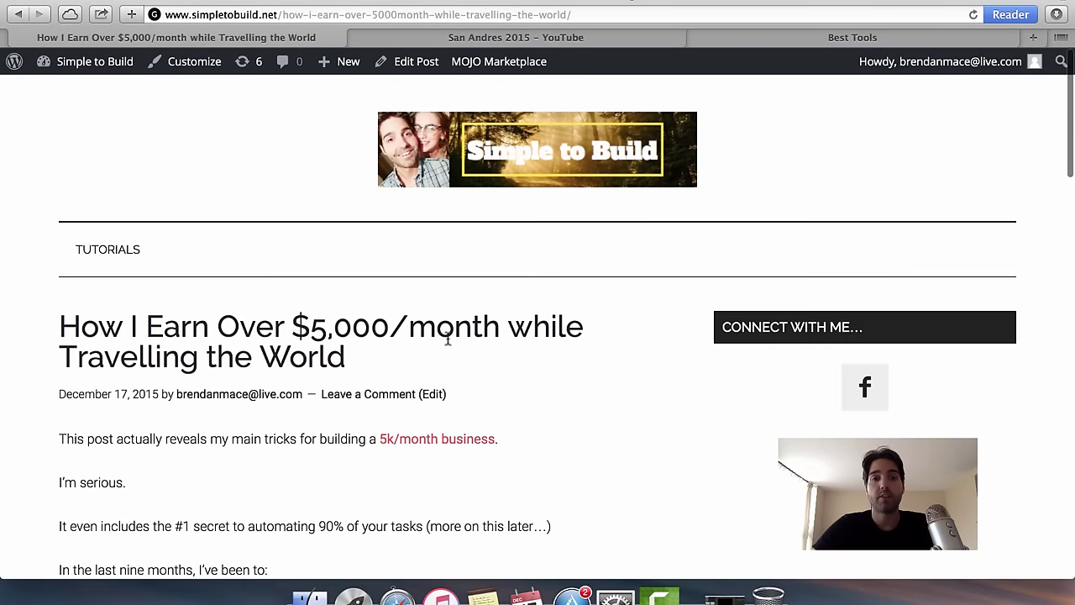
{"action": "scroll", "coordinate": [543, 471], "scroll_direction": "down", "scroll_amount": 15}
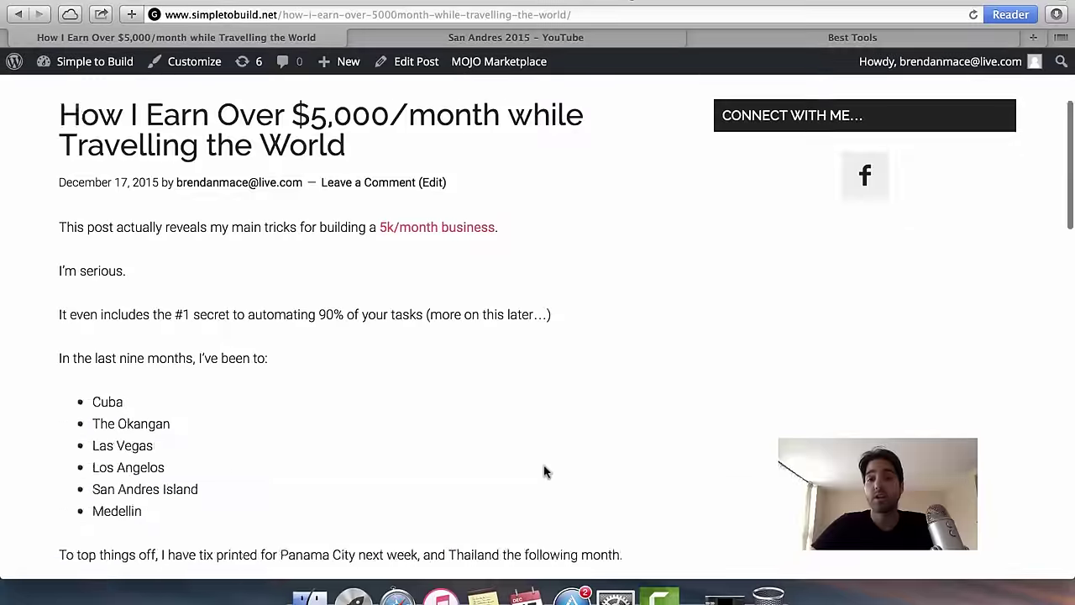
{"action": "scroll", "coordinate": [544, 472], "scroll_direction": "up", "scroll_amount": 12}
{"action": "scroll", "coordinate": [544, 472], "scroll_direction": "up", "scroll_amount": 5}
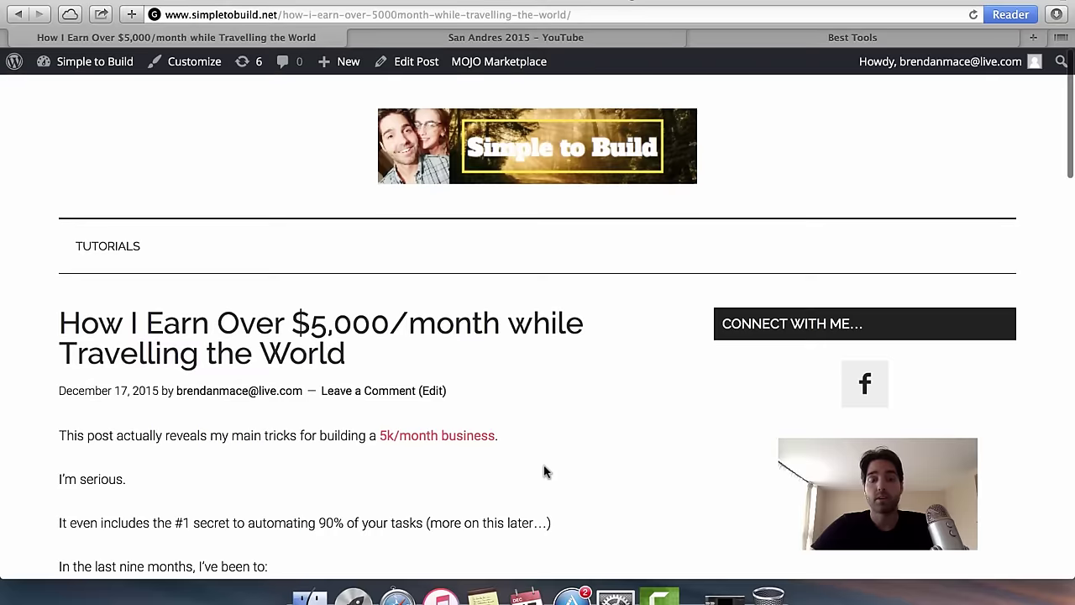
{"action": "left_click", "coordinate": [97, 70]}
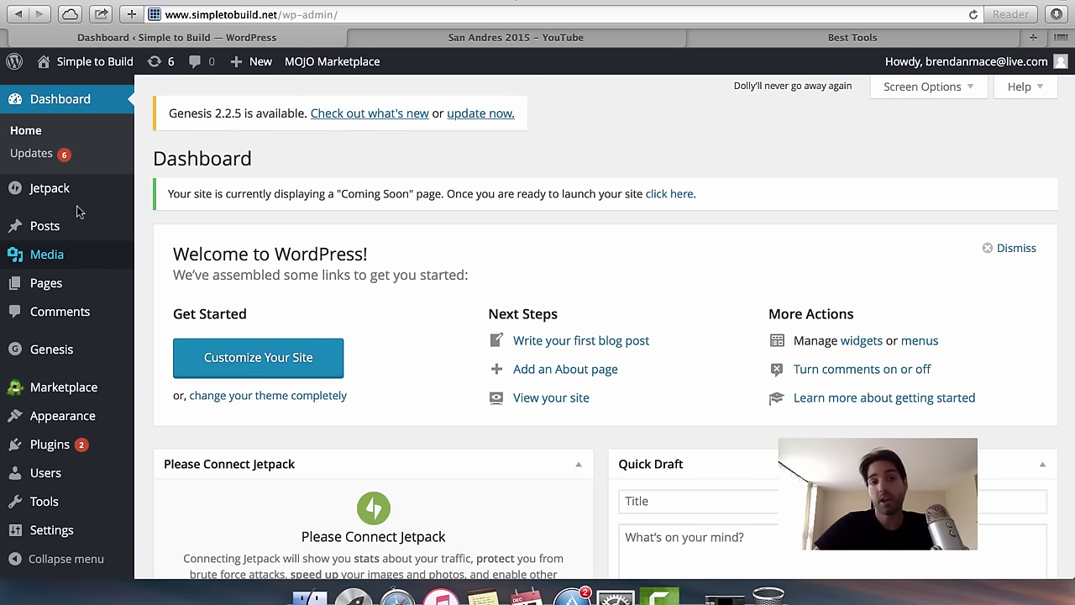
Open 'How I Earn Over $5,000/month while Travelling the World' for editing from the Posts list.
{"action": "left_click", "coordinate": [72, 227]}
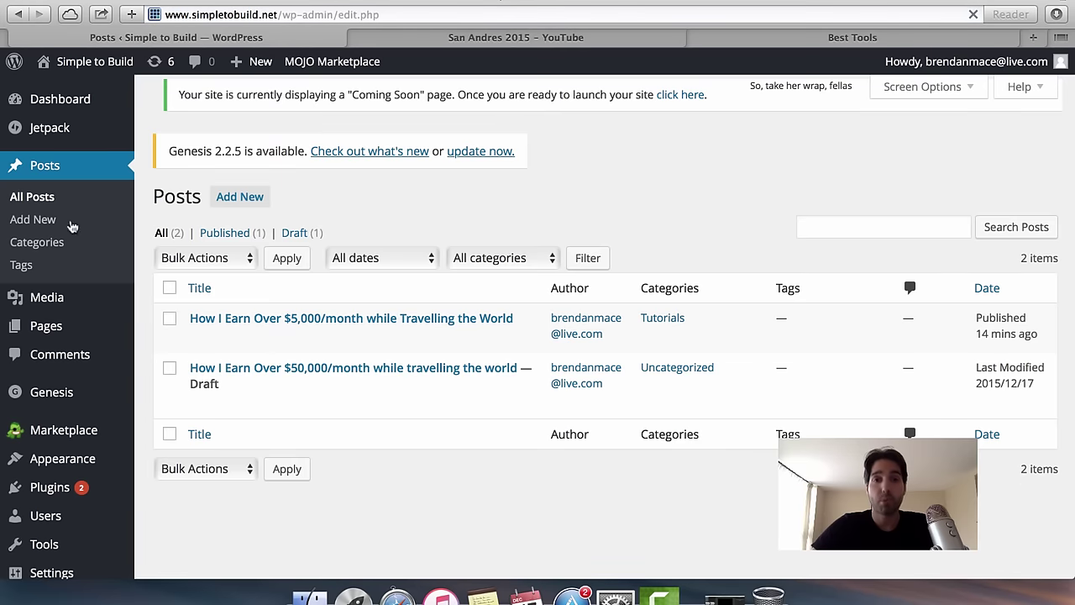
{"action": "left_click", "coordinate": [467, 331]}
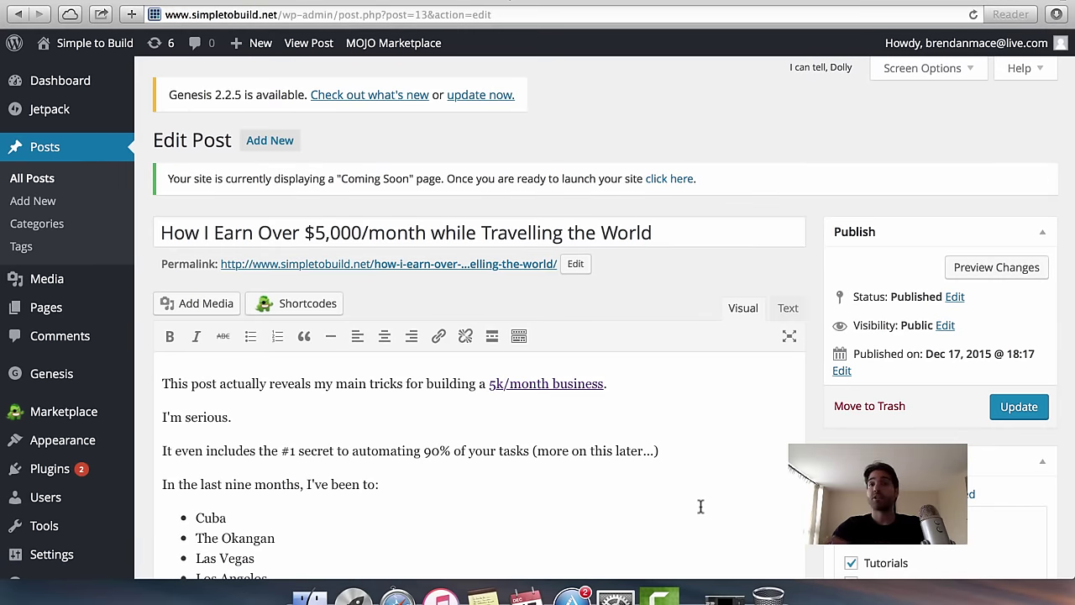
{"action": "scroll", "coordinate": [700, 507], "scroll_direction": "down", "scroll_amount": 1}
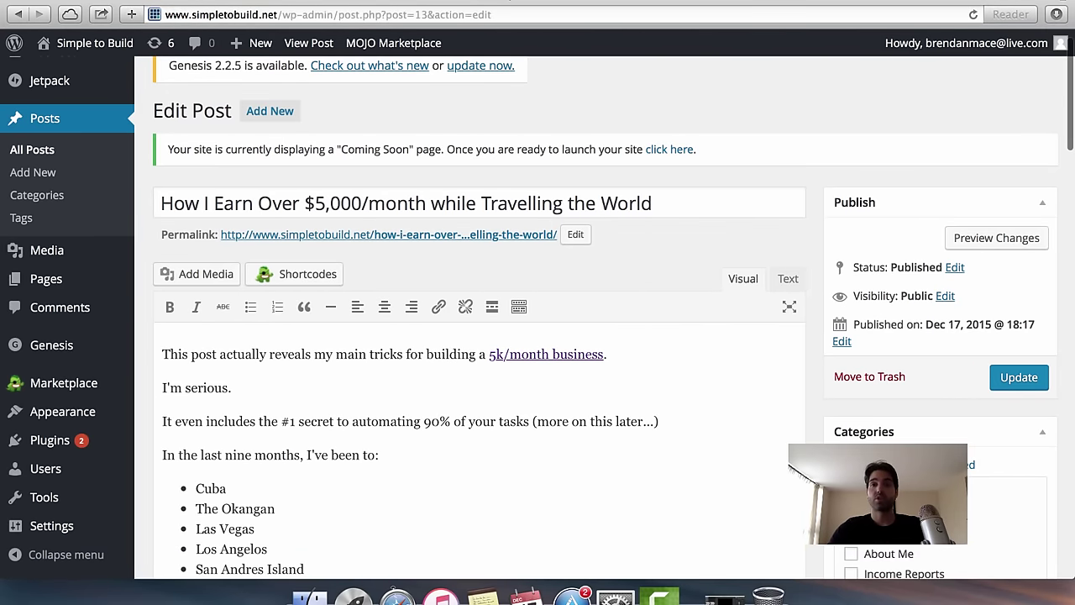
{"action": "scroll", "coordinate": [604, 319], "scroll_direction": "down", "scroll_amount": 2}
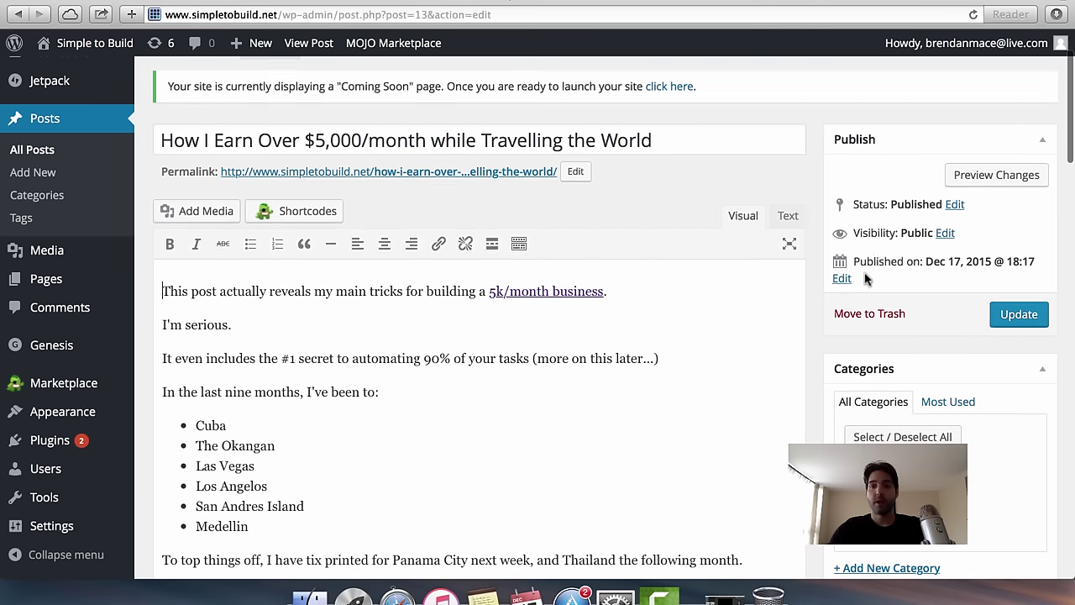
{"action": "scroll", "coordinate": [849, 357], "scroll_direction": "down", "scroll_amount": 7}
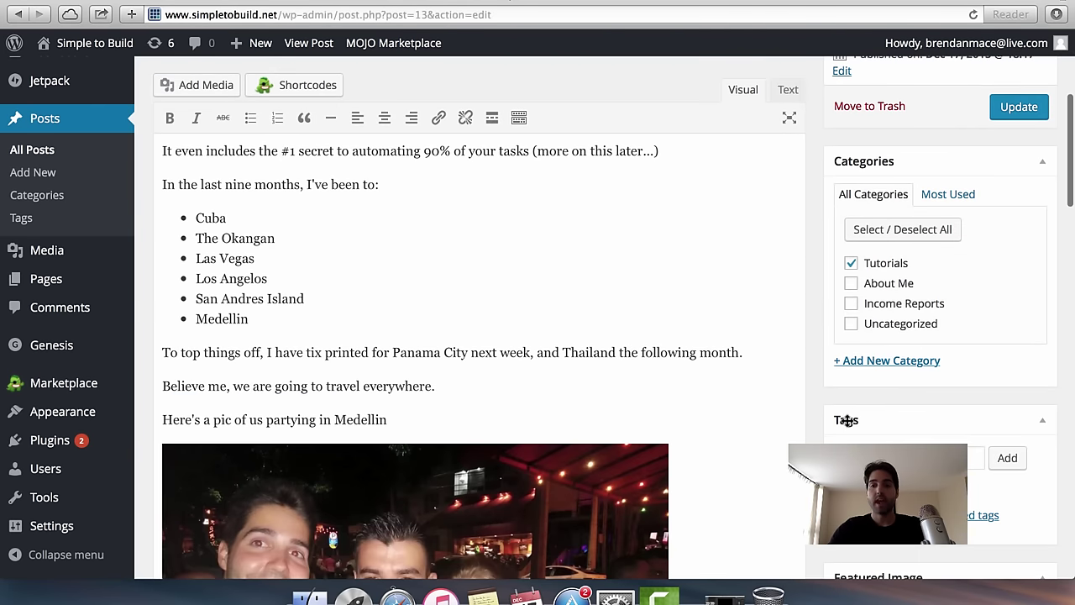
{"action": "scroll", "coordinate": [846, 420], "scroll_direction": "down", "scroll_amount": 4}
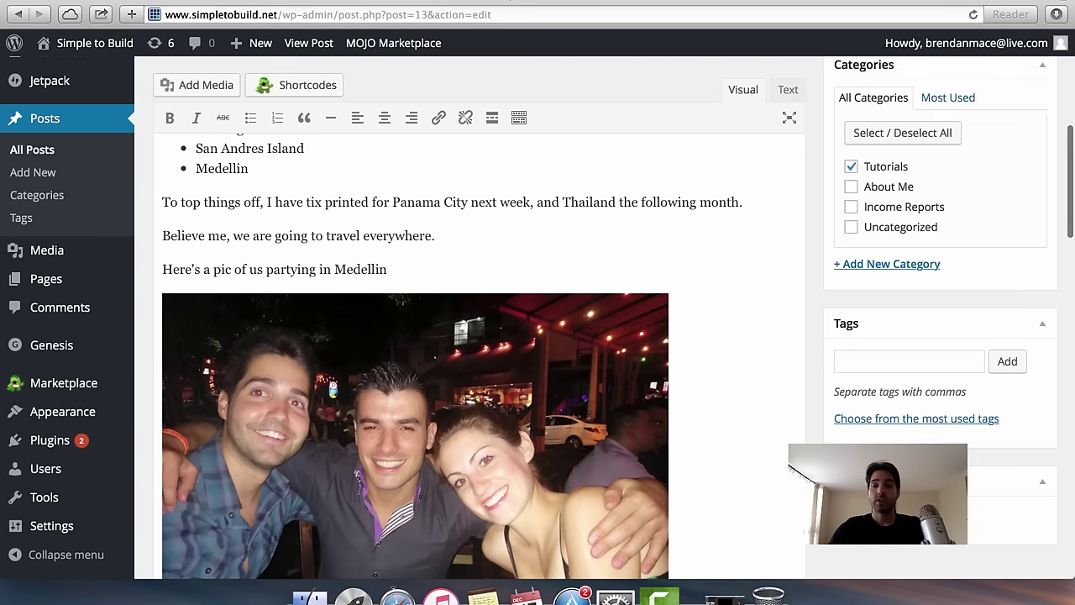
Set the Medellin party photo from the Media Library as the post's featured image.
{"action": "left_click", "coordinate": [878, 513]}
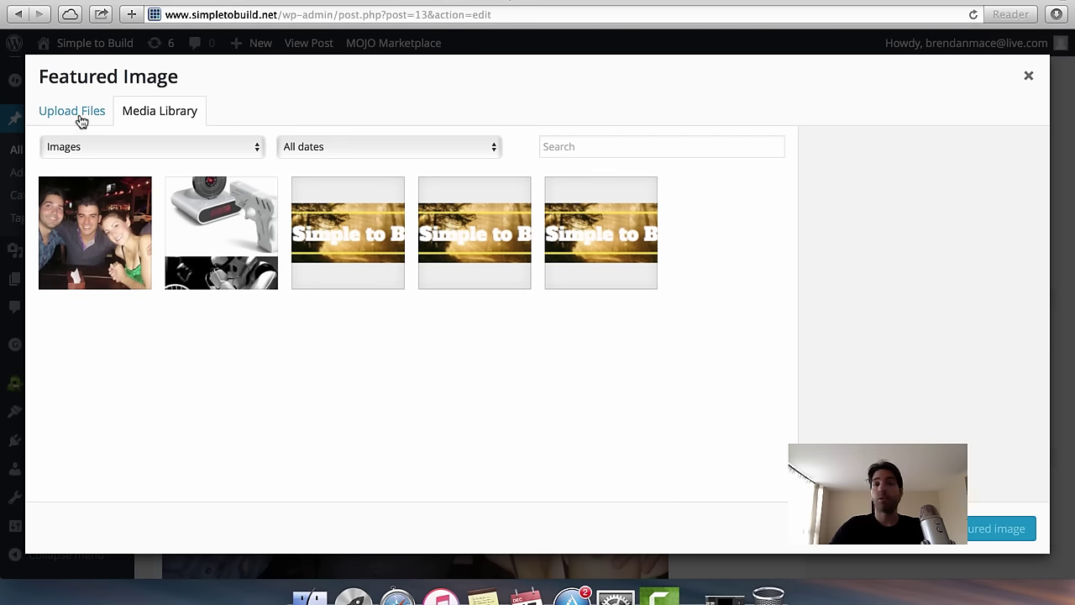
{"action": "left_click", "coordinate": [102, 239]}
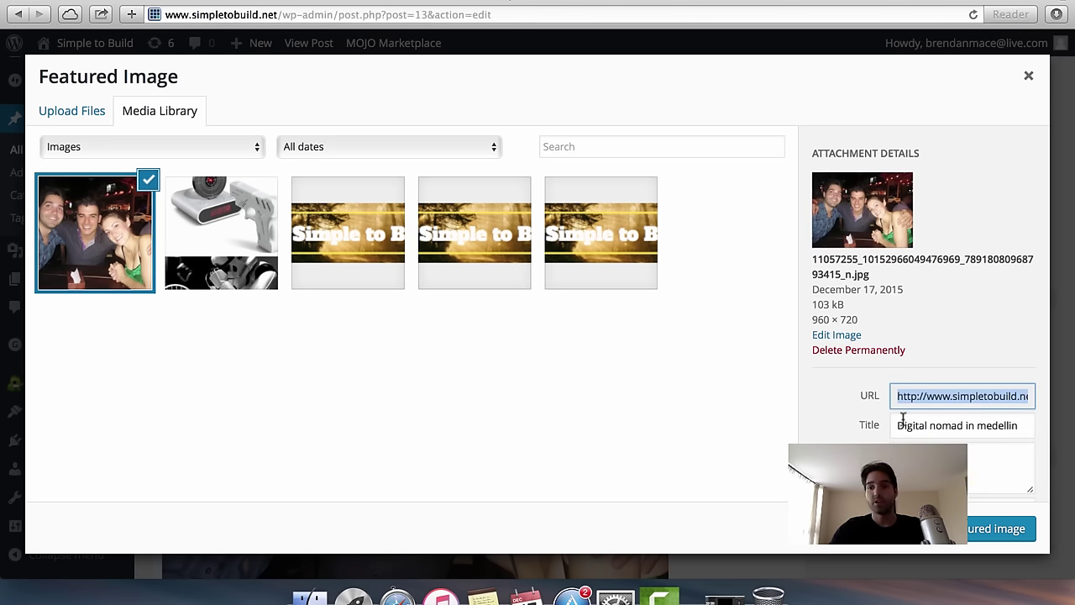
{"action": "scroll", "coordinate": [884, 441], "scroll_direction": "down", "scroll_amount": 2}
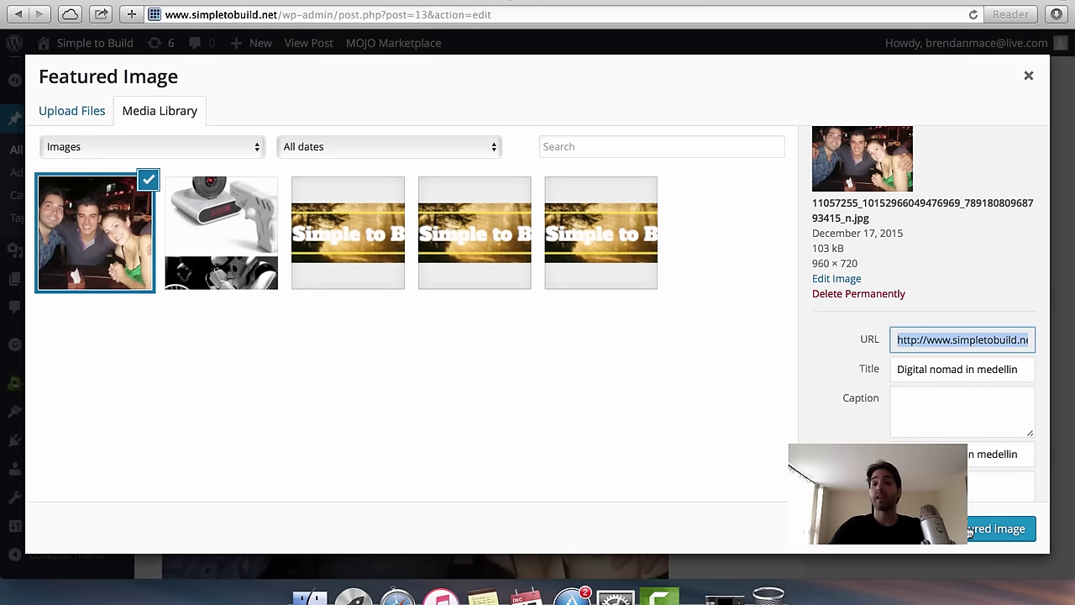
{"action": "left_click", "coordinate": [1004, 529]}
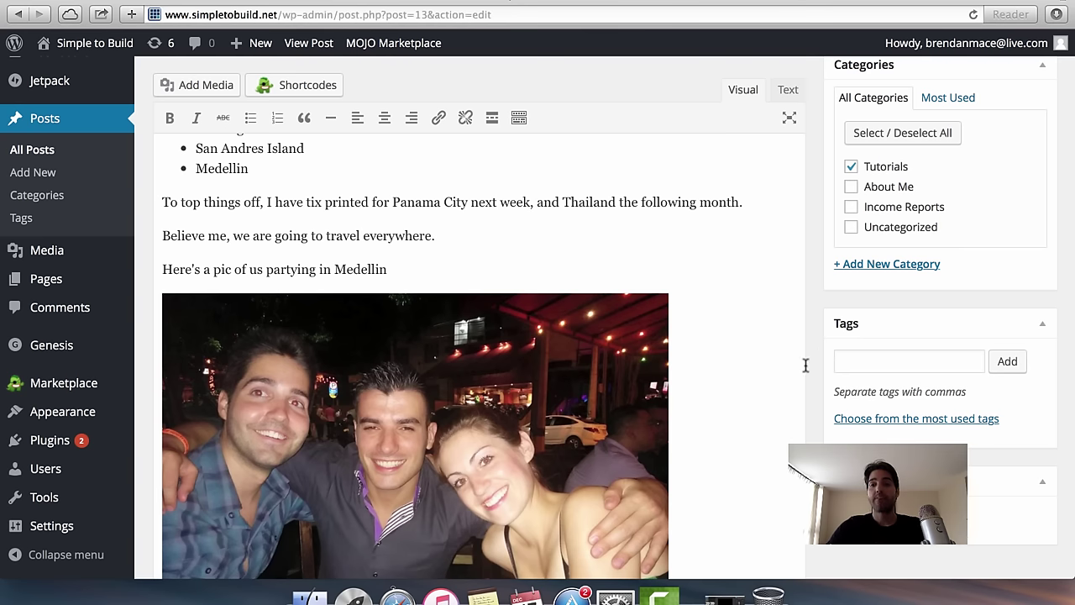
Update the travelling post to save it, then view the live site homepage.
{"action": "scroll", "coordinate": [793, 415], "scroll_direction": "down", "scroll_amount": 4}
{"action": "scroll", "coordinate": [793, 415], "scroll_direction": "down", "scroll_amount": 4}
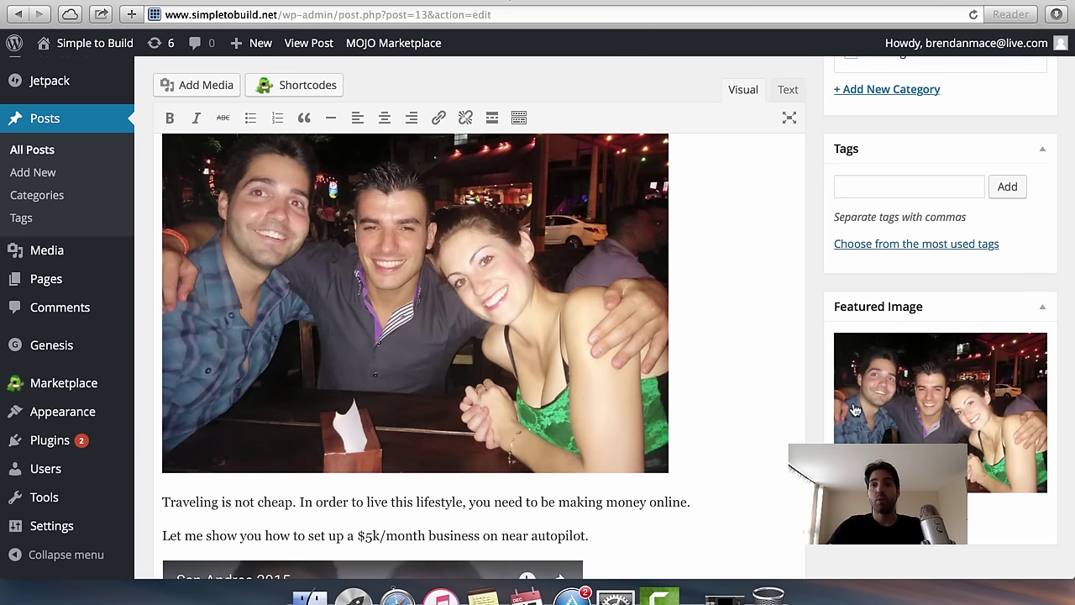
{"action": "scroll", "coordinate": [762, 254], "scroll_direction": "up", "scroll_amount": 15}
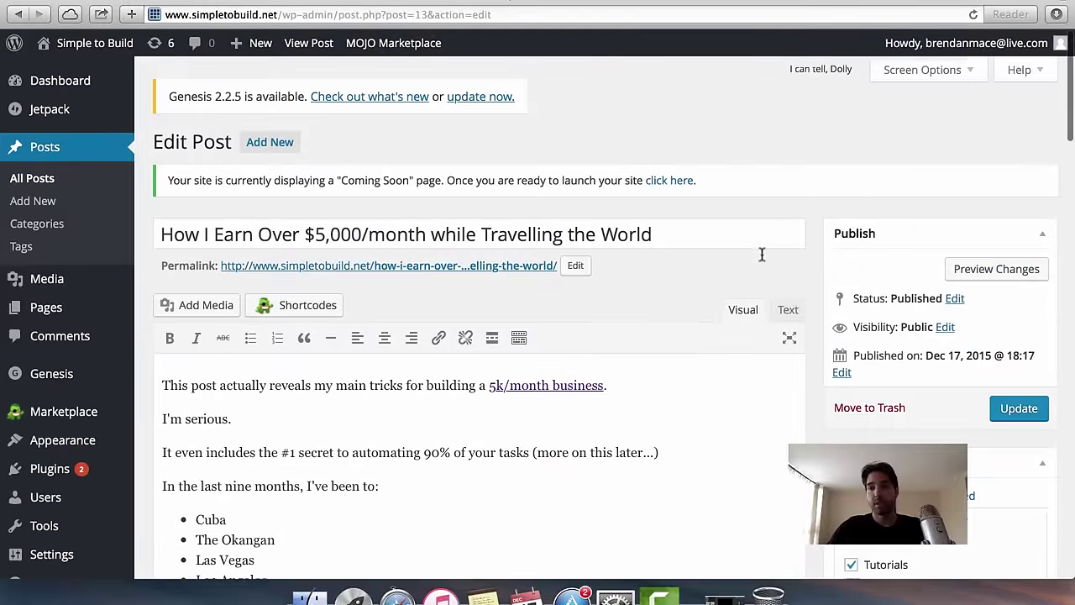
{"action": "scroll", "coordinate": [762, 255], "scroll_direction": "down", "scroll_amount": 10}
{"action": "scroll", "coordinate": [762, 254], "scroll_direction": "up", "scroll_amount": 9}
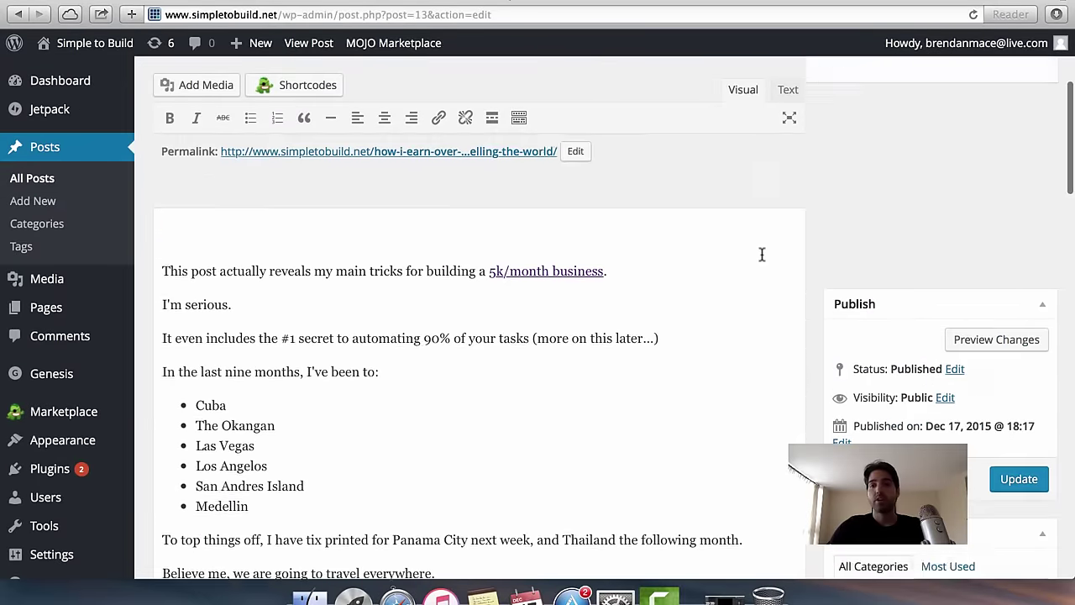
{"action": "scroll", "coordinate": [762, 254], "scroll_direction": "up", "scroll_amount": 5}
{"action": "left_click", "coordinate": [1015, 412]}
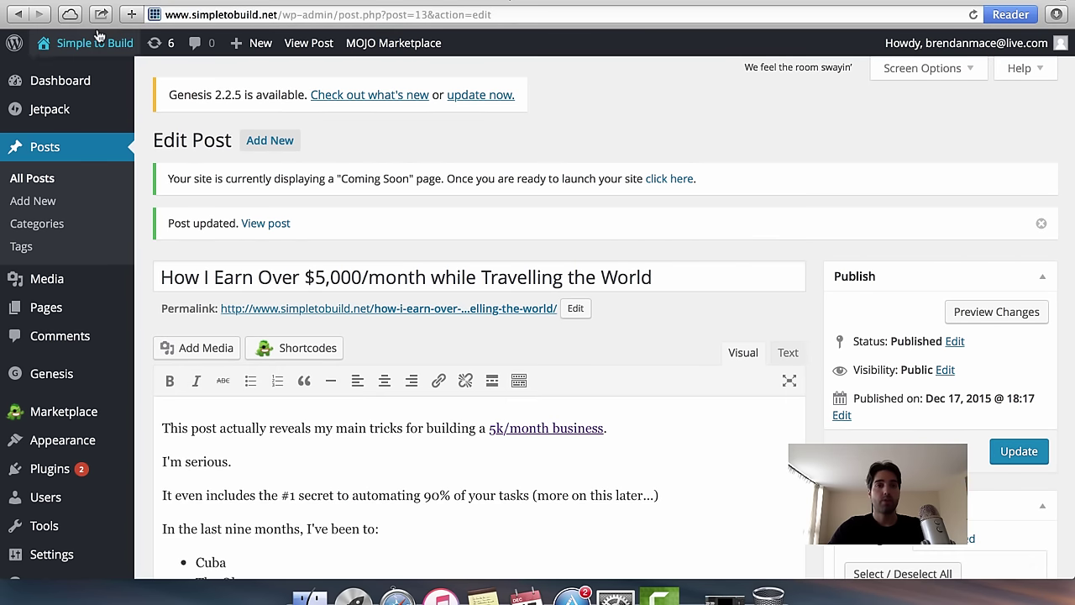
{"action": "left_click", "coordinate": [95, 44]}
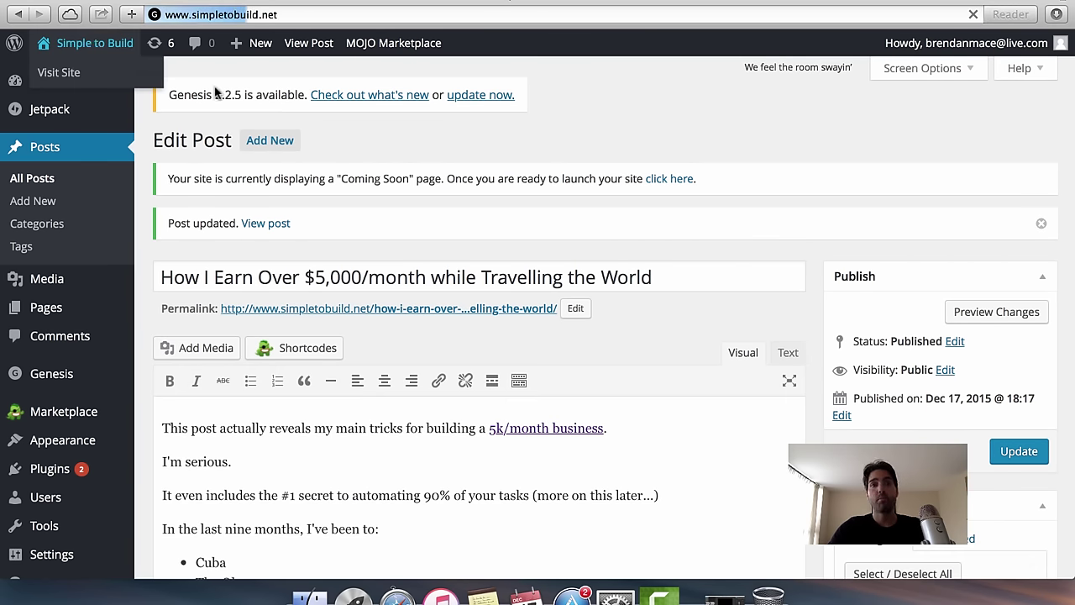
Scroll the live homepage to check the post's new featured thumbnail.
{"action": "scroll", "coordinate": [418, 289], "scroll_direction": "down", "scroll_amount": 2}
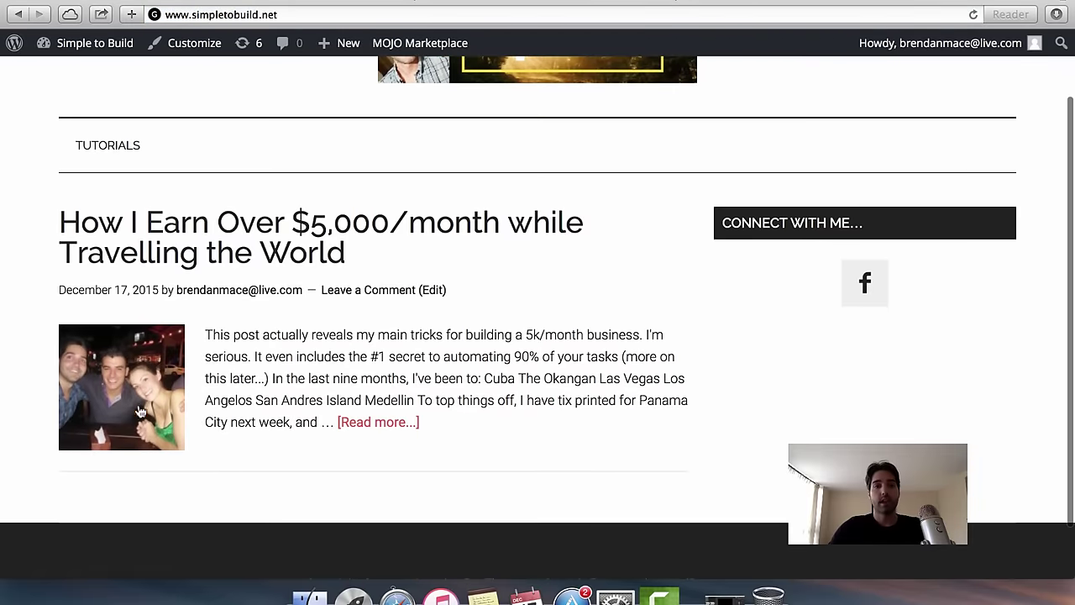
{"action": "scroll", "coordinate": [287, 375], "scroll_direction": "up", "scroll_amount": 3}
{"action": "scroll", "coordinate": [287, 375], "scroll_direction": "down", "scroll_amount": 1}
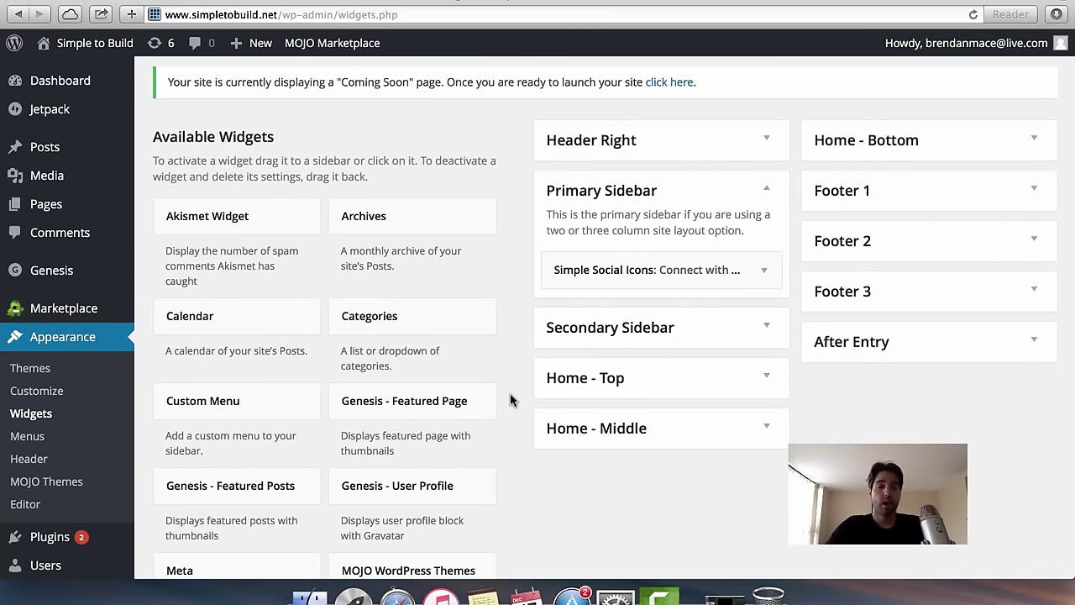
Drag Genesis - Featured Posts into the Primary Sidebar below Simple Social Icons.
{"action": "scroll", "coordinate": [510, 400], "scroll_direction": "down", "scroll_amount": 3}
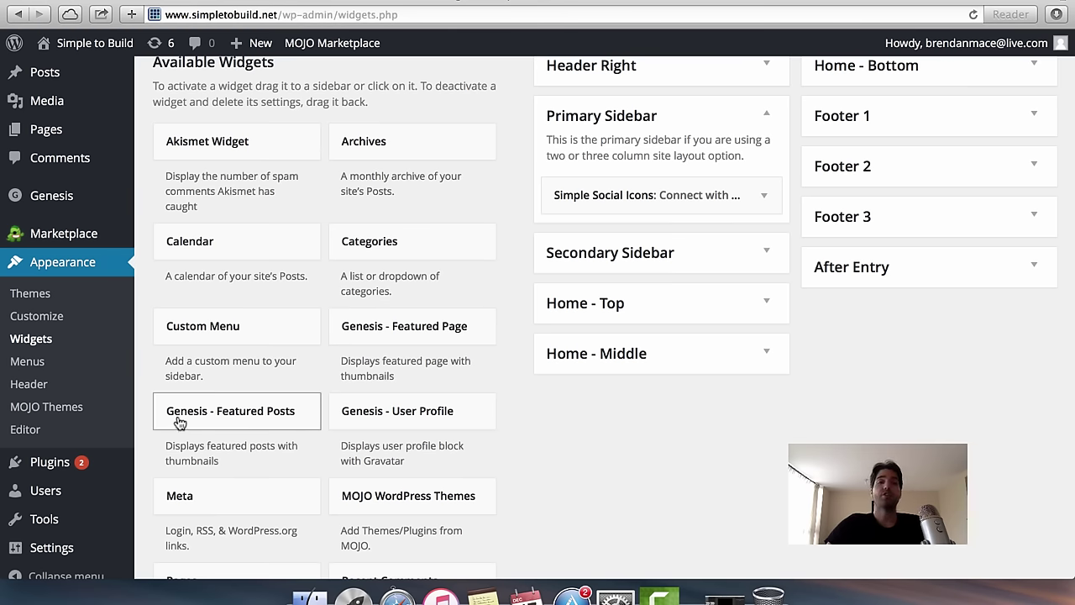
{"action": "left_click_drag", "start_coordinate": [180, 422], "coordinate": [584, 240]}
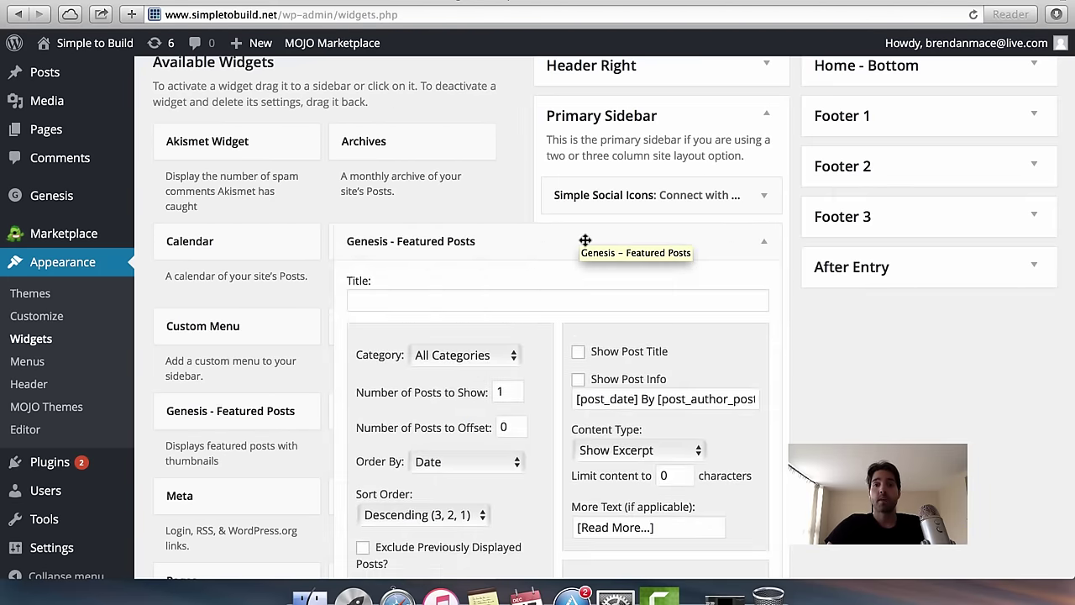
Title the widget 'Badass Posts', show 4 posts, and keep ordering by Date.
{"action": "scroll", "coordinate": [565, 370], "scroll_direction": "down", "scroll_amount": 5}
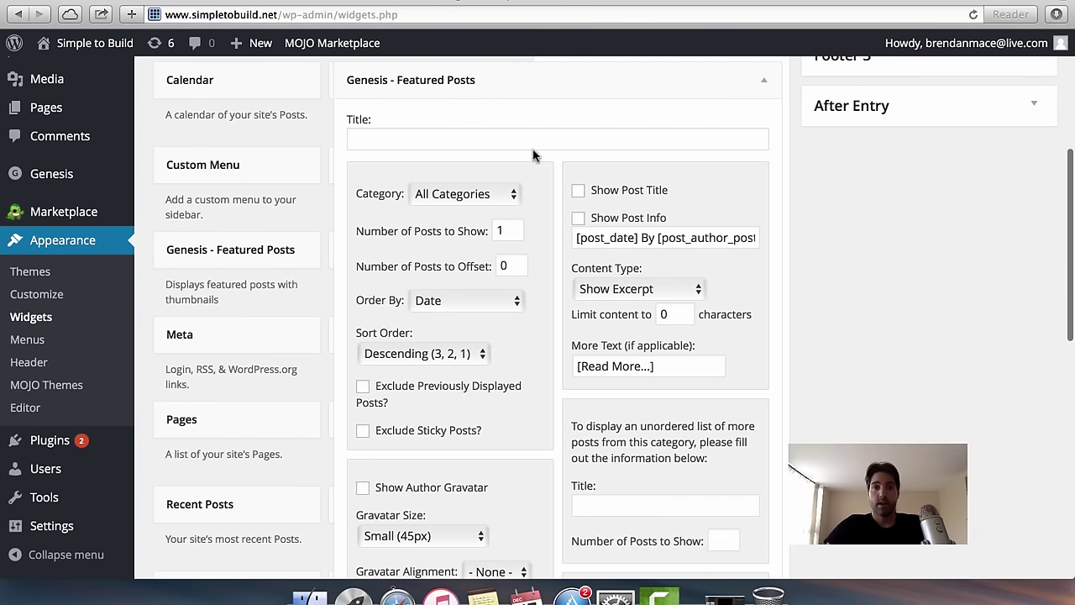
{"action": "left_click", "coordinate": [534, 139]}
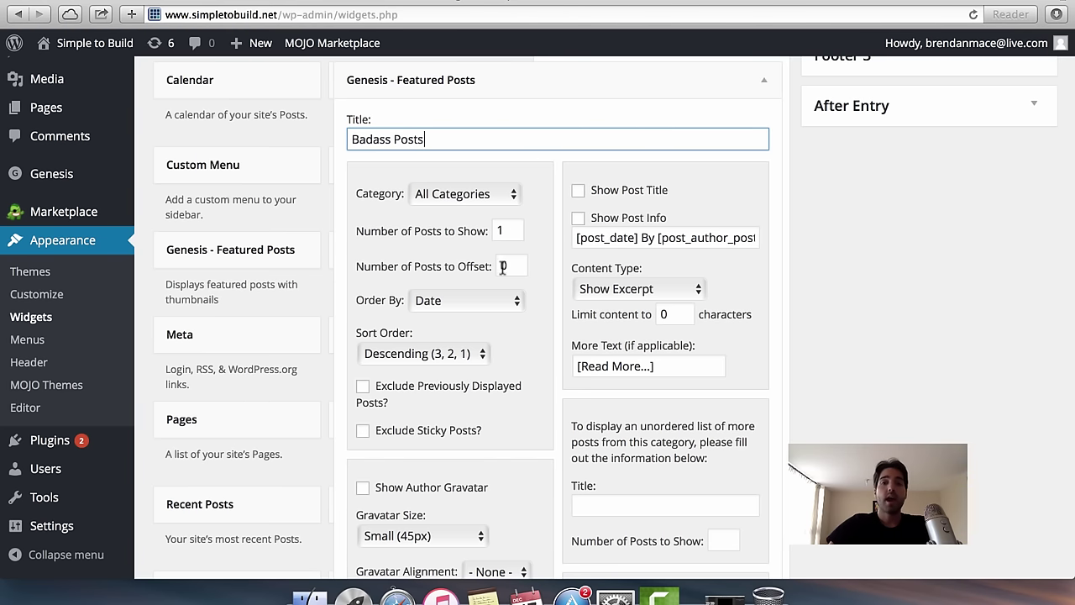
{"action": "left_click_drag", "start_coordinate": [516, 230], "coordinate": [489, 233]}
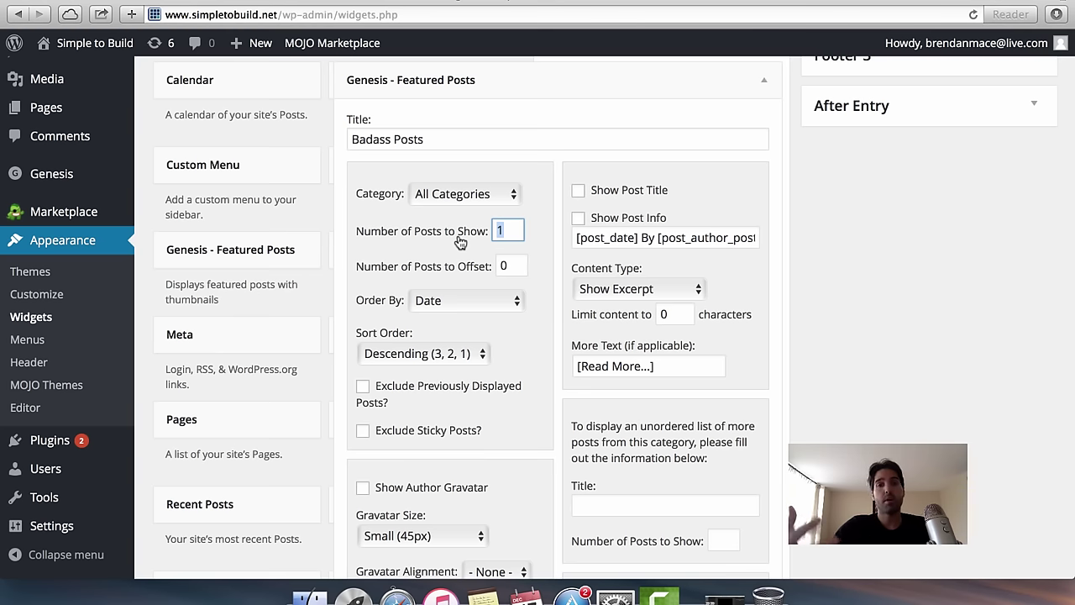
{"action": "type", "text": "4"}
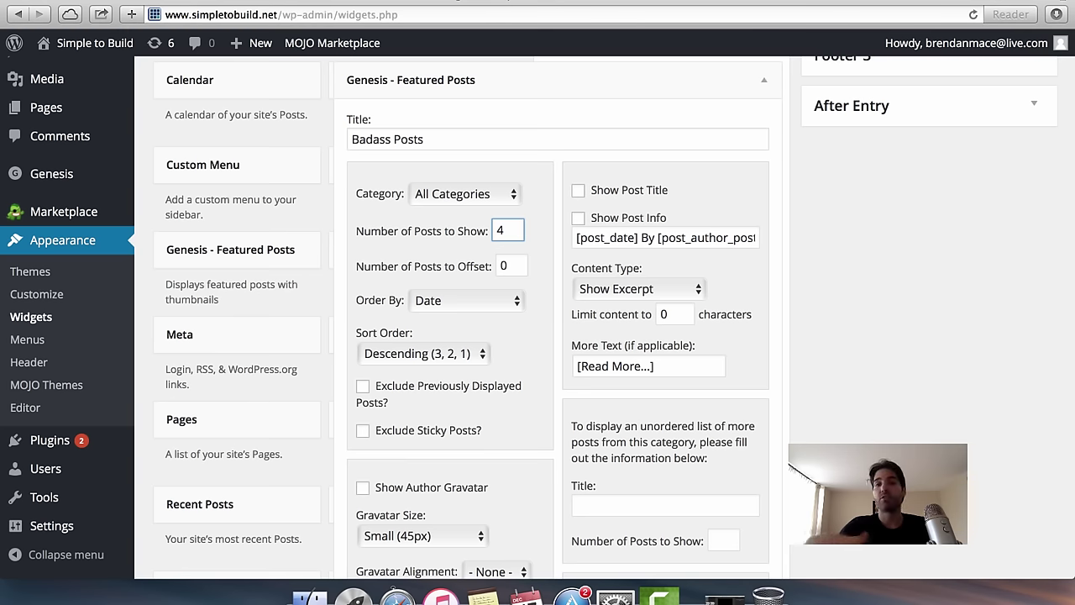
{"action": "left_click", "coordinate": [445, 306]}
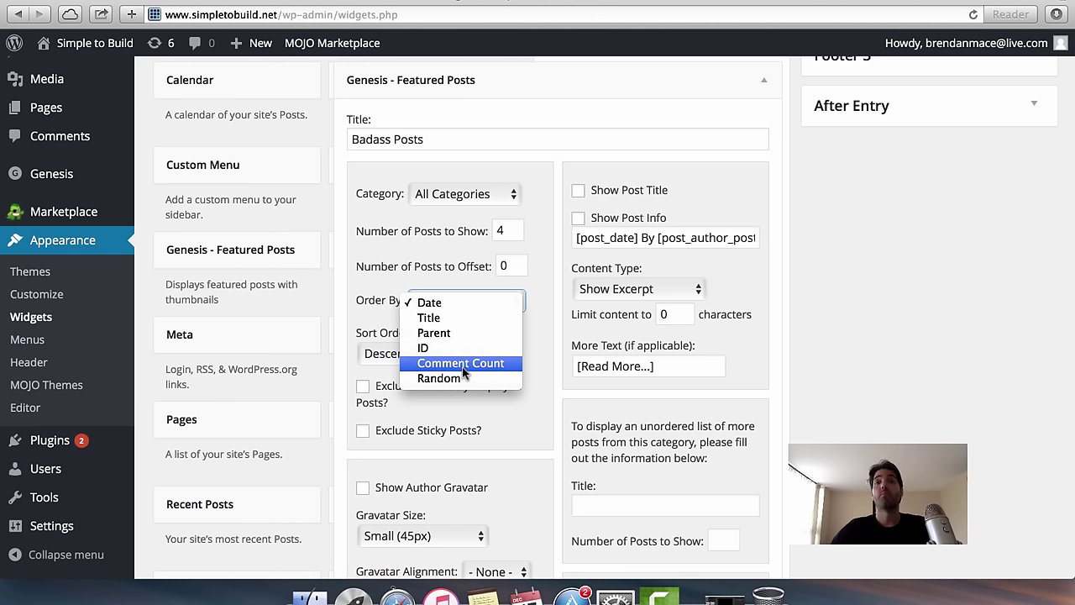
{"action": "left_click", "coordinate": [482, 307]}
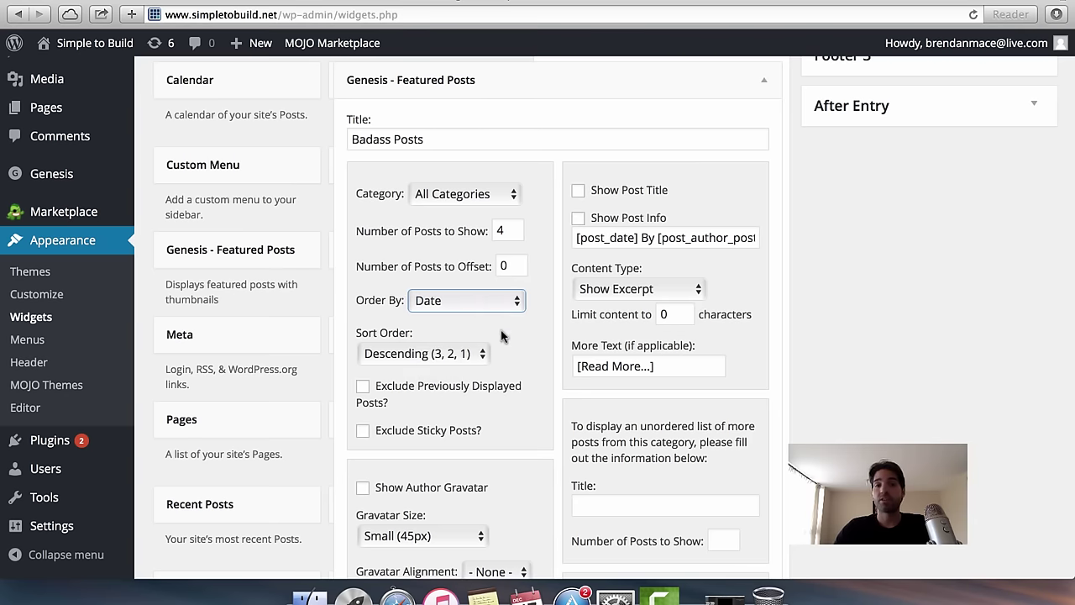
{"action": "scroll", "coordinate": [518, 339], "scroll_direction": "down", "scroll_amount": 3}
Enable Show Featured Image with Right alignment and set Content Type to No Content.
{"action": "scroll", "coordinate": [517, 339], "scroll_direction": "down", "scroll_amount": 7}
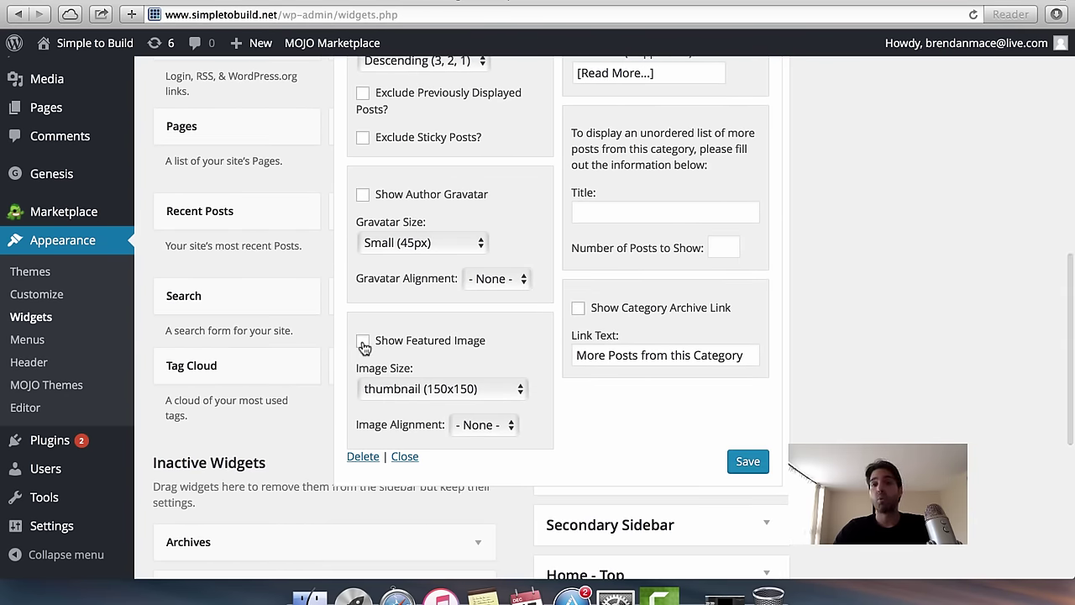
{"action": "left_click", "coordinate": [363, 342]}
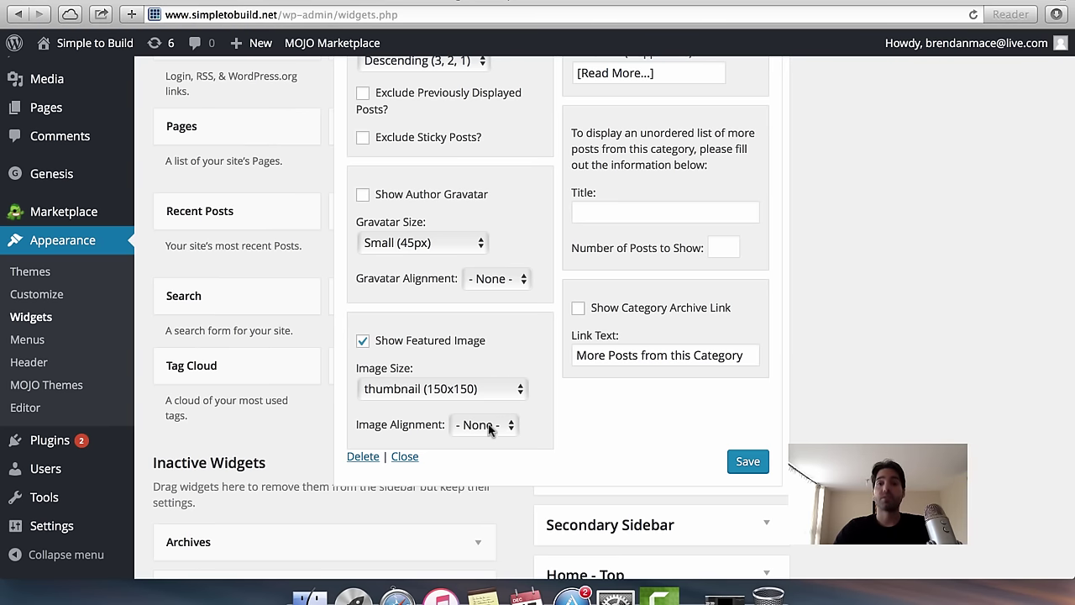
{"action": "left_click", "coordinate": [488, 427]}
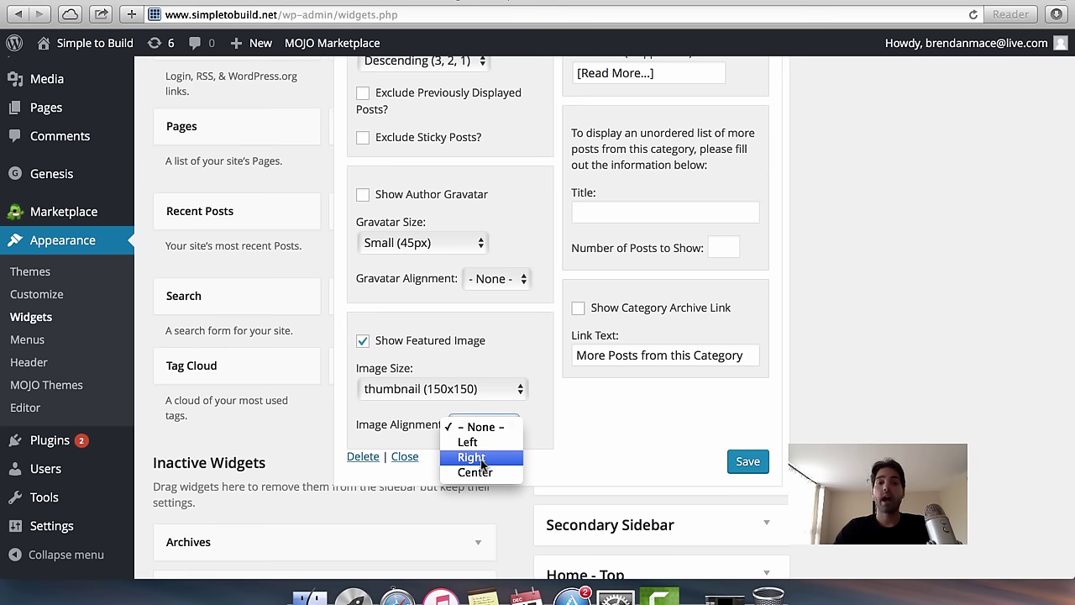
{"action": "left_click", "coordinate": [483, 458]}
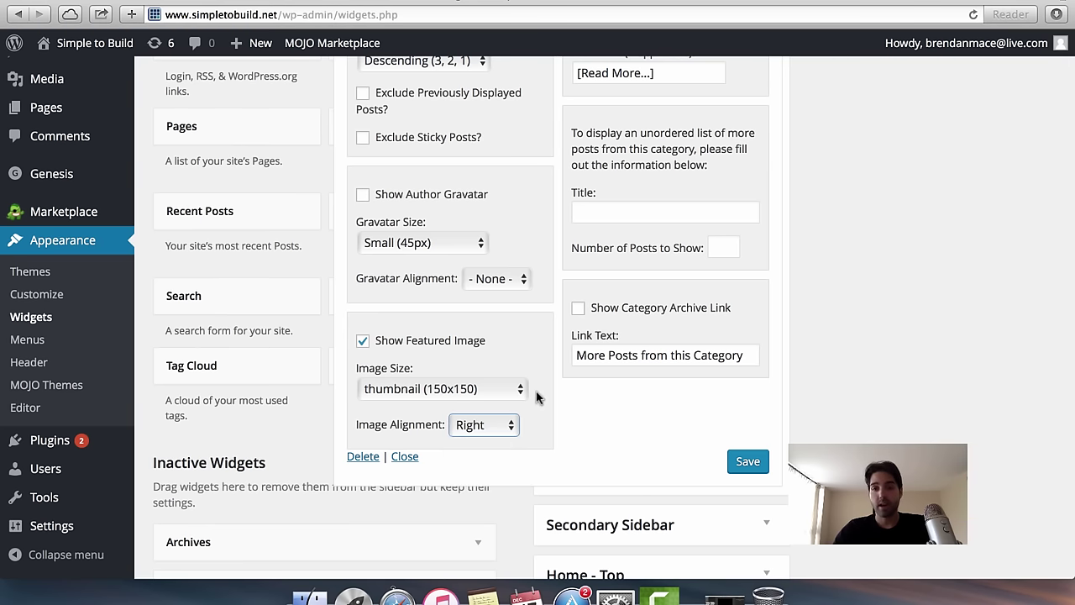
{"action": "scroll", "coordinate": [536, 395], "scroll_direction": "up", "scroll_amount": 5}
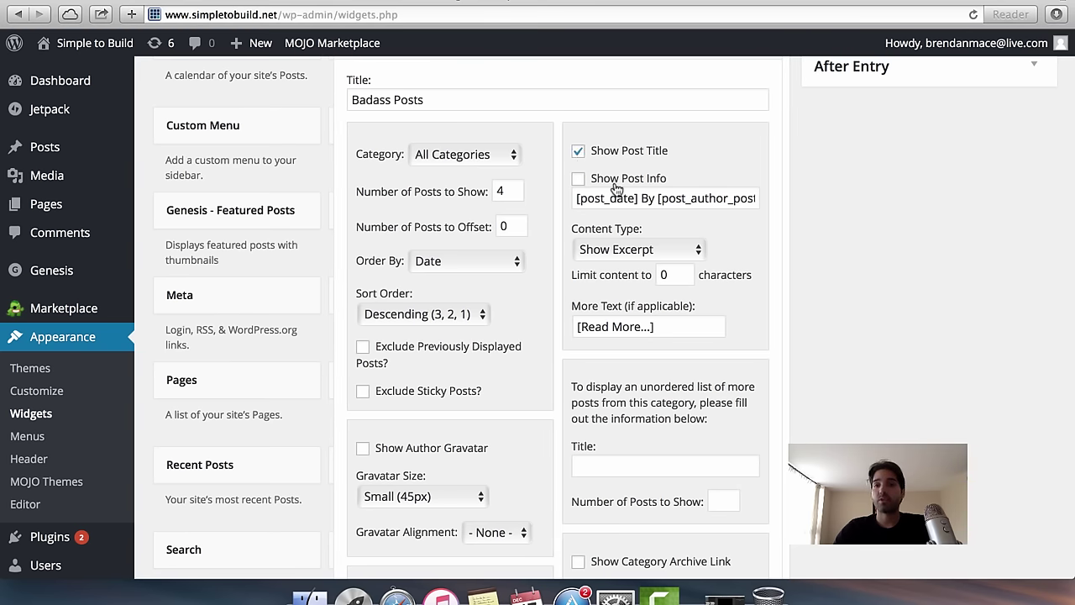
{"action": "scroll", "coordinate": [687, 177], "scroll_direction": "down", "scroll_amount": 2}
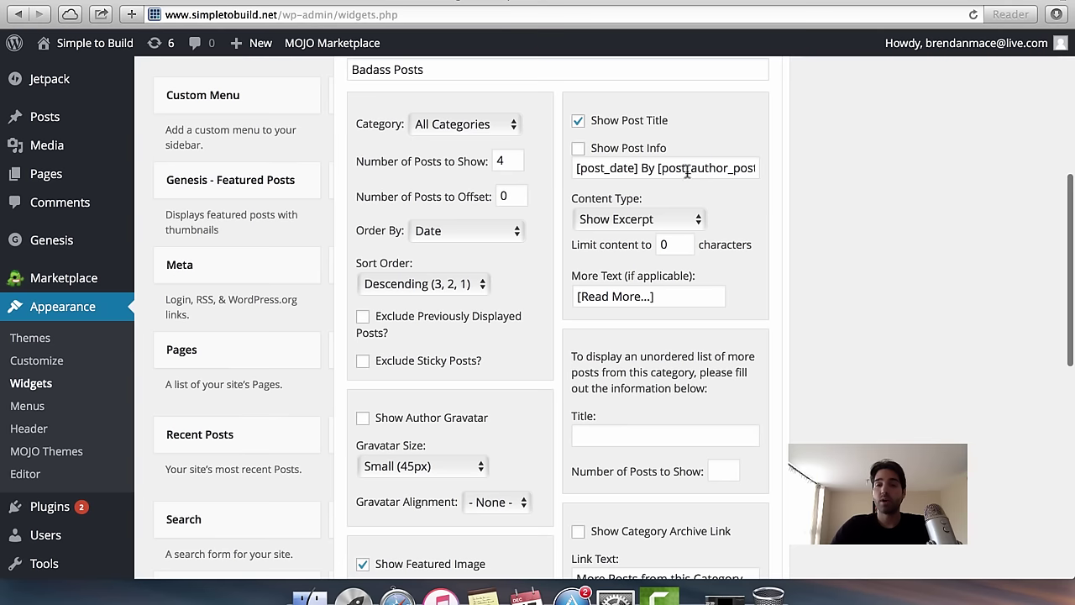
{"action": "scroll", "coordinate": [704, 281], "scroll_direction": "down", "scroll_amount": 2}
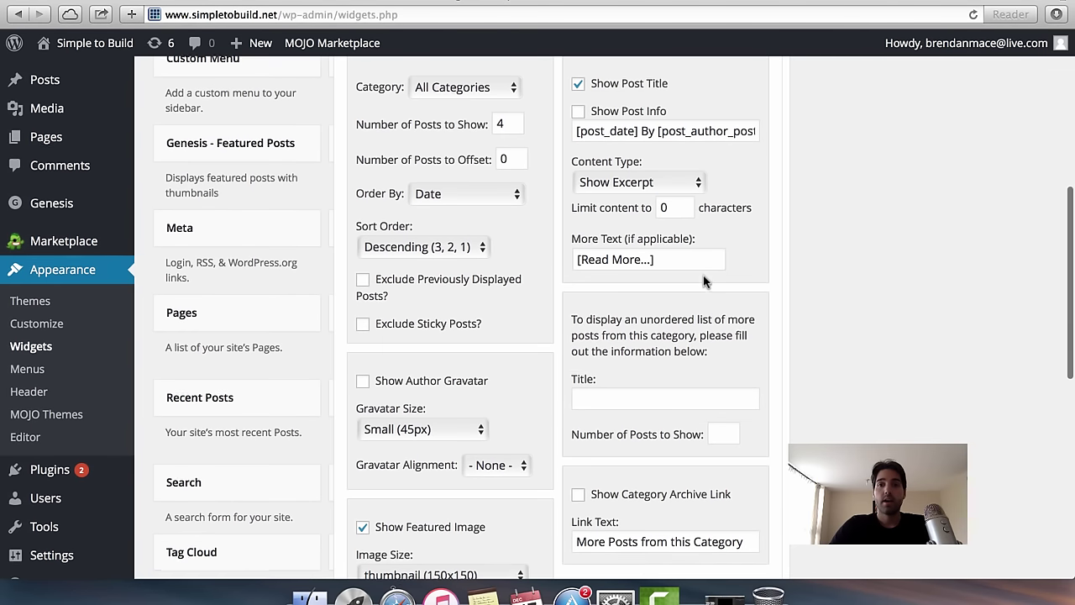
{"action": "left_click", "coordinate": [612, 181]}
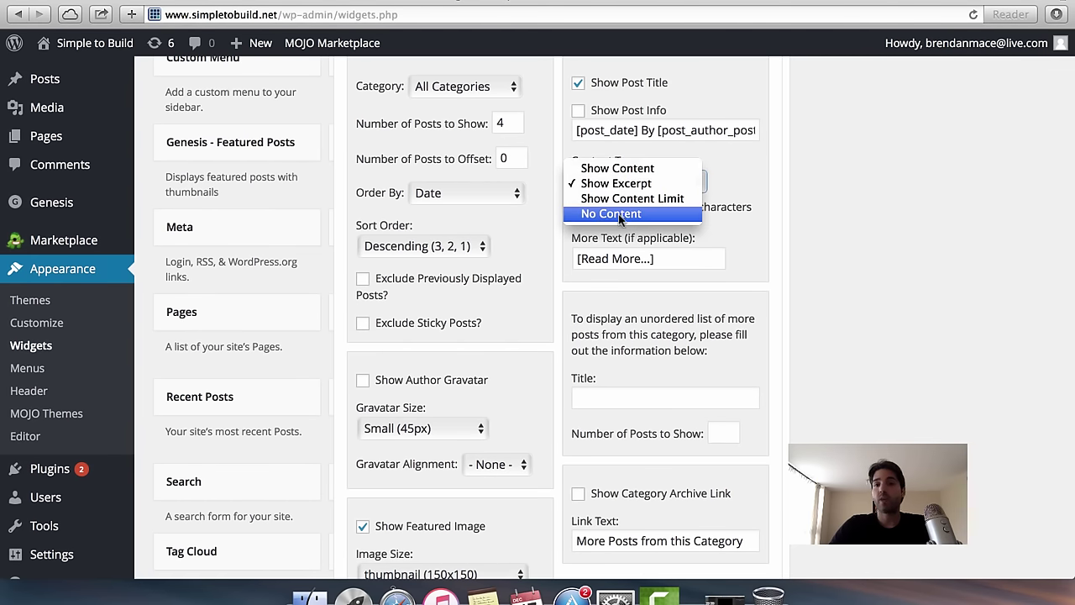
{"action": "left_click", "coordinate": [621, 215]}
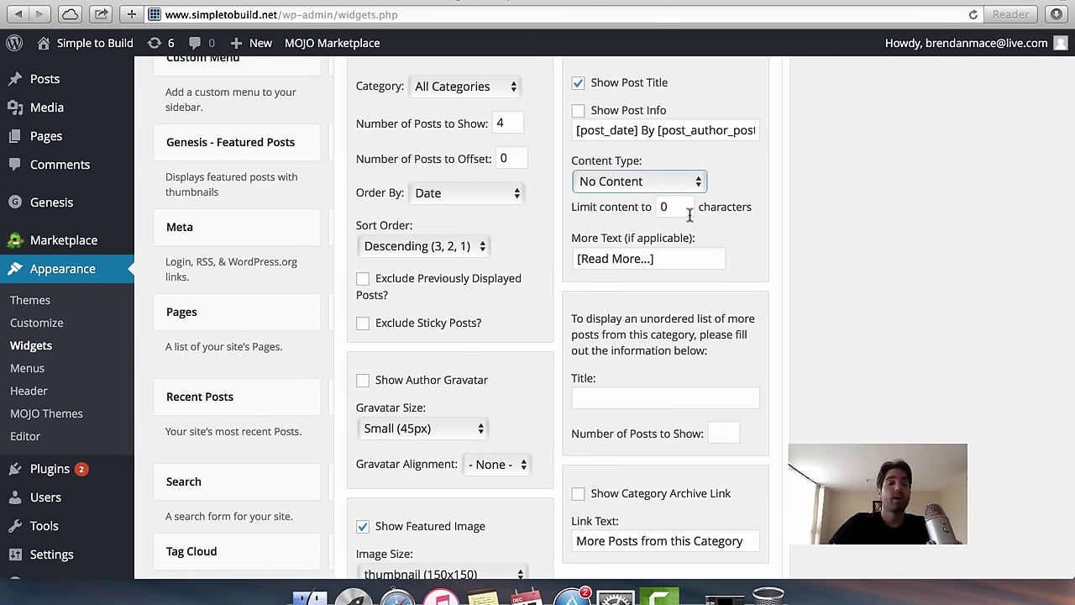
Save and collapse the Badass Posts widget, then go to the admin Dashboard.
{"action": "scroll", "coordinate": [690, 215], "scroll_direction": "down", "scroll_amount": 5}
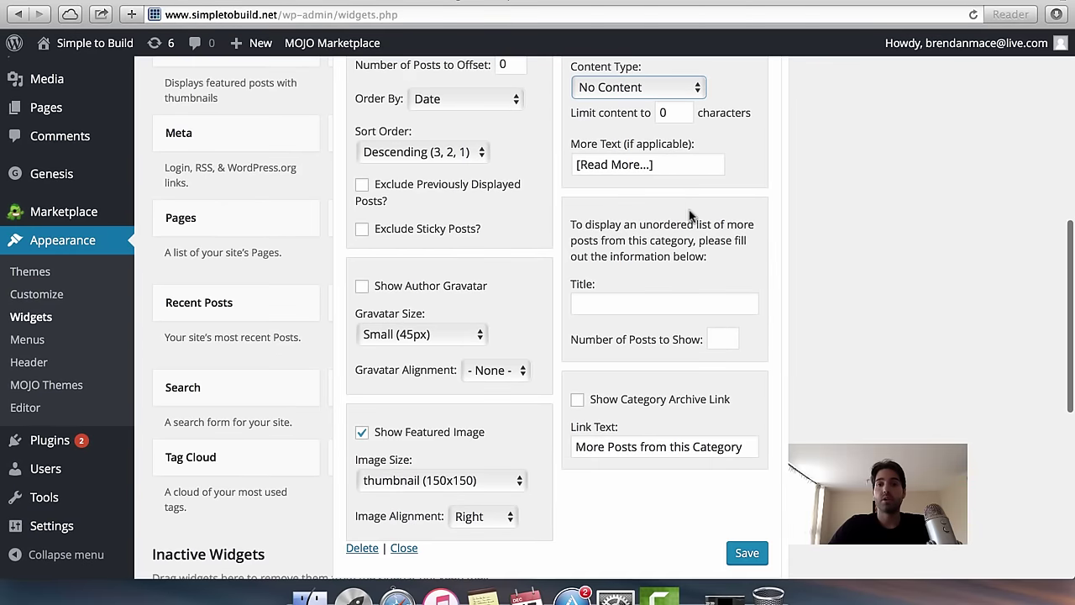
{"action": "scroll", "coordinate": [689, 216], "scroll_direction": "down", "scroll_amount": 5}
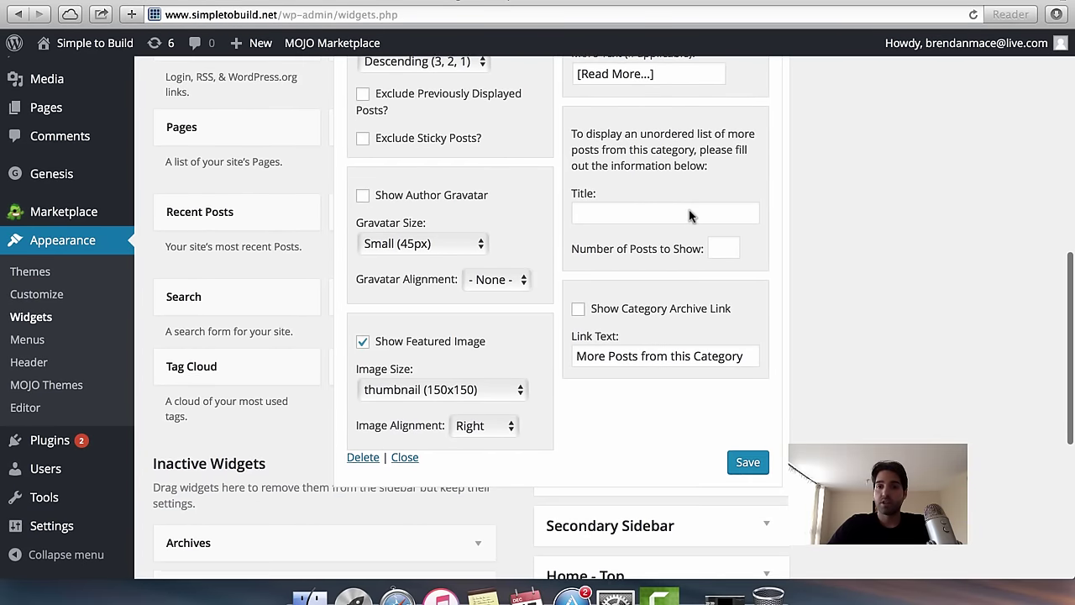
{"action": "scroll", "coordinate": [690, 210], "scroll_direction": "down", "scroll_amount": 3}
{"action": "scroll", "coordinate": [690, 214], "scroll_direction": "up", "scroll_amount": 4}
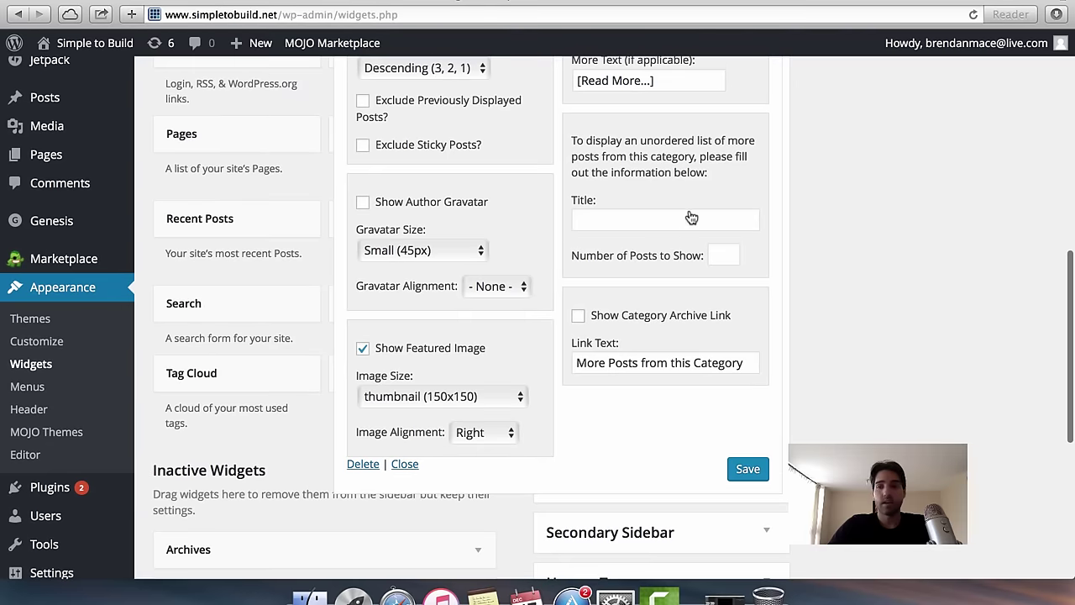
{"action": "left_click", "coordinate": [748, 469]}
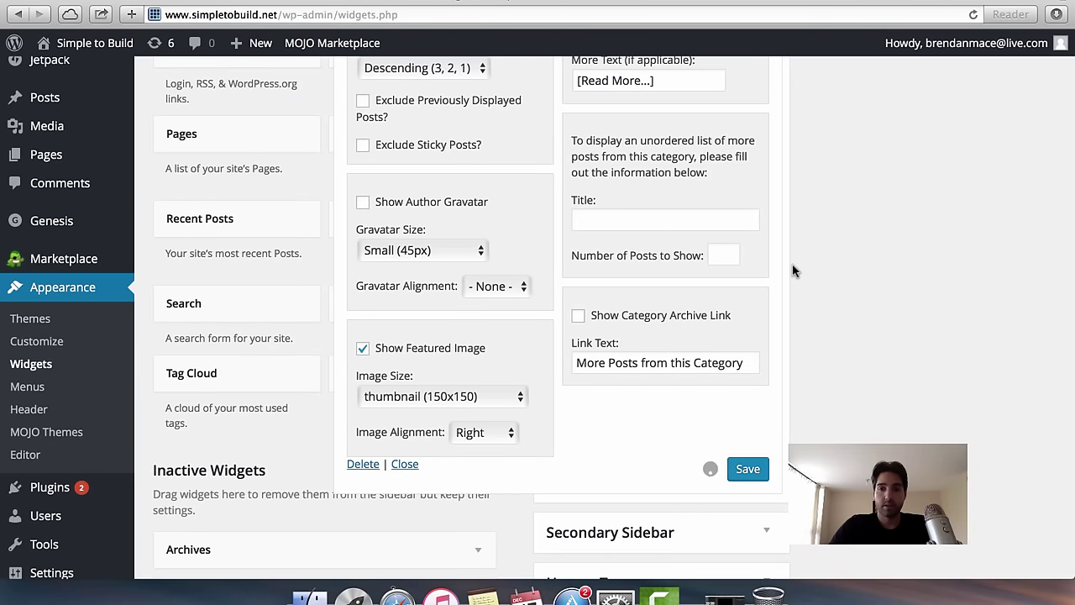
{"action": "scroll", "coordinate": [795, 270], "scroll_direction": "up", "scroll_amount": 10}
{"action": "scroll", "coordinate": [795, 271], "scroll_direction": "up", "scroll_amount": 15}
{"action": "scroll", "coordinate": [768, 210], "scroll_direction": "down", "scroll_amount": 8}
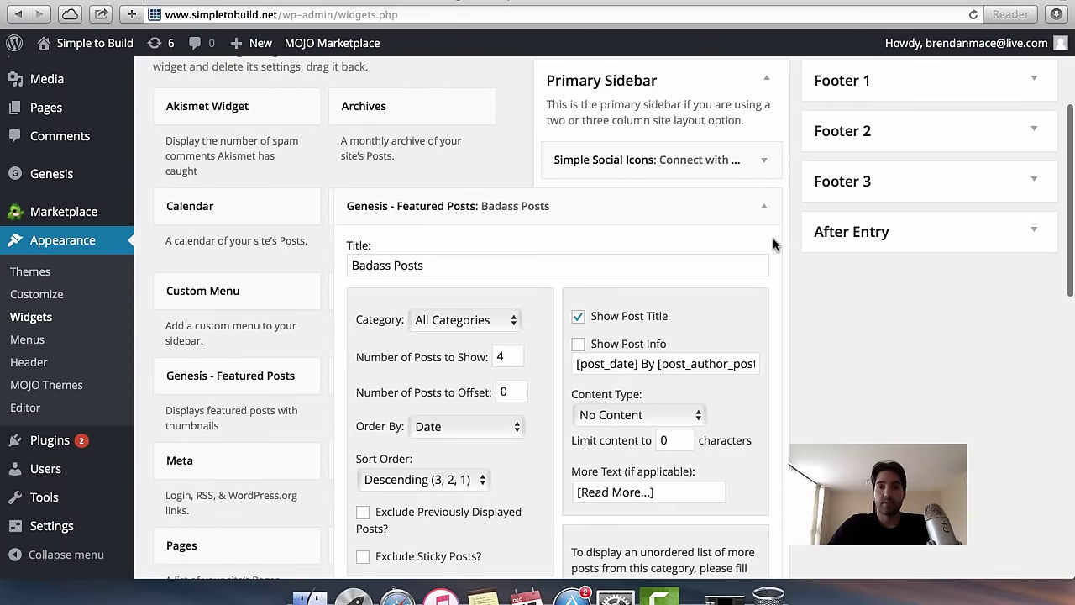
{"action": "left_click", "coordinate": [766, 208]}
{"action": "scroll", "coordinate": [75, 82], "scroll_direction": "up", "scroll_amount": 5}
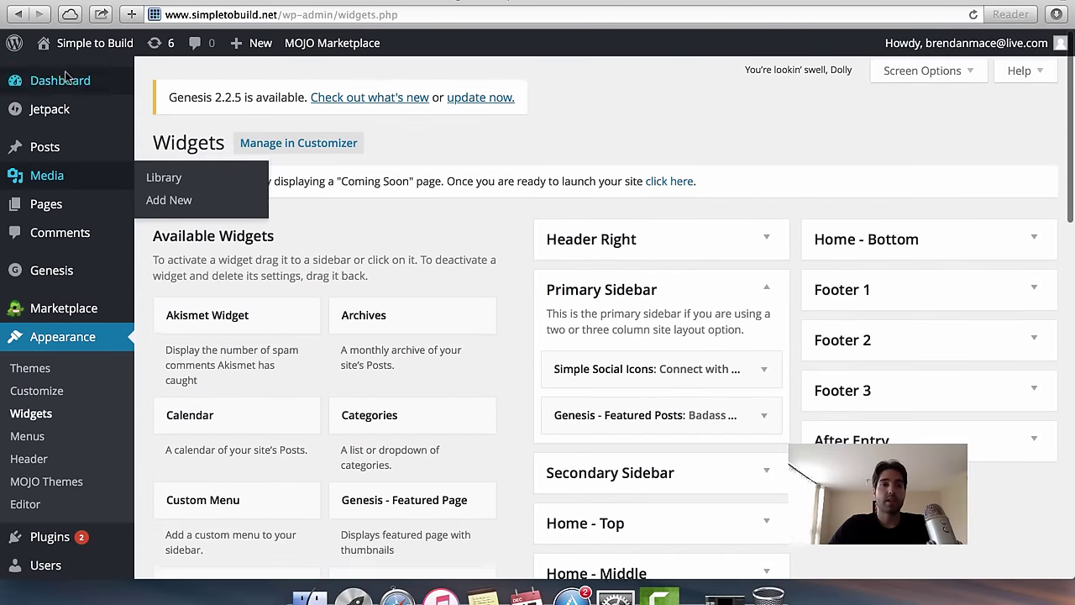
{"action": "left_click", "coordinate": [62, 79]}
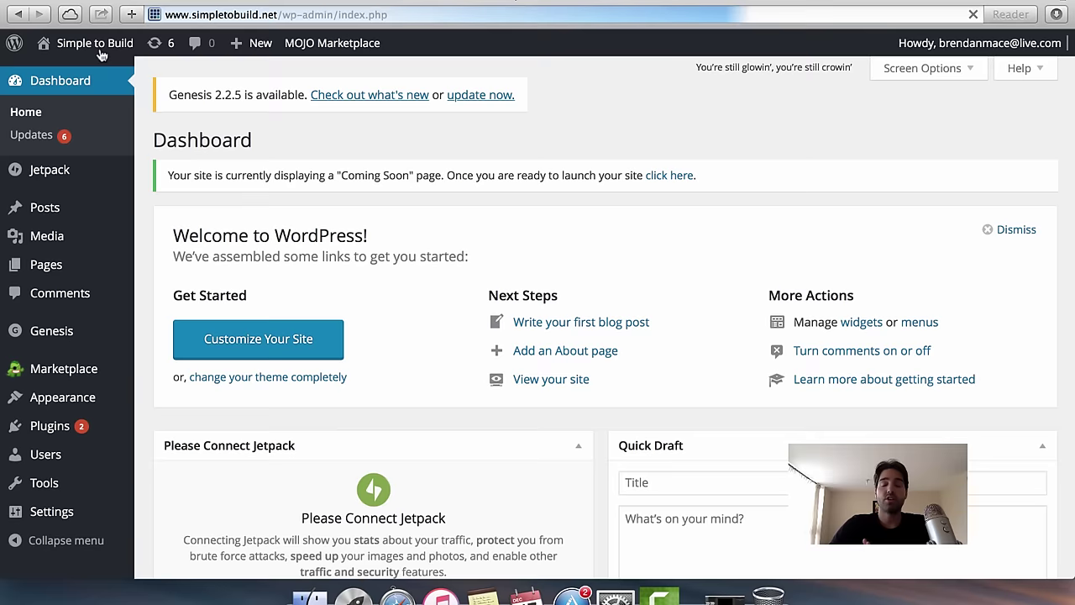
Open the live Simple to Build homepage from the admin.
{"action": "left_click", "coordinate": [102, 52]}
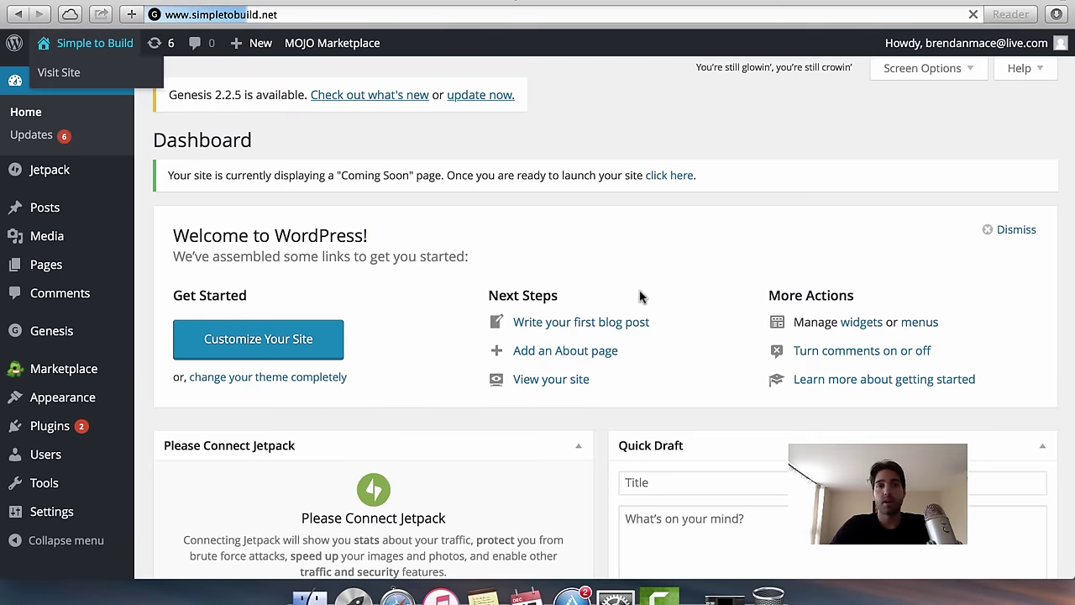
{"action": "scroll", "coordinate": [818, 396], "scroll_direction": "down", "scroll_amount": 3}
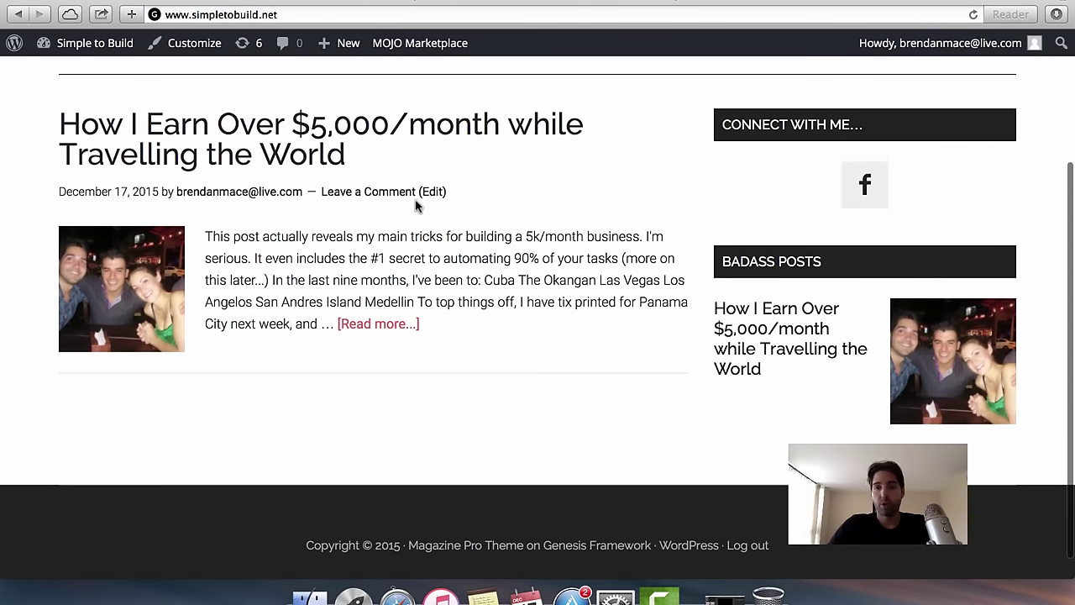
{"action": "scroll", "coordinate": [418, 207], "scroll_direction": "up", "scroll_amount": 5}
{"action": "scroll", "coordinate": [418, 208], "scroll_direction": "down", "scroll_amount": 3}
Open the top post from its title and scroll through its full page.
{"action": "left_click", "coordinate": [378, 228]}
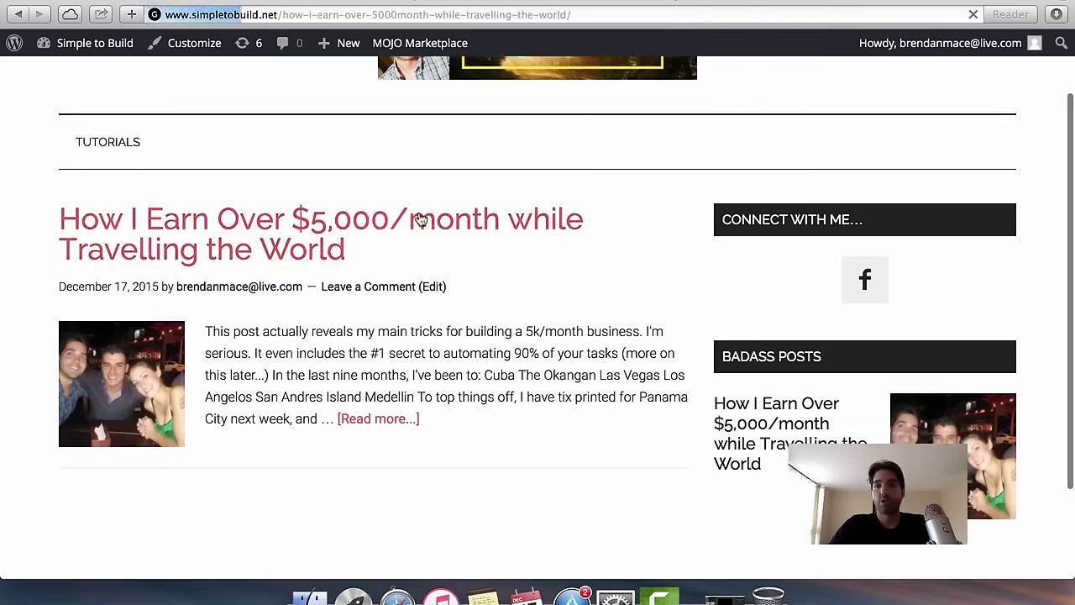
{"action": "scroll", "coordinate": [624, 386], "scroll_direction": "down", "scroll_amount": 3}
{"action": "scroll", "coordinate": [623, 386], "scroll_direction": "down", "scroll_amount": 1}
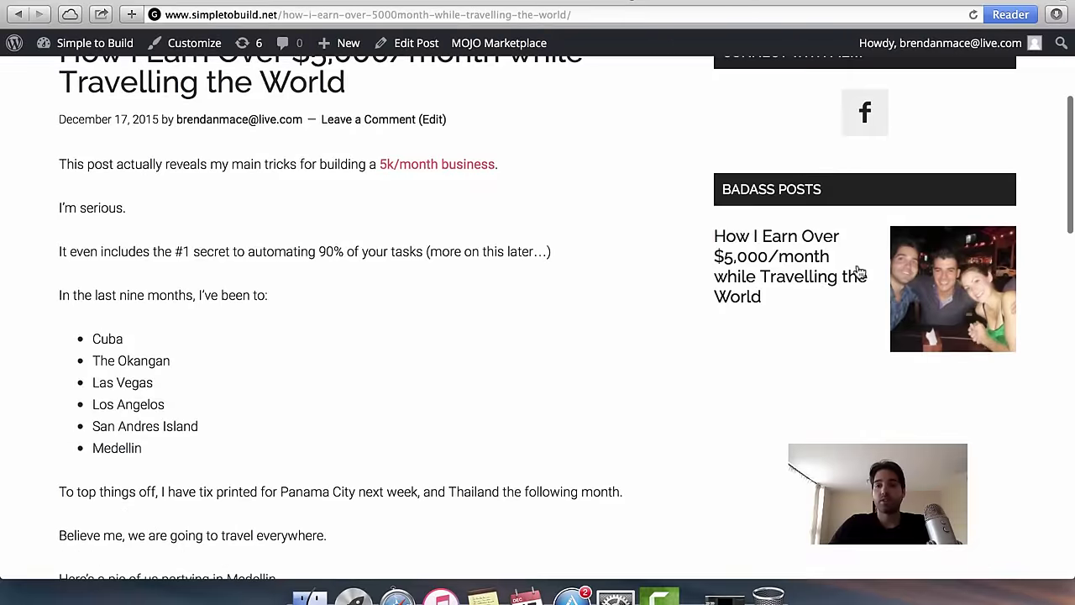
{"action": "scroll", "coordinate": [895, 384], "scroll_direction": "down", "scroll_amount": 2}
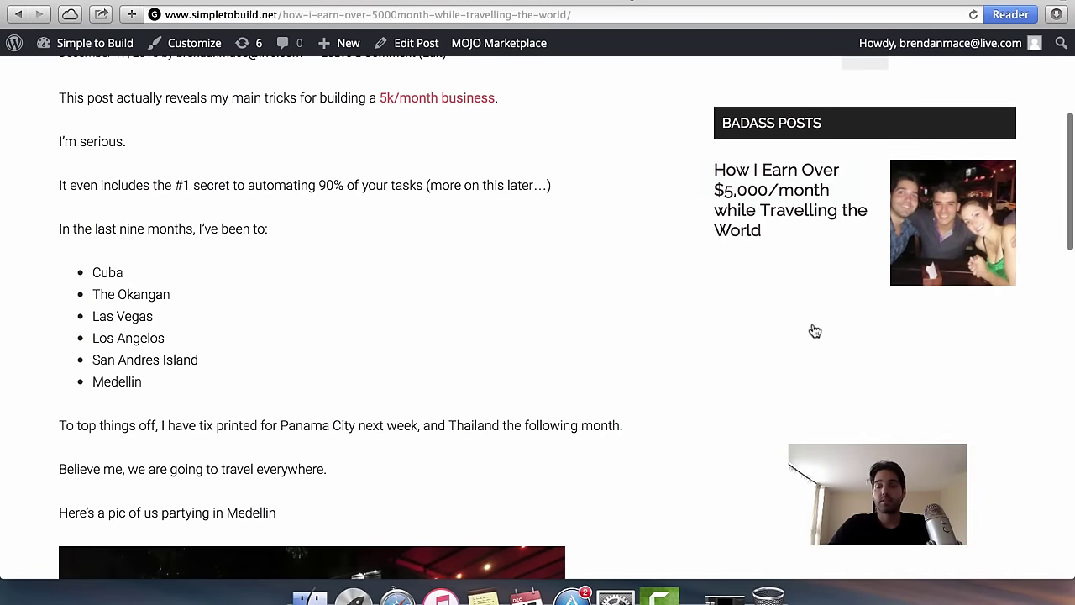
{"action": "scroll", "coordinate": [674, 250], "scroll_direction": "down", "scroll_amount": 8}
{"action": "scroll", "coordinate": [602, 152], "scroll_direction": "down", "scroll_amount": 3}
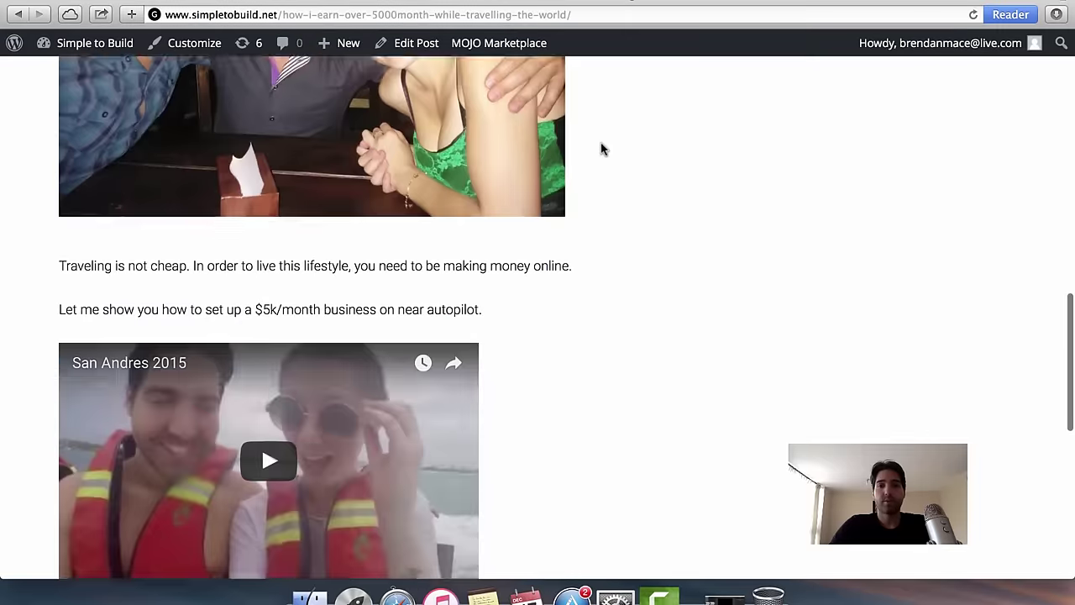
{"action": "scroll", "coordinate": [602, 152], "scroll_direction": "up", "scroll_amount": 12}
{"action": "scroll", "coordinate": [603, 150], "scroll_direction": "down", "scroll_amount": 2}
{"action": "scroll", "coordinate": [603, 151], "scroll_direction": "down", "scroll_amount": 8}
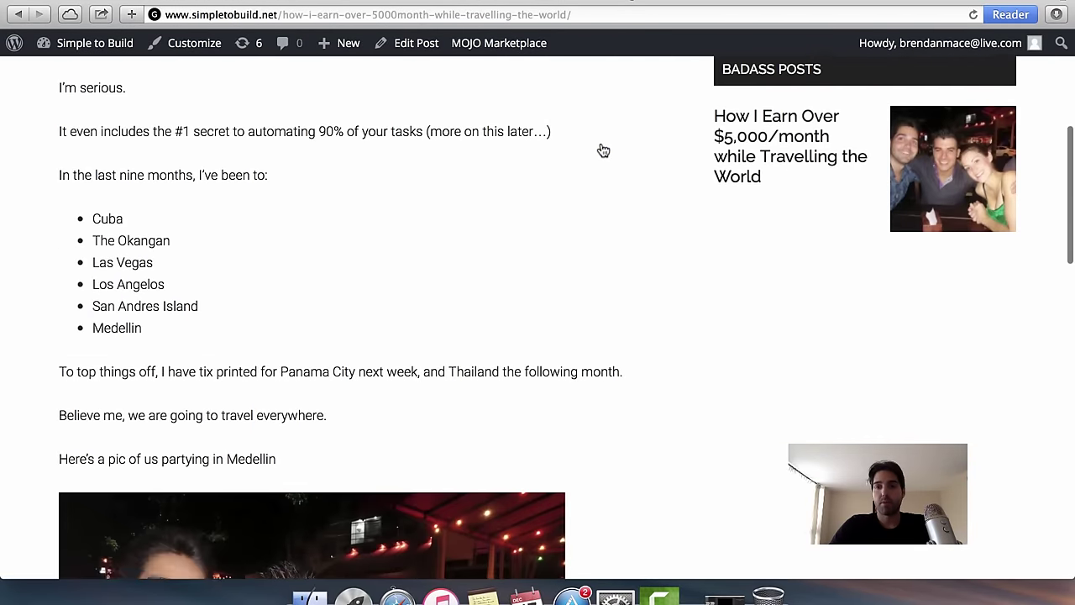
{"action": "scroll", "coordinate": [598, 147], "scroll_direction": "up", "scroll_amount": 6}
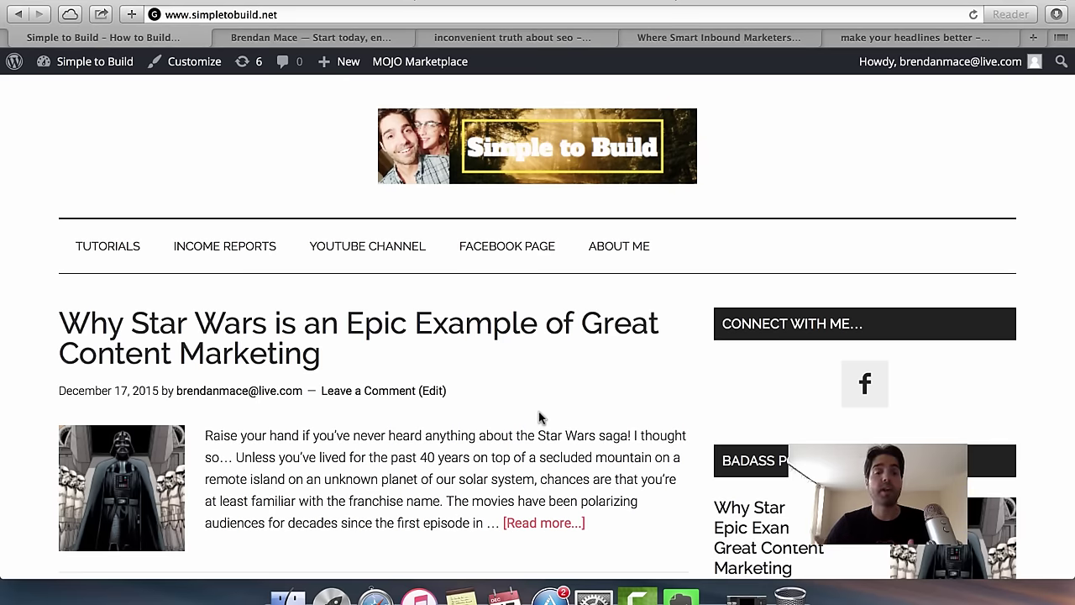
Scroll the homepage and open 'How I Earn Over $5,000/month while Travelling the World'.
{"action": "scroll", "coordinate": [410, 352], "scroll_direction": "down", "scroll_amount": 2}
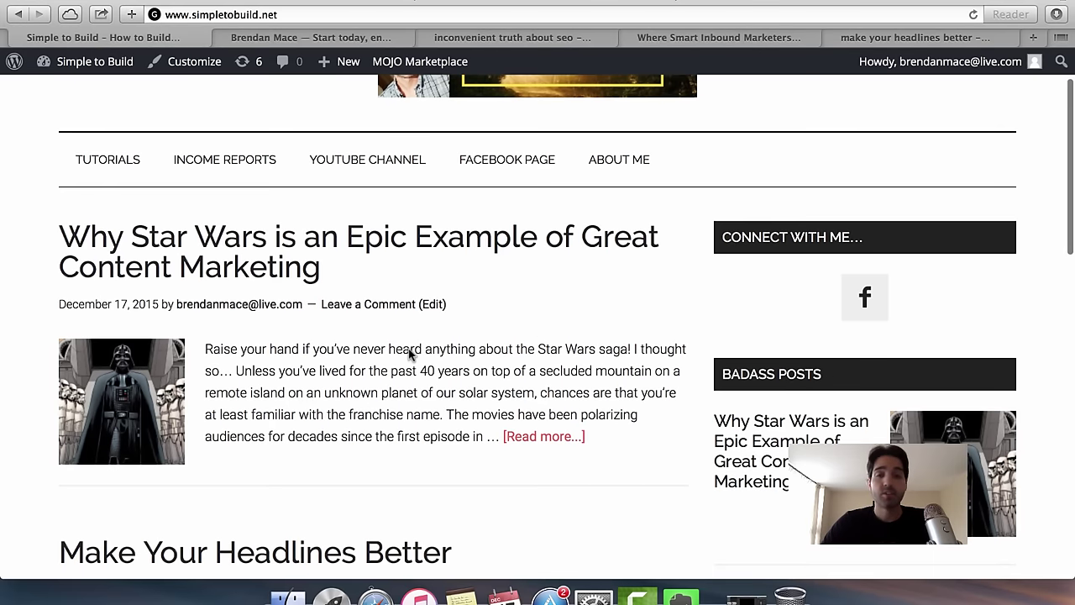
{"action": "scroll", "coordinate": [410, 350], "scroll_direction": "down", "scroll_amount": 2}
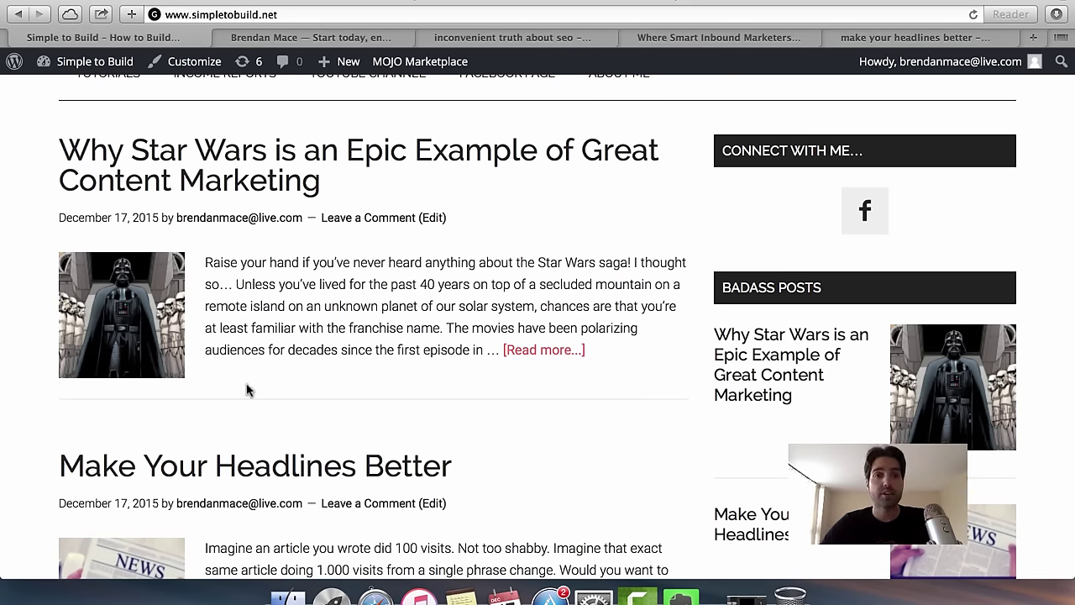
{"action": "scroll", "coordinate": [247, 389], "scroll_direction": "down", "scroll_amount": 10}
{"action": "scroll", "coordinate": [729, 338], "scroll_direction": "up", "scroll_amount": 8}
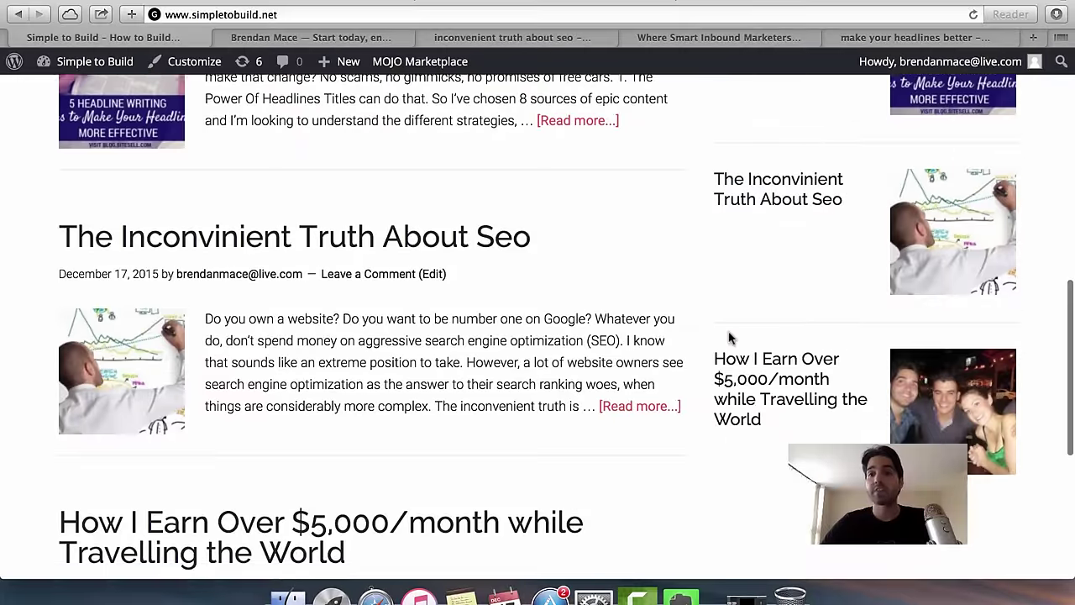
{"action": "scroll", "coordinate": [504, 254], "scroll_direction": "up", "scroll_amount": 2}
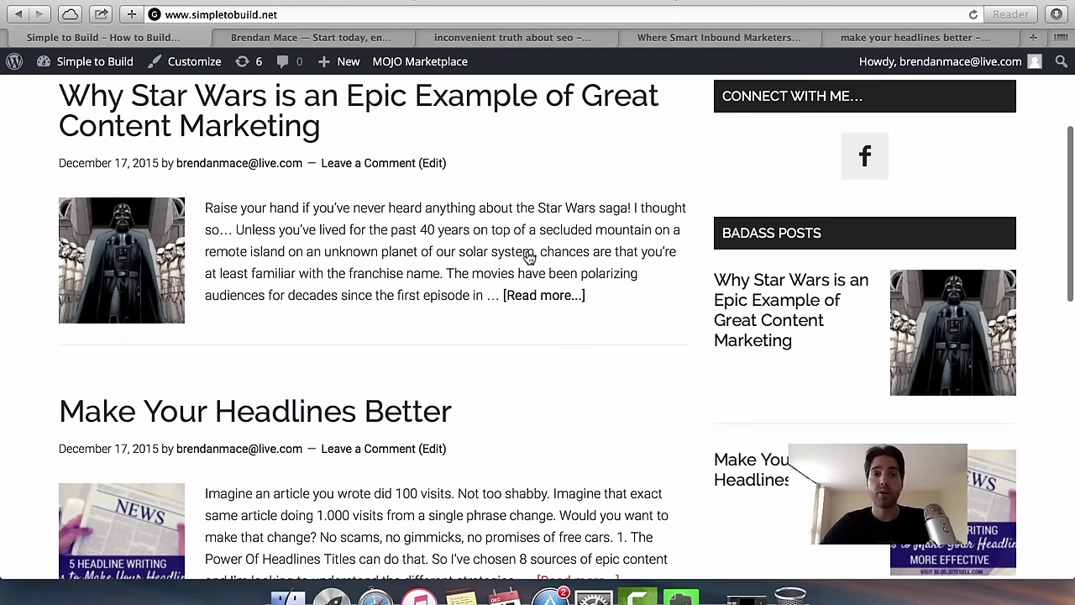
{"action": "scroll", "coordinate": [407, 316], "scroll_direction": "up", "scroll_amount": 2}
{"action": "scroll", "coordinate": [410, 313], "scroll_direction": "up", "scroll_amount": 2}
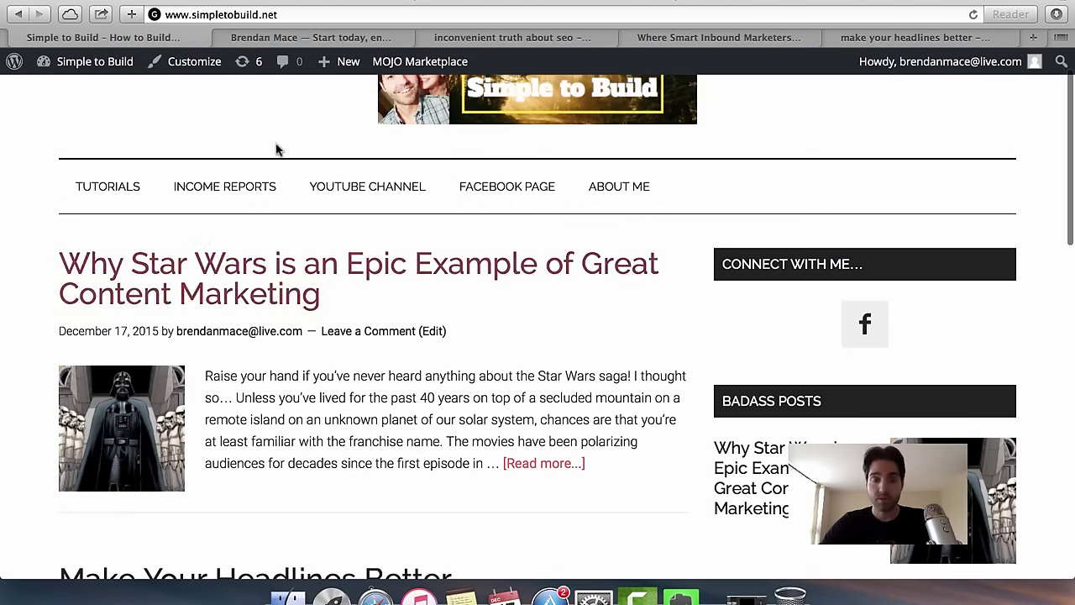
{"action": "scroll", "coordinate": [396, 437], "scroll_direction": "down", "scroll_amount": 5}
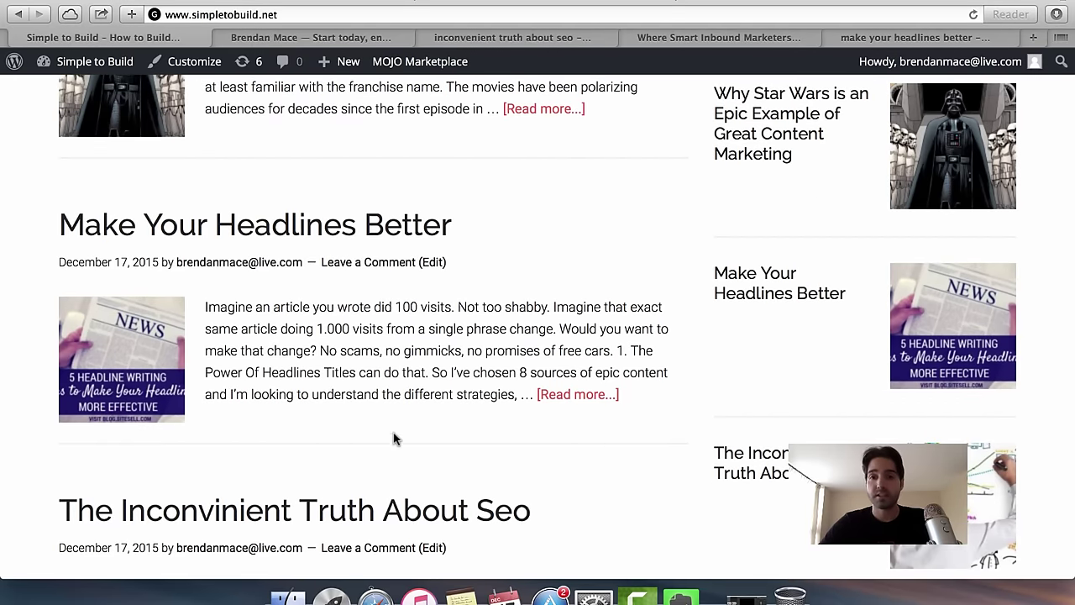
{"action": "scroll", "coordinate": [393, 437], "scroll_direction": "down", "scroll_amount": 5}
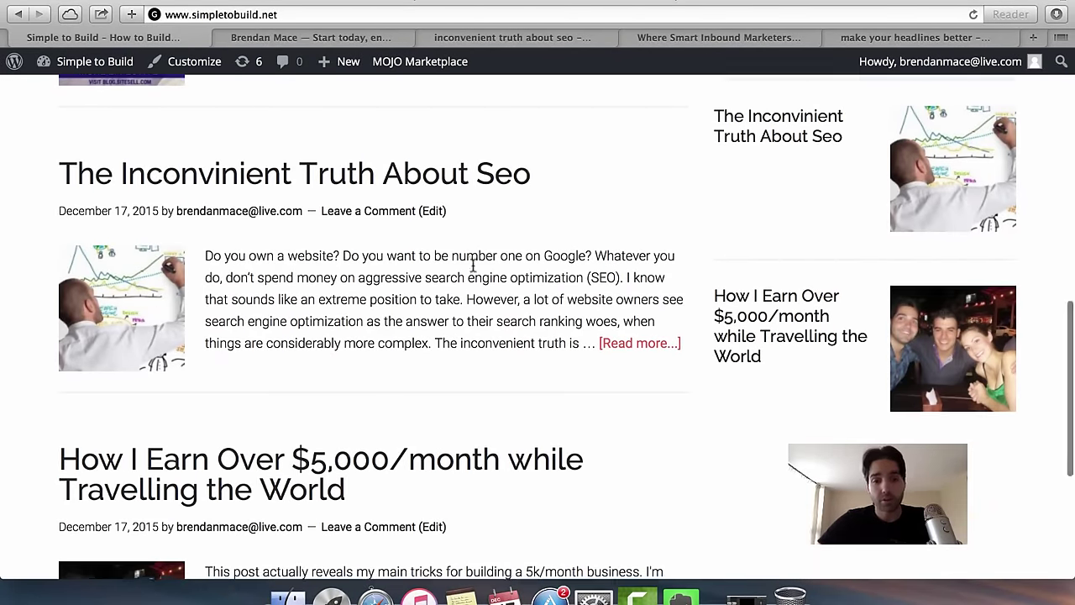
{"action": "scroll", "coordinate": [462, 273], "scroll_direction": "down", "scroll_amount": 3}
{"action": "left_click", "coordinate": [273, 367]}
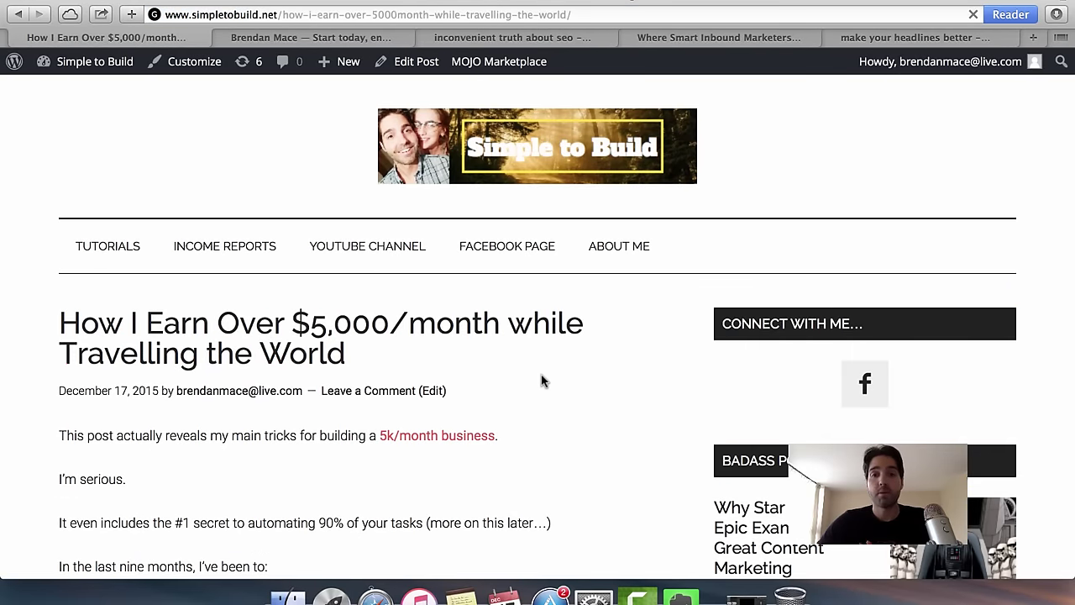
Scroll through the travel post to review its content.
{"action": "scroll", "coordinate": [542, 380], "scroll_direction": "down", "scroll_amount": 5}
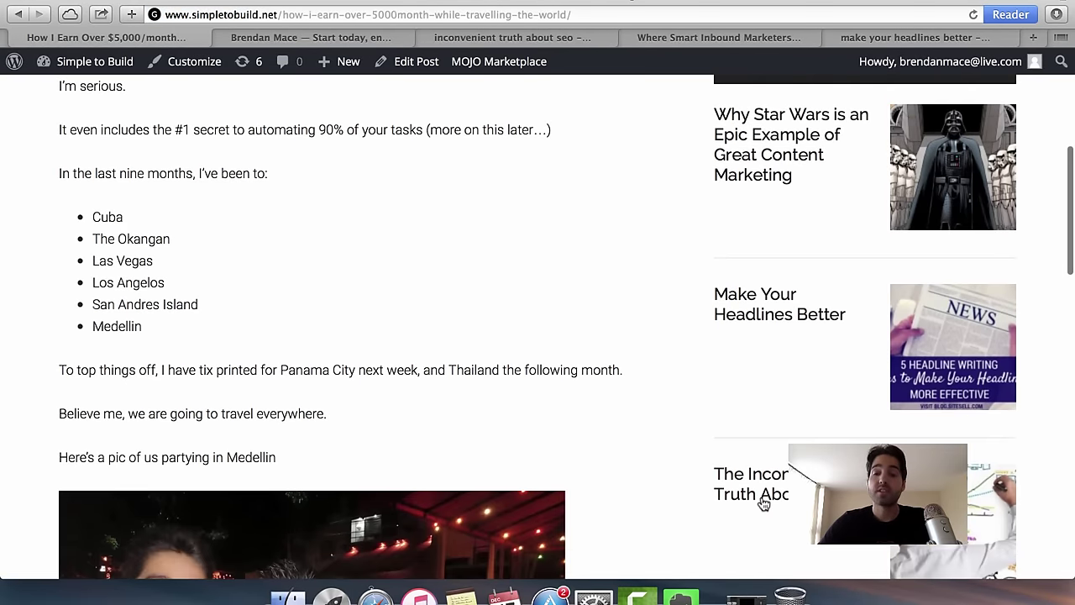
{"action": "scroll", "coordinate": [781, 441], "scroll_direction": "down", "scroll_amount": 4}
{"action": "scroll", "coordinate": [778, 288], "scroll_direction": "up", "scroll_amount": 10}
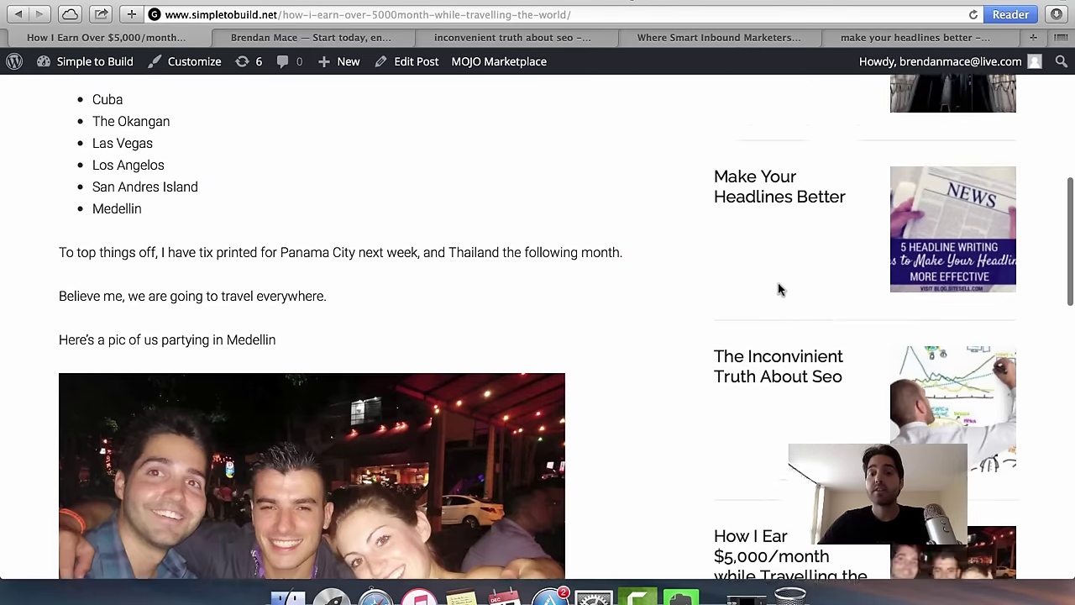
{"action": "scroll", "coordinate": [675, 384], "scroll_direction": "down", "scroll_amount": 10}
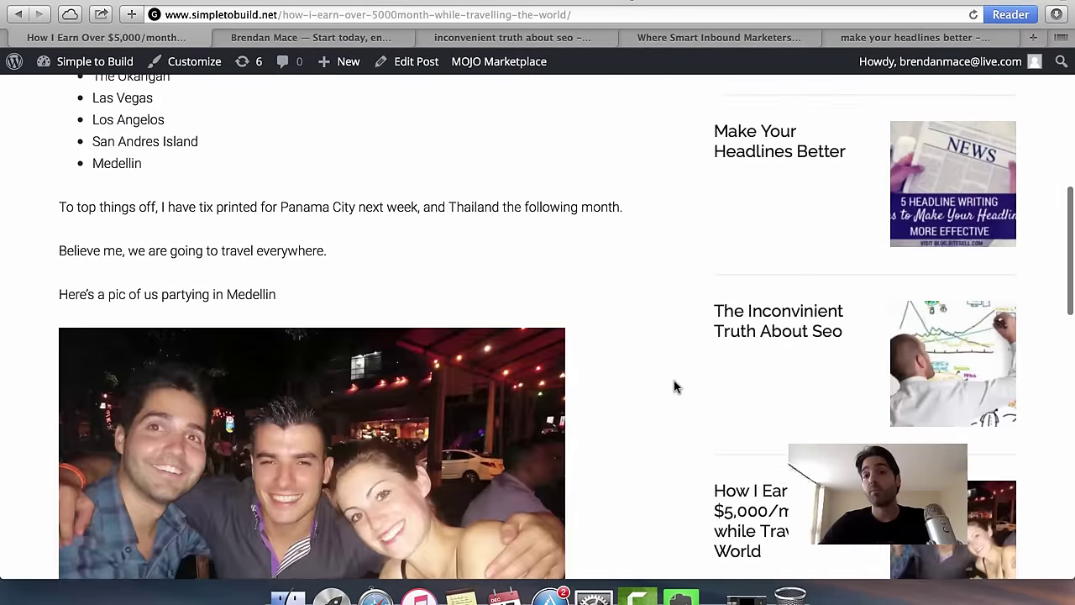
{"action": "scroll", "coordinate": [674, 384], "scroll_direction": "up", "scroll_amount": 3}
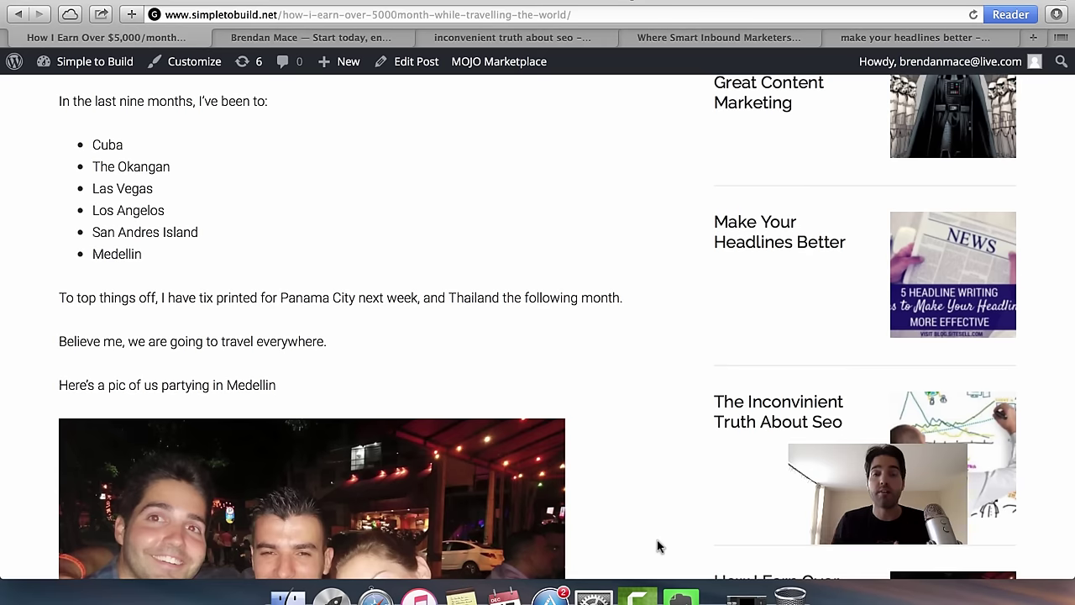
{"action": "scroll", "coordinate": [465, 446], "scroll_direction": "down", "scroll_amount": 5}
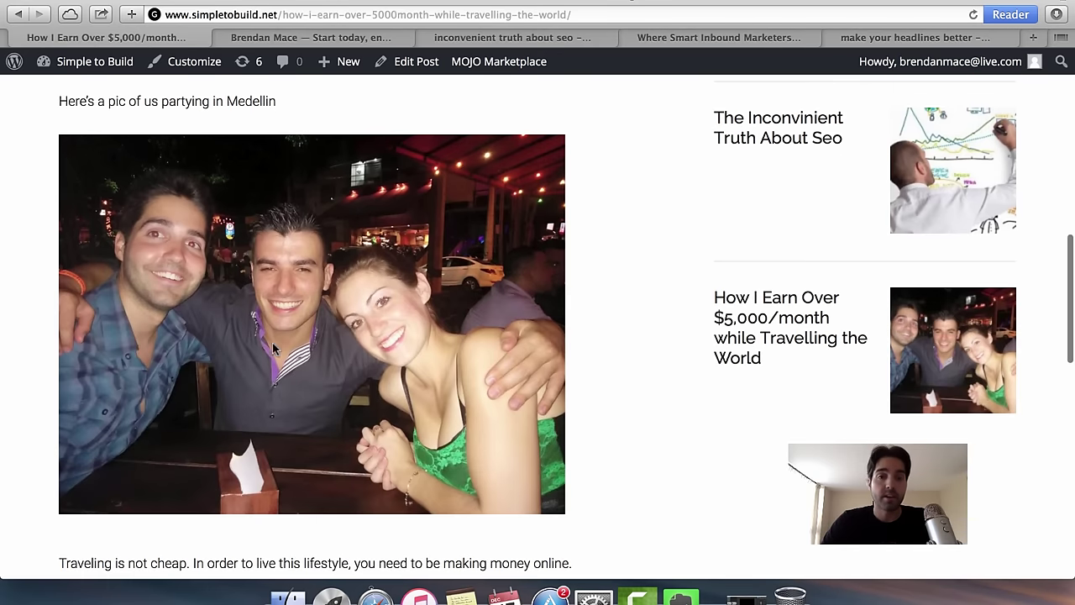
{"action": "scroll", "coordinate": [501, 391], "scroll_direction": "down", "scroll_amount": 5}
{"action": "scroll", "coordinate": [484, 343], "scroll_direction": "up", "scroll_amount": 12}
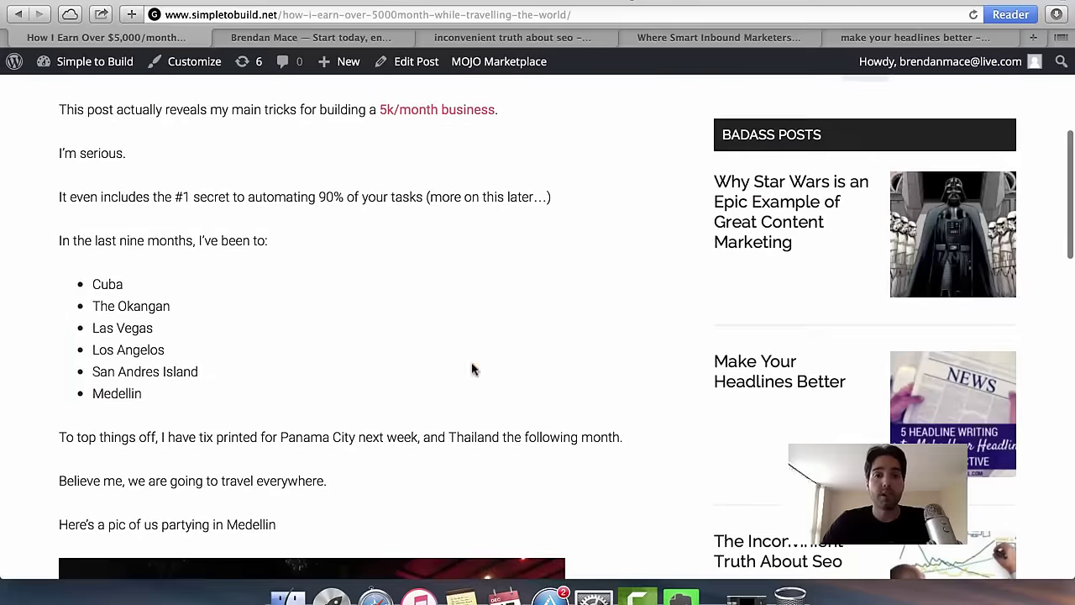
{"action": "scroll", "coordinate": [679, 336], "scroll_direction": "up", "scroll_amount": 1}
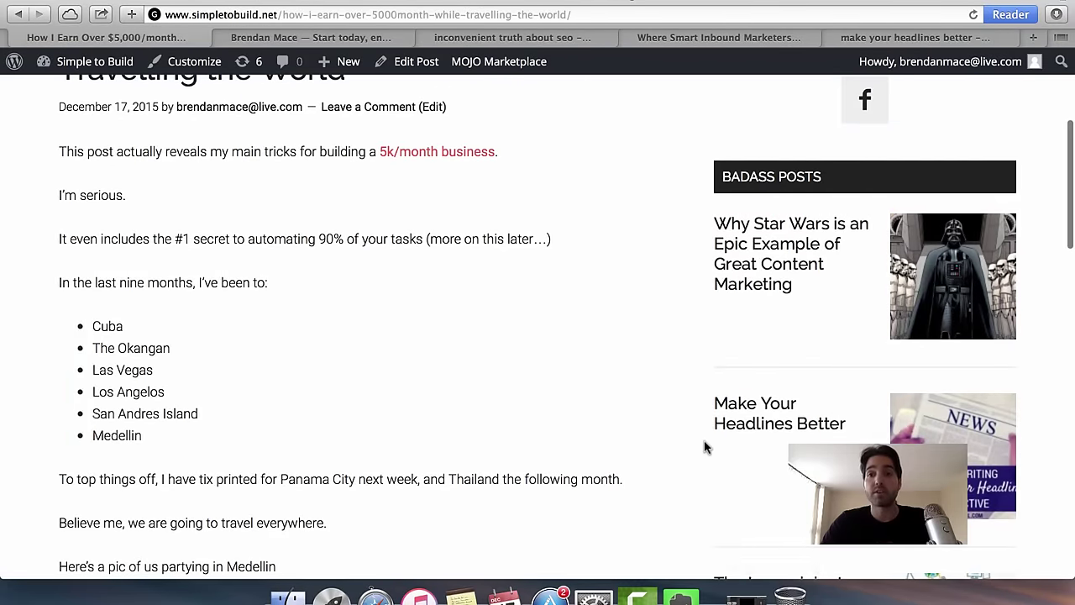
{"action": "scroll", "coordinate": [588, 411], "scroll_direction": "up", "scroll_amount": 5}
{"action": "key", "text": "super+l"}
{"action": "type", "text": "www.simpletobuild.net"}
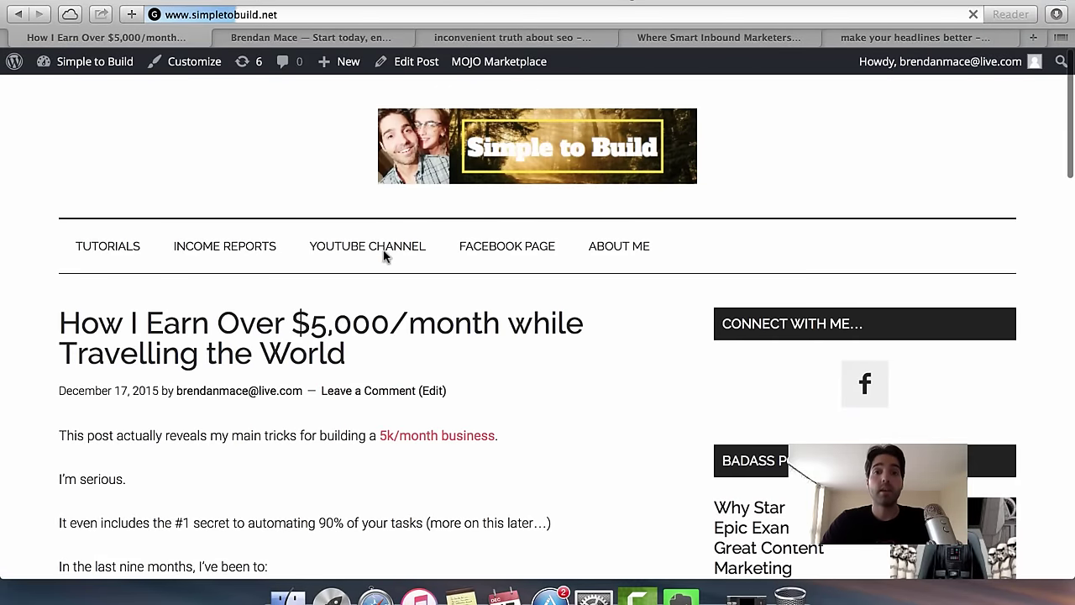
{"action": "key", "text": "Return"}
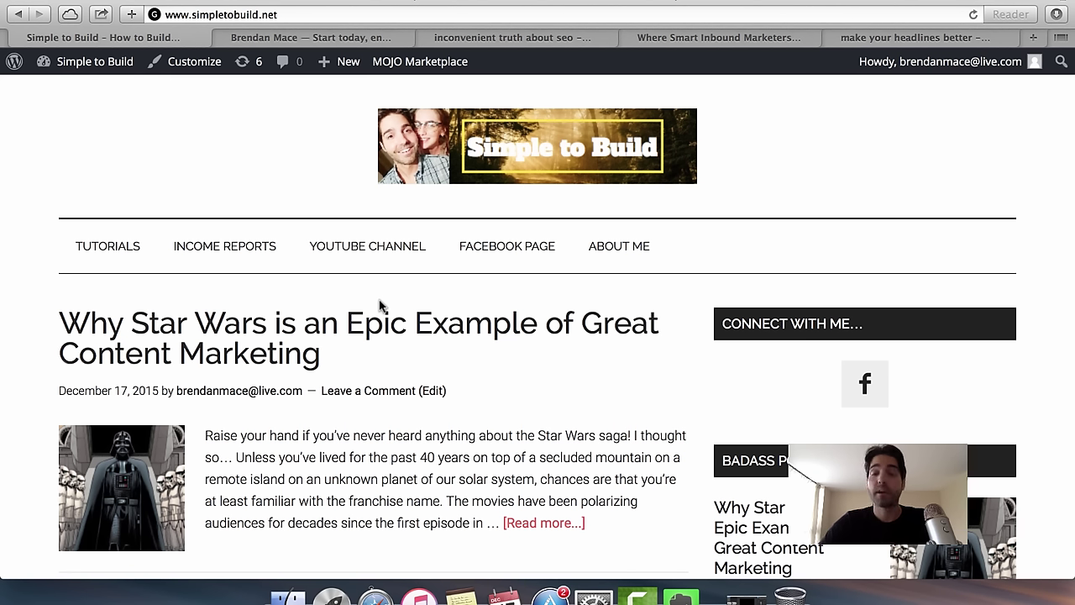
{"action": "scroll", "coordinate": [508, 499], "scroll_direction": "down", "scroll_amount": 5}
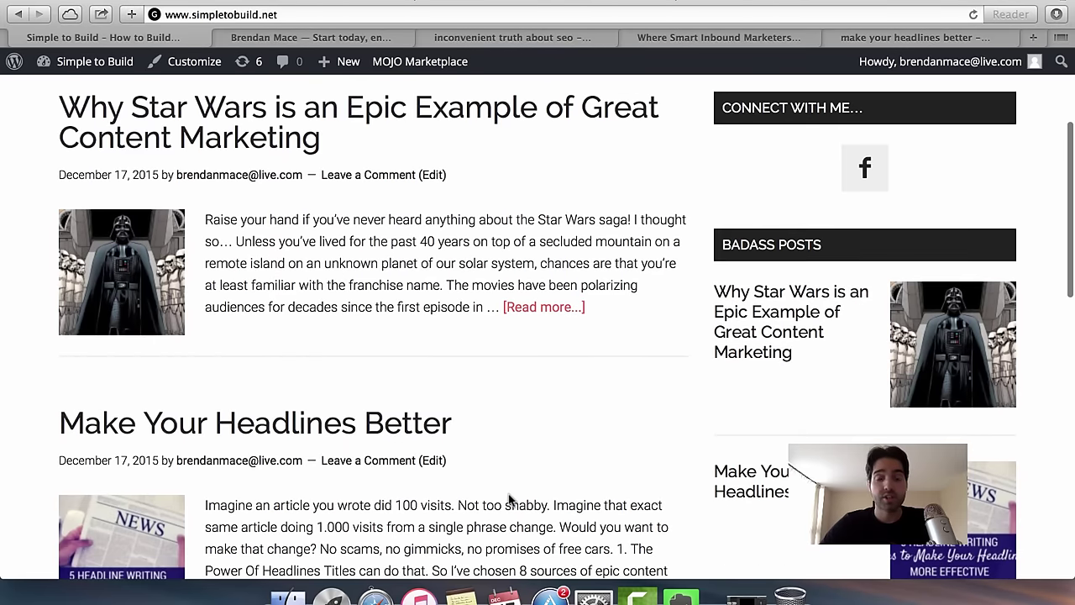
{"action": "scroll", "coordinate": [508, 499], "scroll_direction": "down", "scroll_amount": 14}
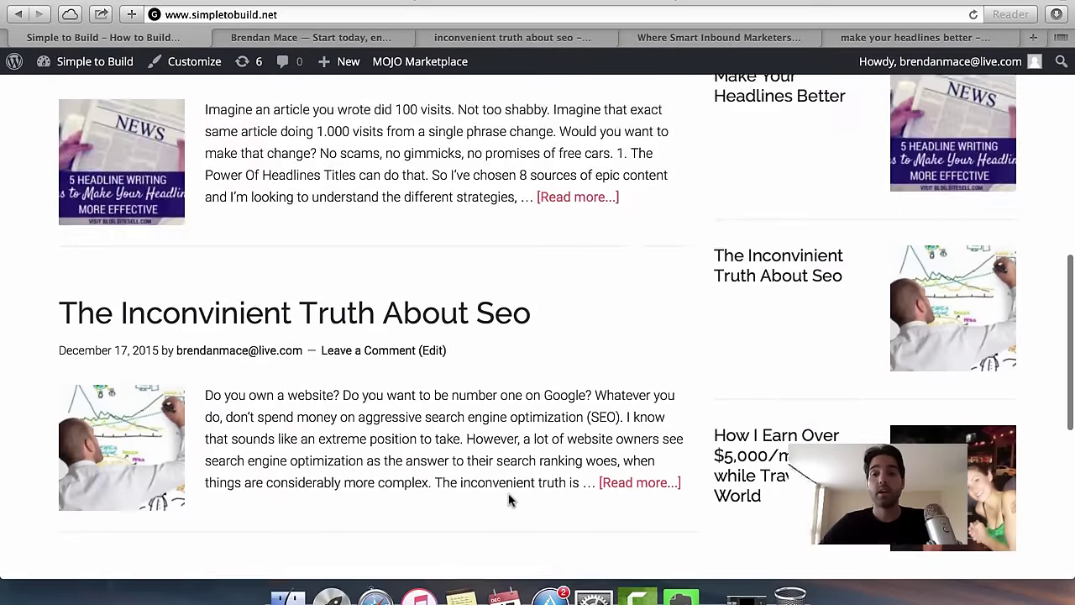
{"action": "scroll", "coordinate": [853, 439], "scroll_direction": "up", "scroll_amount": 19}
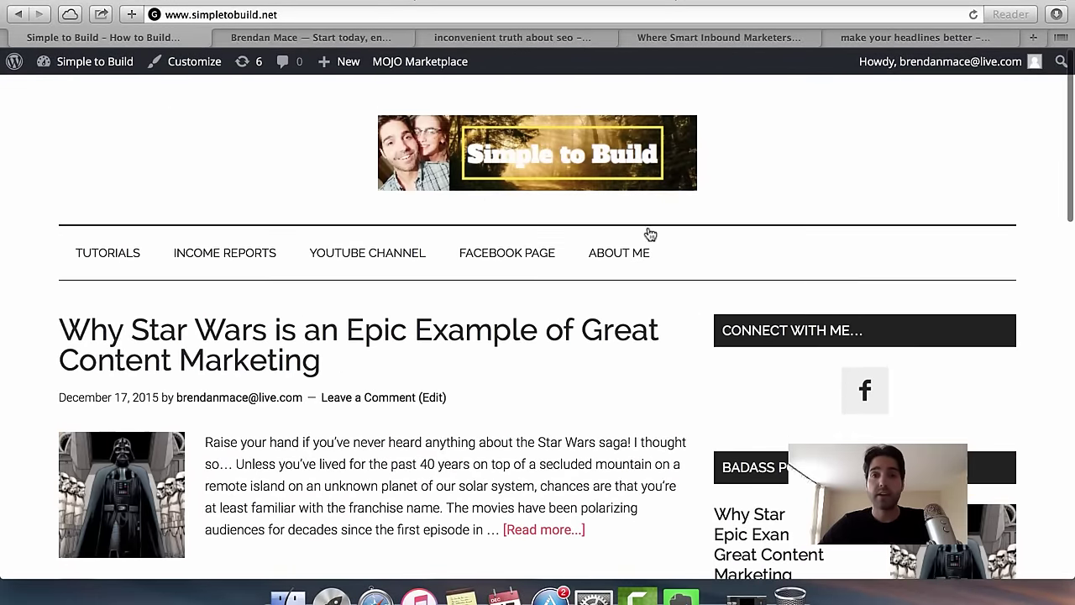
{"action": "left_click", "coordinate": [396, 39]}
{"action": "scroll", "coordinate": [773, 355], "scroll_direction": "down", "scroll_amount": 3}
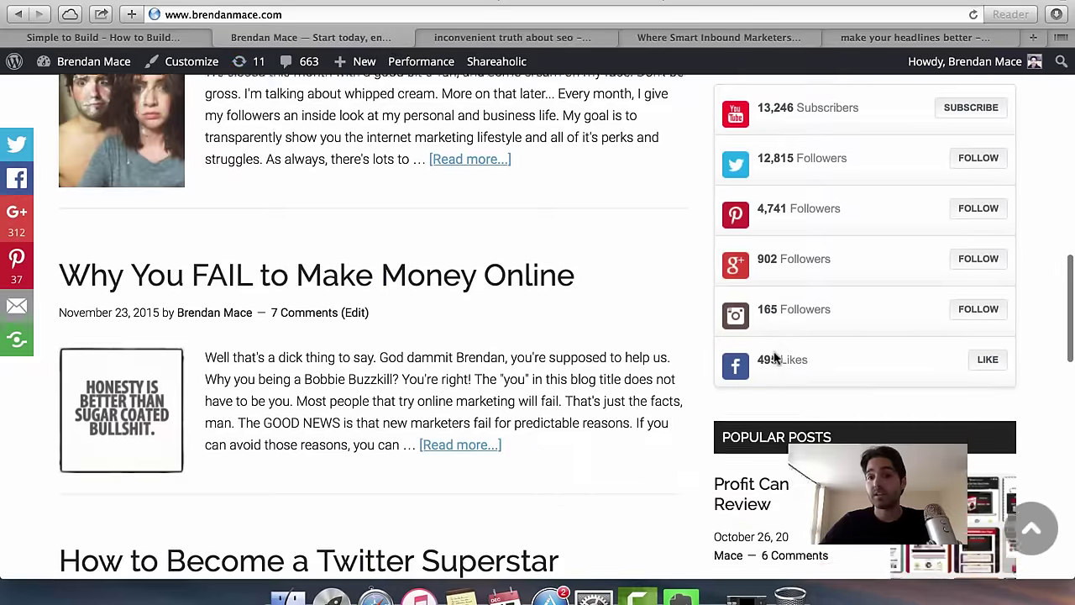
{"action": "scroll", "coordinate": [775, 358], "scroll_direction": "up", "scroll_amount": 3}
{"action": "scroll", "coordinate": [773, 355], "scroll_direction": "up", "scroll_amount": 18}
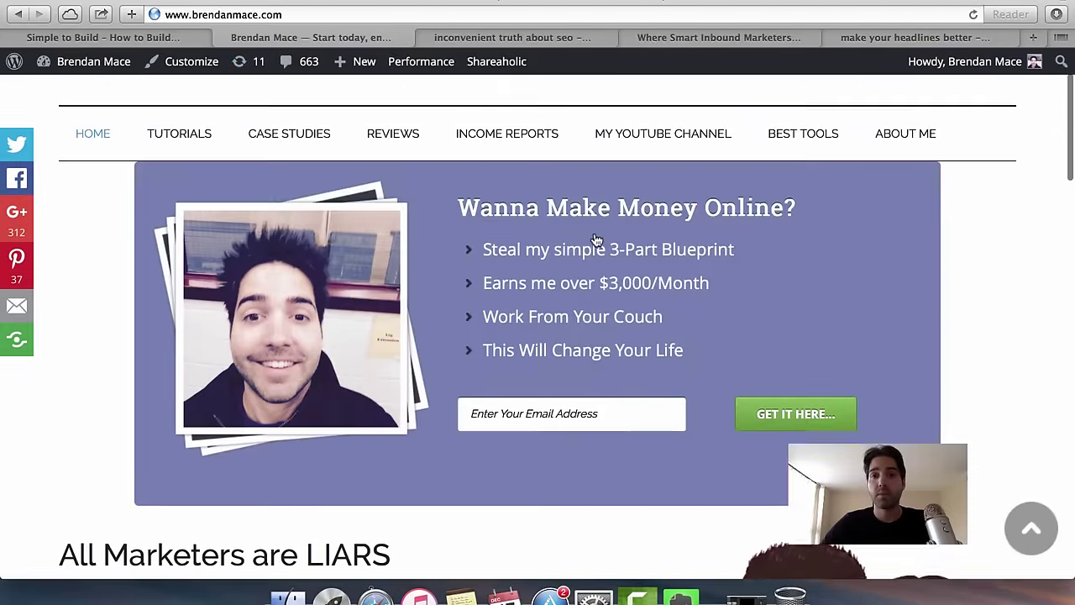
{"action": "scroll", "coordinate": [593, 239], "scroll_direction": "down", "scroll_amount": 9}
{"action": "scroll", "coordinate": [594, 240], "scroll_direction": "down", "scroll_amount": 3}
{"action": "scroll", "coordinate": [828, 353], "scroll_direction": "down", "scroll_amount": 10}
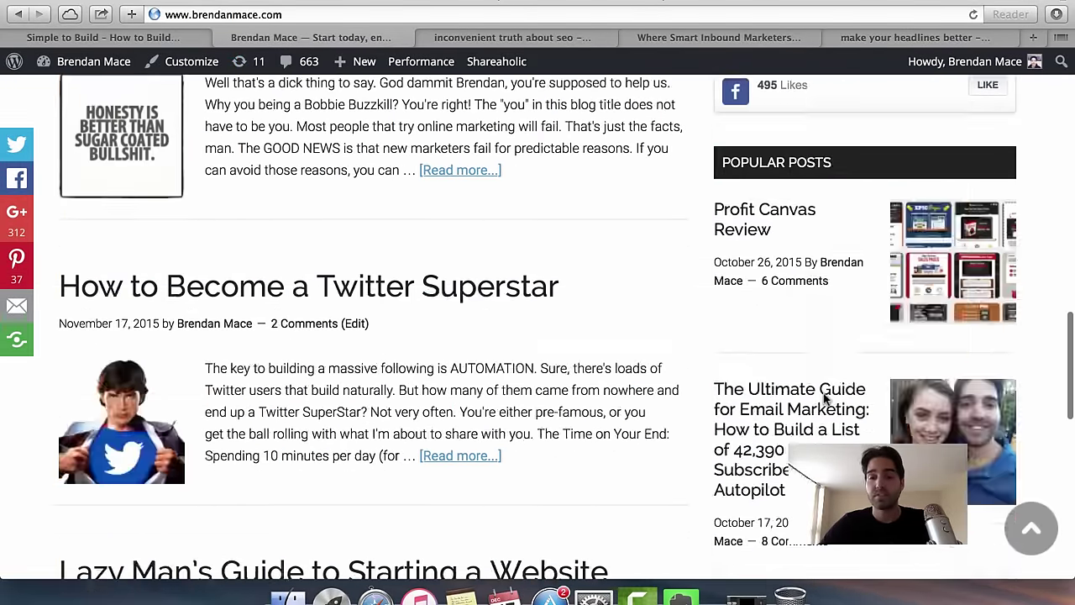
{"action": "scroll", "coordinate": [555, 328], "scroll_direction": "up", "scroll_amount": 15}
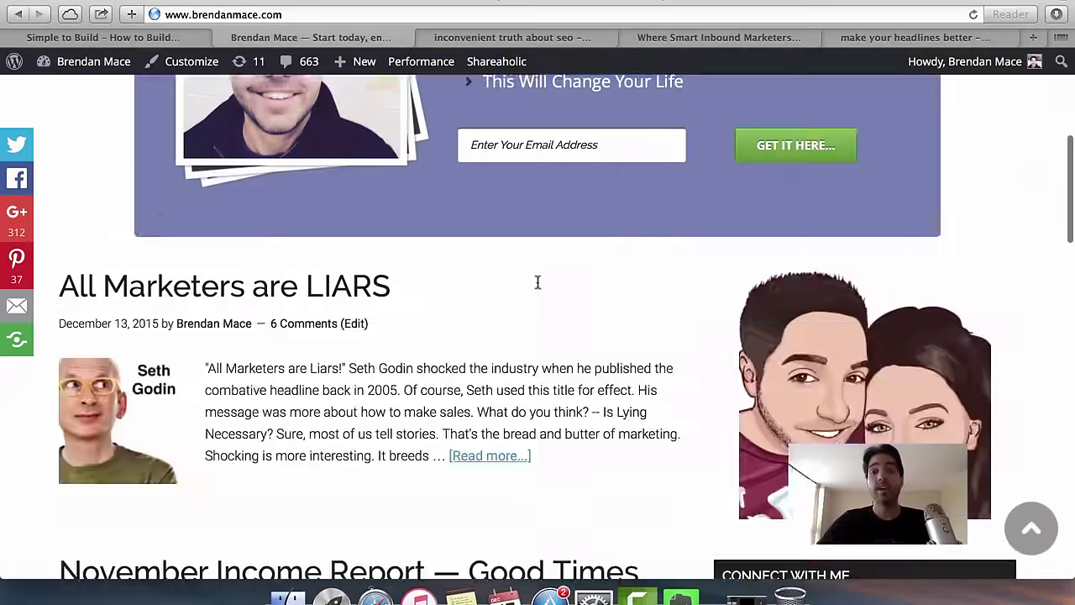
{"action": "scroll", "coordinate": [202, 207], "scroll_direction": "up", "scroll_amount": 2}
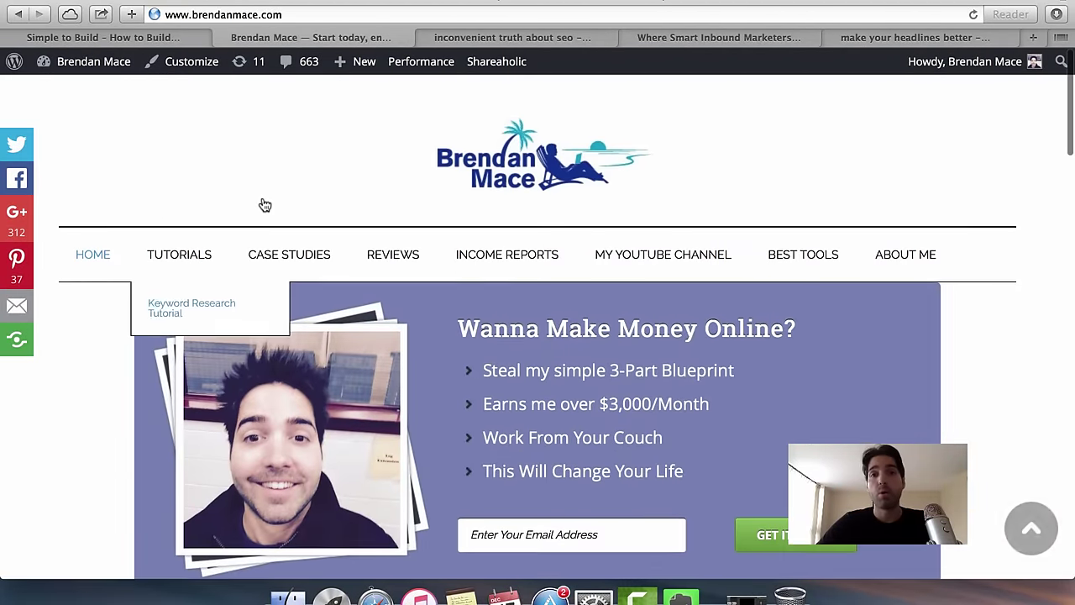
{"action": "mouse_move", "coordinate": [135, 77]}
{"action": "left_click", "coordinate": [149, 37]}
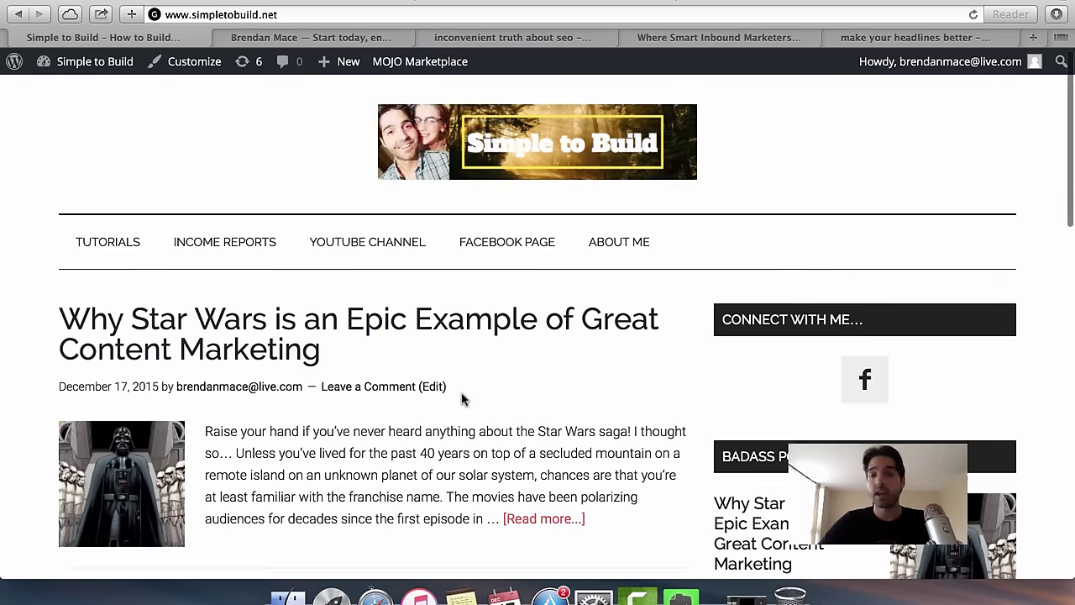
{"action": "scroll", "coordinate": [462, 397], "scroll_direction": "down", "scroll_amount": 5}
{"action": "scroll", "coordinate": [463, 399], "scroll_direction": "down", "scroll_amount": 4}
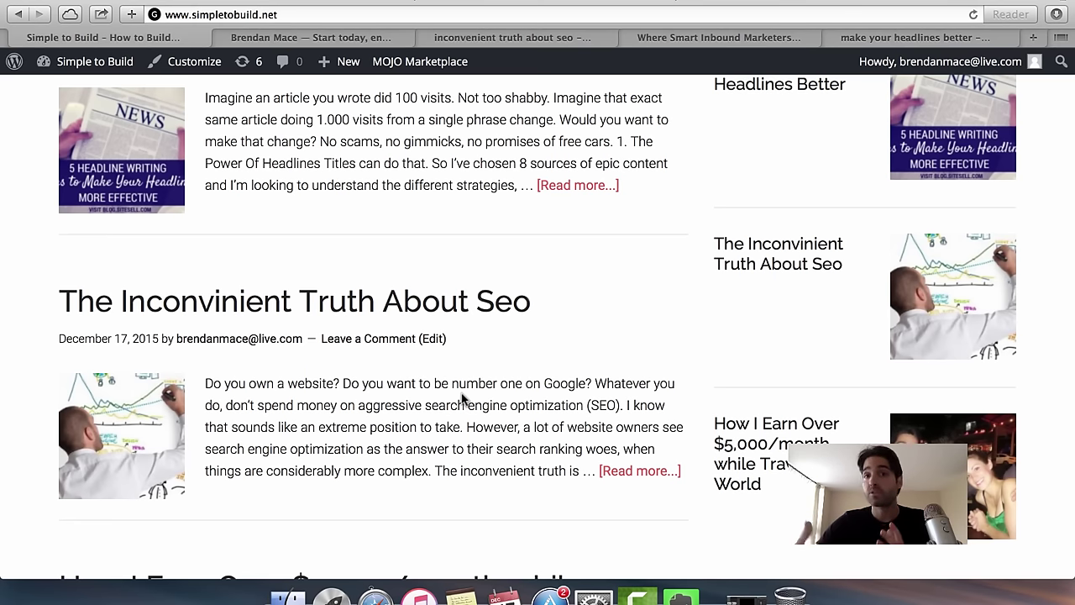
{"action": "scroll", "coordinate": [461, 398], "scroll_direction": "up", "scroll_amount": 10}
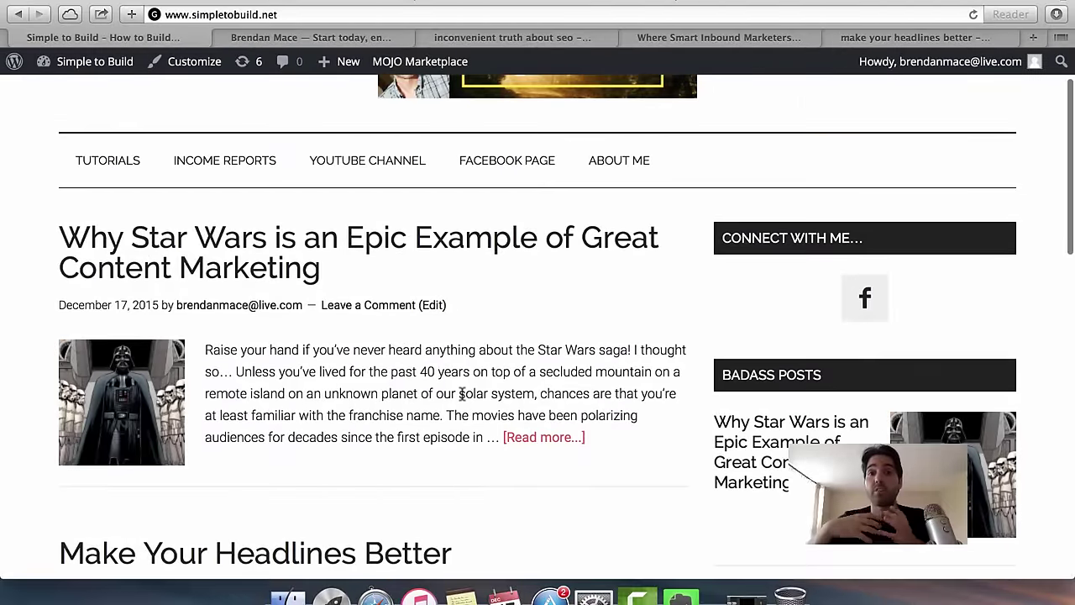
{"action": "scroll", "coordinate": [461, 396], "scroll_direction": "up", "scroll_amount": 2}
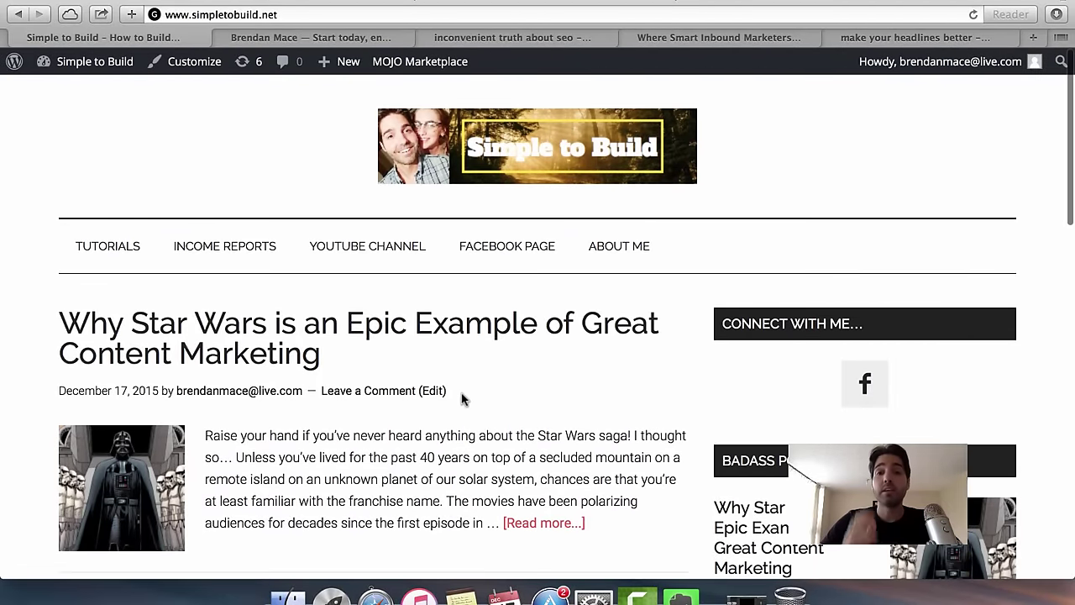